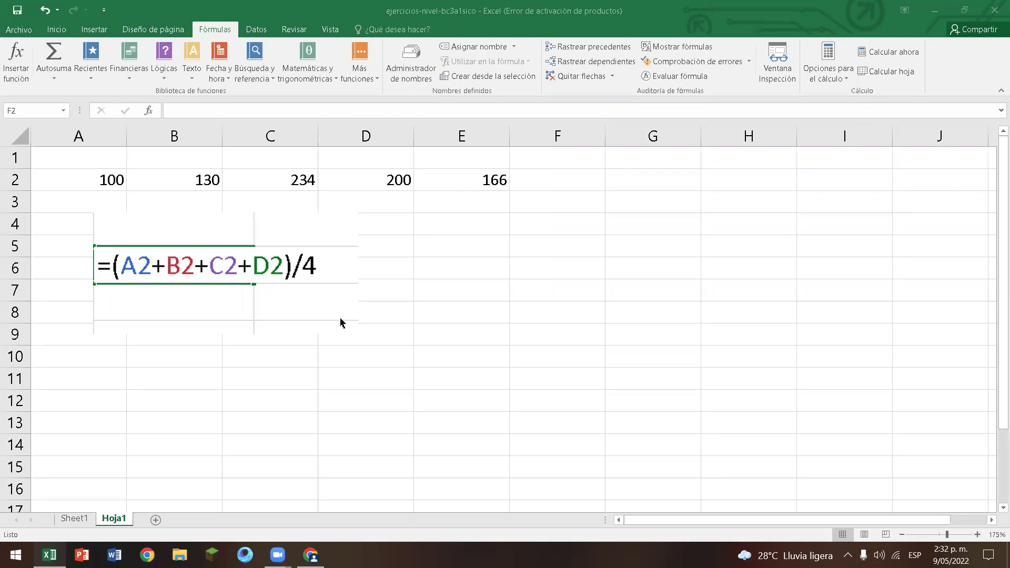
# Calculate the average of A2:D2 in cell F2 with the formula =PROMEDIO(A2:D2).
pyautogui.click(586, 179)
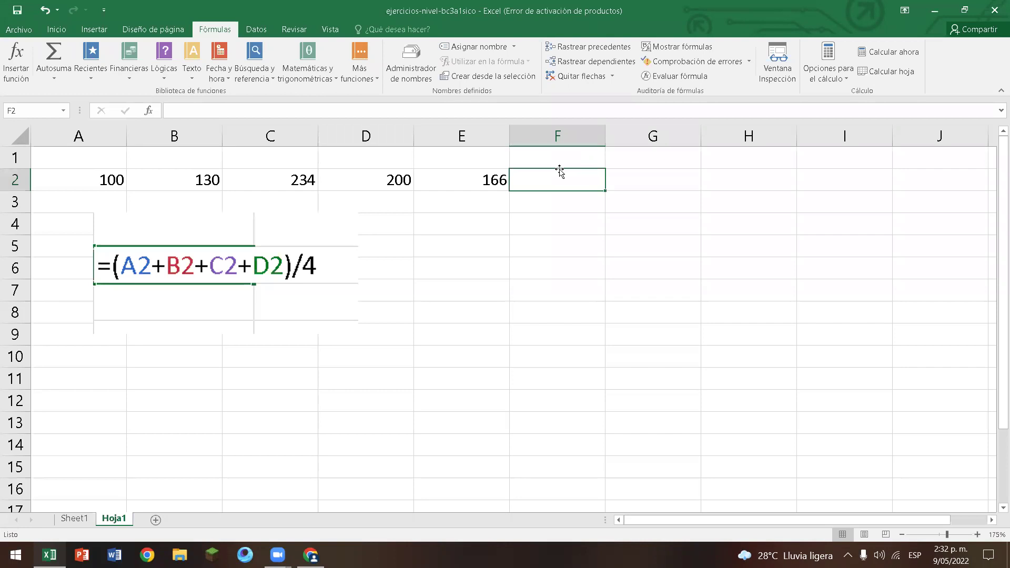
pyautogui.write('=')
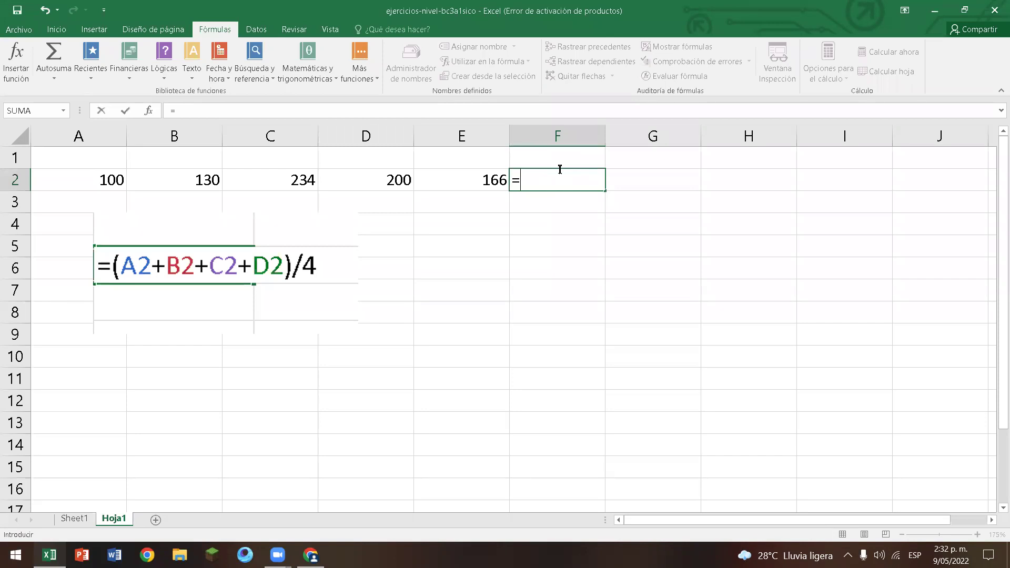
pyautogui.write('pro')
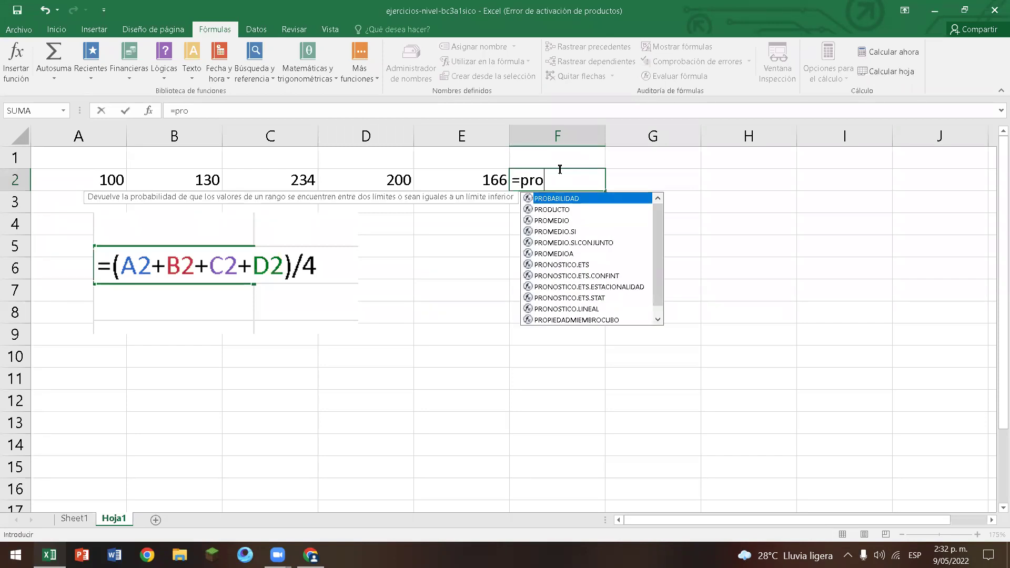
pyautogui.press('Down')
pyautogui.press('Down')
pyautogui.press('Tab')
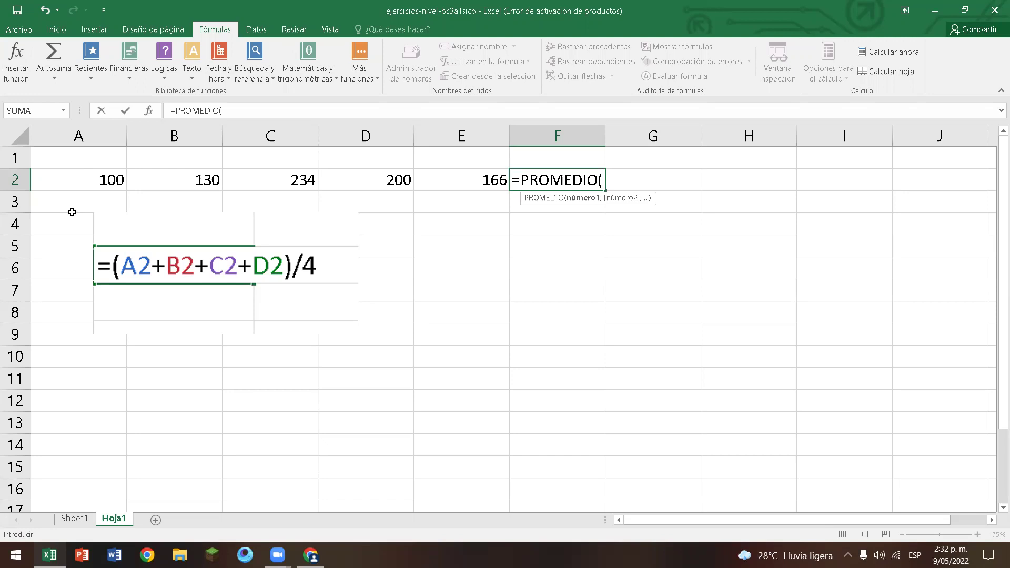
pyautogui.moveTo(120, 180); pyautogui.dragTo(399, 180)
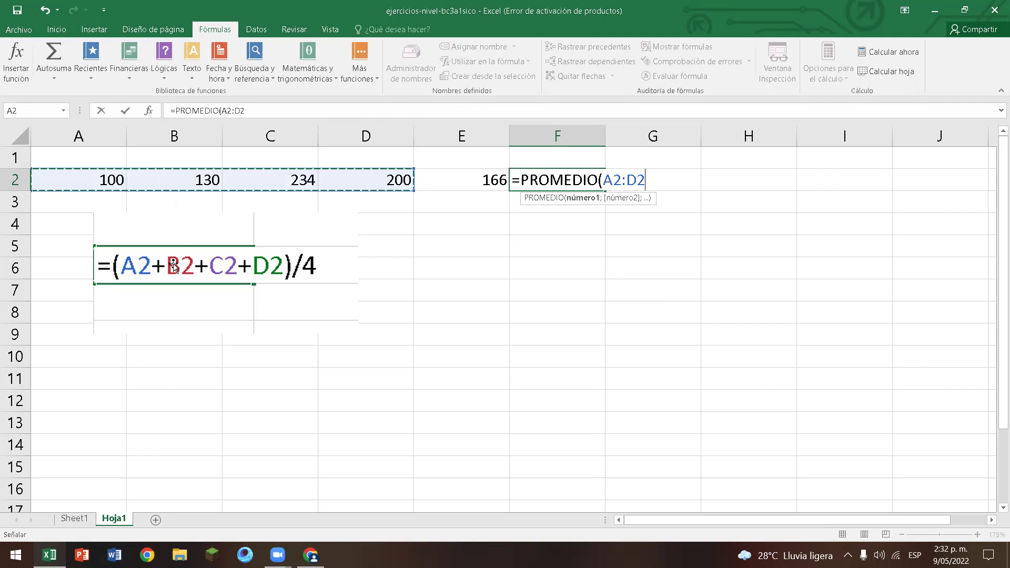
pyautogui.write(')')
pyautogui.press('Return')
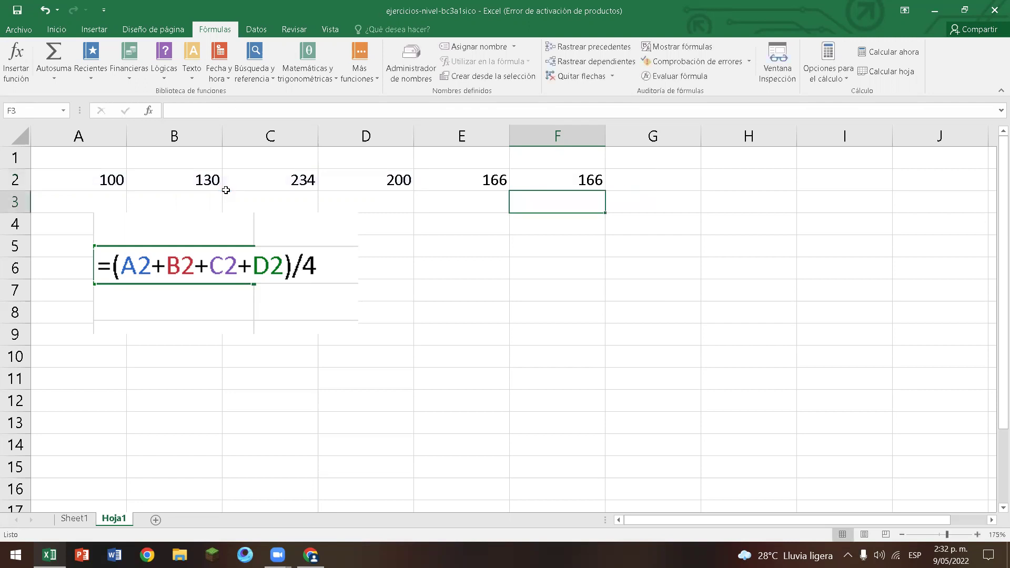
# Open the formula in cell F2 to review its function and referenced range, and close it.
pyautogui.doubleClick(600, 181)
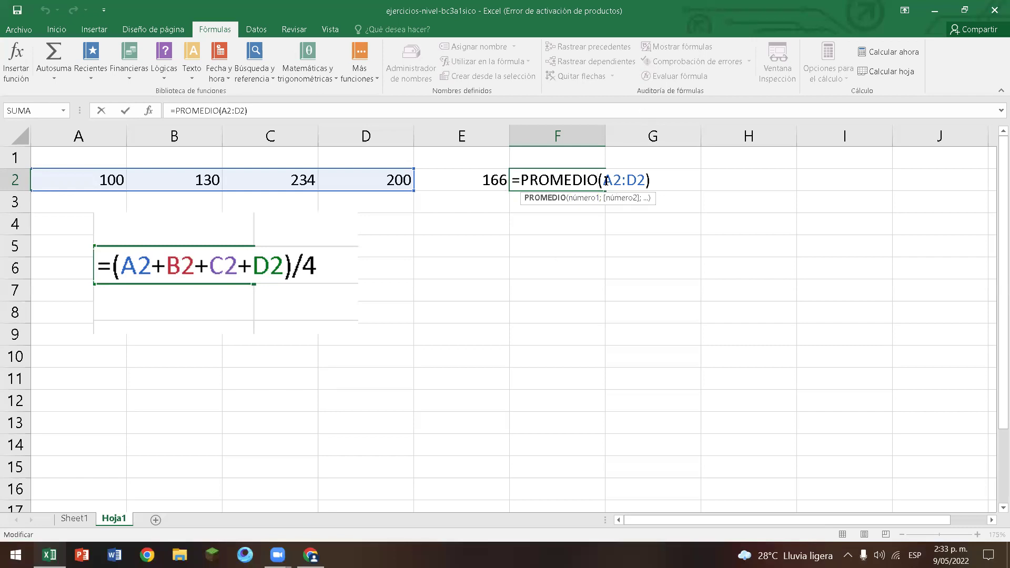
pyautogui.click(606, 181)
pyautogui.press('Return')
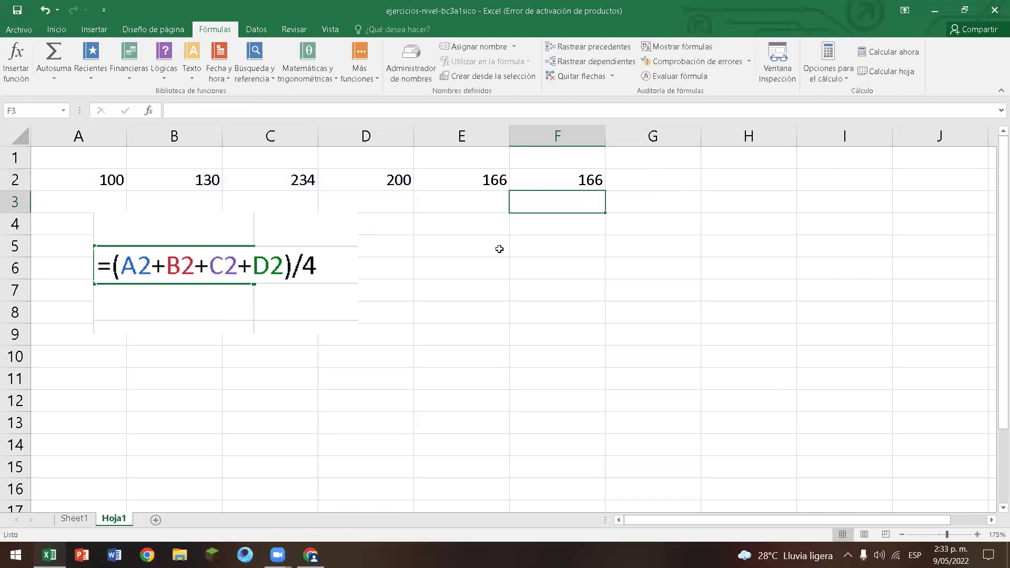
# Enter the text "Rangos" in cell E5.
pyautogui.click(491, 243)
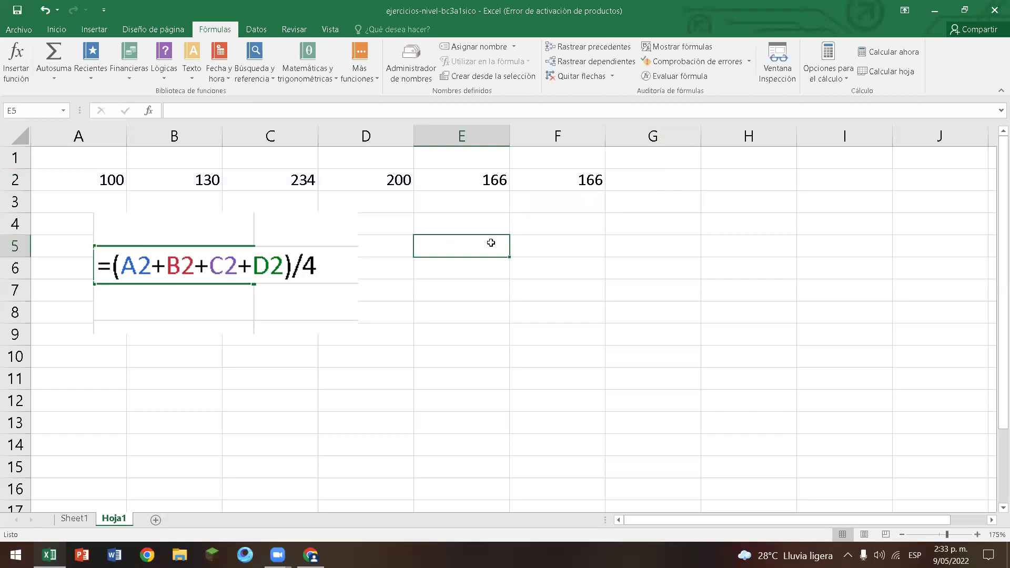
pyautogui.write('Rangos')
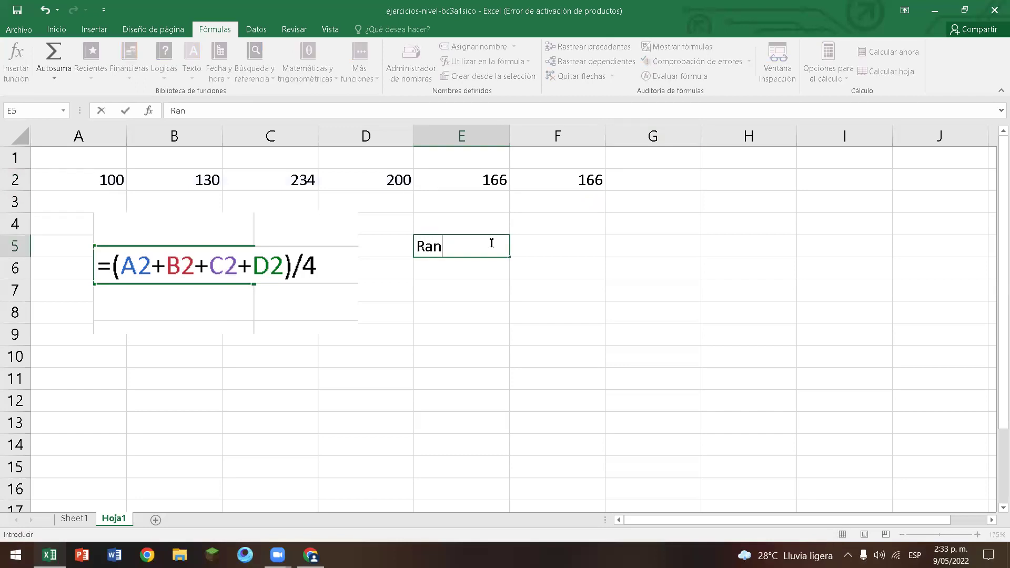
pyautogui.press('Return')
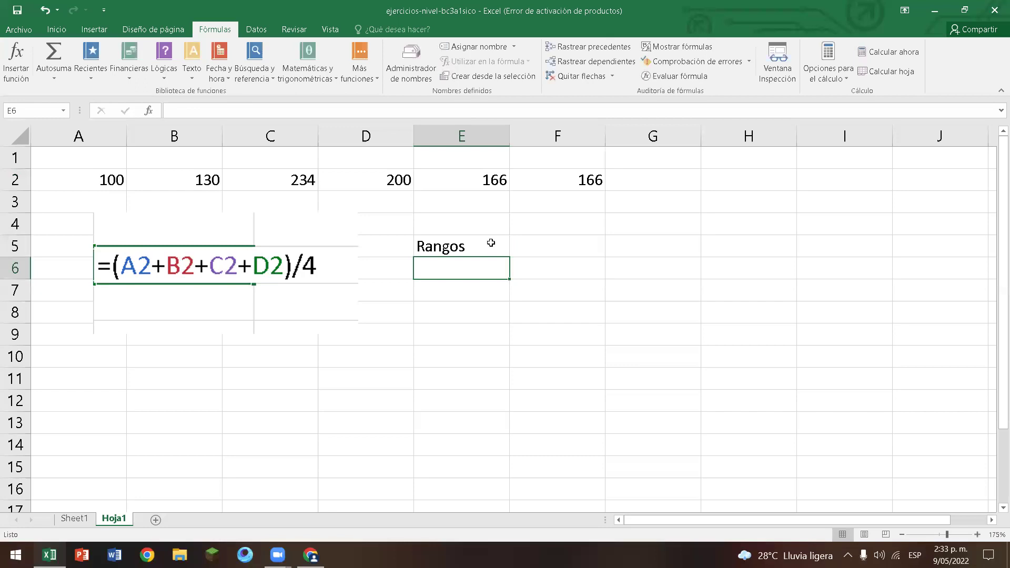
# Apply all borders and a yellow fill to the range A2:D2.
pyautogui.moveTo(90, 189); pyautogui.dragTo(395, 184)
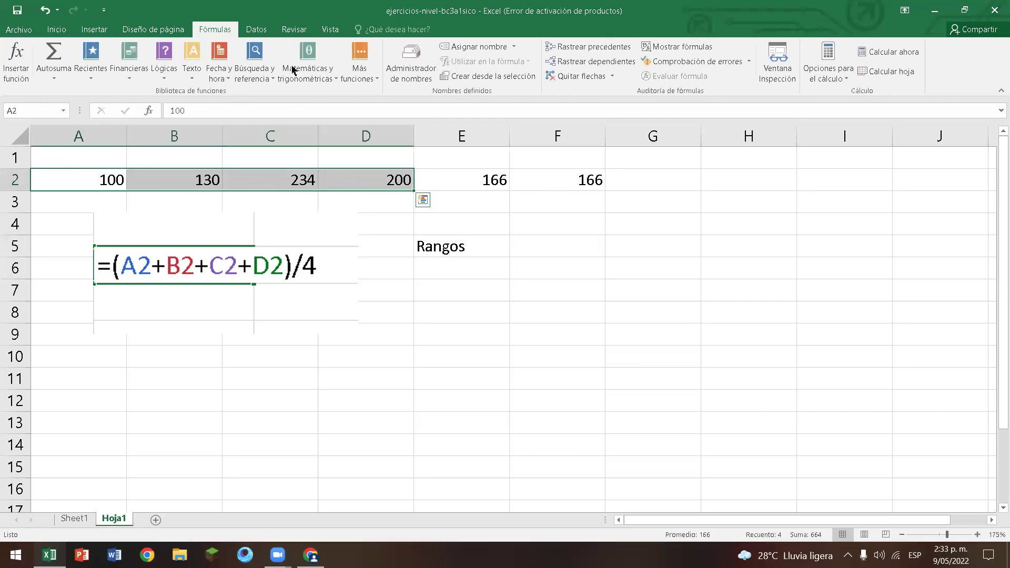
pyautogui.click(58, 29)
pyautogui.click(173, 71)
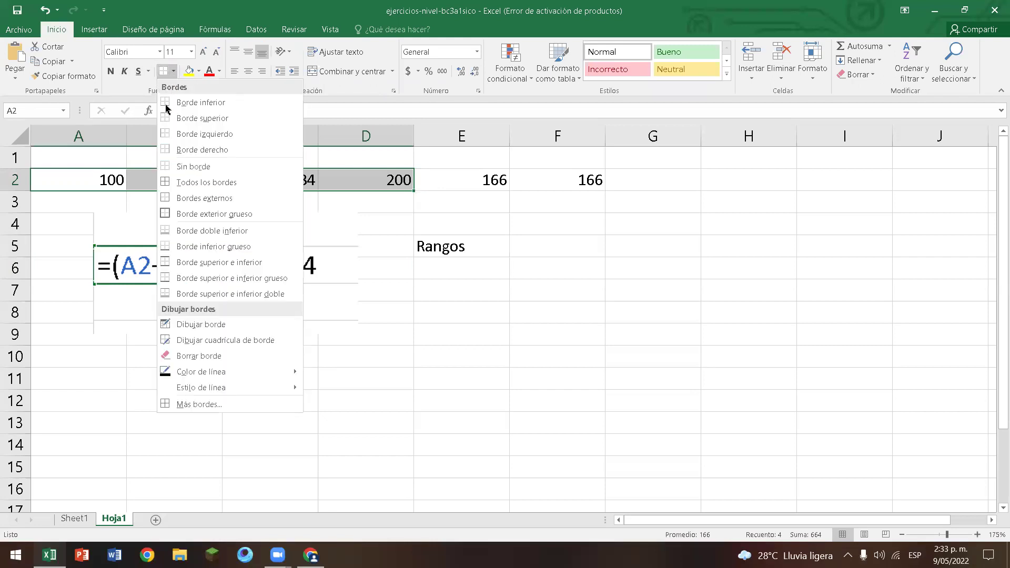
pyautogui.click(206, 182)
pyautogui.click(189, 71)
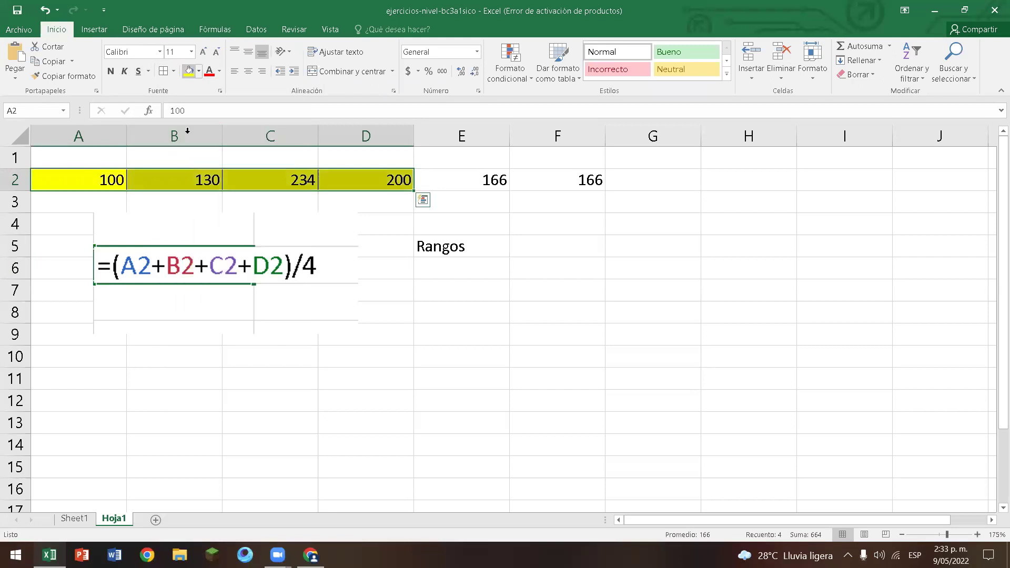
pyautogui.click(502, 287)
pyautogui.click(489, 252)
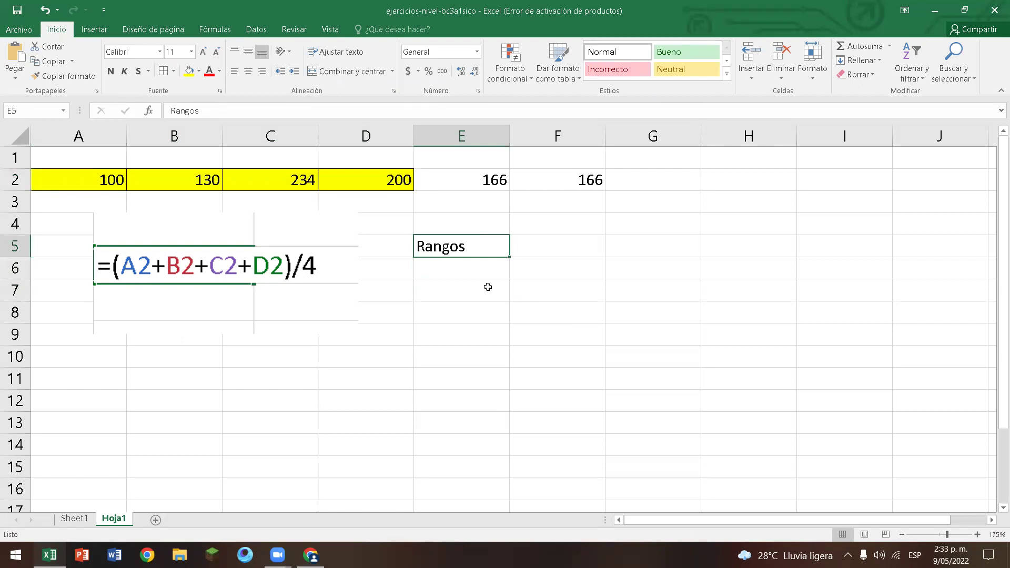
pyautogui.press('Right')
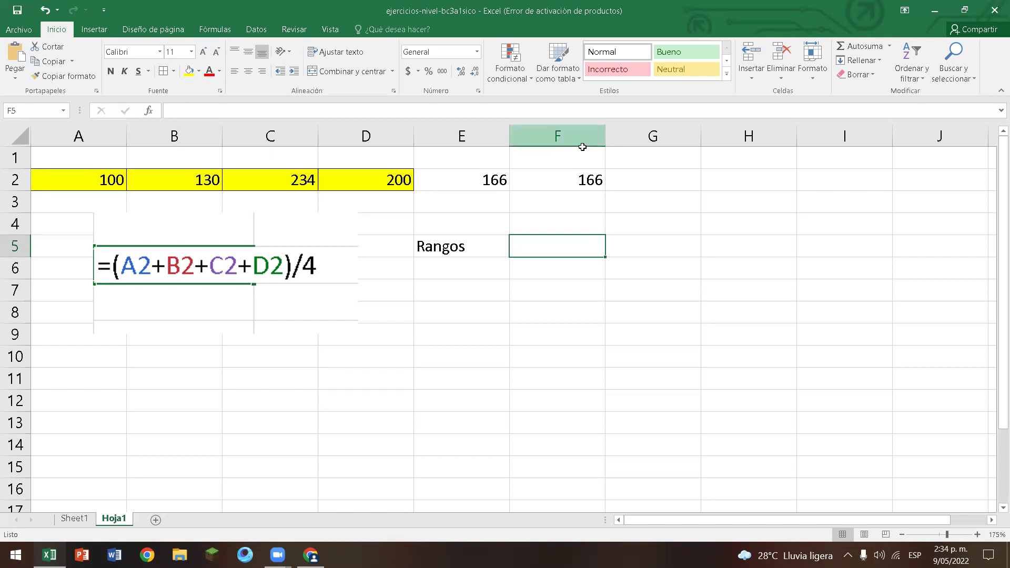
# Add up the range A2:D2 in cell F3 with the formula =SUMA(A2:D2).
pyautogui.doubleClick(580, 180)
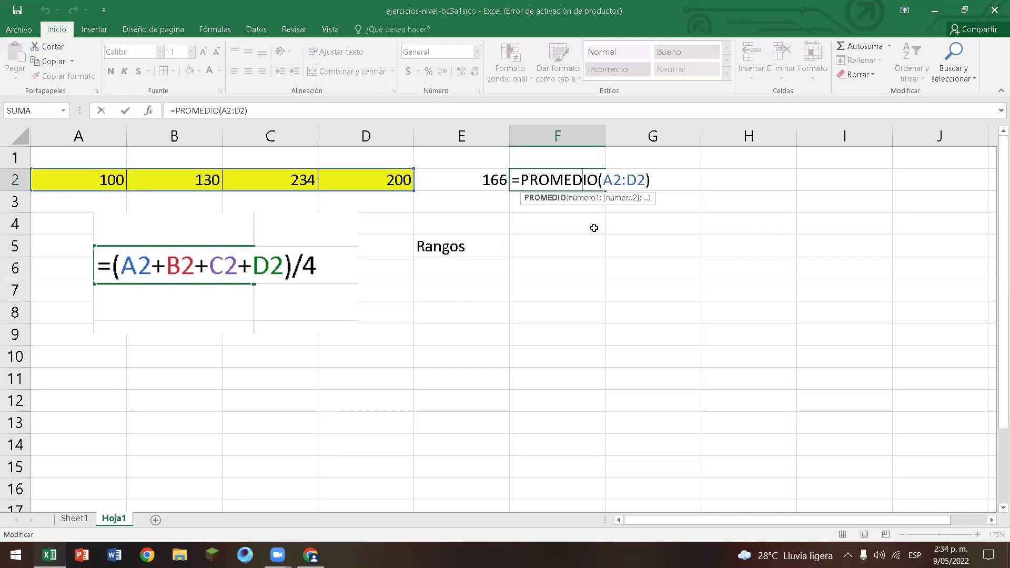
pyautogui.click(592, 204)
pyautogui.write('=suma')
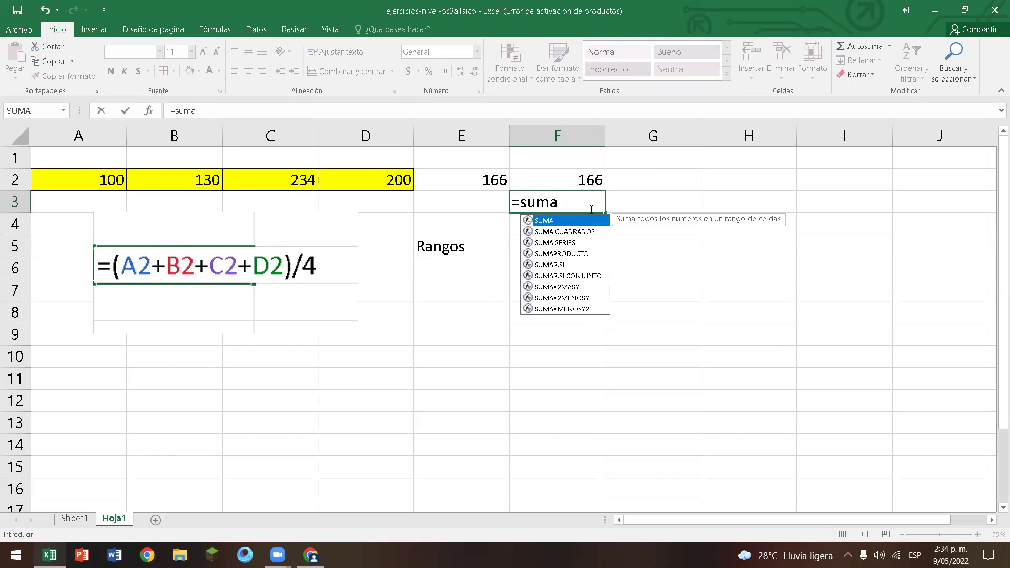
pyautogui.write('(')
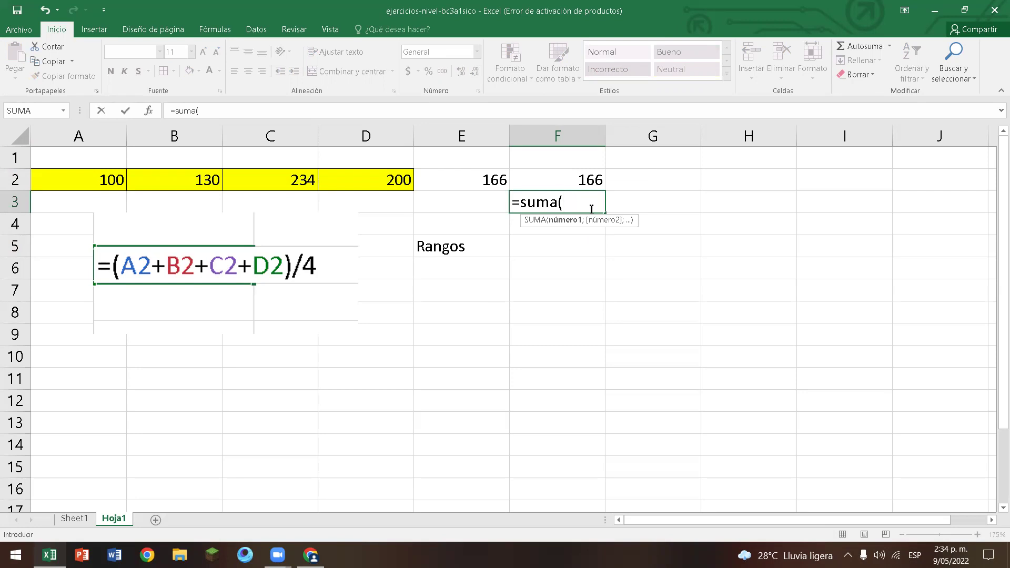
pyautogui.write('a2:d2)')
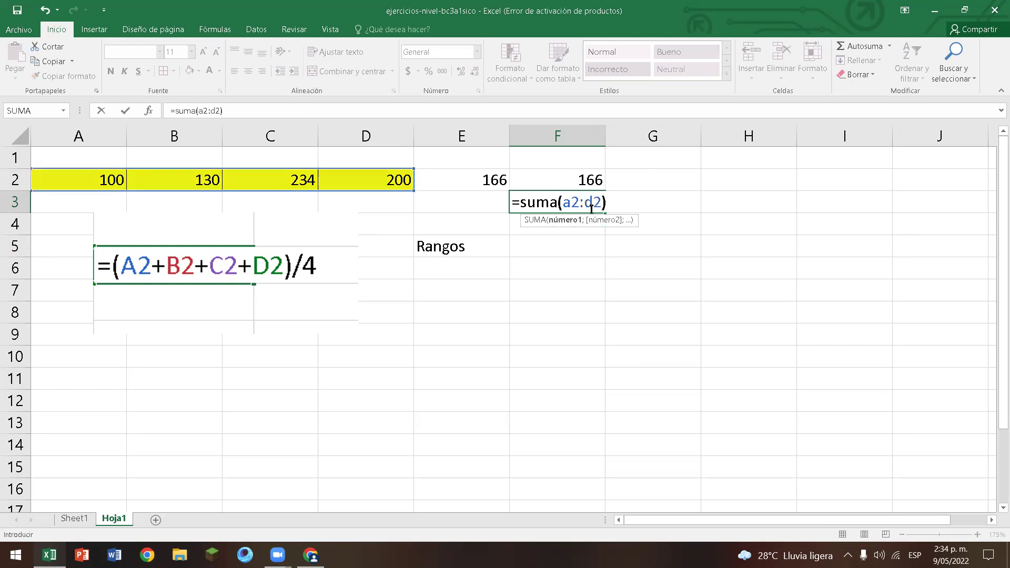
pyautogui.press('Return')
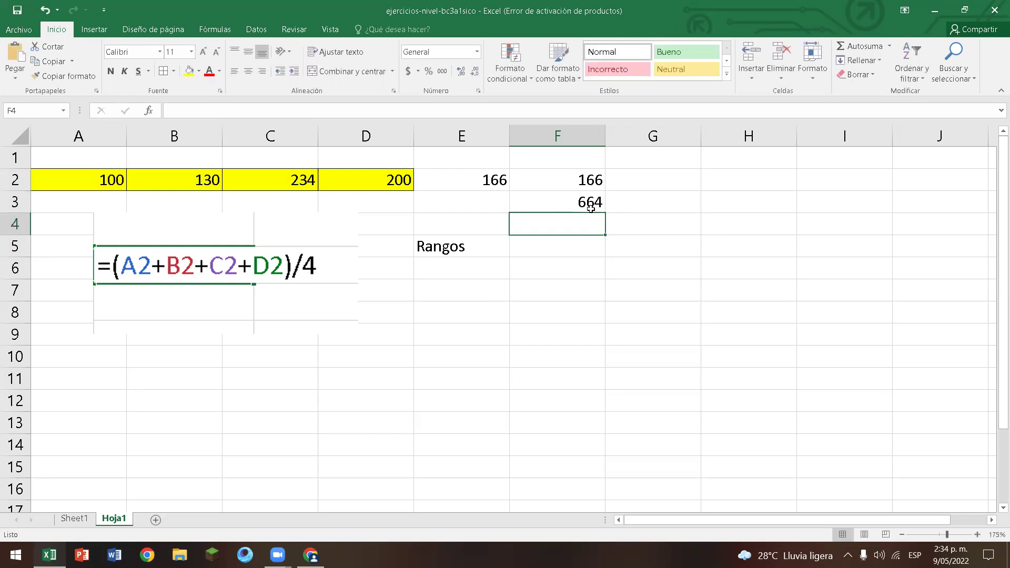
# Try a semicolon and a comma between A2 and D2 in F3's SUMA formula, and restore the colon.
pyautogui.doubleClick(592, 206)
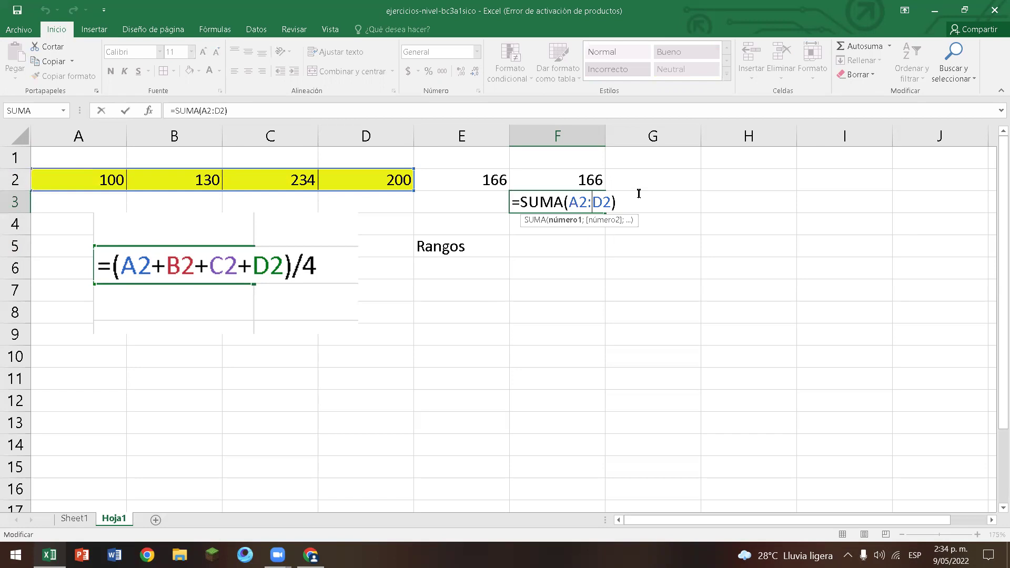
pyautogui.press('BackSpace')
pyautogui.write(';')
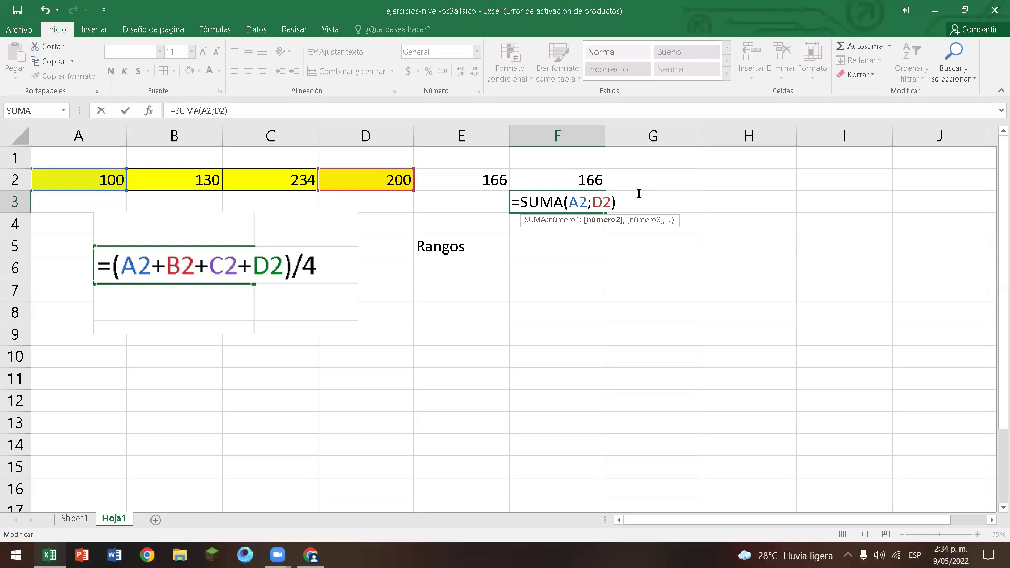
pyautogui.press('BackSpace')
pyautogui.write(',')
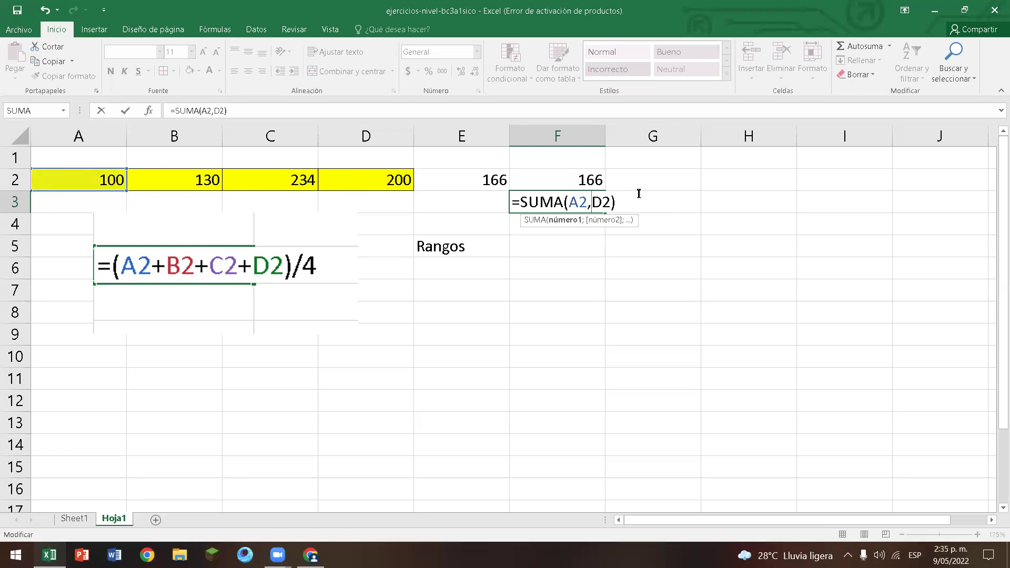
pyautogui.press('BackSpace')
pyautogui.write(':')
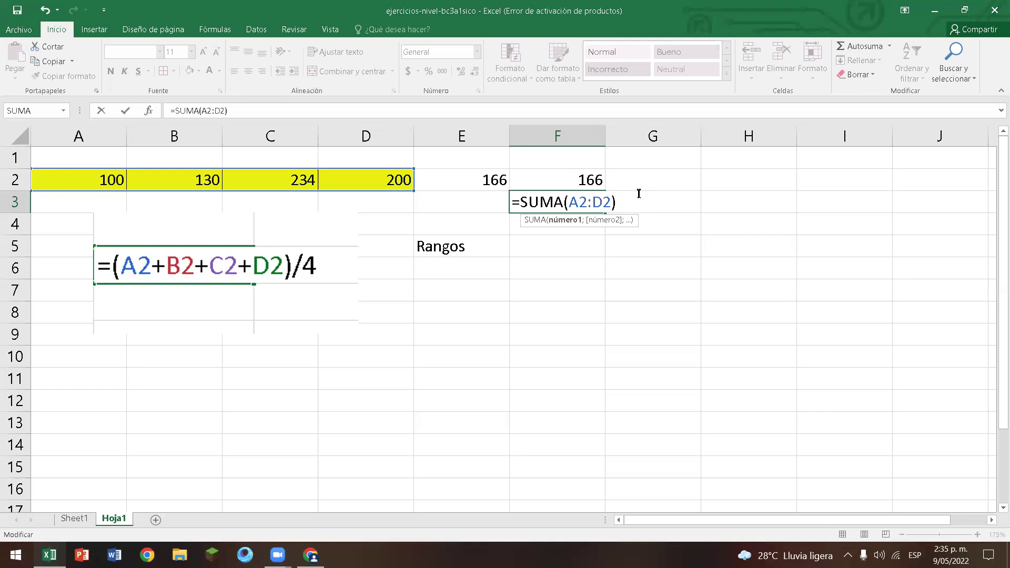
pyautogui.press('Return')
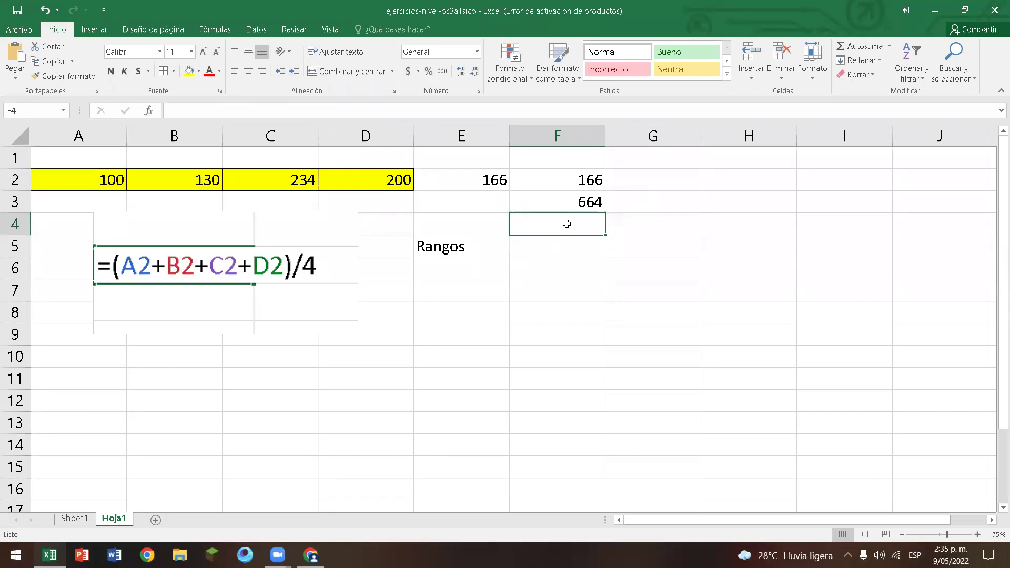
# Open the formula in F2 and highlight the function name PROMEDIO to examine the formula's parts.
pyautogui.doubleClick(587, 180)
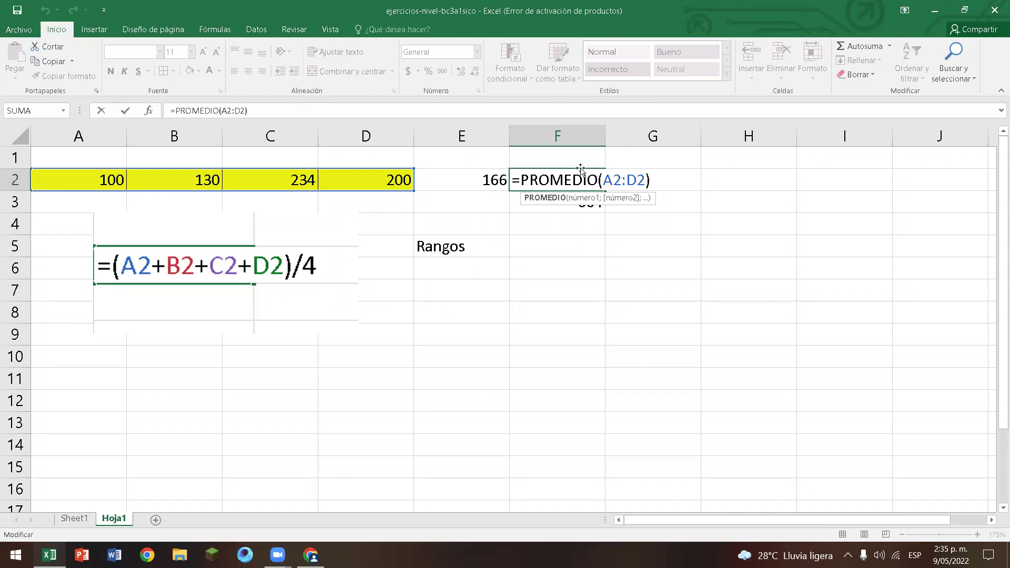
pyautogui.moveTo(520, 183); pyautogui.dragTo(600, 183)
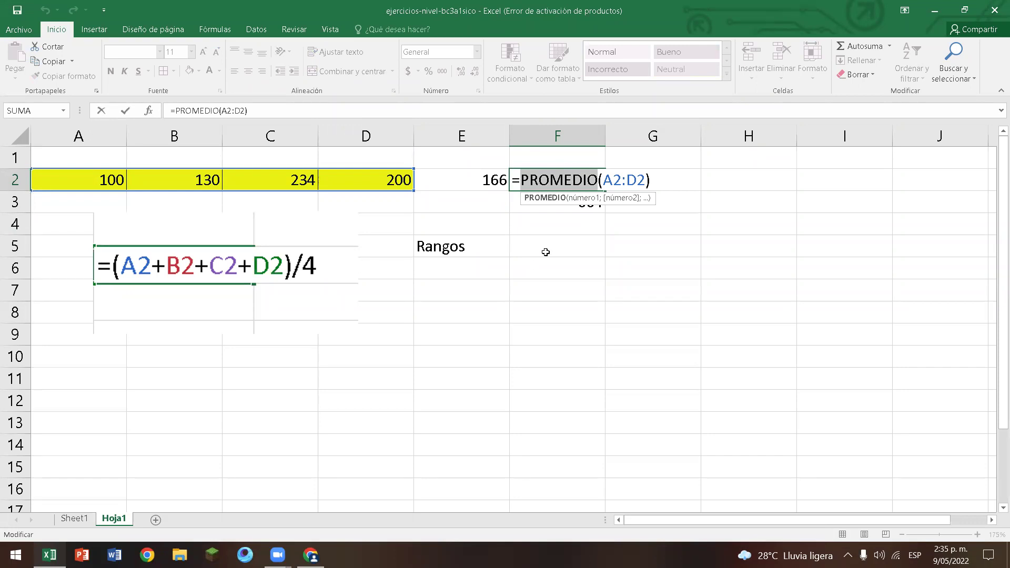
pyautogui.click(573, 208)
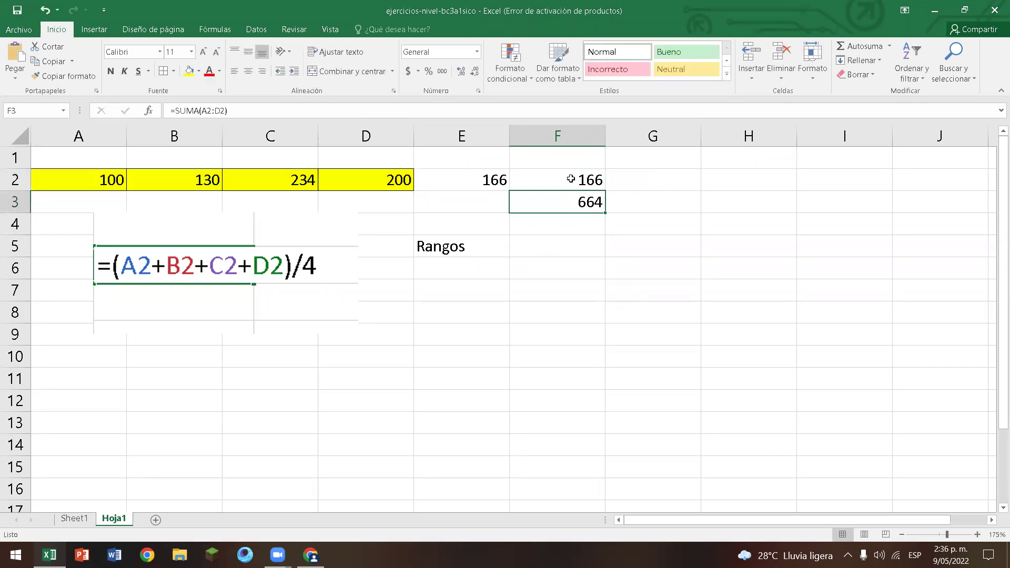
pyautogui.click(206, 261)
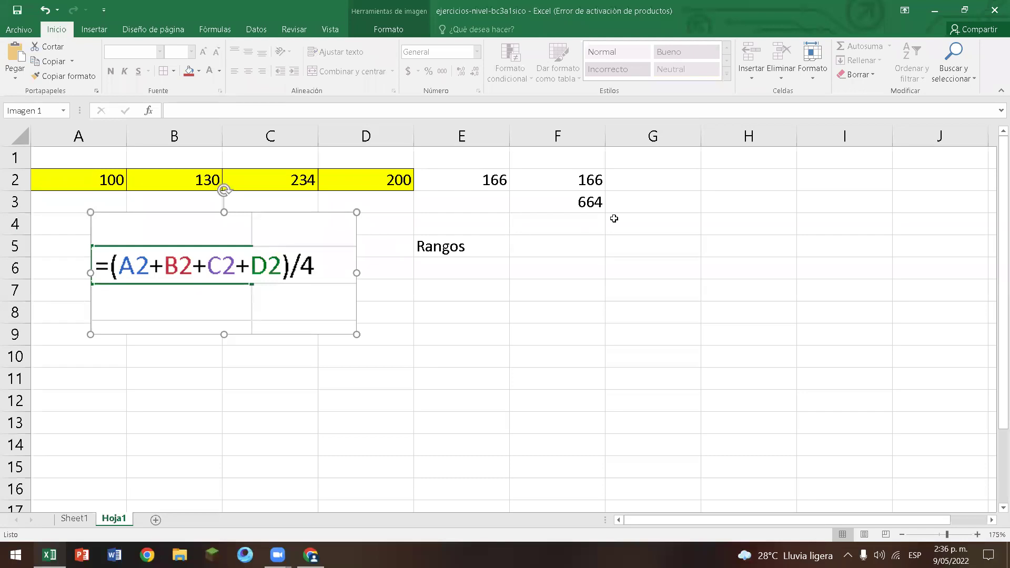
pyautogui.doubleClick(585, 174)
# Delete the SUMA formula from cell F3 and the formula picture below the data row.
pyautogui.click(568, 200)
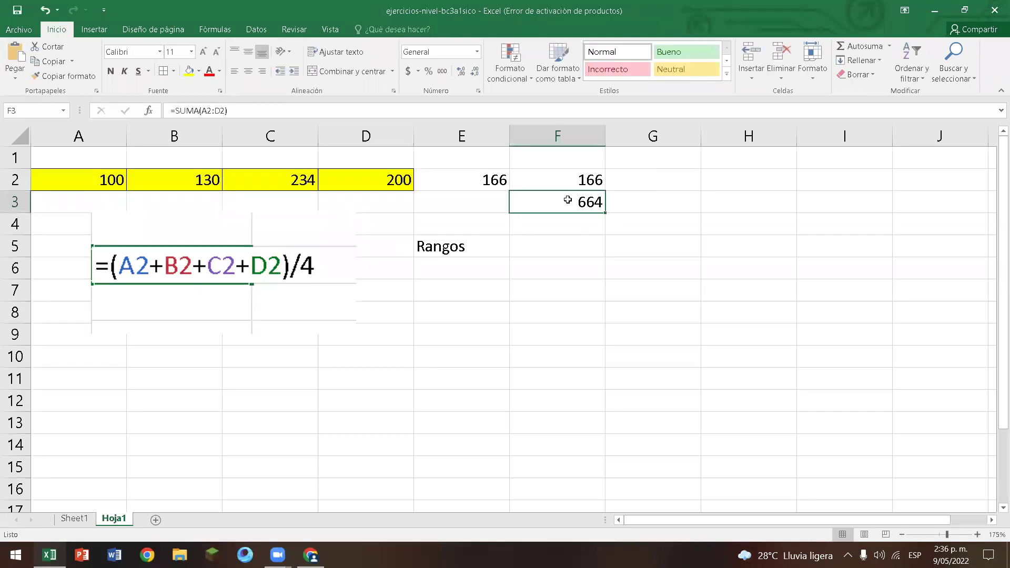
pyautogui.press('Delete')
pyautogui.click(211, 255)
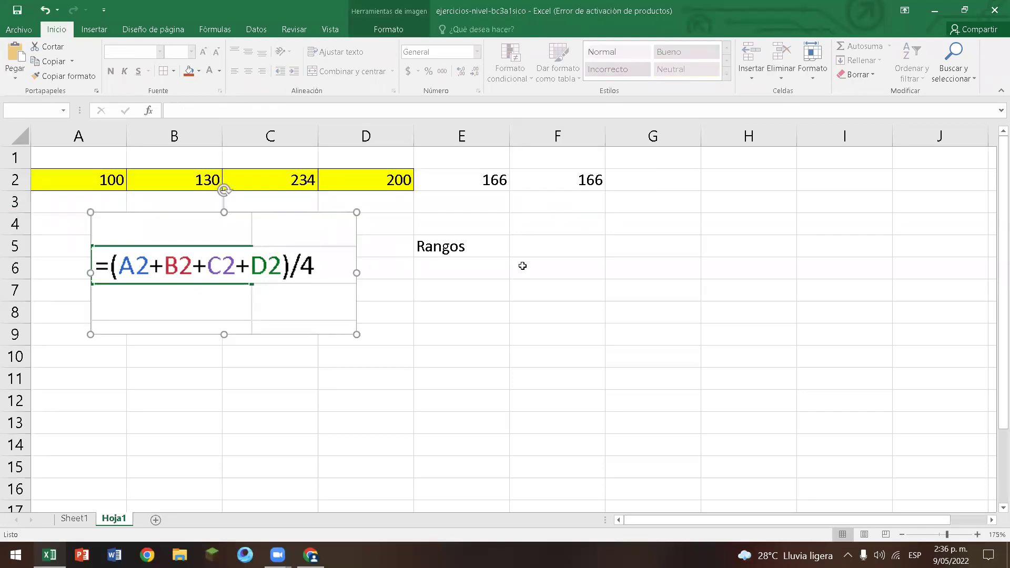
pyautogui.press('Delete')
# Enter the label Vector in cell F5, beside the Rangos label.
pyautogui.click(483, 252)
pyautogui.click(546, 266)
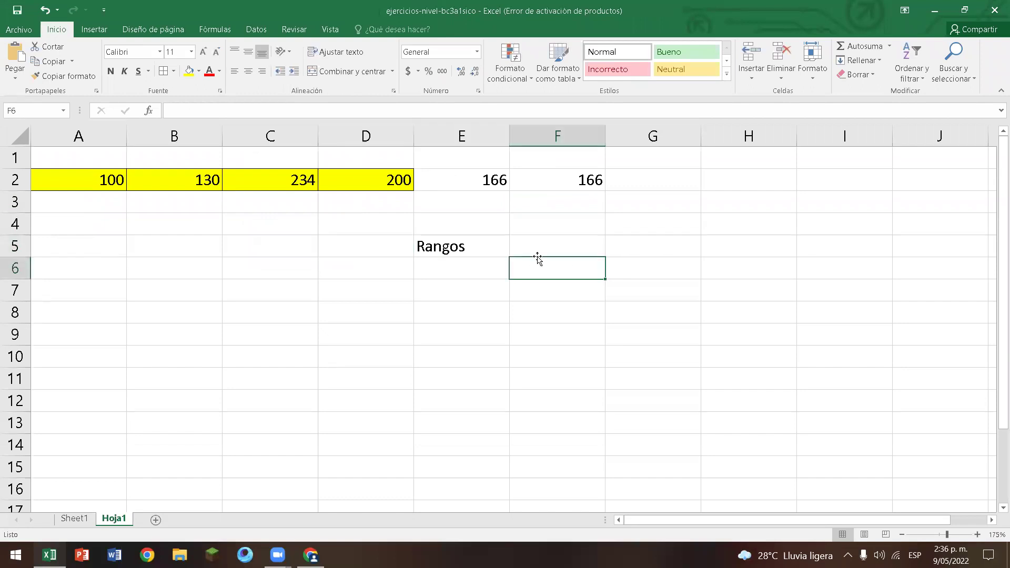
pyautogui.click(543, 246)
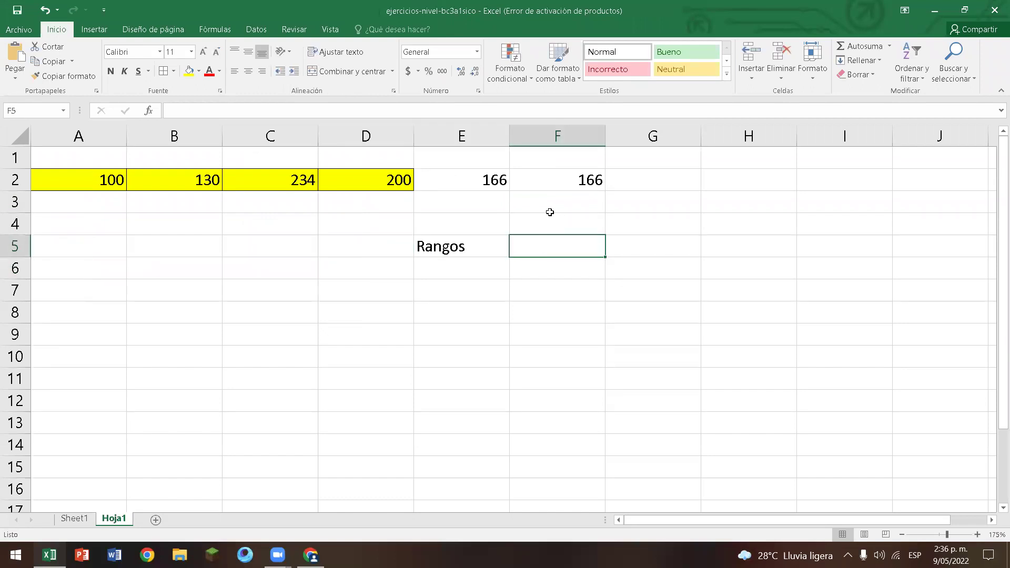
pyautogui.write('Vector')
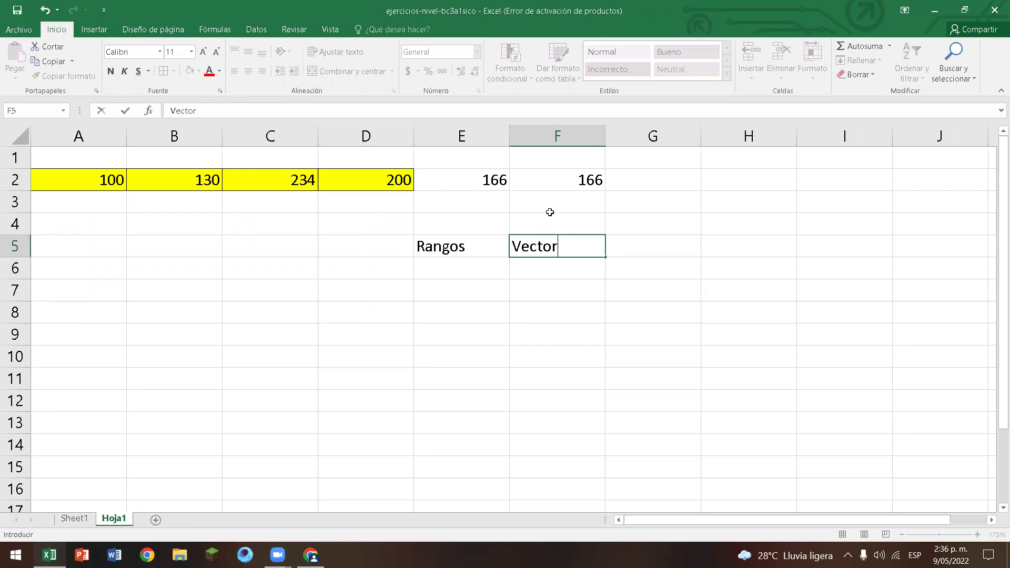
pyautogui.click(601, 304)
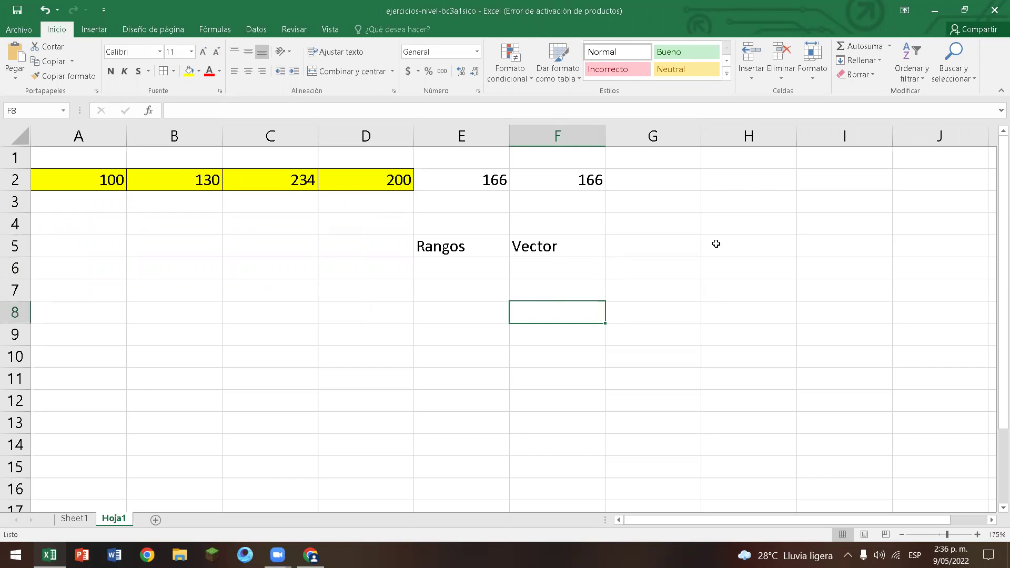
# Format cells C4:C10 as a vertical range with borders and a light blue fill.
pyautogui.moveTo(59, 181); pyautogui.dragTo(368, 185)
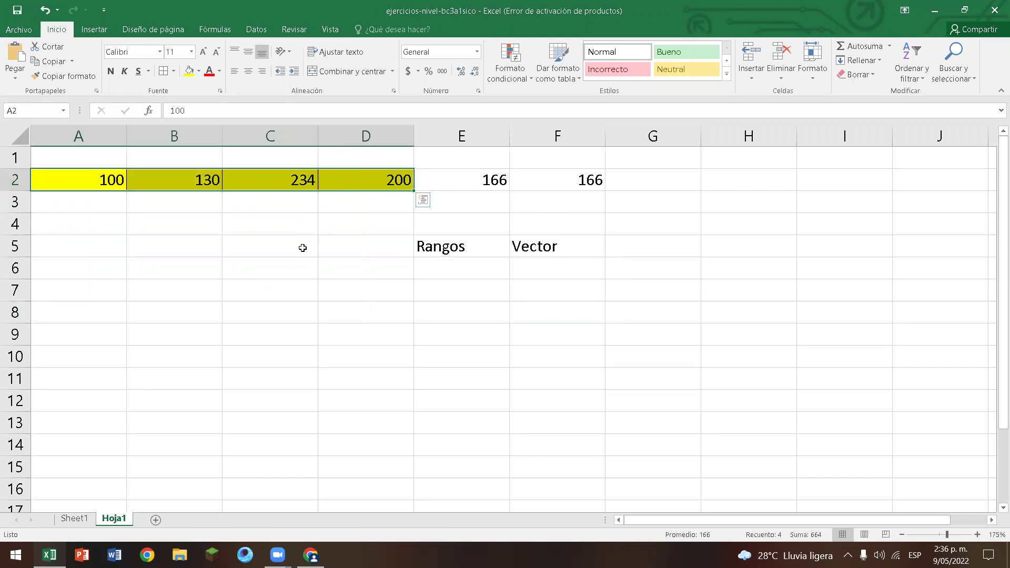
pyautogui.moveTo(196, 205); pyautogui.dragTo(248, 358)
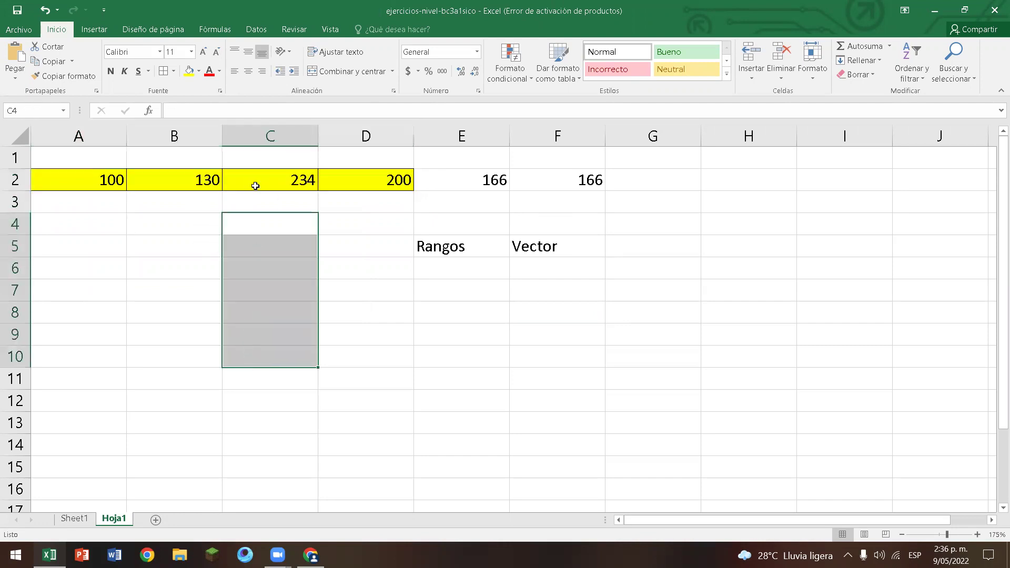
pyautogui.click(163, 71)
pyautogui.click(200, 72)
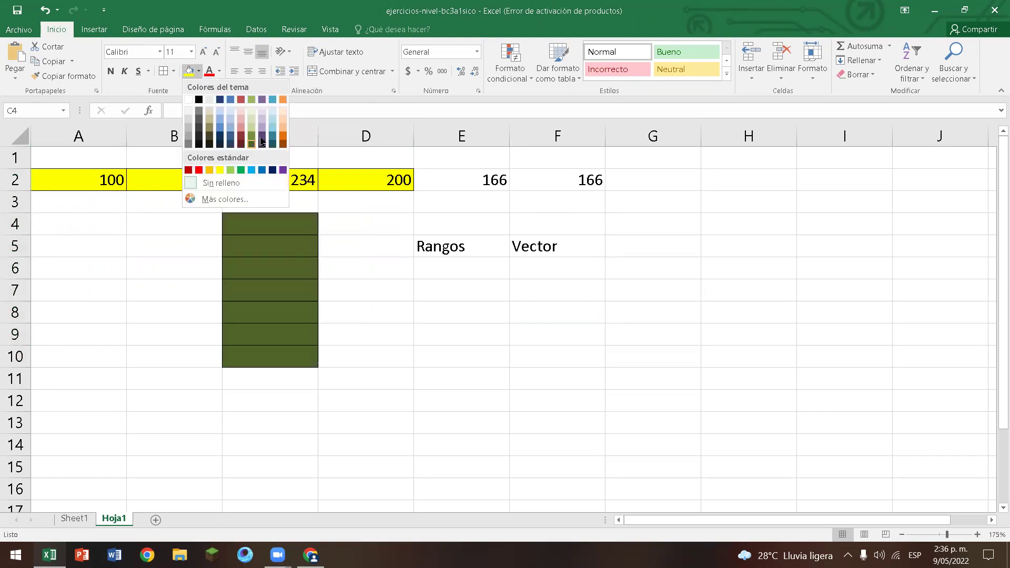
pyautogui.click(274, 130)
pyautogui.click(421, 290)
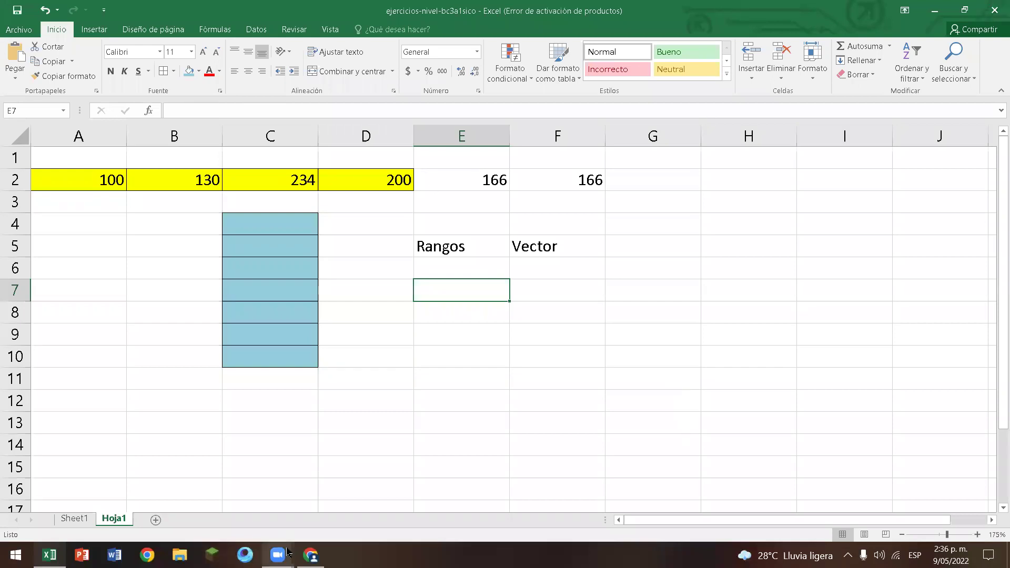
# Write the range reference a2:d2 in cell D3, directly below the yellow row of numbers.
pyautogui.moveTo(278, 554)
pyautogui.click(278, 556)
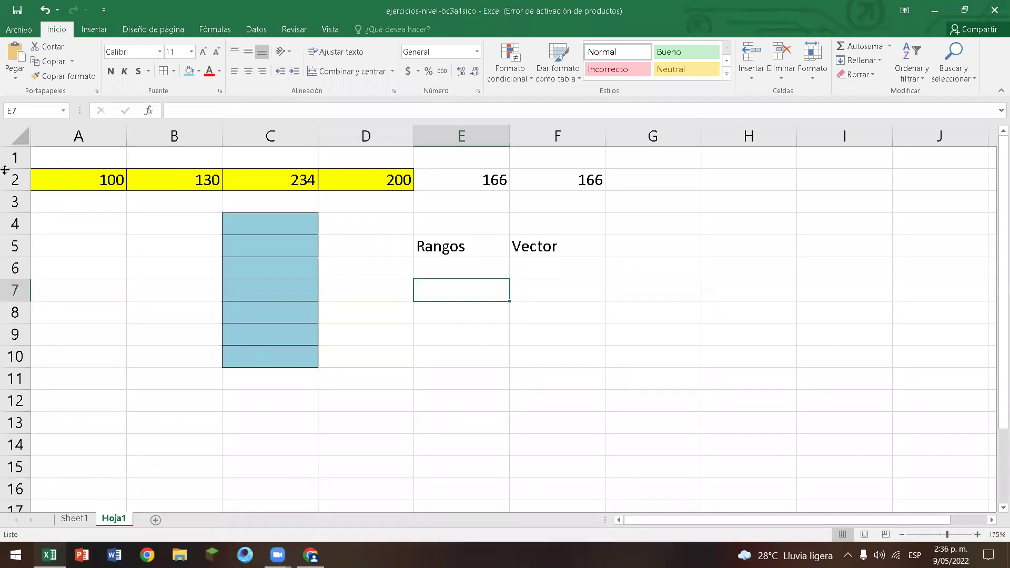
pyautogui.click(64, 180)
pyautogui.moveTo(103, 180); pyautogui.dragTo(371, 190)
pyautogui.click(380, 202)
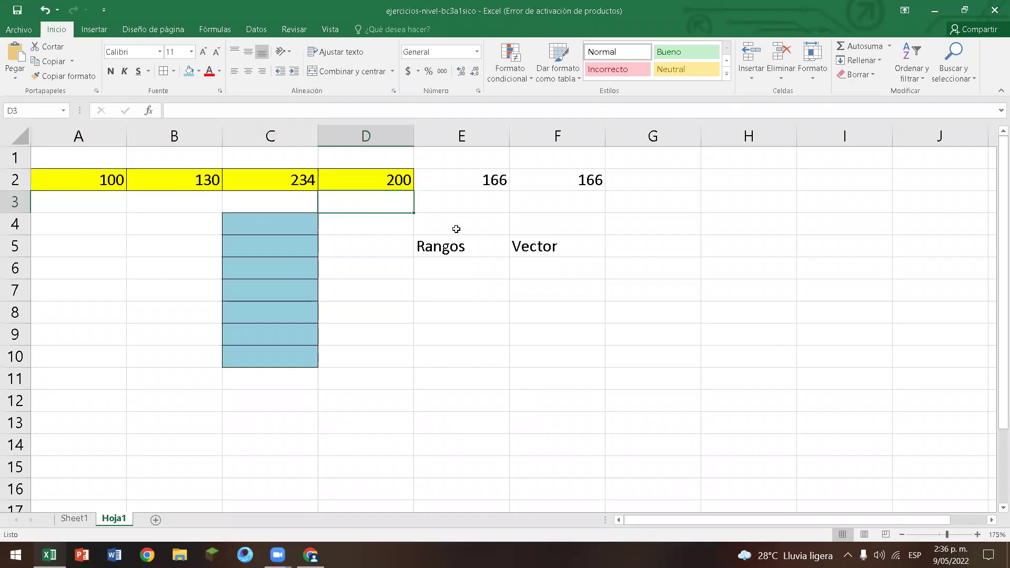
pyautogui.write('a2')
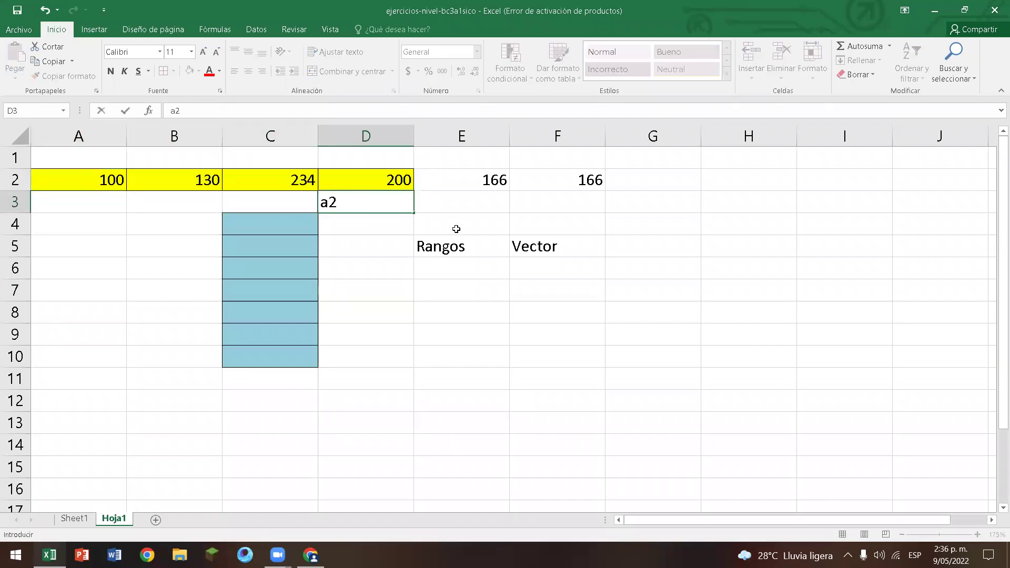
pyautogui.write(':d2')
pyautogui.click(377, 366)
# Write the blue column's range reference c4:c10 in cell D10 and move that text to cell D4.
pyautogui.moveTo(306, 220); pyautogui.dragTo(307, 359)
pyautogui.click(329, 354)
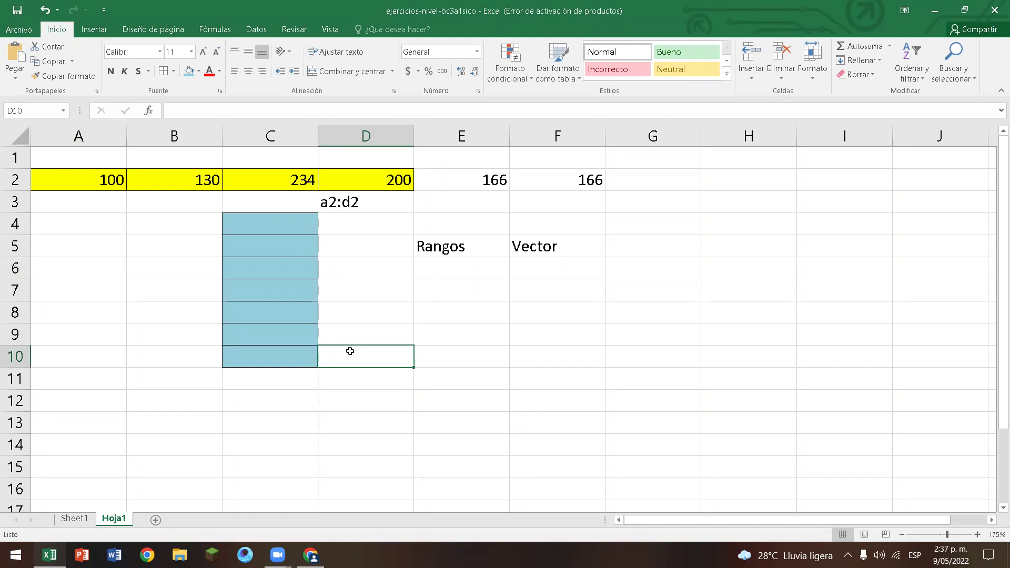
pyautogui.write('c4')
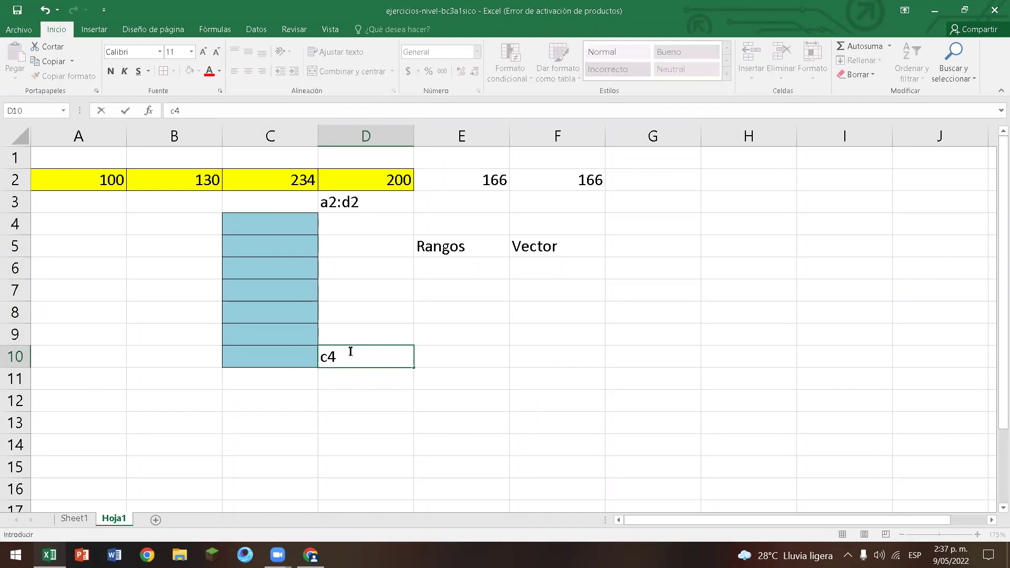
pyautogui.write(':c10')
pyautogui.click(457, 326)
pyautogui.click(345, 357)
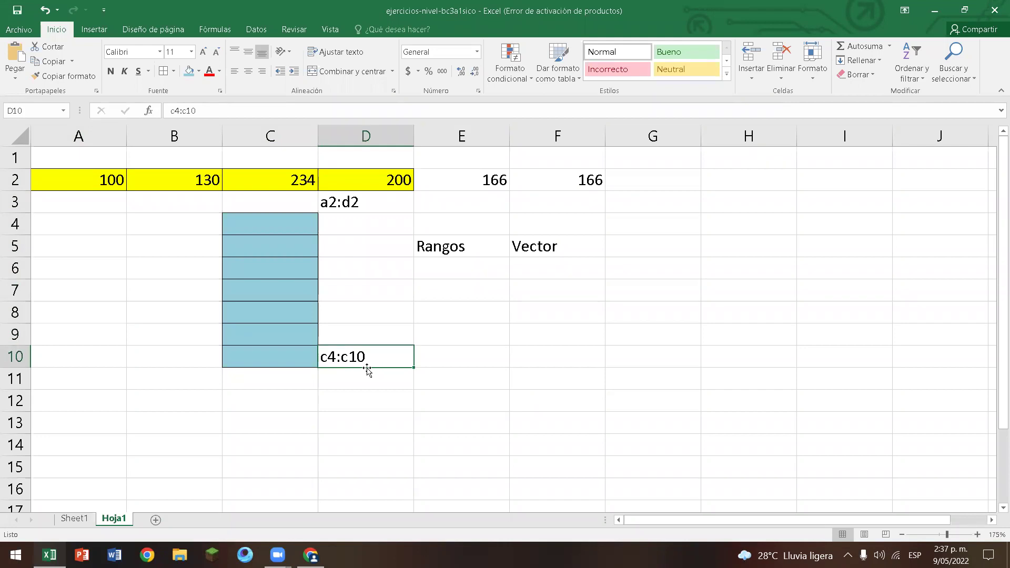
pyautogui.moveTo(375, 367); pyautogui.dragTo(388, 224)
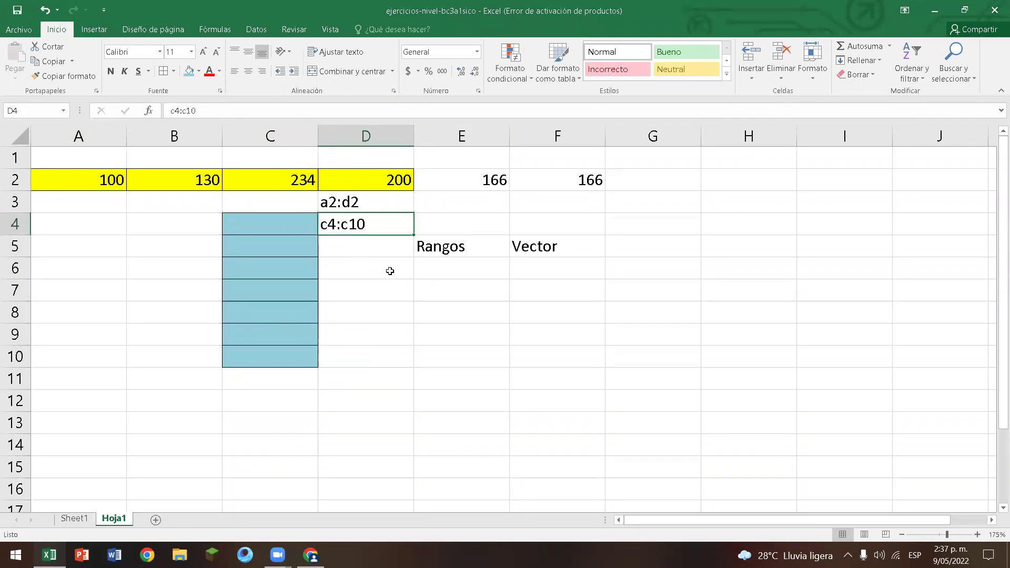
# Copy the two range references in cells D3:D4.
pyautogui.scroll(5, 390, 274)
pyautogui.click(548, 361)
pyautogui.moveTo(538, 234); pyautogui.dragTo(545, 265)
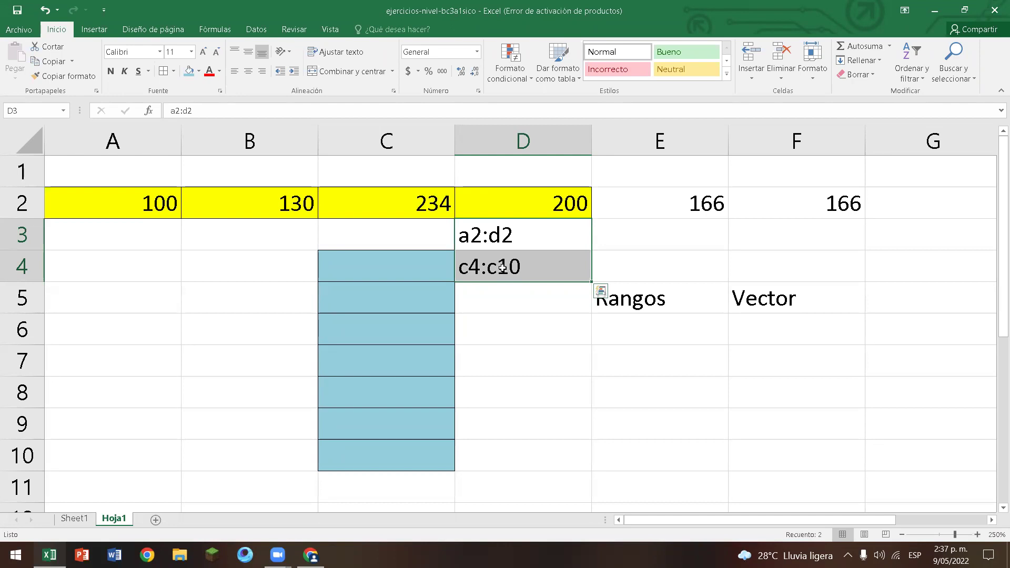
pyautogui.click(554, 226)
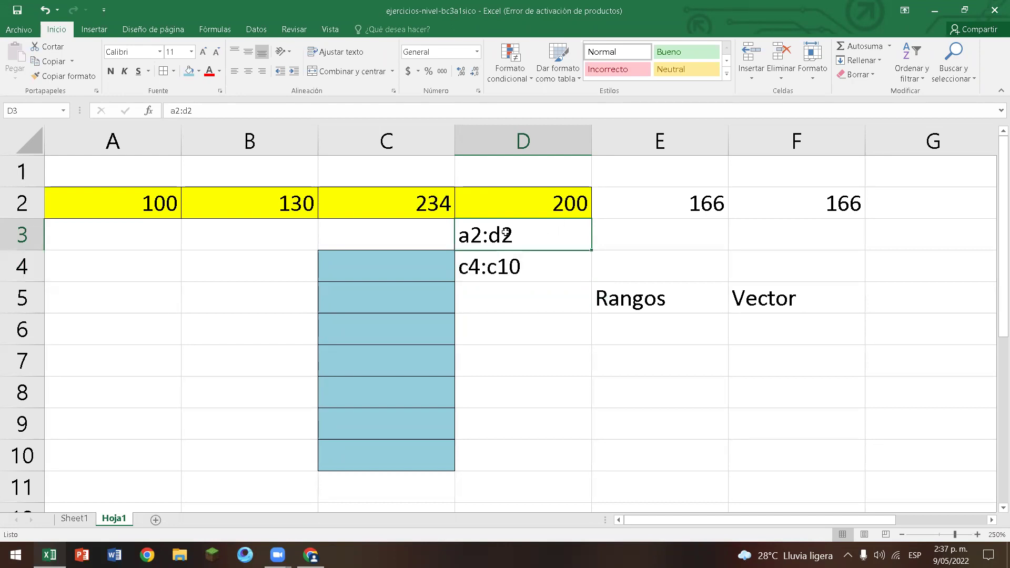
pyautogui.click(504, 276)
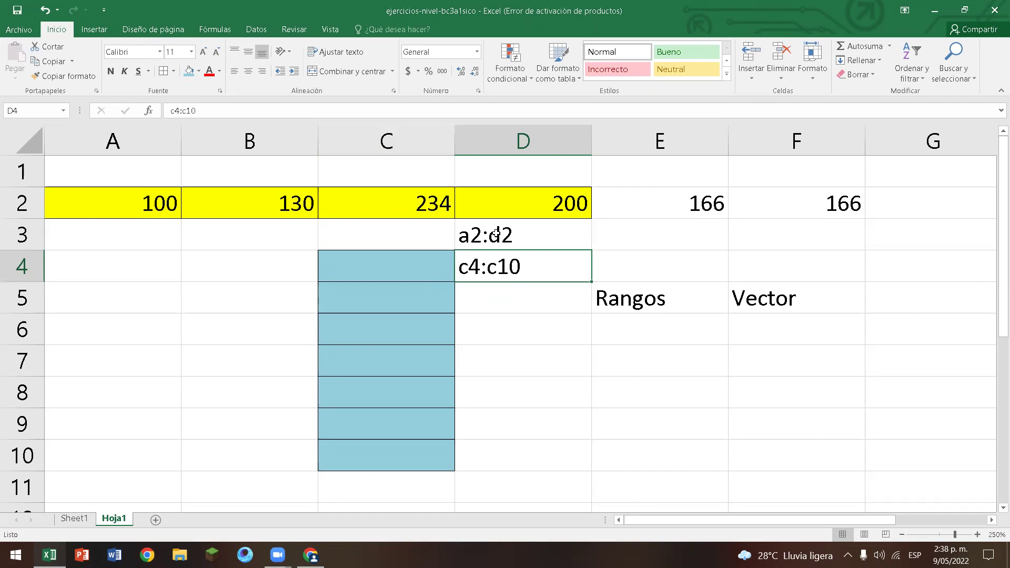
pyautogui.moveTo(495, 236); pyautogui.dragTo(493, 269)
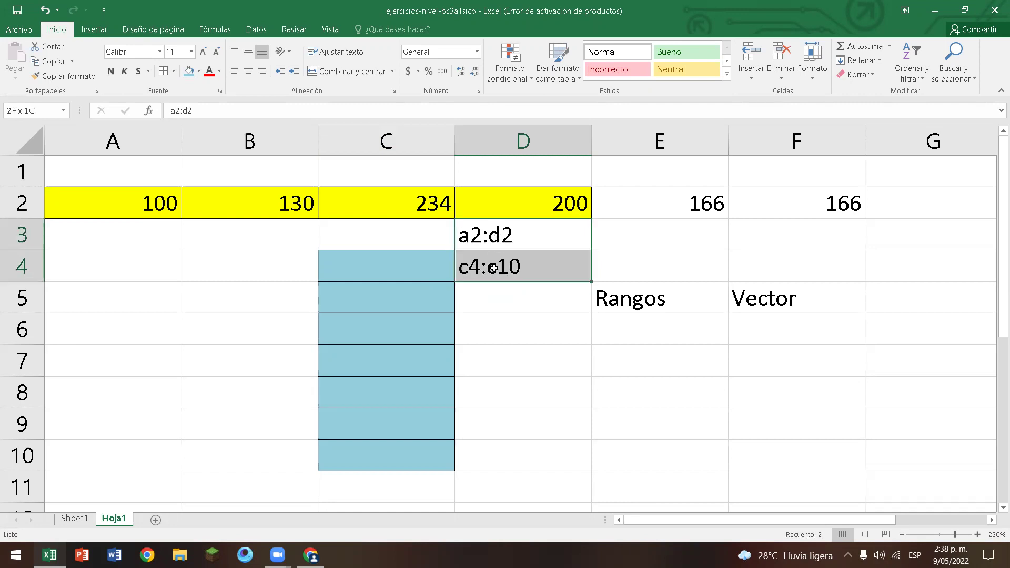
pyautogui.hotkey('ctrl', 'c')
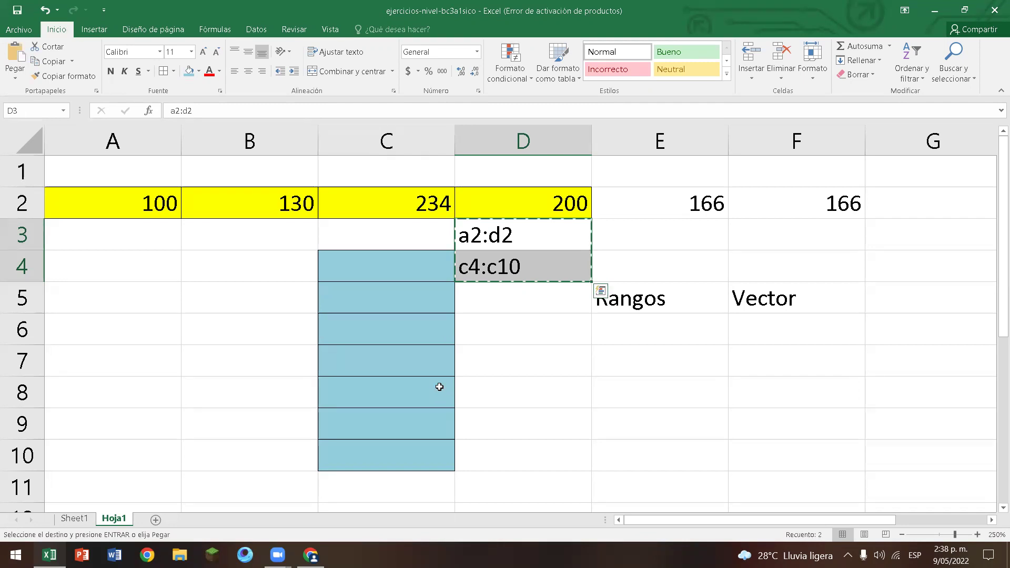
# Open a blank Notepad document by running the command notepad.
pyautogui.press('super+r')
pyautogui.write('mspain')
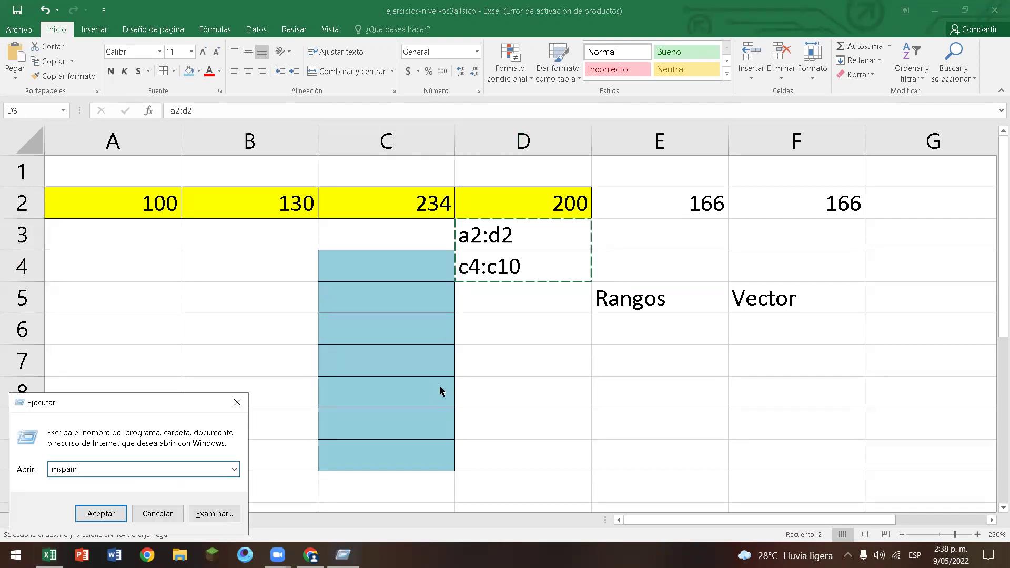
pyautogui.press('BackSpace')
pyautogui.press('BackSpace')
pyautogui.press('BackSpace')
pyautogui.press('BackSpace')
pyautogui.press('BackSpace')
pyautogui.press('BackSpace')
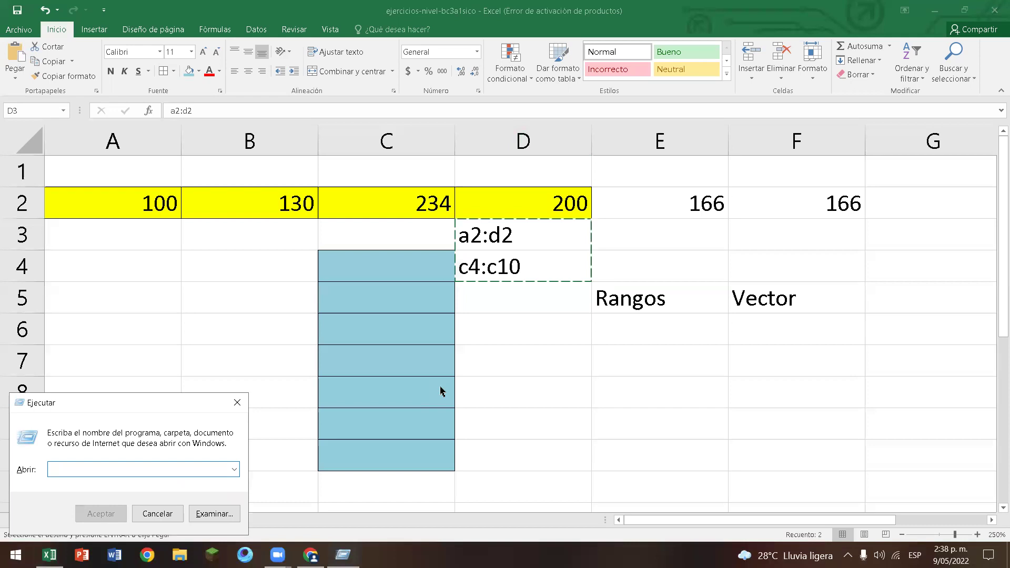
pyautogui.write('notepad')
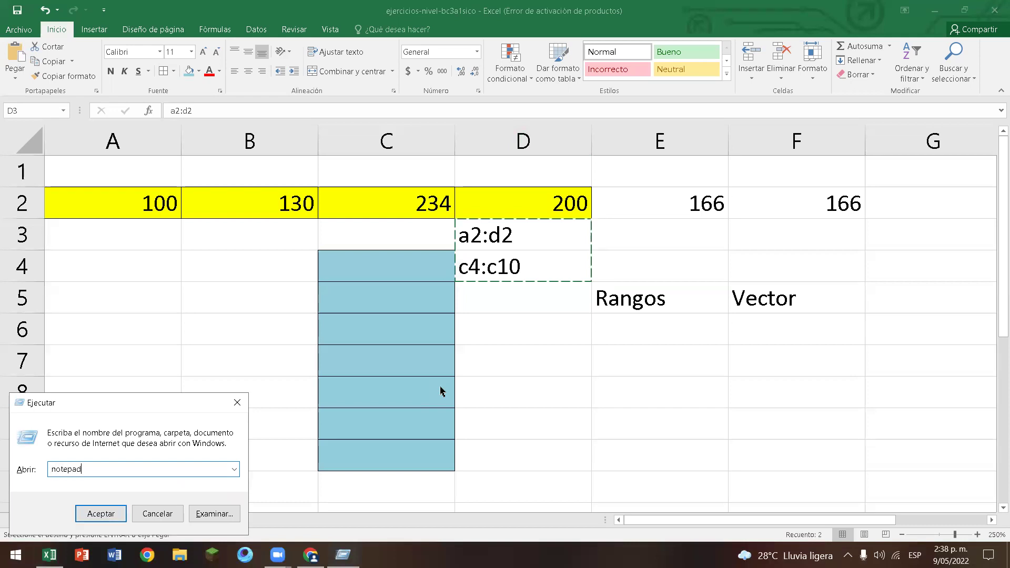
pyautogui.press('Return')
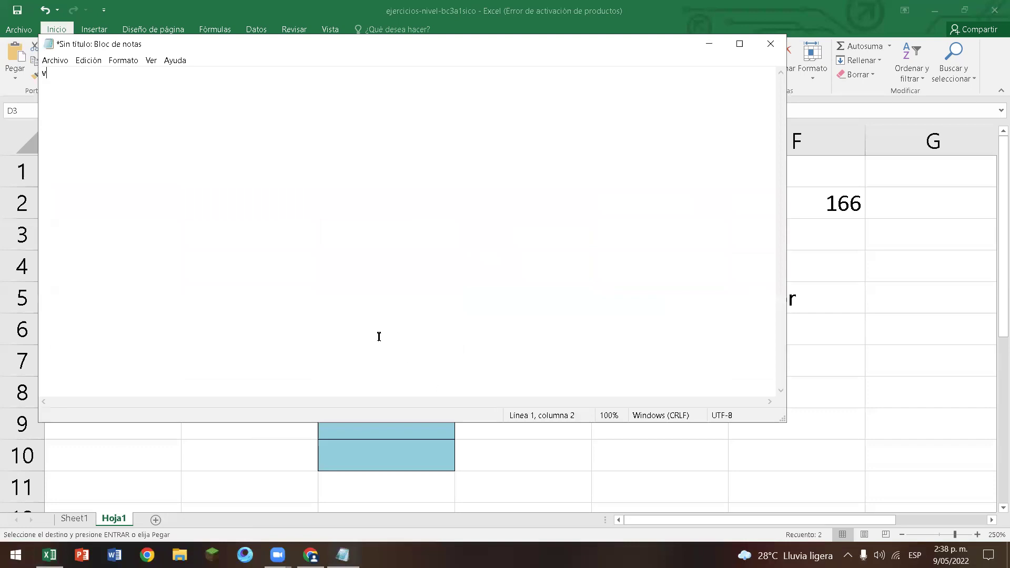
# Paste the copied range references into the blank document and insert an empty line between a2:d2 and c4:c10.
pyautogui.hotkey('ctrl', 'v')
pyautogui.scroll(14, 250, 199)
pyautogui.scroll(20, 236, 230)
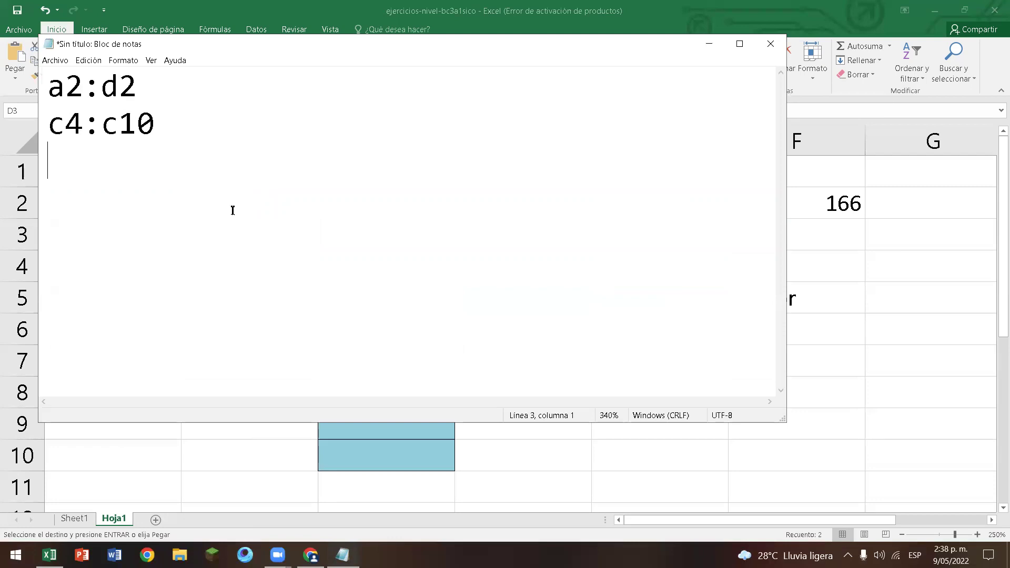
pyautogui.click(240, 152)
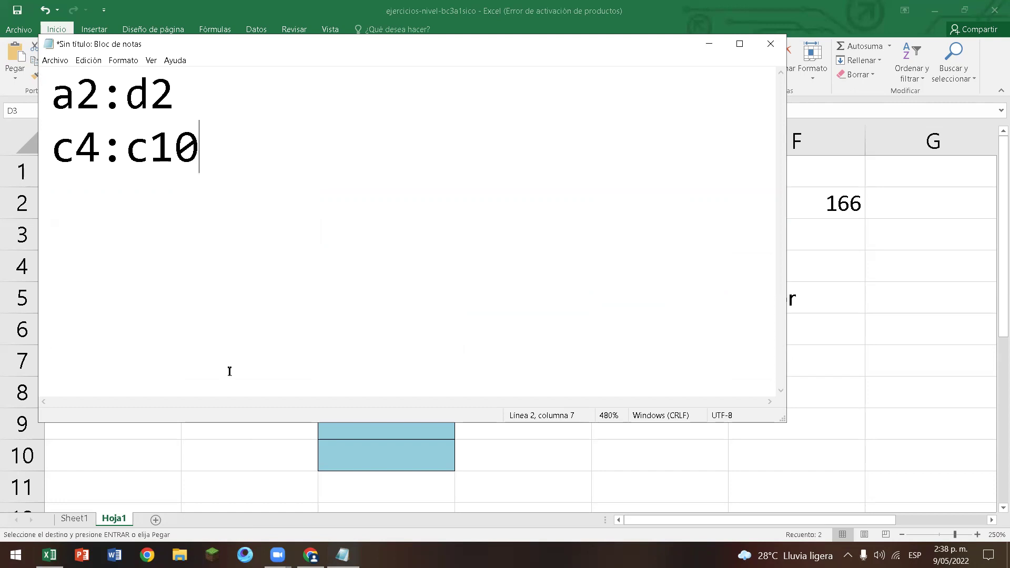
pyautogui.moveTo(72, 104)
pyautogui.mouseDown()
pyautogui.moveTo(132, 94)
pyautogui.moveTo(178, 103)
pyautogui.moveTo(60, 95)
pyautogui.mouseUp()
pyautogui.click(205, 110)
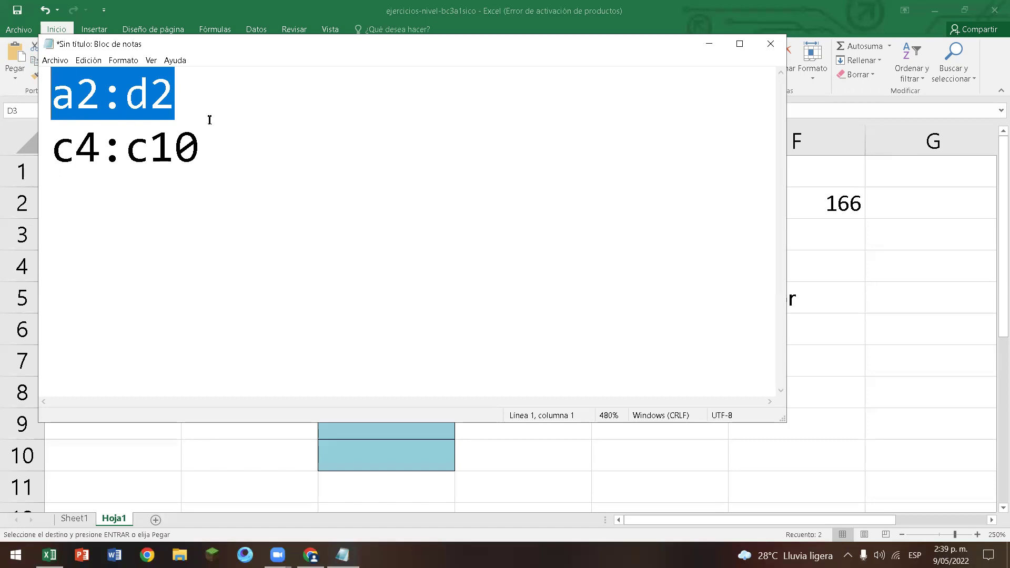
pyautogui.click(225, 114)
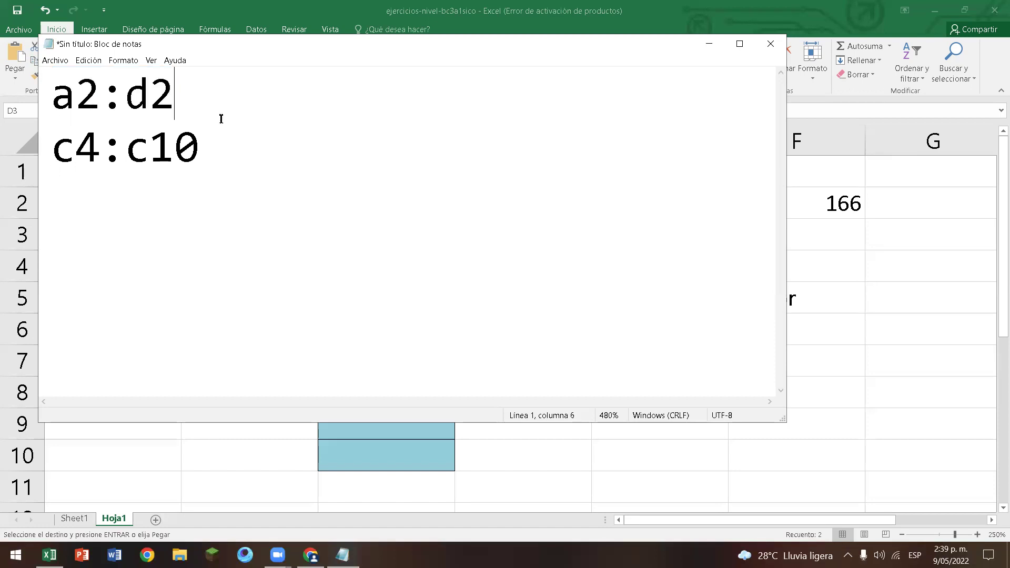
pyautogui.press('Return')
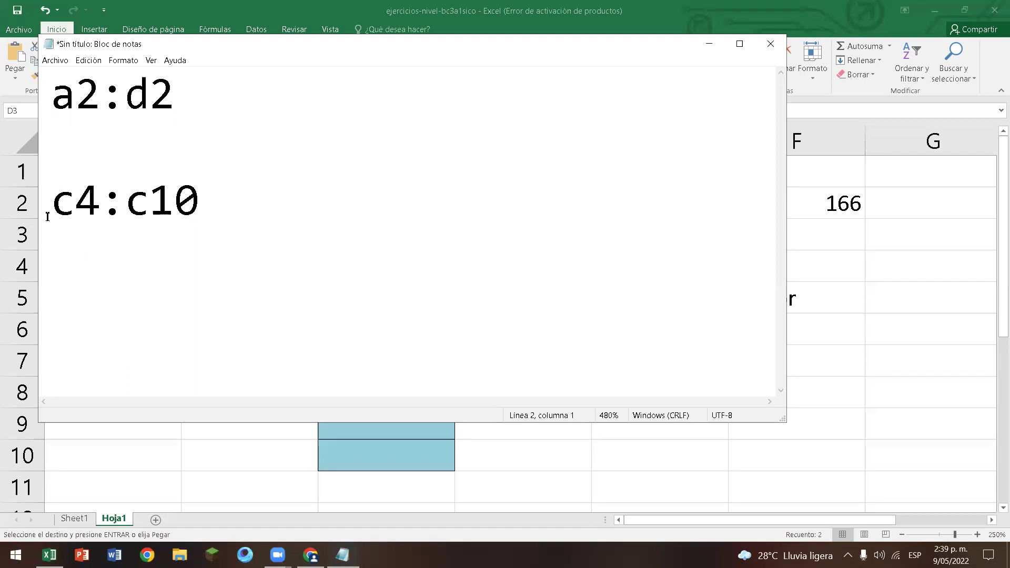
# Highlight the column letters in c4:c10 and the row numbers in a2:d2 to compare what each range keeps constant.
pyautogui.moveTo(49, 216); pyautogui.dragTo(273, 242)
pyautogui.click(218, 182)
pyautogui.click(50, 199)
pyautogui.hotkey('shift', 'Right')
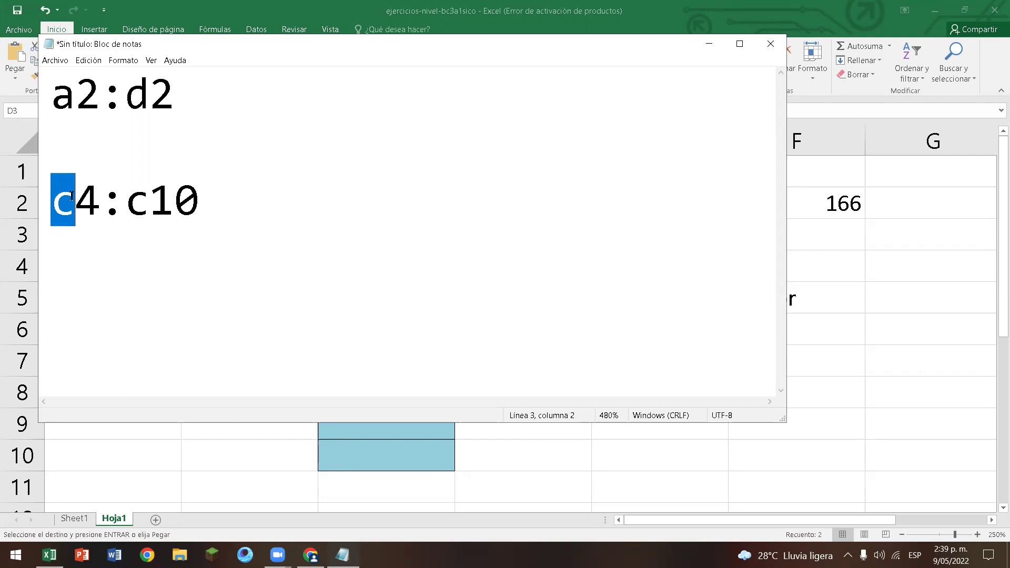
pyautogui.click(126, 202)
pyautogui.hotkey('shift', 'Right')
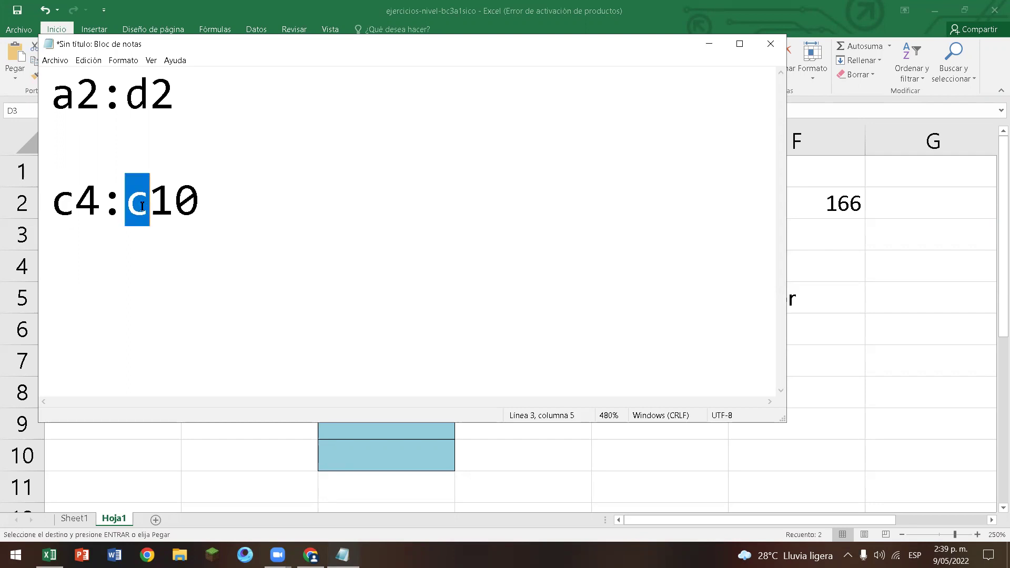
pyautogui.click(77, 101)
pyautogui.hotkey('shift', 'Right')
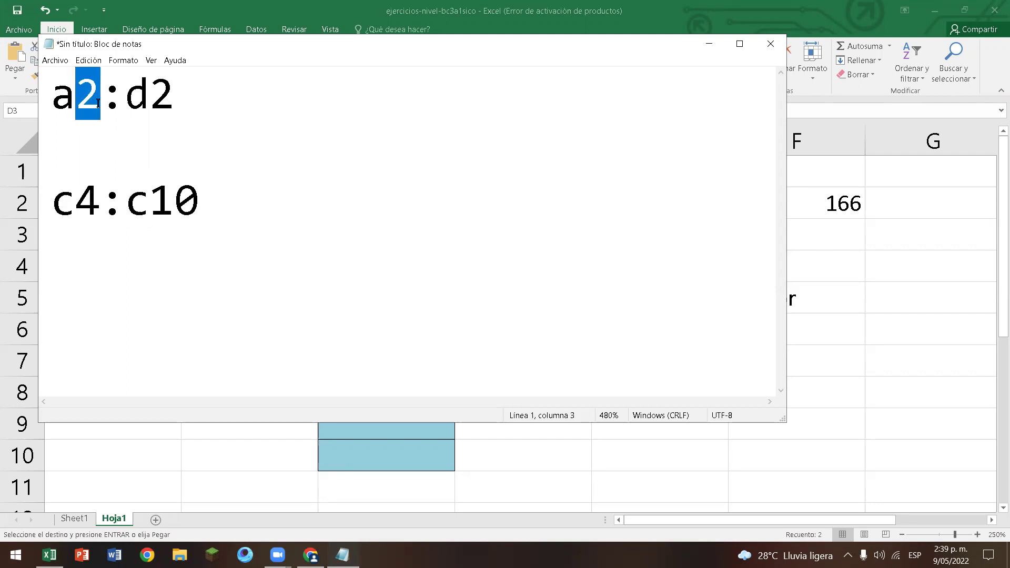
pyautogui.click(151, 97)
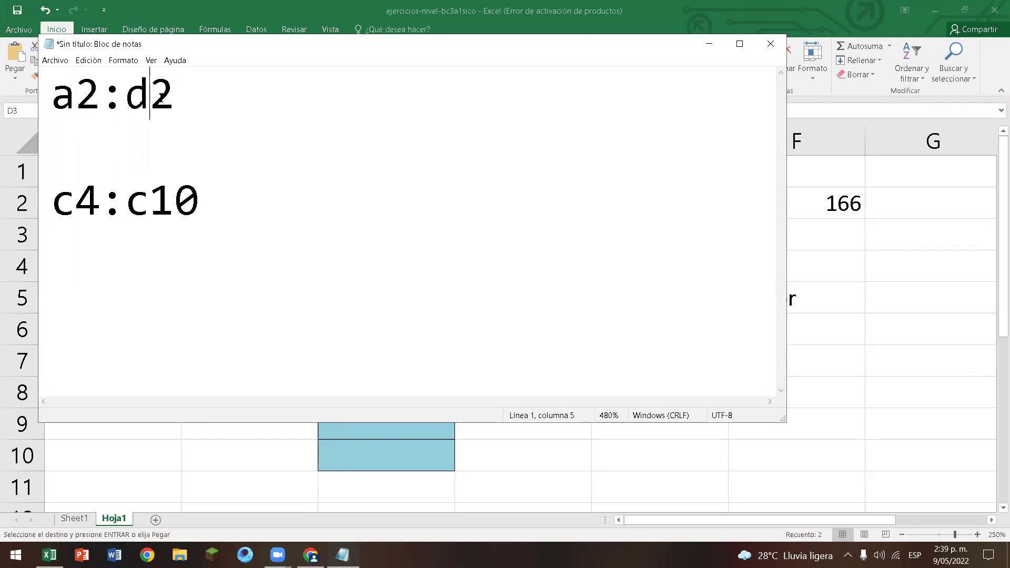
pyautogui.hotkey('shift', 'Right')
# Switch back to the Excel worksheet and select the yellow row range A2:D2.
pyautogui.hotkey('alt', 'Tab')
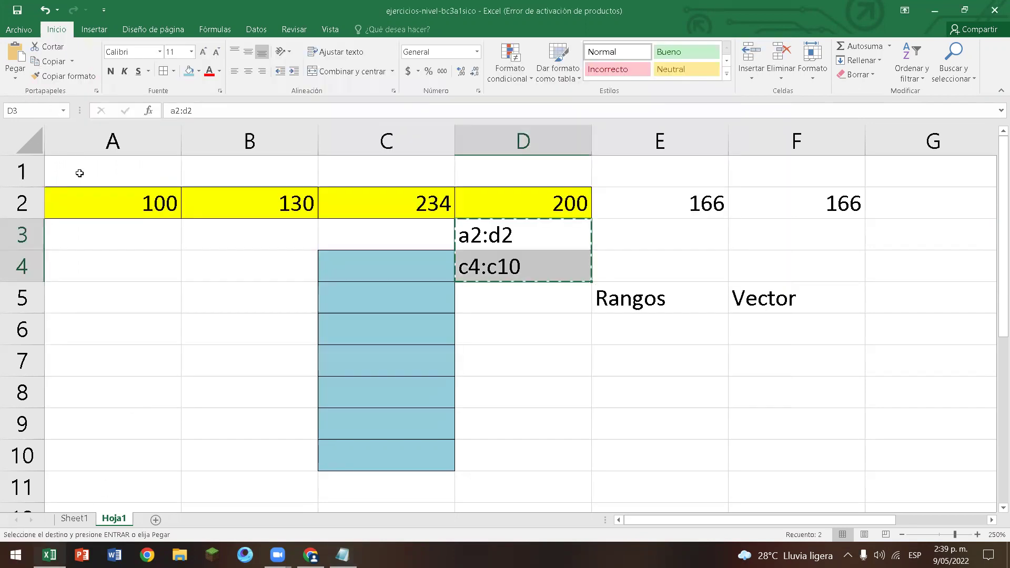
pyautogui.click(73, 205)
pyautogui.moveTo(74, 205); pyautogui.dragTo(539, 203)
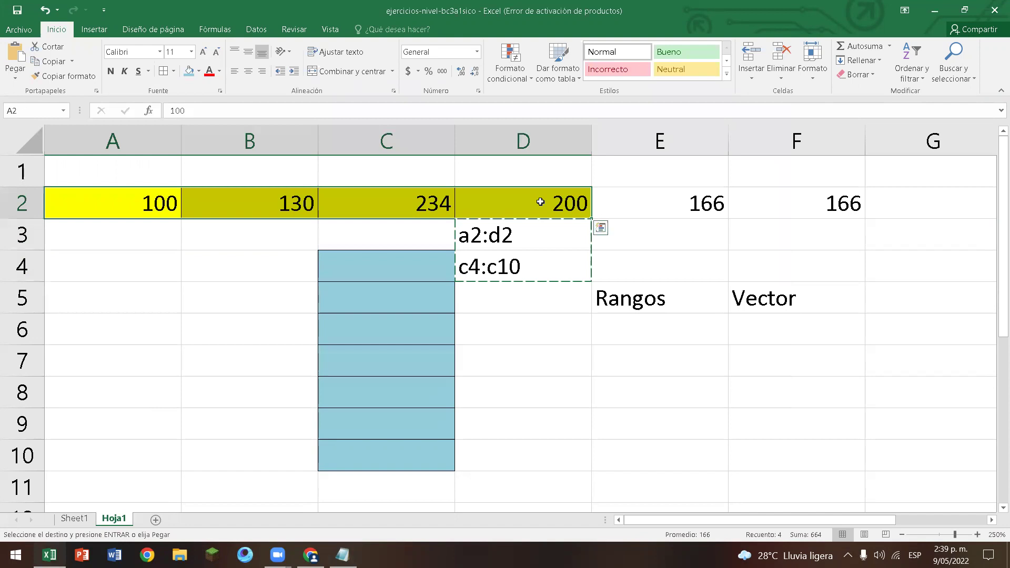
# Select the blue column range C4:C10 to compare it with the yellow row range.
pyautogui.hotkey('ctrl', 'v')
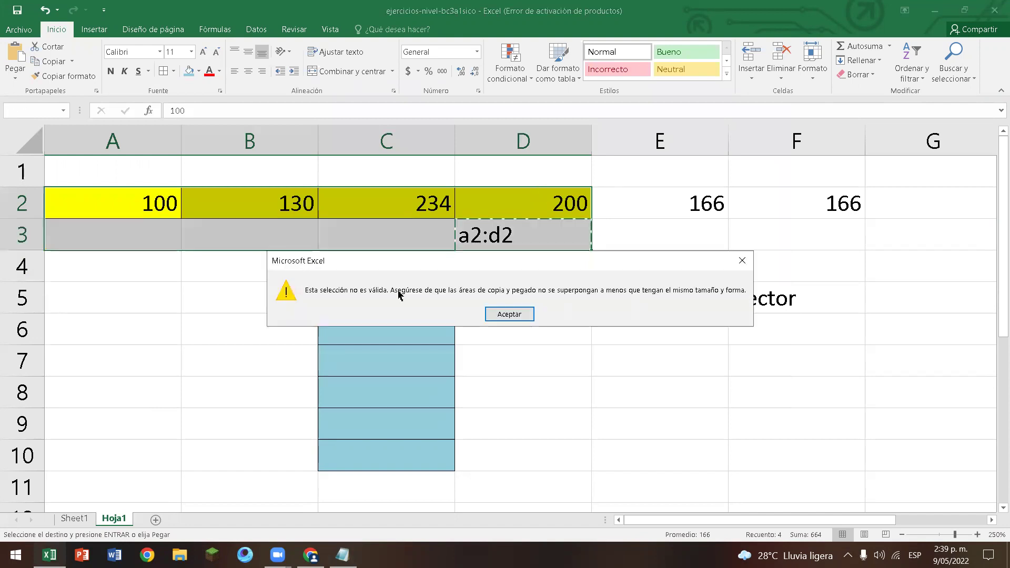
pyautogui.click(507, 314)
pyautogui.click(523, 359)
pyautogui.moveTo(401, 262); pyautogui.dragTo(388, 462)
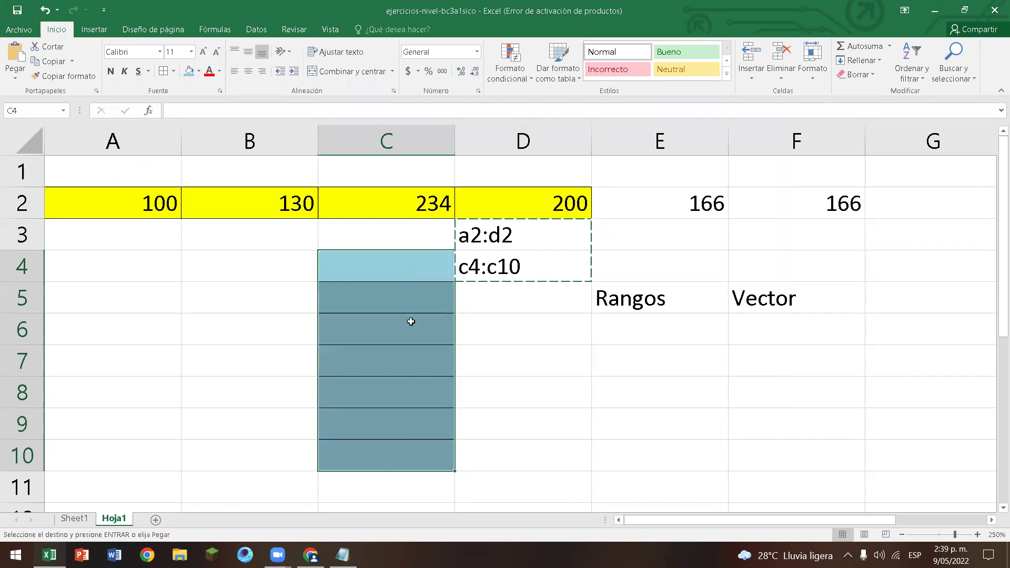
# Enter the label Matriz in cell F6, directly below Vector.
pyautogui.click(796, 309)
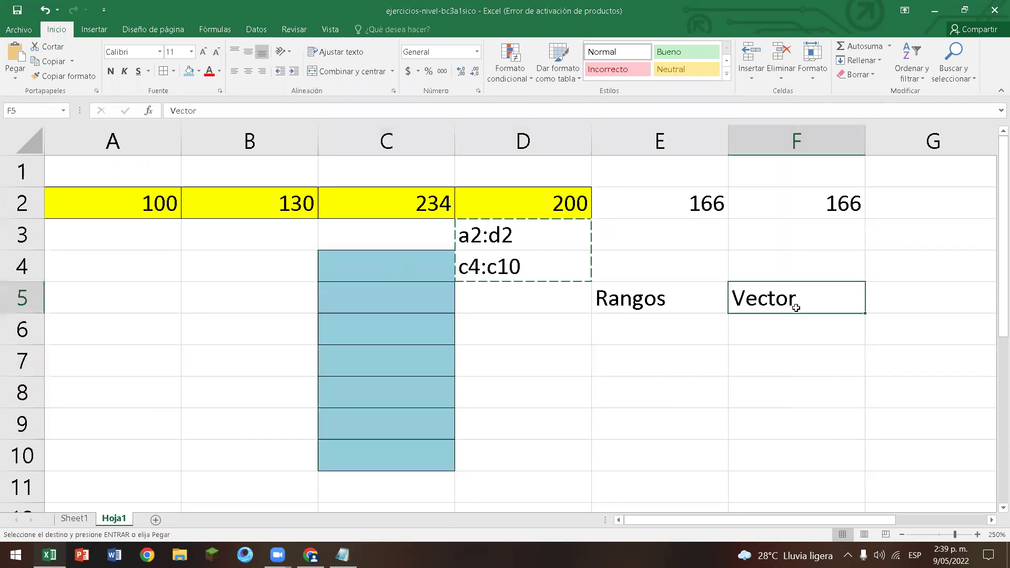
pyautogui.click(795, 327)
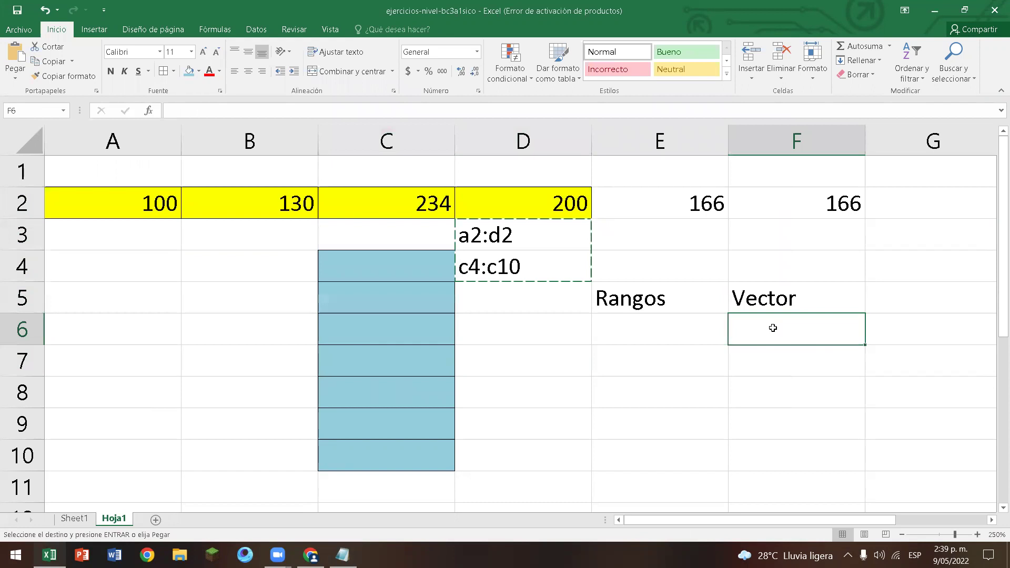
pyautogui.write('Matriz')
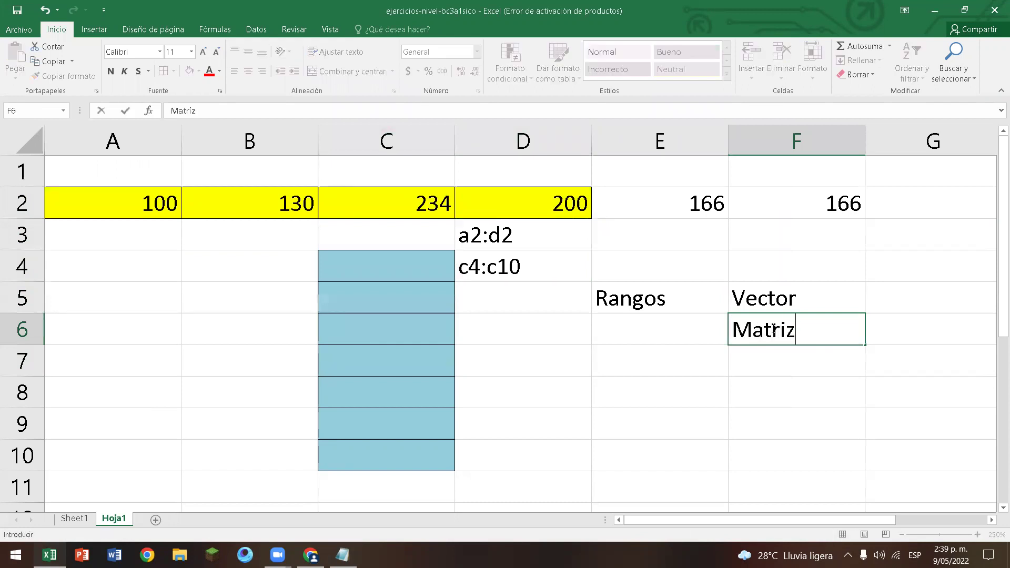
pyautogui.press('Return')
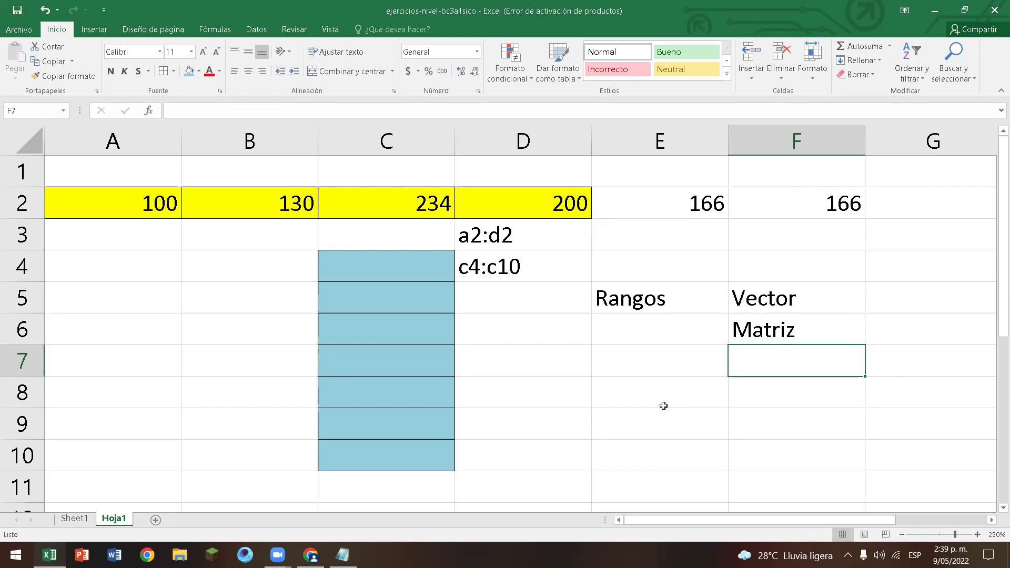
# Format the block D7:F10 with borders on all cells and a light orange fill.
pyautogui.scroll(-1, 667, 403)
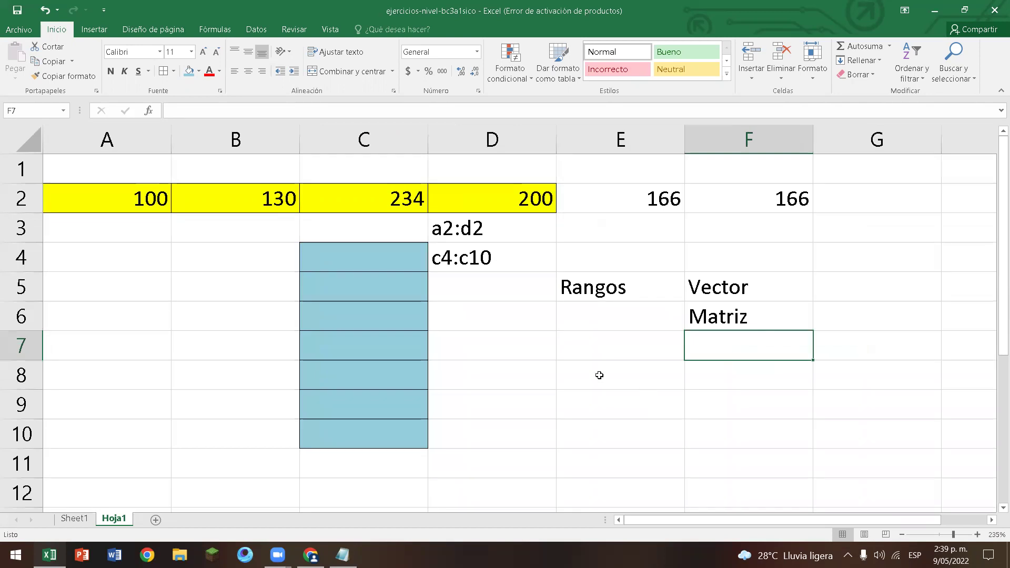
pyautogui.moveTo(537, 354); pyautogui.dragTo(730, 440)
pyautogui.click(164, 71)
pyautogui.click(199, 74)
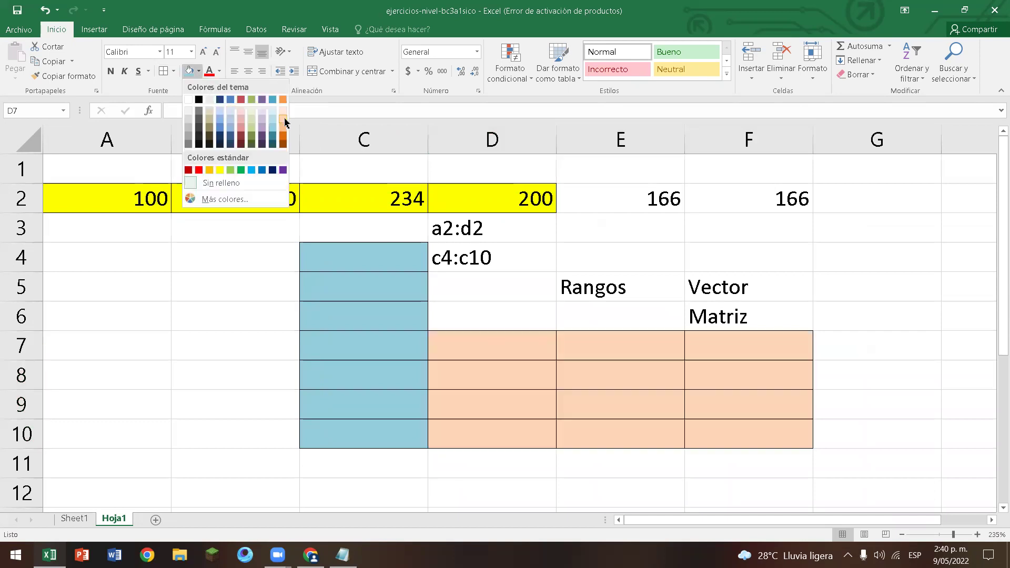
pyautogui.click(286, 120)
pyautogui.click(878, 323)
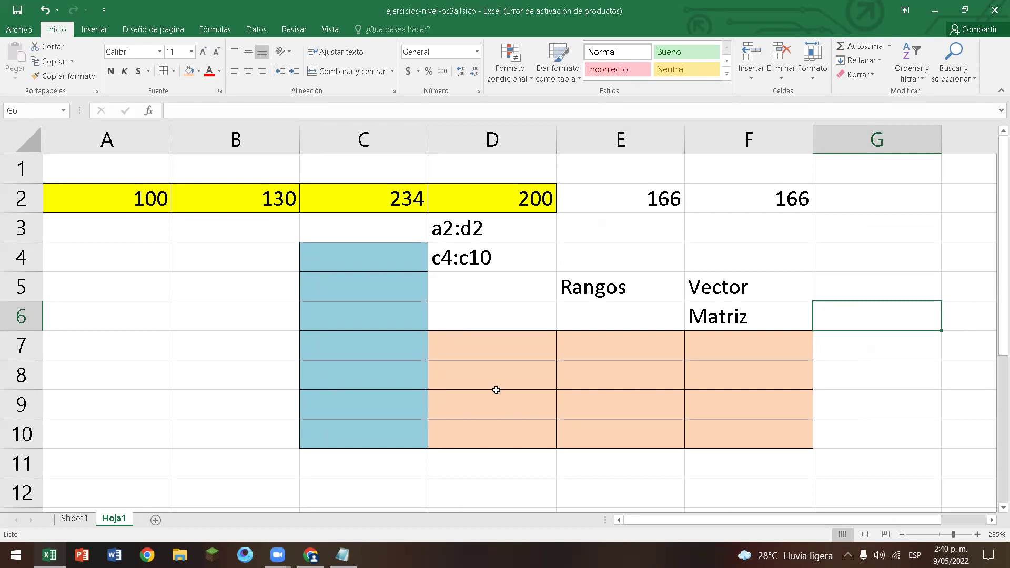
# Select the orange block D7:F10 and its opposite corner cells D7 and F10 to identify the matrix limits.
pyautogui.moveTo(504, 339); pyautogui.dragTo(731, 447)
pyautogui.click(630, 473)
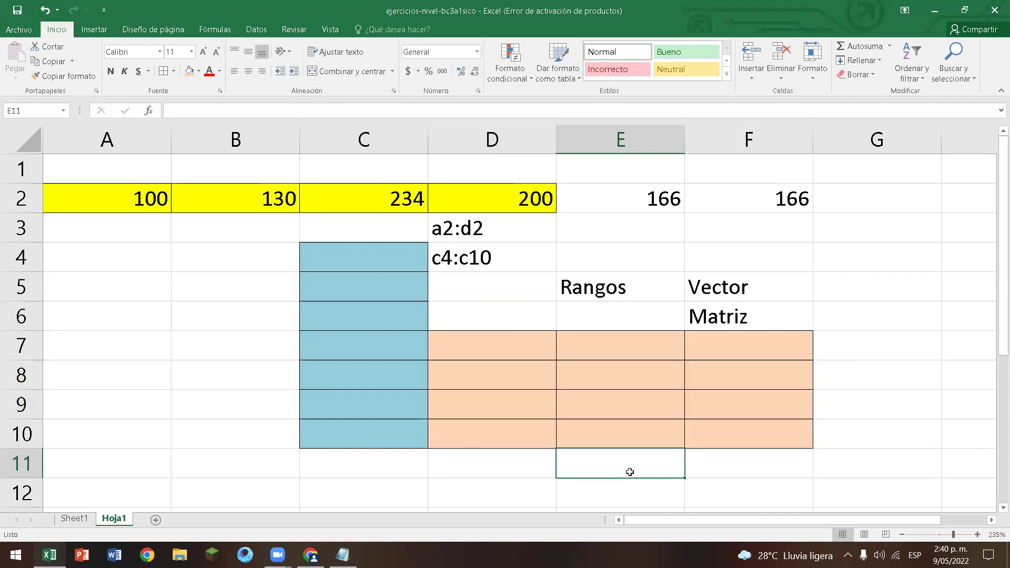
pyautogui.click(506, 336)
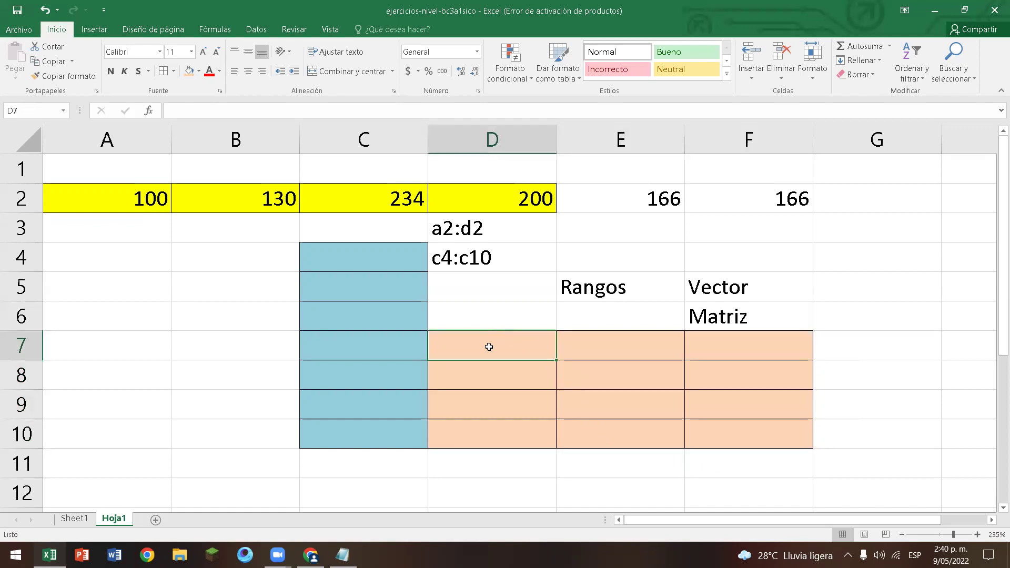
pyautogui.click(746, 434)
# Enter the matrix reference D7:F10 as text in cell E11 below the orange block.
pyautogui.click(590, 468)
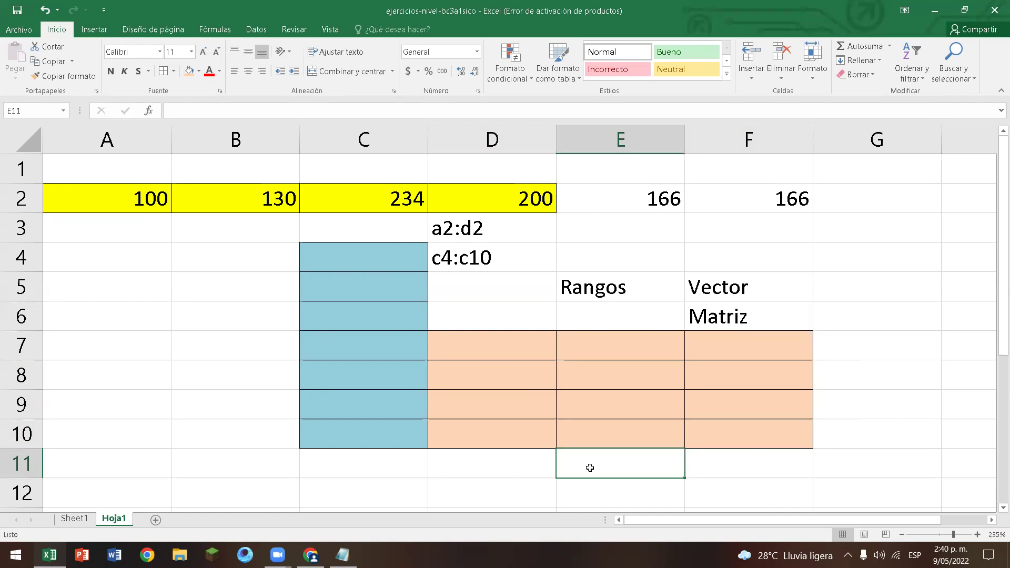
pyautogui.write('D7:')
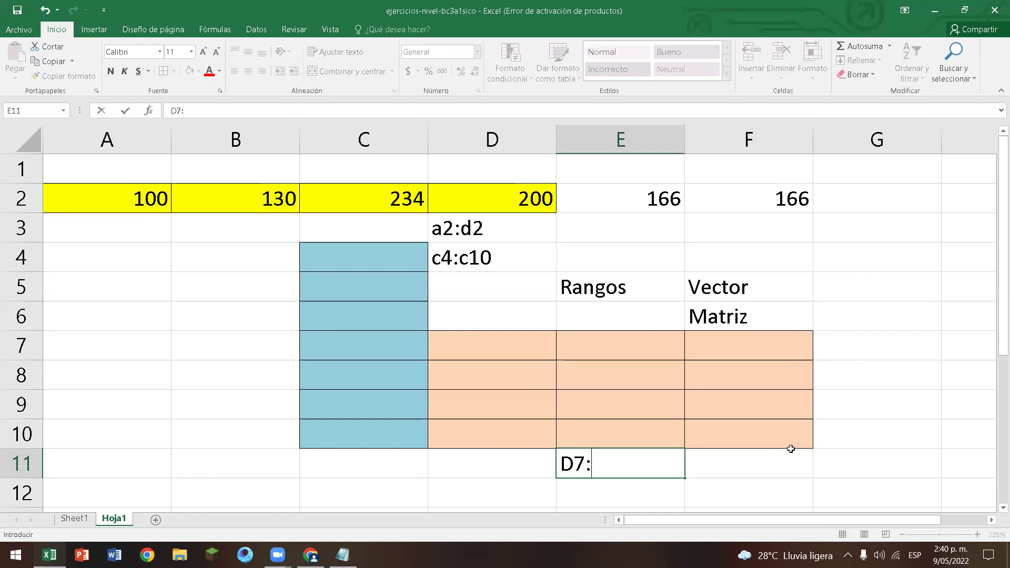
pyautogui.click(793, 442)
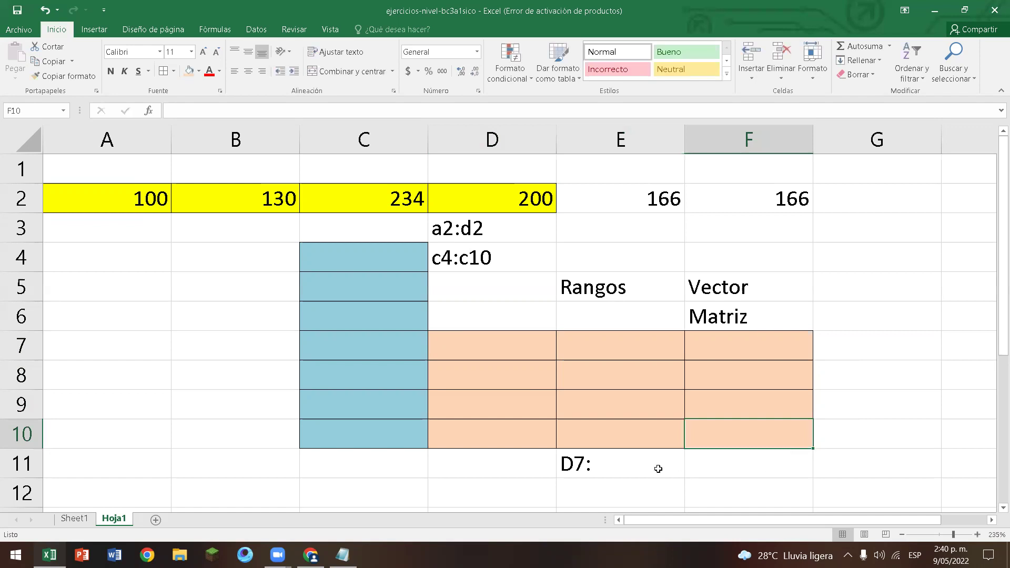
pyautogui.click(658, 469)
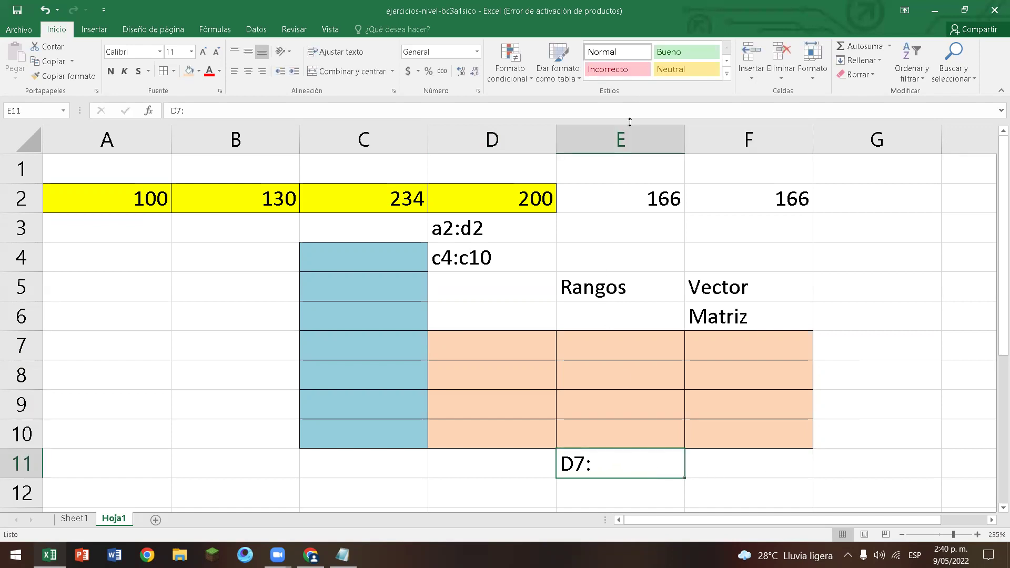
pyautogui.click(631, 110)
pyautogui.write('F10')
pyautogui.press('Return')
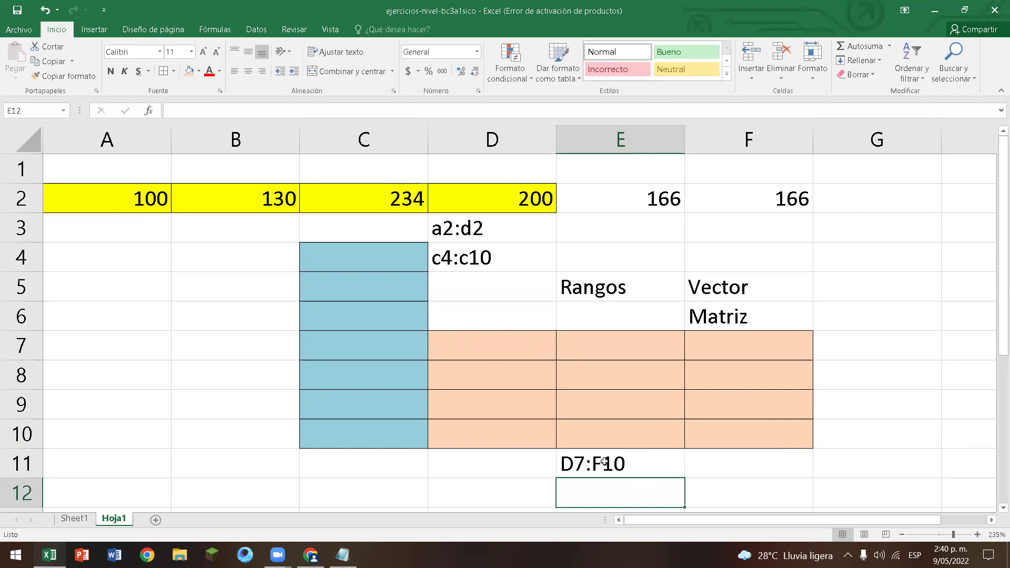
# Copy the D7:F10 reference text from cell E11 into cell D5, below c4:c10.
pyautogui.click(611, 457)
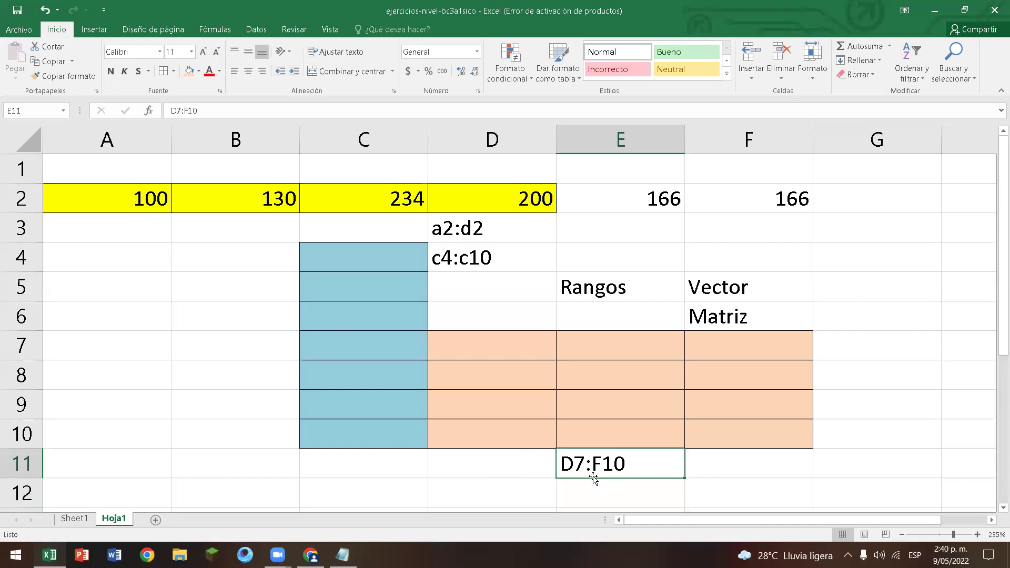
pyautogui.hotkey('ctrl', 'c')
pyautogui.click(479, 282)
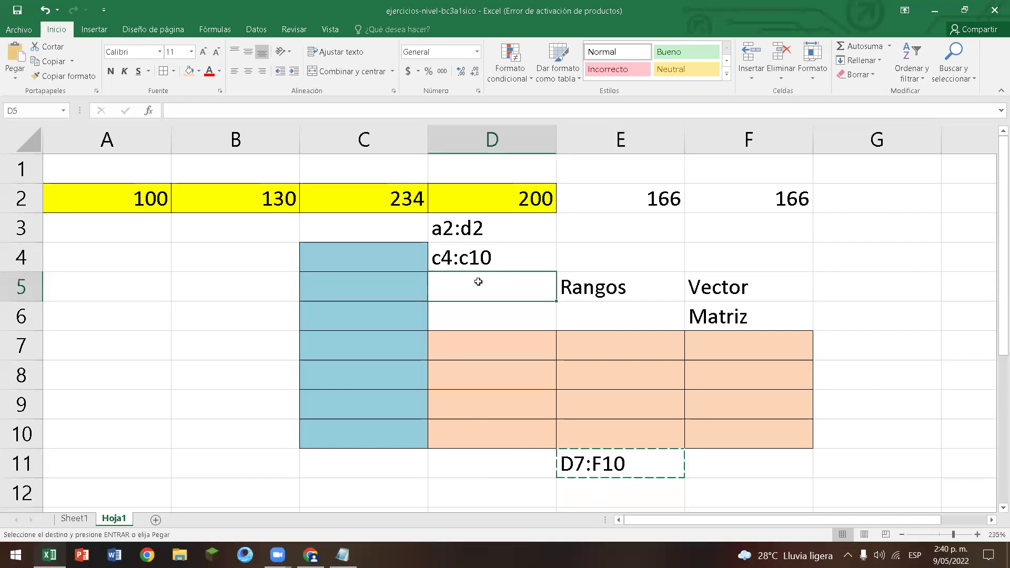
pyautogui.hotkey('ctrl', 'v')
# Compare the vector references in D3:D4 with the matrix reference in D5, and clear the copy marker.
pyautogui.click(516, 231)
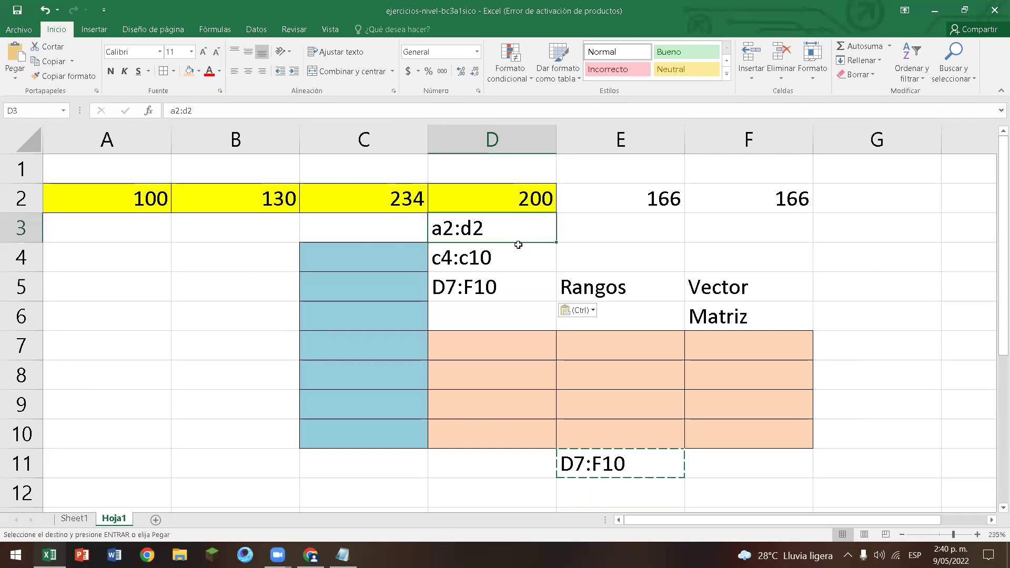
pyautogui.moveTo(518, 245); pyautogui.dragTo(518, 245)
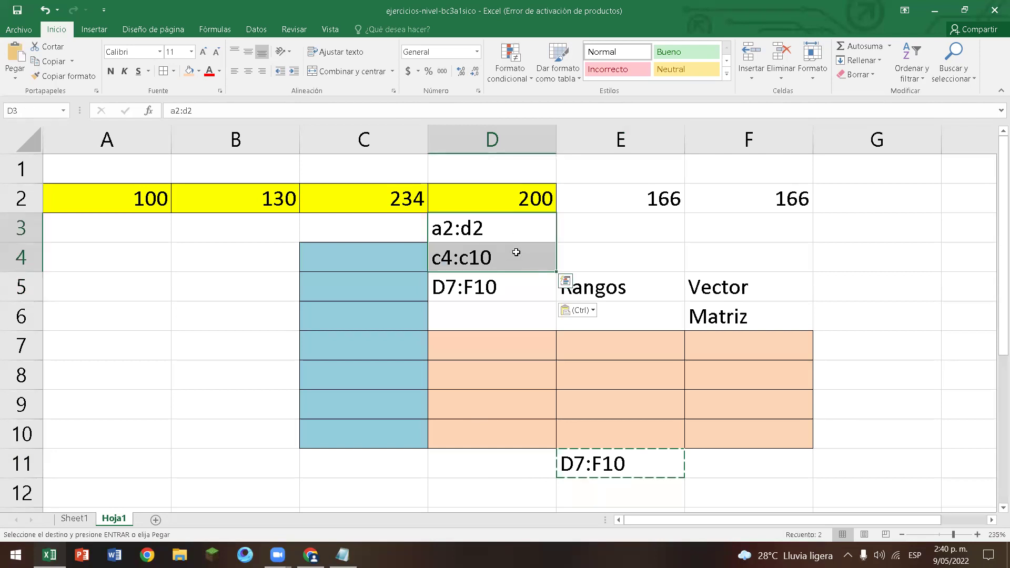
pyautogui.click(485, 287)
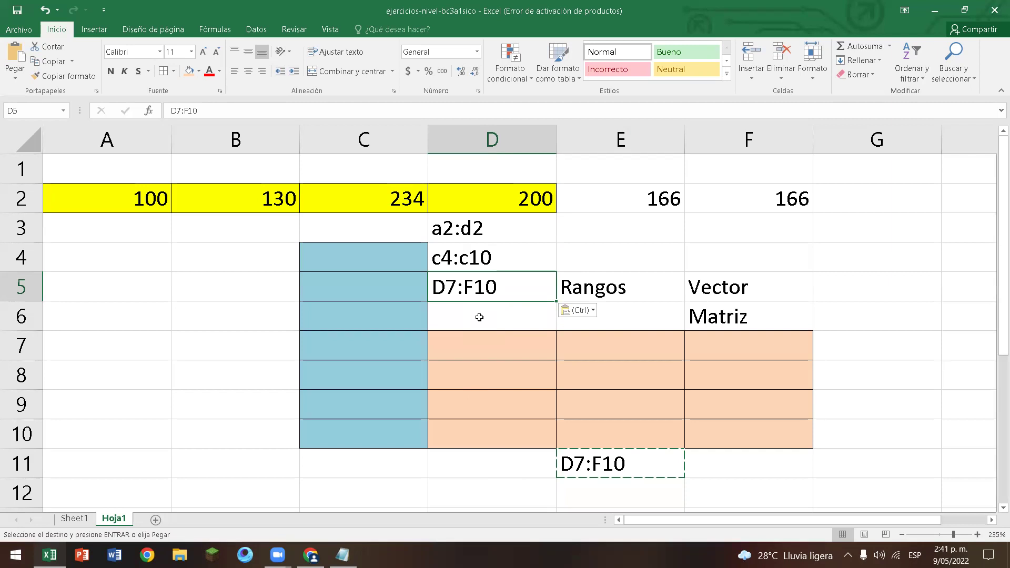
pyautogui.press('Escape')
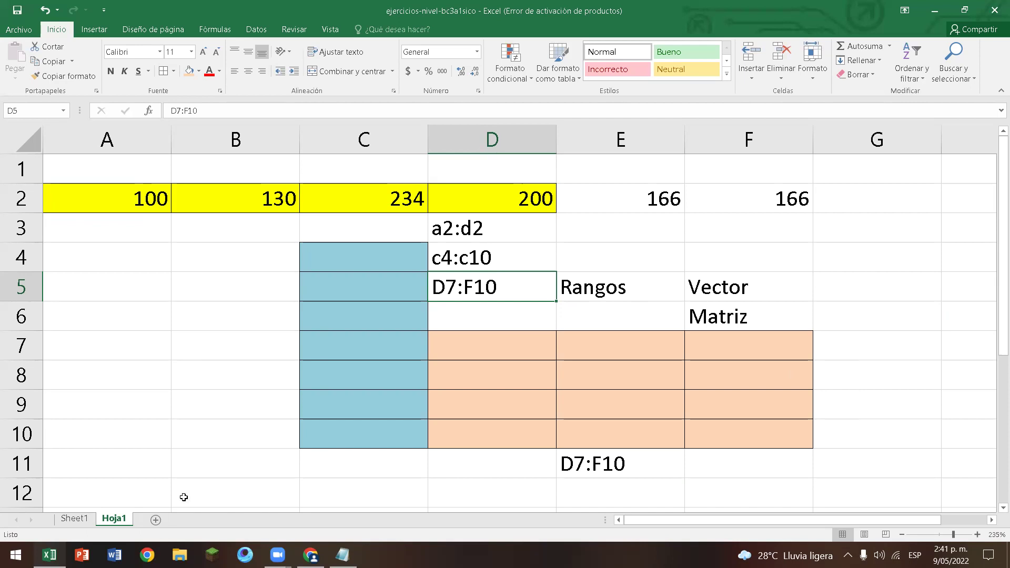
# Add a new blank worksheet after Hoja1.
pyautogui.click(157, 520)
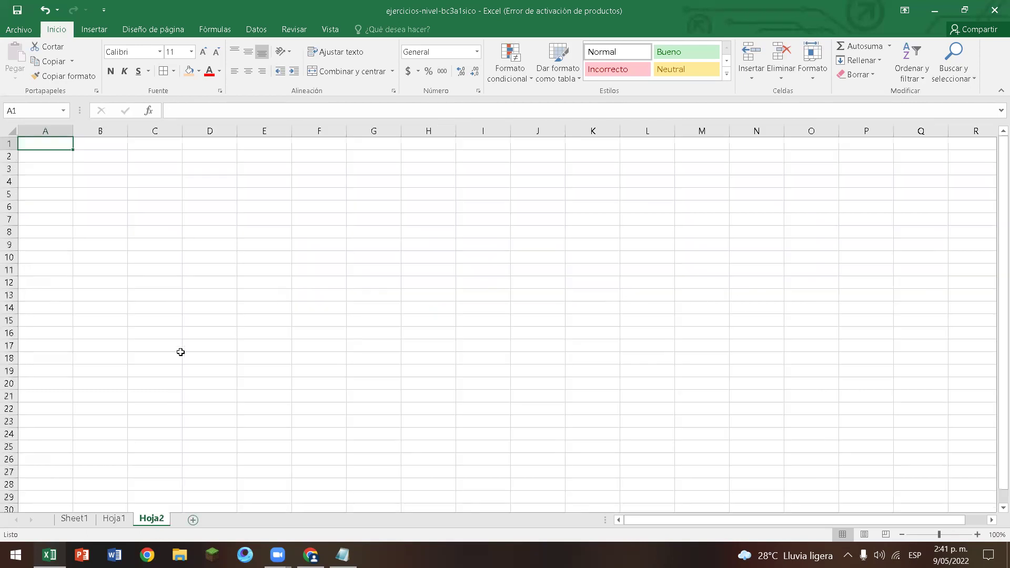
pyautogui.keyDown('ctrl'); pyautogui.scroll(3, 205, 279); pyautogui.keyUp('ctrl')
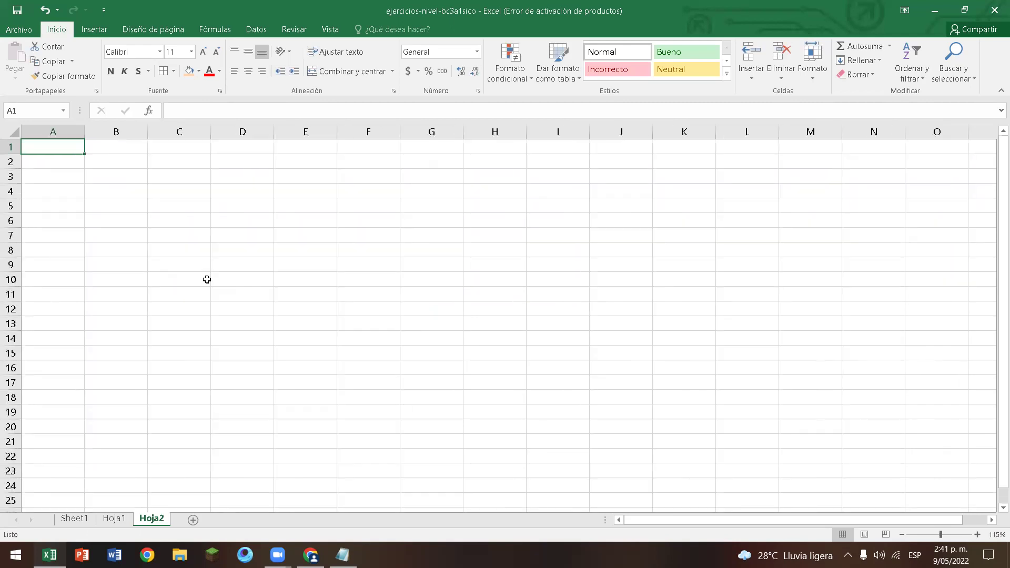
pyautogui.keyDown('ctrl'); pyautogui.scroll(1, 205, 279); pyautogui.keyUp('ctrl')
pyautogui.click(174, 228)
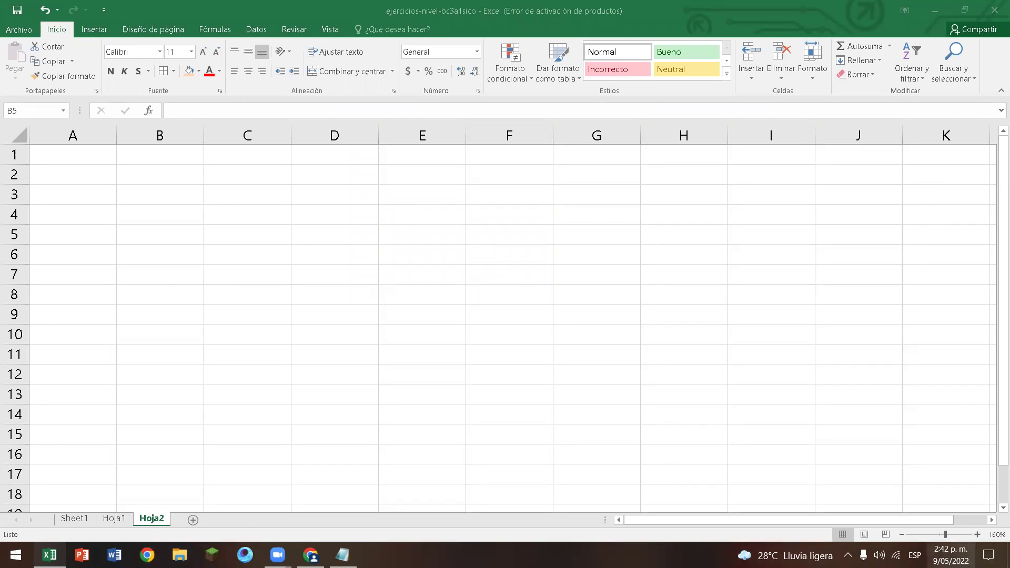
# Raise the computer's speaker volume to 90%.
pyautogui.click(880, 556)
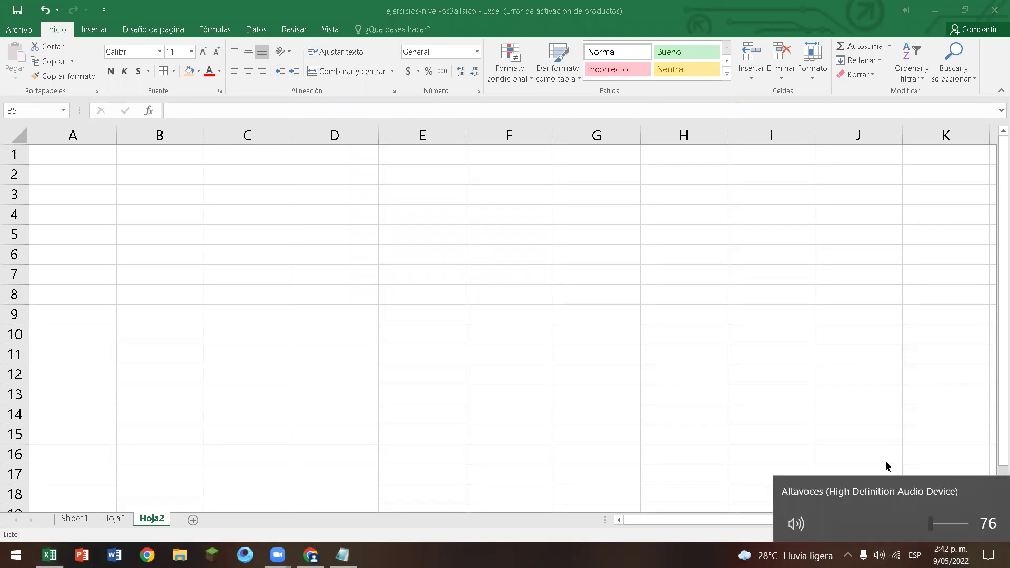
pyautogui.moveTo(936, 525); pyautogui.dragTo(951, 526)
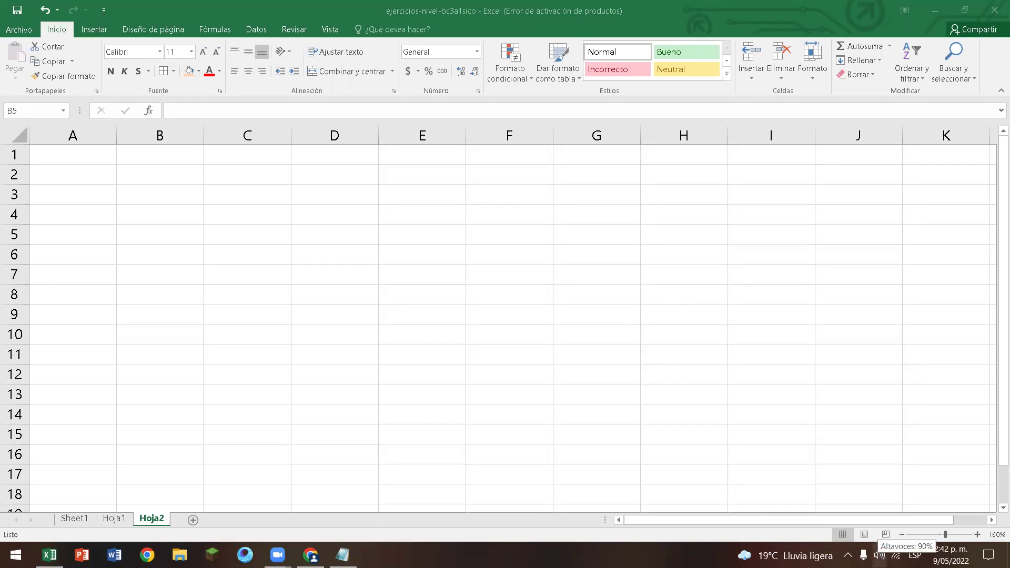
# Insert the current date as a fixed value in cell B2 of the new worksheet.
pyautogui.click(131, 176)
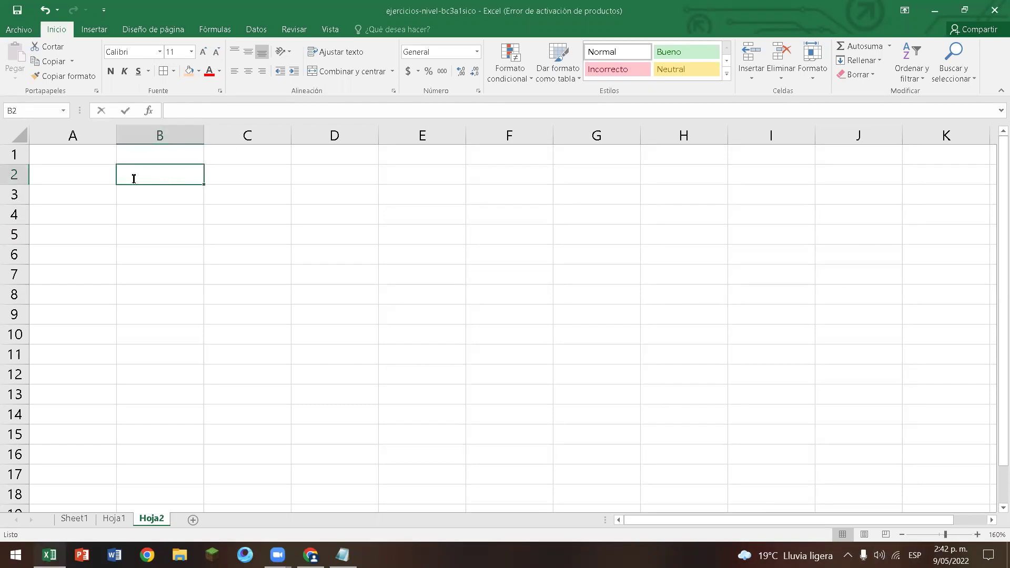
pyautogui.hotkey('ctrl', ';')
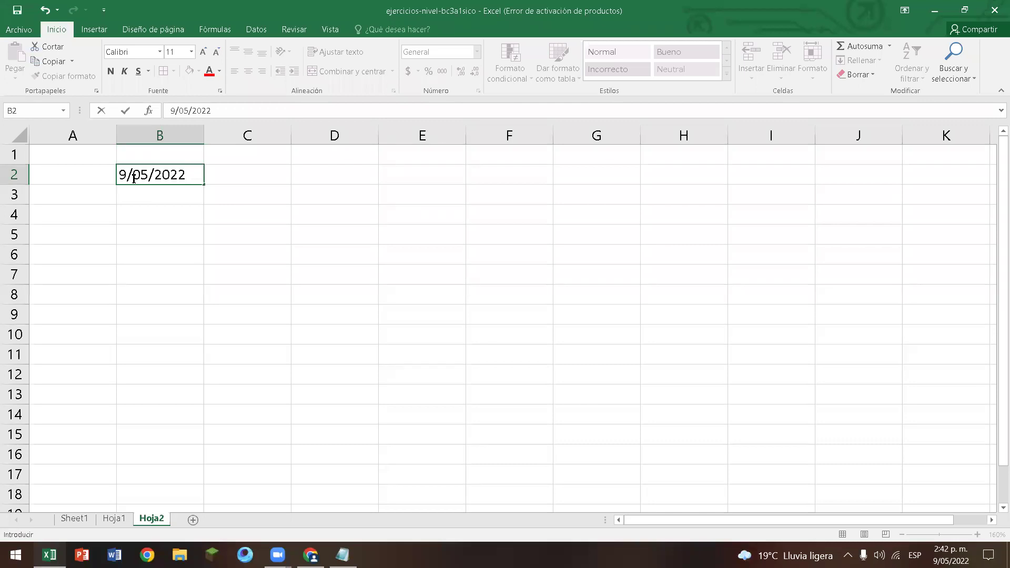
pyautogui.press('Return')
# Note the date shortcut as the text "Control + ," in cell C2 beside the date.
pyautogui.press('Right')
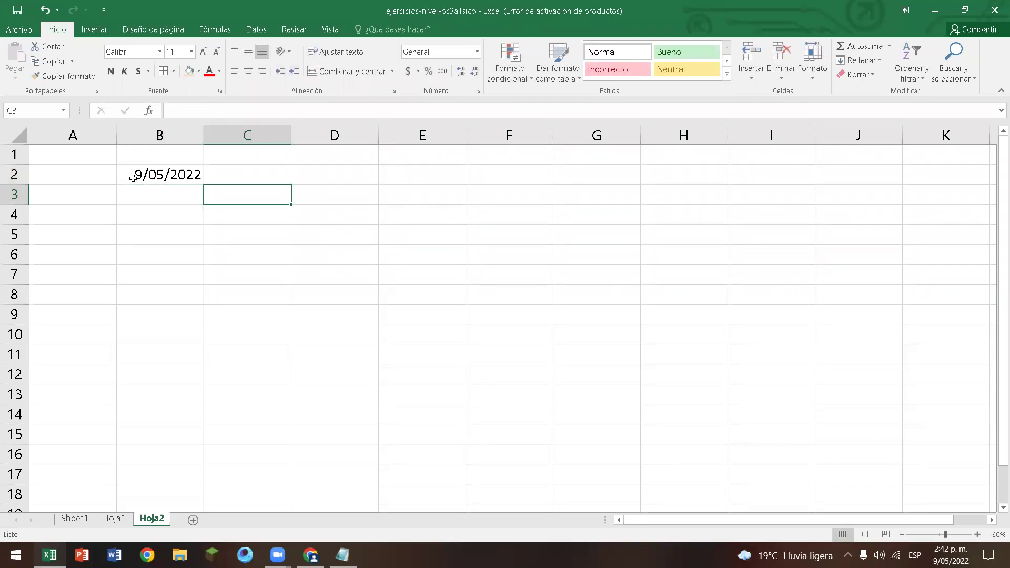
pyautogui.press('Up')
pyautogui.write('Contro')
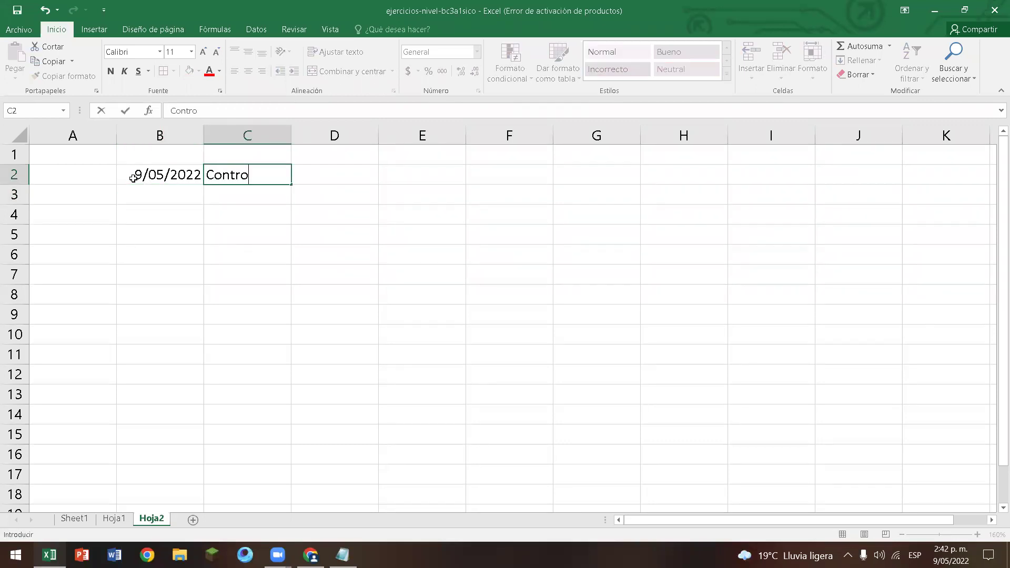
pyautogui.write('l +')
pyautogui.press('Return')
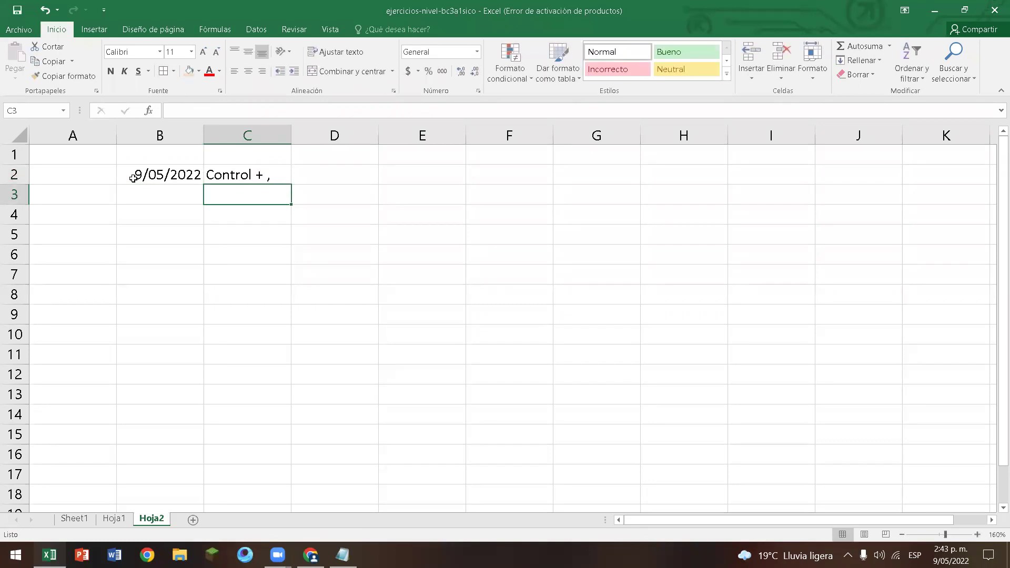
# Insert the current time as a fixed value in cell B3, below the date.
pyautogui.press('Left')
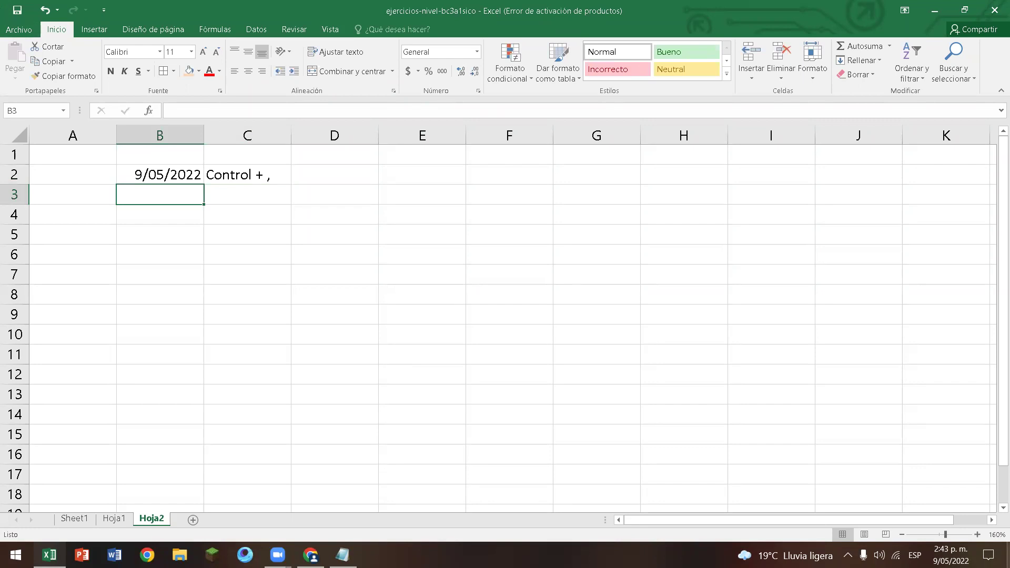
pyautogui.hotkey('ctrl', 'shift', '.')
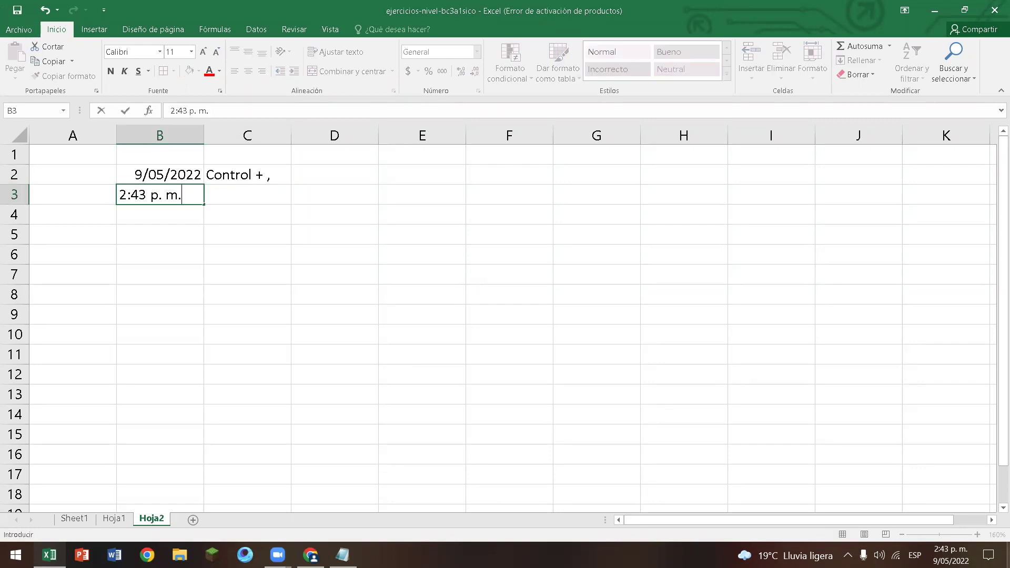
pyautogui.press('Return')
pyautogui.press('Right')
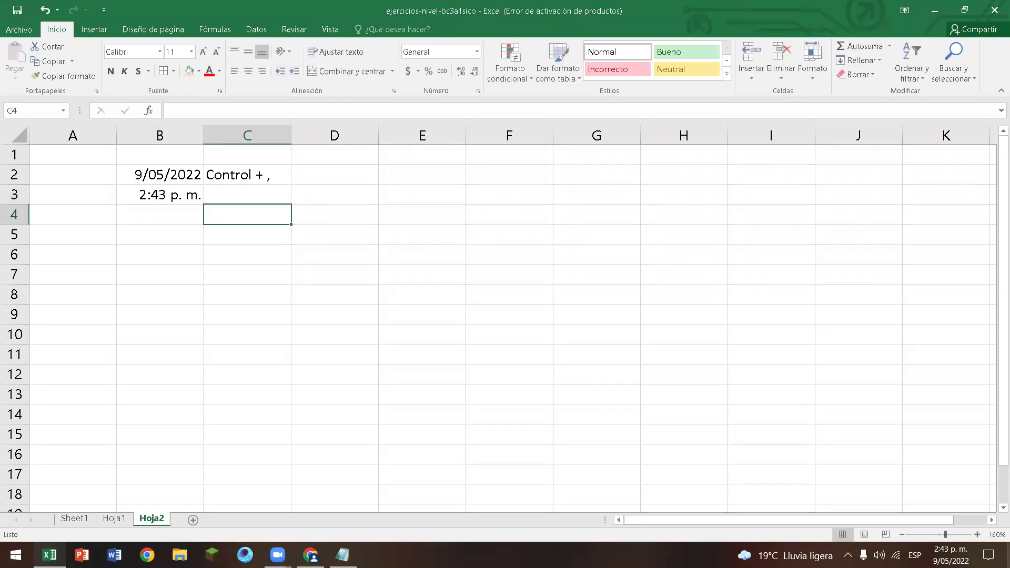
# Note the time shortcut as the text "Control + Shift + ." in cell C3 beside the time.
pyautogui.press('Up')
pyautogui.write('Contr')
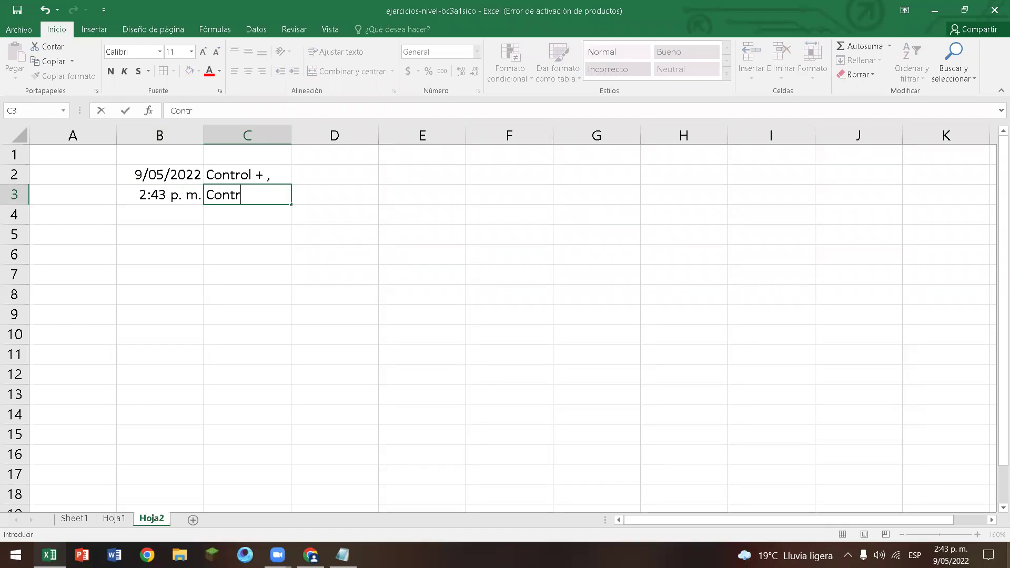
pyautogui.write('ol + Sgi')
pyautogui.press('BackSpace')
pyautogui.write('hit')
pyautogui.press('BackSpace')
pyautogui.write('ft + .')
pyautogui.press('Return')
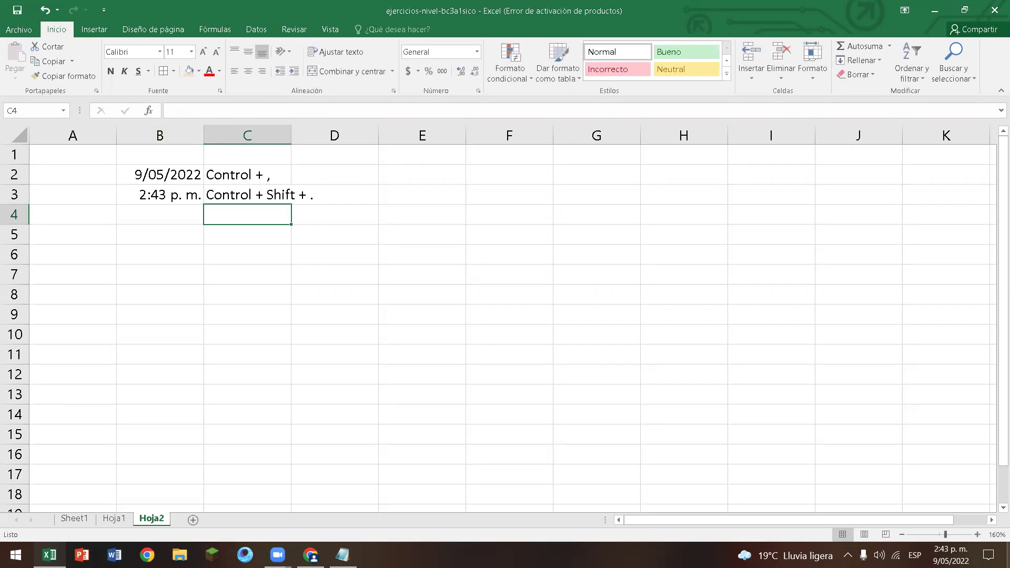
# Enter the AHORA function in cell B4 to return the current date and time.
pyautogui.click(154, 221)
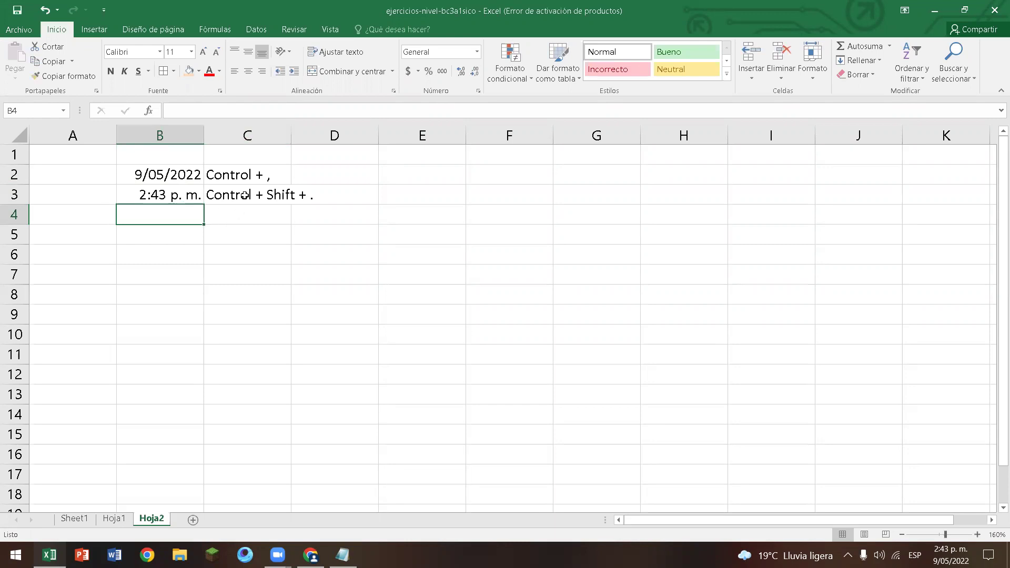
pyautogui.write('=aho')
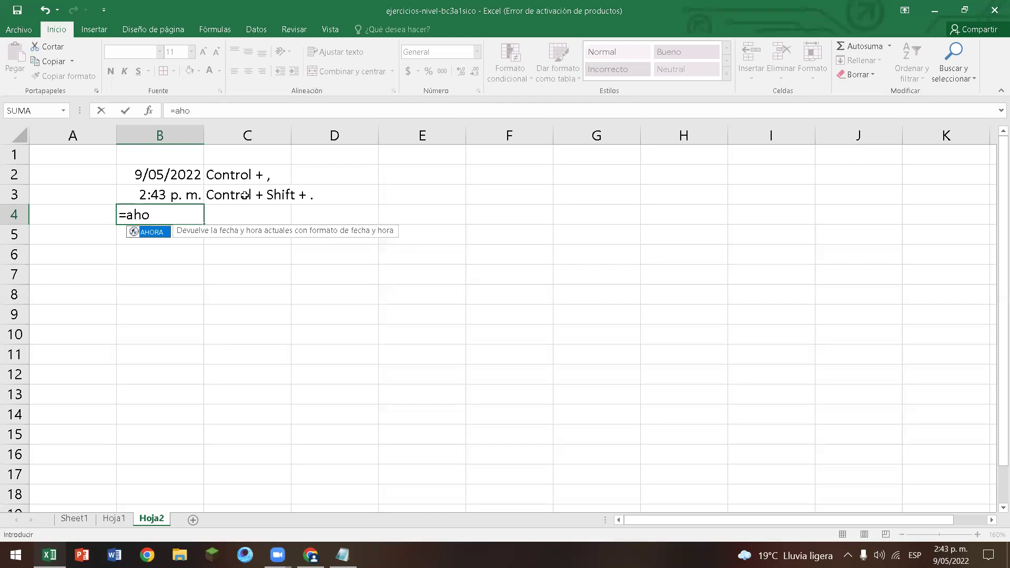
pyautogui.write('r')
pyautogui.press('Tab')
pyautogui.press('Return')
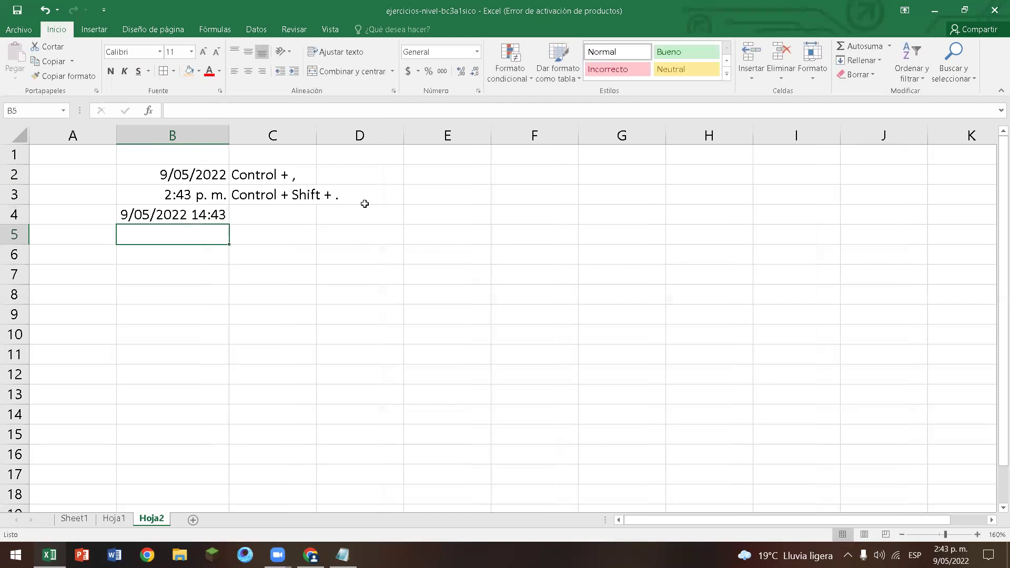
pyautogui.click(233, 197)
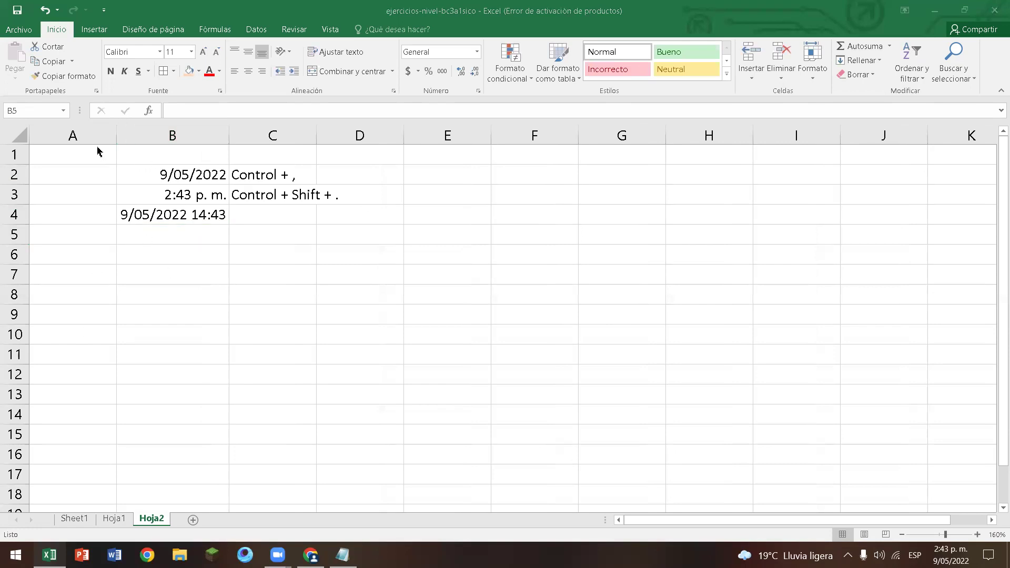
pyautogui.click(258, 316)
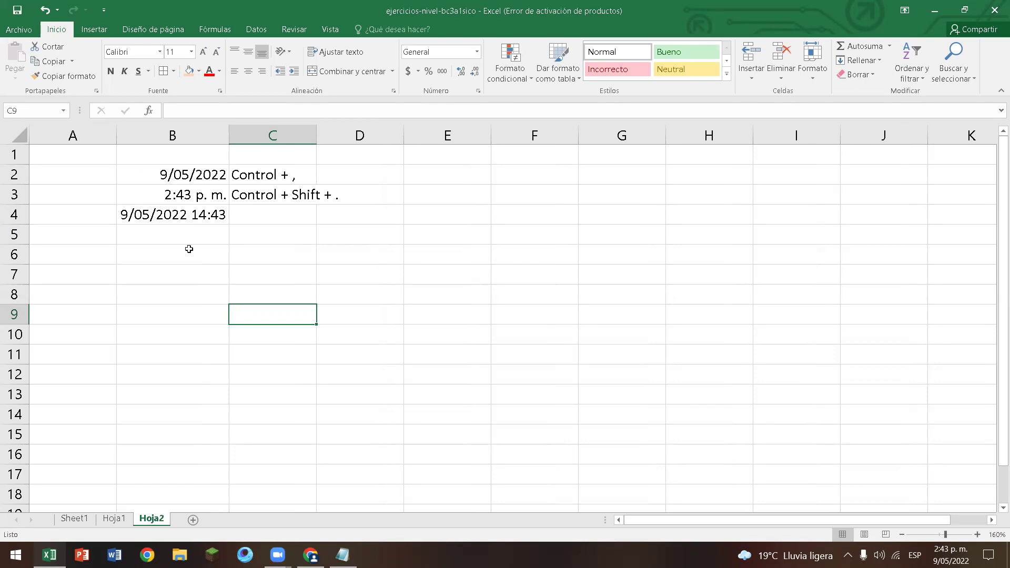
pyautogui.moveTo(142, 159); pyautogui.dragTo(259, 220)
pyautogui.click(209, 272)
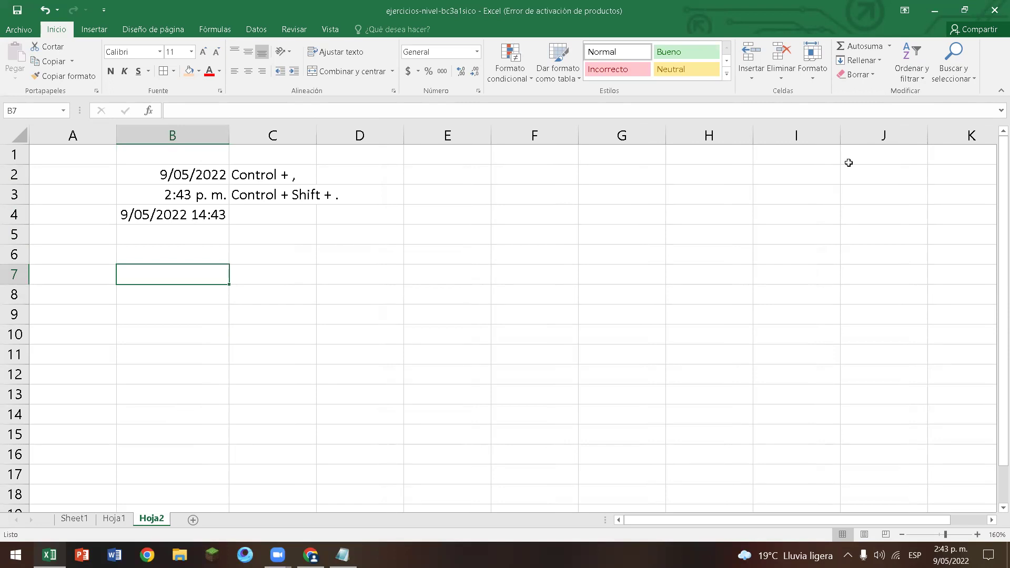
# Add a new worksheet and enter the heading "Nombres" in cell B2.
pyautogui.click(197, 519)
pyautogui.click(196, 521)
pyautogui.scroll(5, 213, 395)
pyautogui.scroll(2, 215, 386)
pyautogui.click(195, 189)
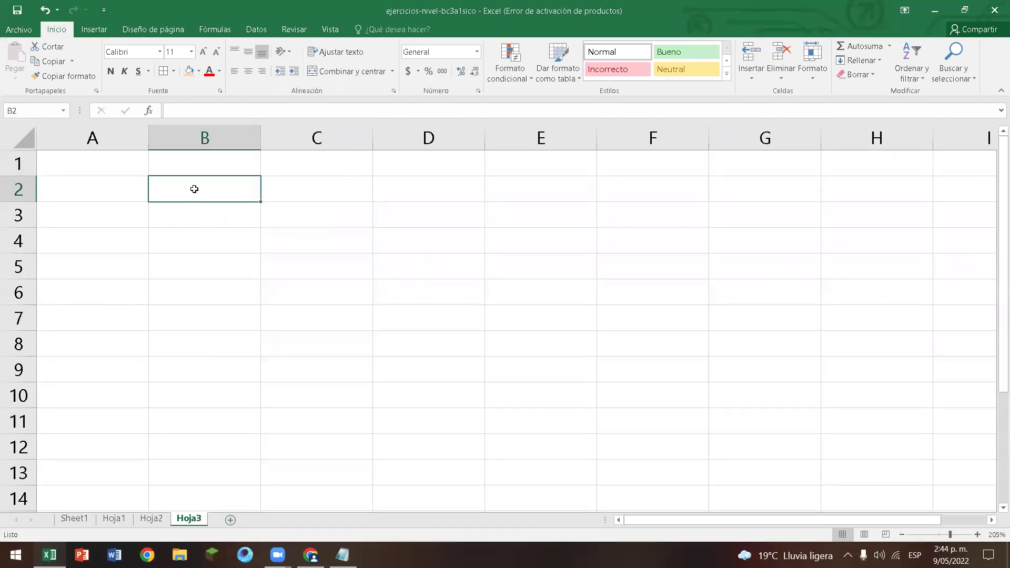
pyautogui.write('Nombres')
pyautogui.press('Return')
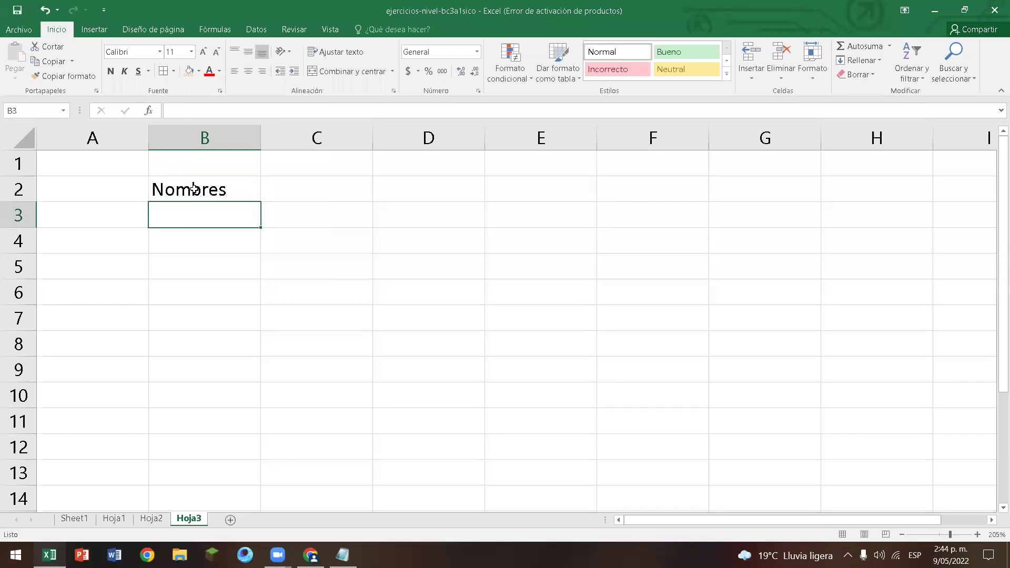
# List five sample first names in cells B3:B7 under the "Nombres" heading.
pyautogui.write('Andres')
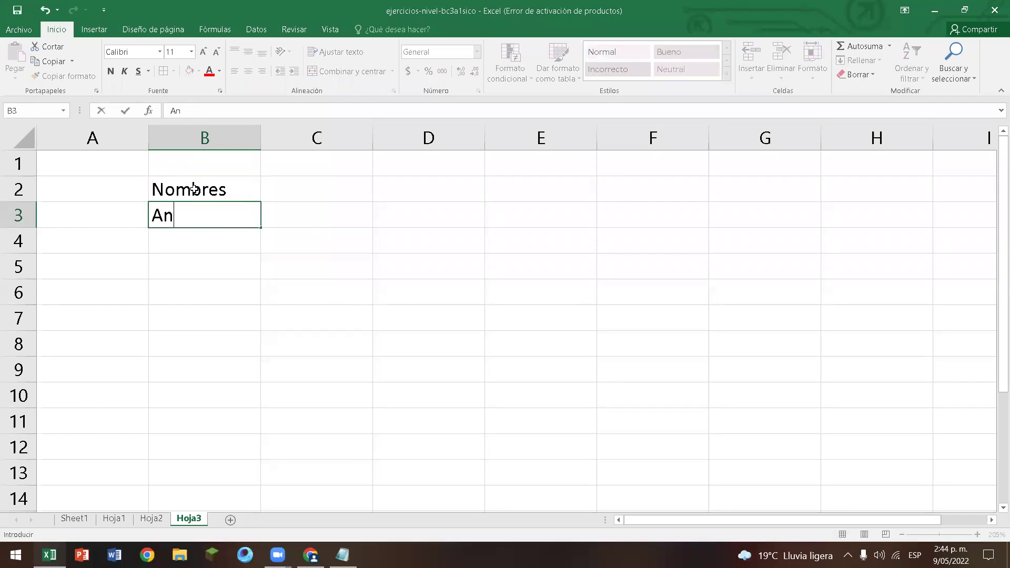
pyautogui.press('Return')
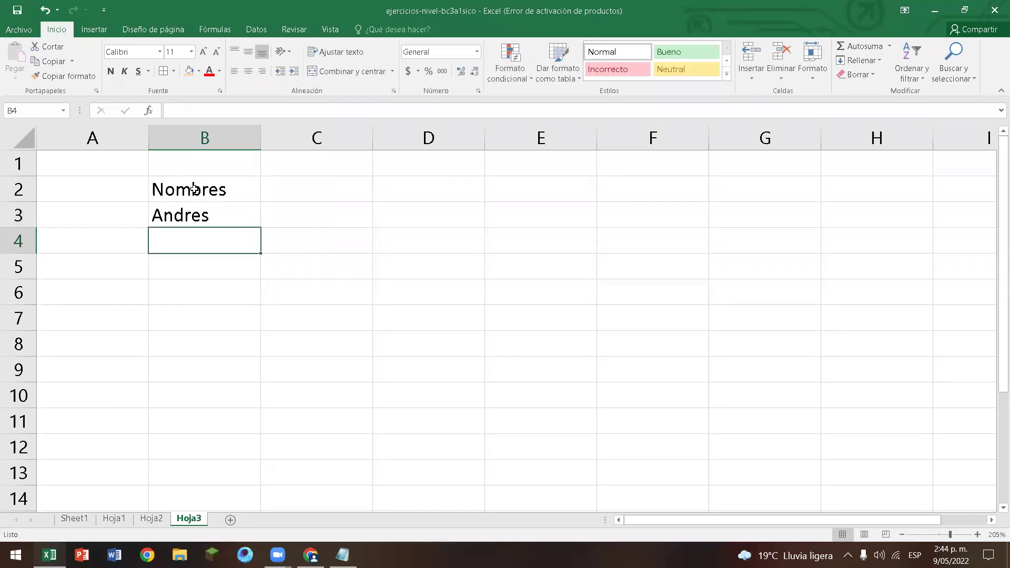
pyautogui.write('Marina')
pyautogui.press('Return')
pyautogui.write('David')
pyautogui.press('Return')
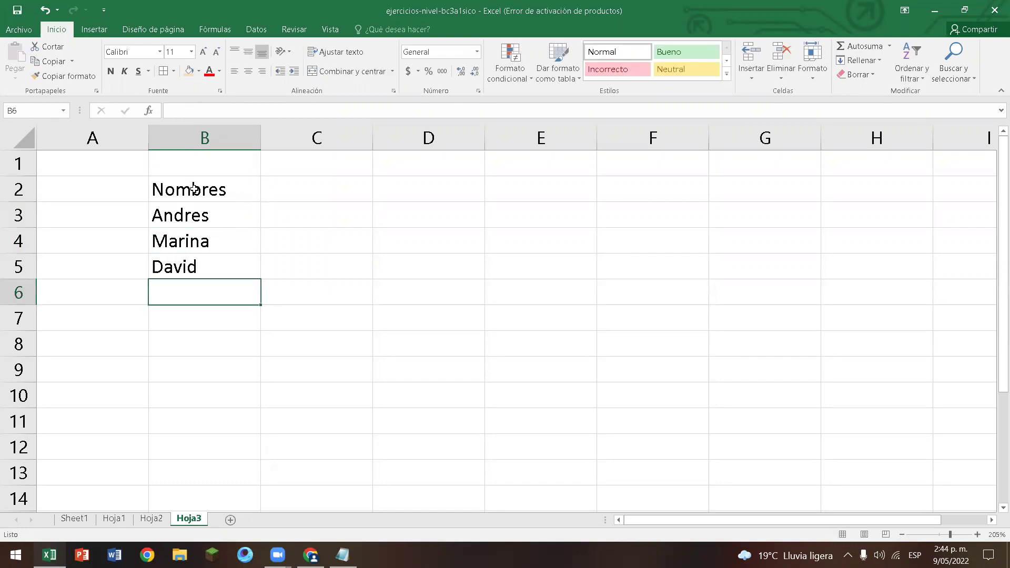
pyautogui.write('Juana')
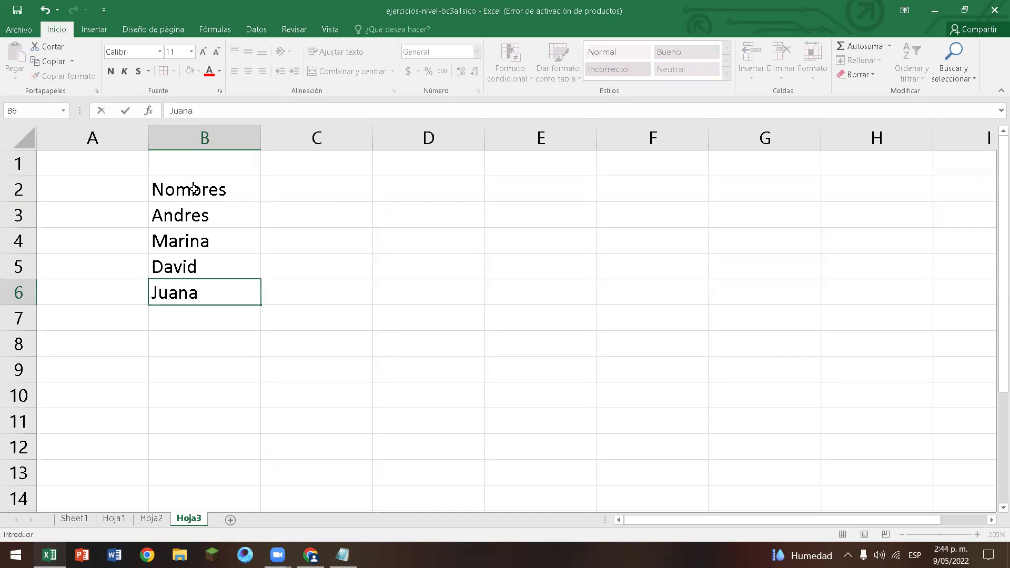
pyautogui.press('Return')
pyautogui.write('E')
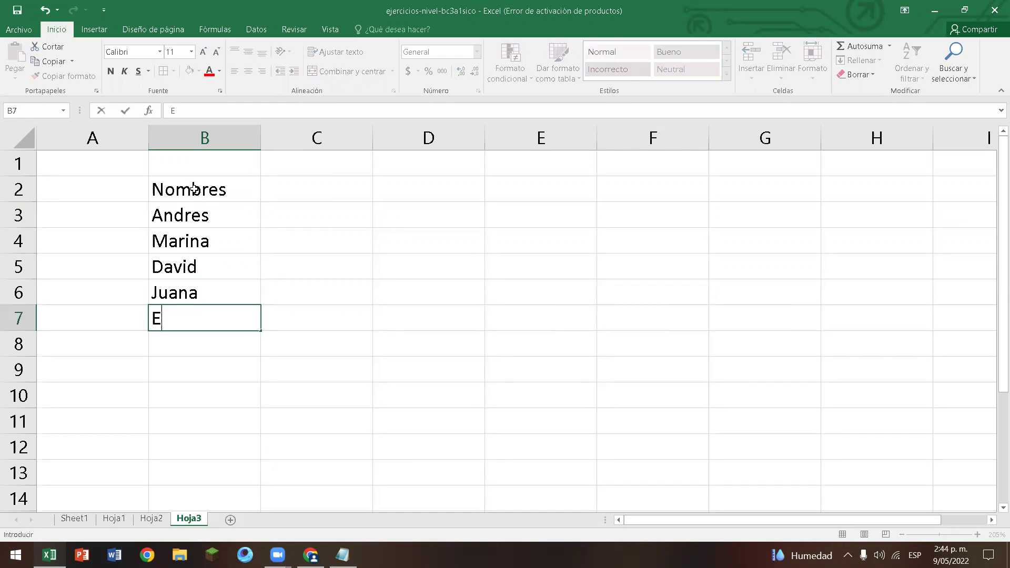
pyautogui.write('dwar')
pyautogui.press('Return')
# Enter the heading "Nota 1" in cell C2 beside "Nombres".
pyautogui.click(317, 193)
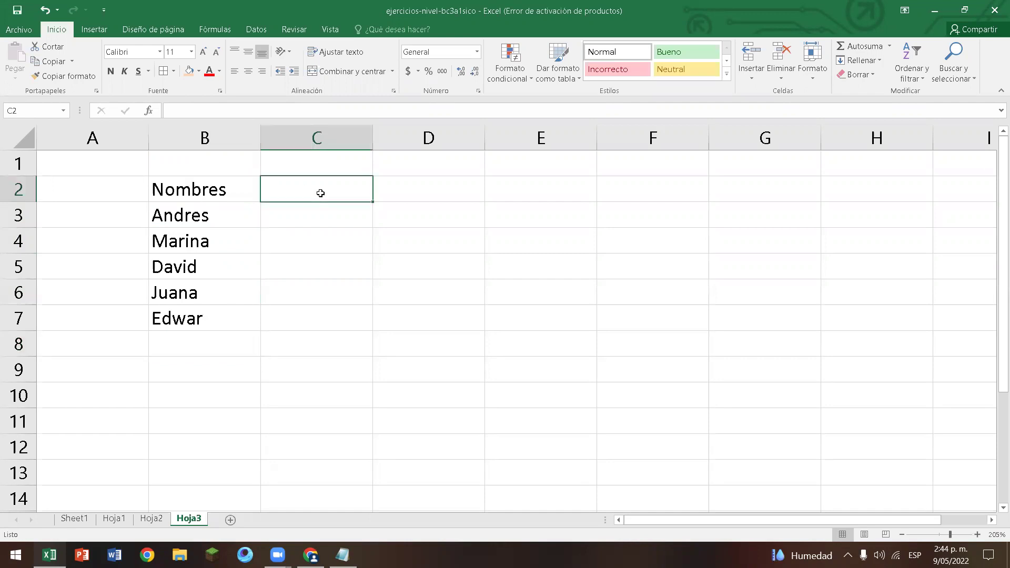
pyautogui.write('Nota 1')
pyautogui.hotkey('ctrl', 'Return')
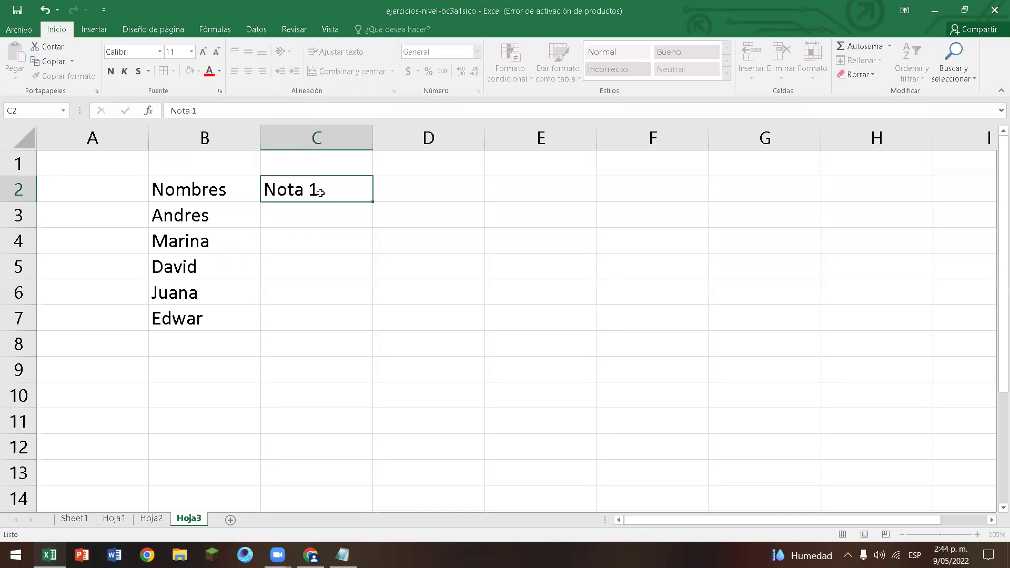
pyautogui.press('Return')
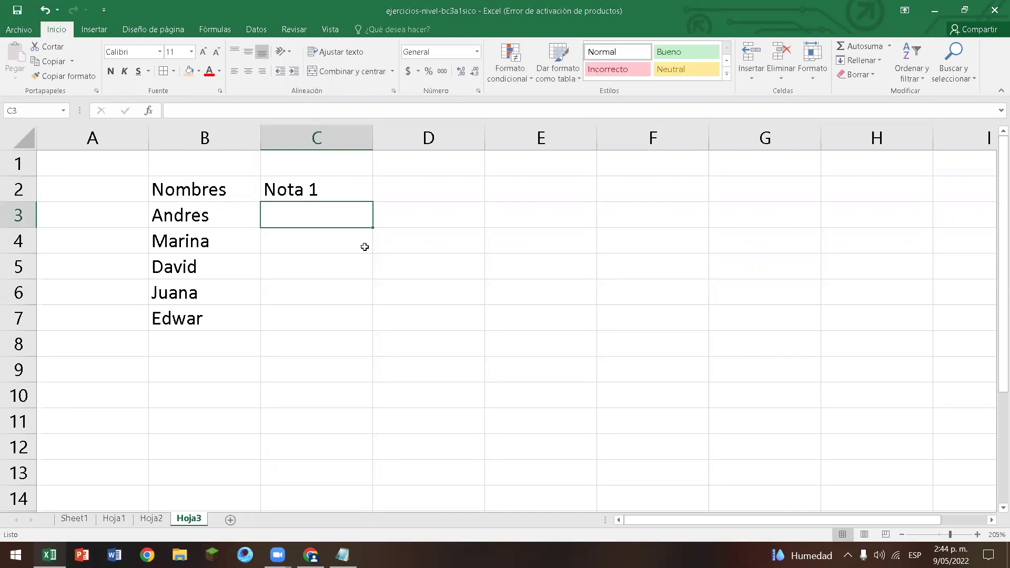
pyautogui.click(326, 188)
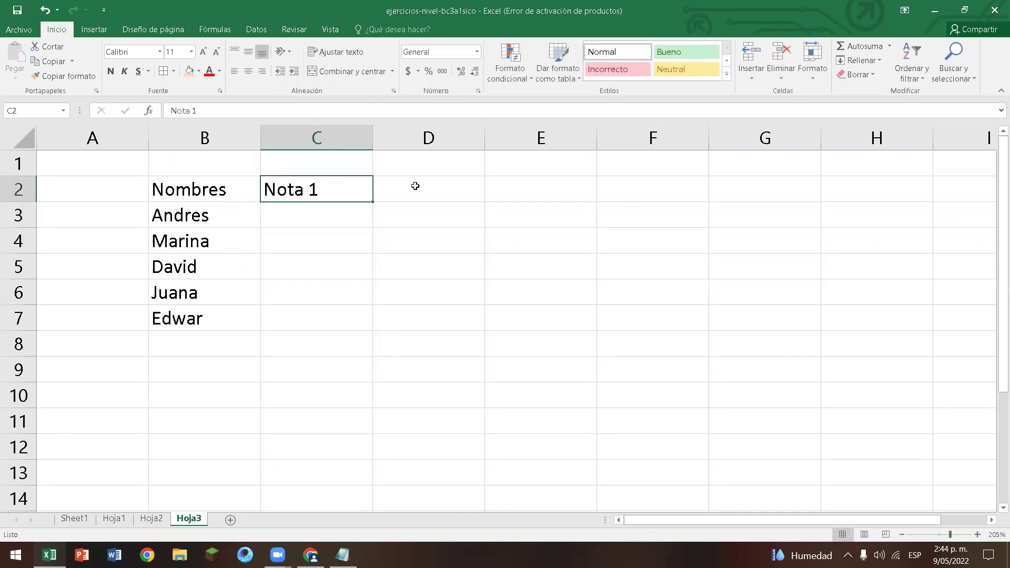
pyautogui.click(628, 190)
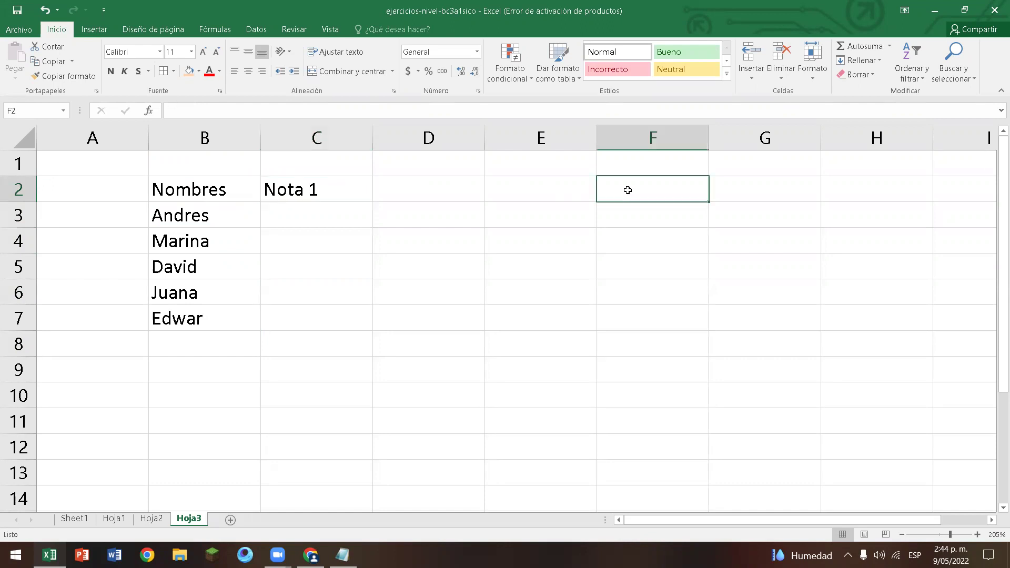
pyautogui.click(325, 198)
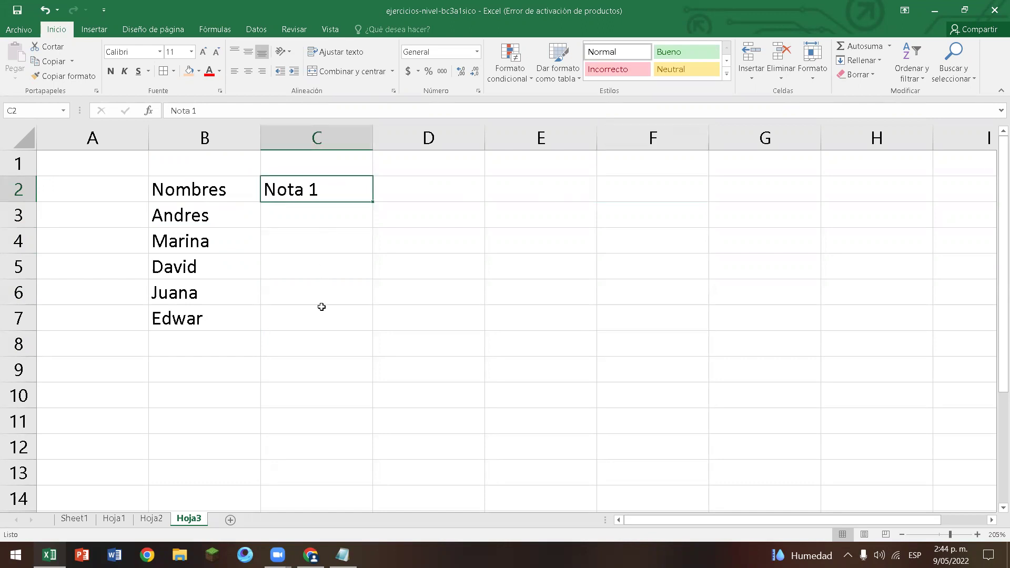
# Add another worksheet and enter the starting values 1, 2 and 3 in cells B2:B4.
pyautogui.click(229, 520)
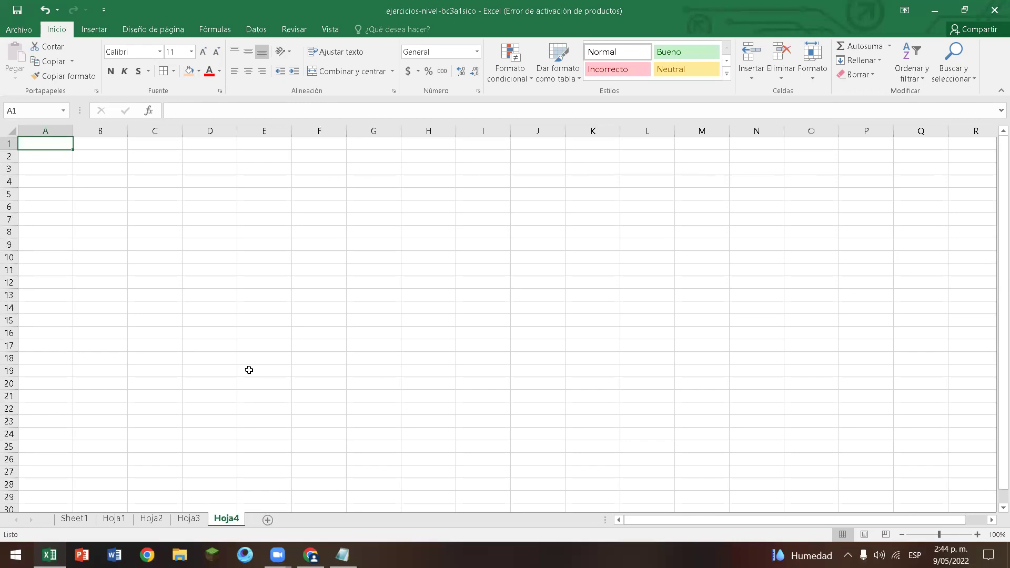
pyautogui.keyDown('ctrl'); pyautogui.scroll(7, 248, 370); pyautogui.keyUp('ctrl')
pyautogui.click(230, 184)
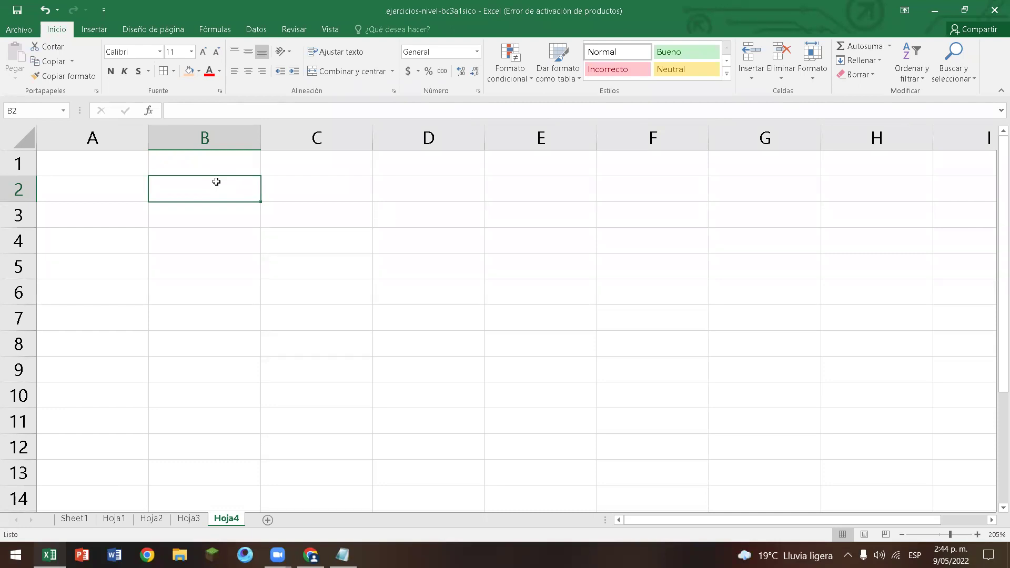
pyautogui.write('1')
pyautogui.press('Return')
pyautogui.write('2')
pyautogui.press('Return')
pyautogui.write('3')
pyautogui.press('Return')
# Extend the number series from B2:B4 down to B11 so it runs from 1 to 10.
pyautogui.moveTo(216, 182); pyautogui.dragTo(244, 438)
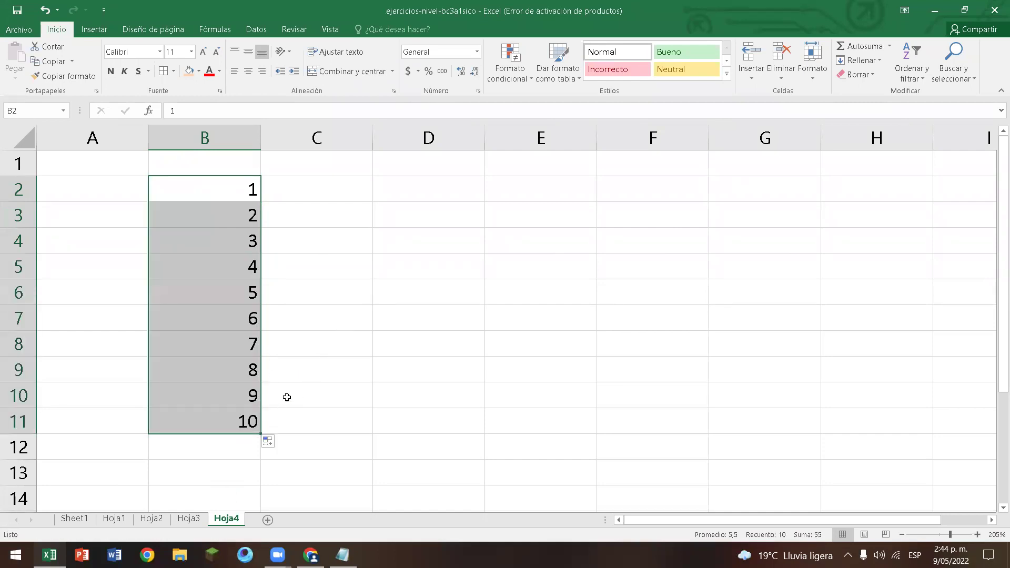
pyautogui.click(250, 191)
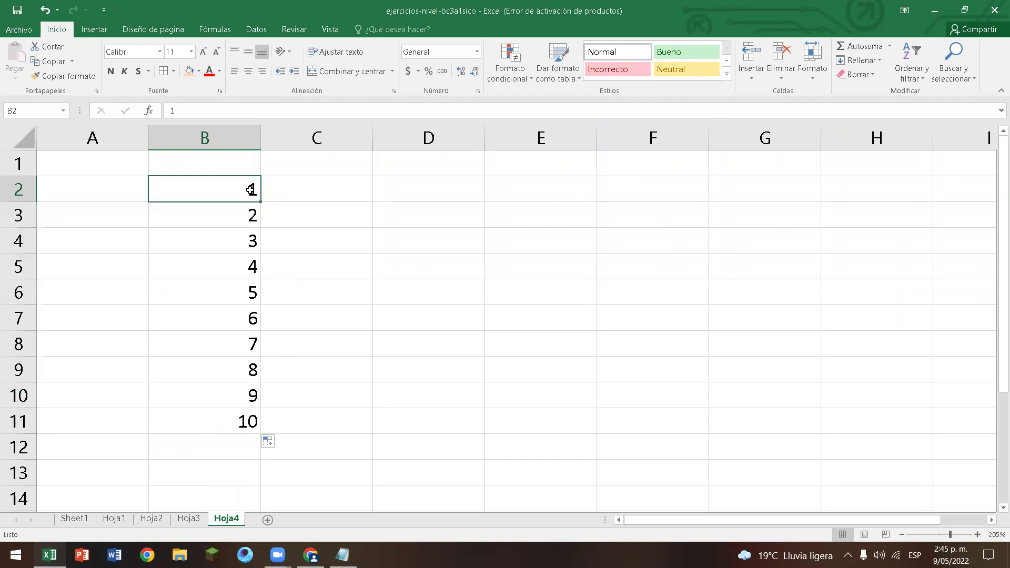
pyautogui.click(243, 231)
pyautogui.moveTo(238, 188); pyautogui.dragTo(255, 242)
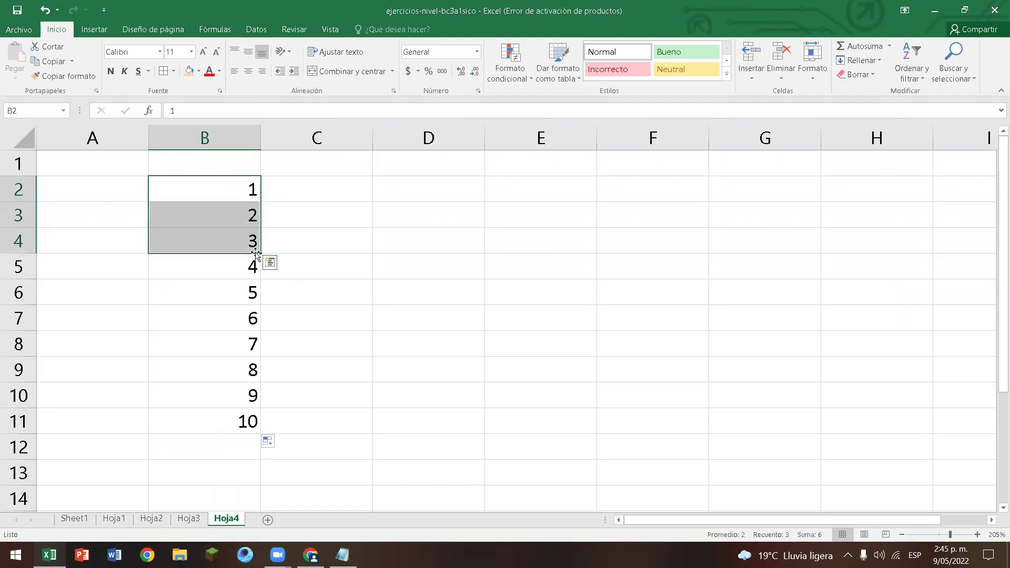
pyautogui.moveTo(259, 256); pyautogui.dragTo(260, 431)
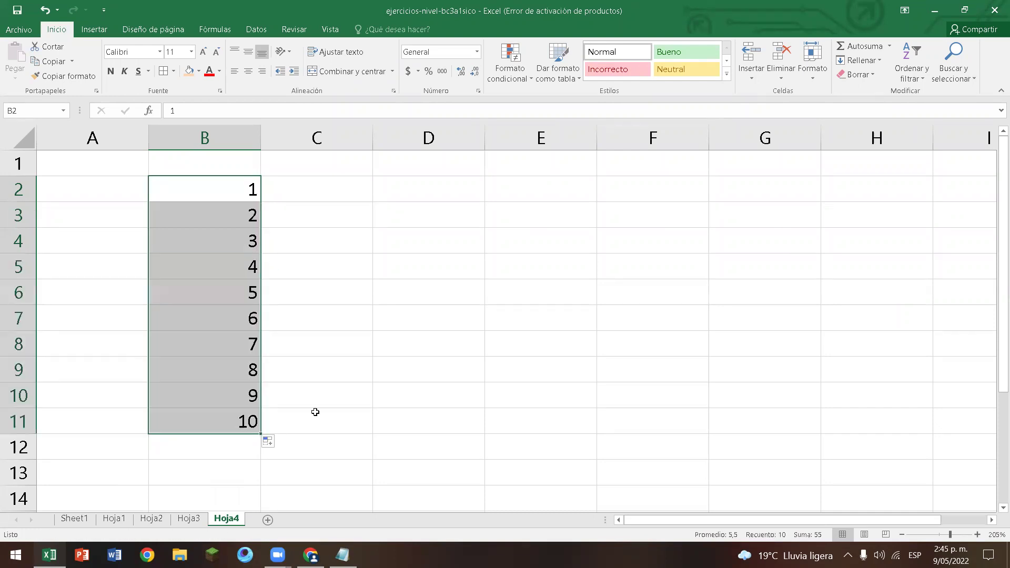
# Enter 1 in cell C2 and fill it down through C11.
pyautogui.click(335, 182)
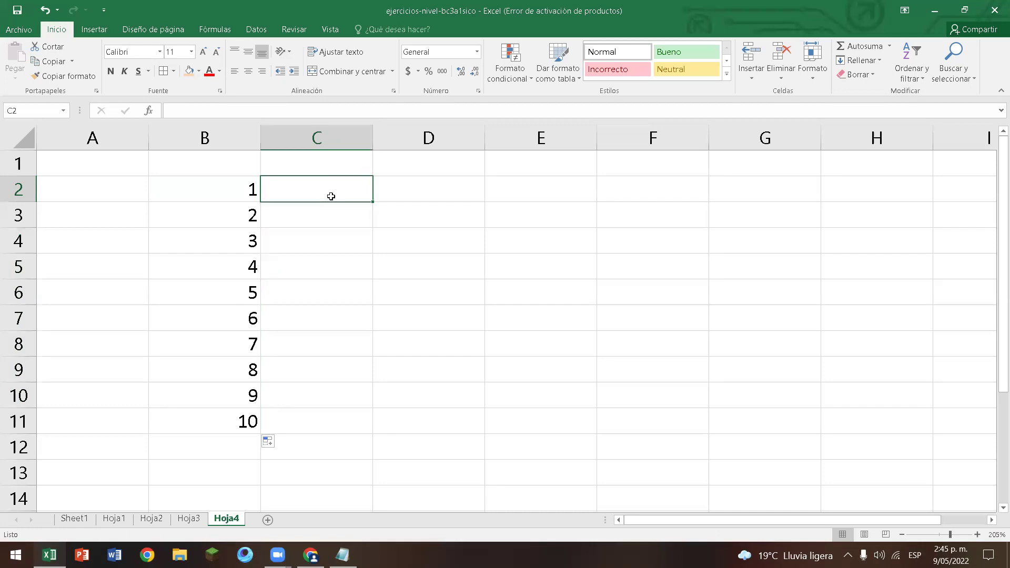
pyautogui.write('1')
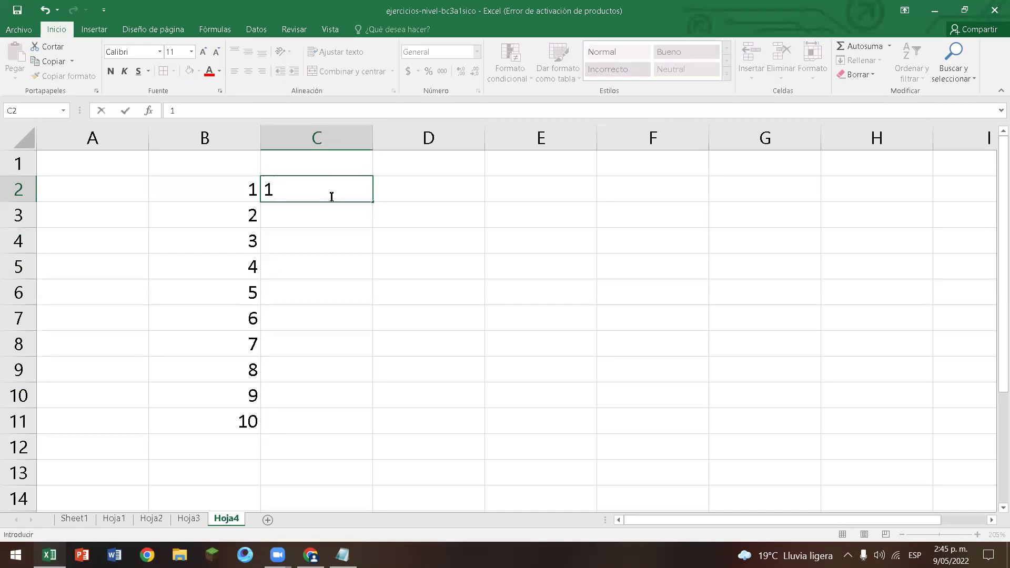
pyautogui.press('Return')
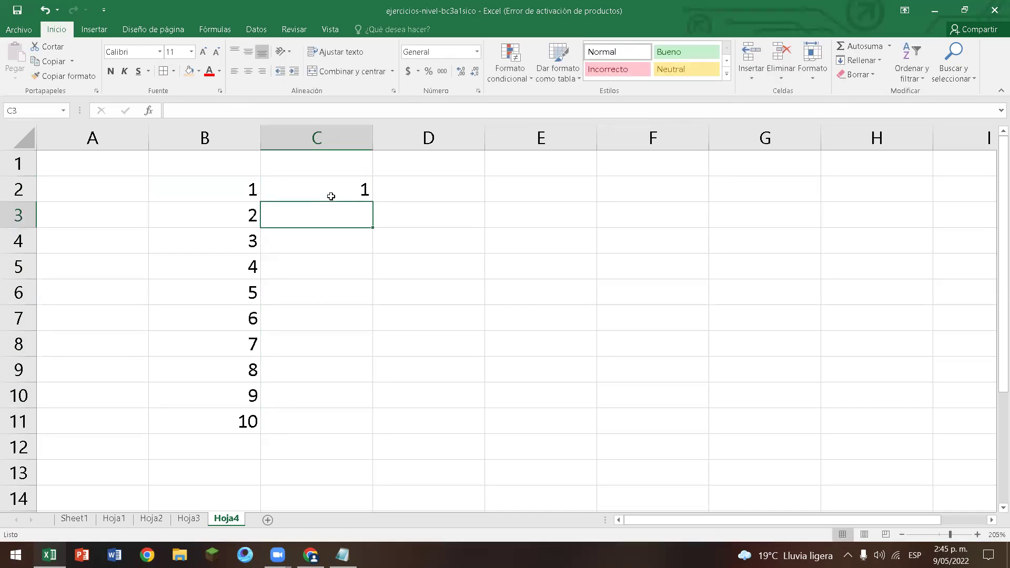
pyautogui.click(331, 196)
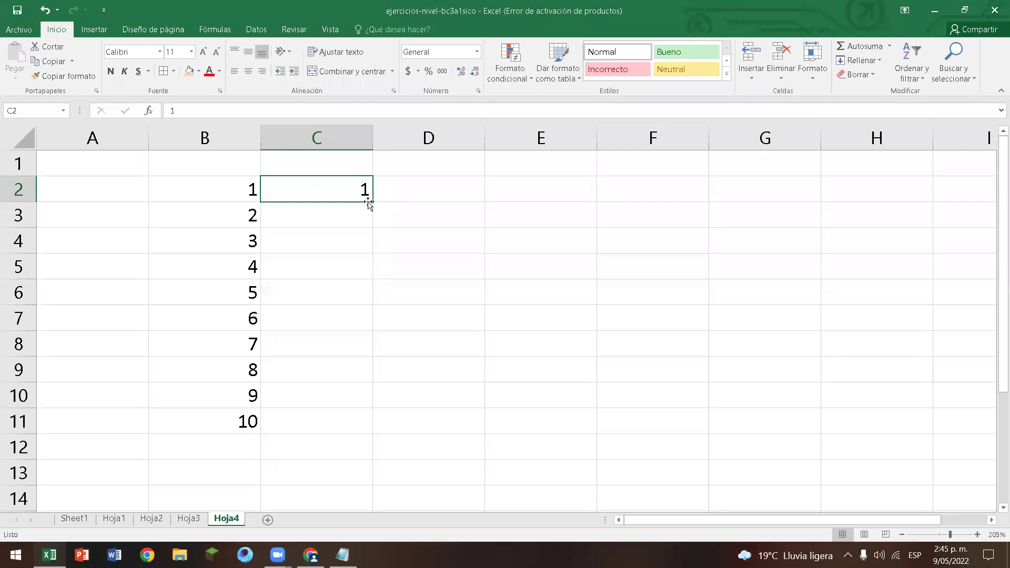
pyautogui.moveTo(370, 203); pyautogui.dragTo(356, 428)
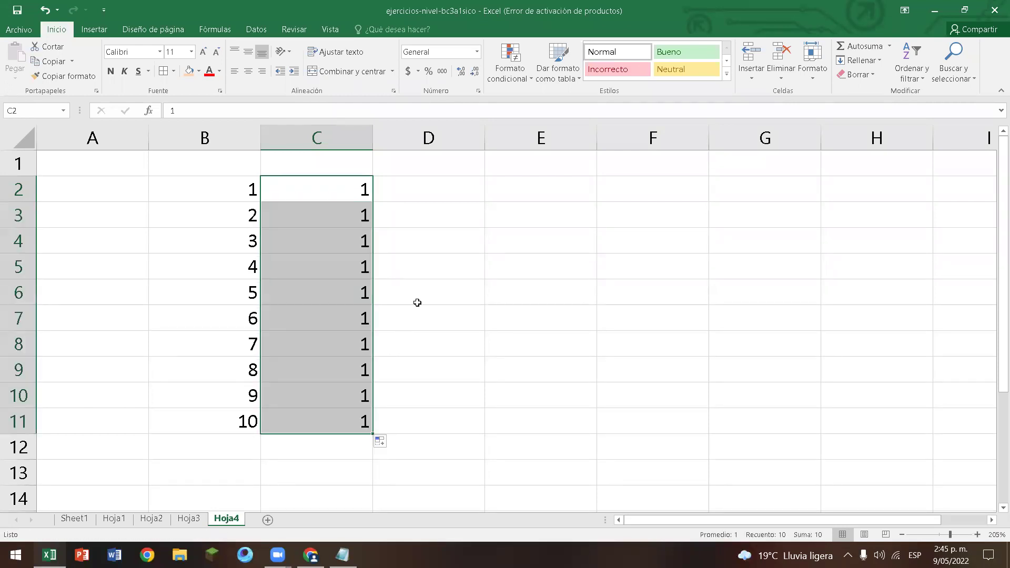
# Switch the C2:C11 autofill to "Serie de relleno" and fit column C's width to its contents.
pyautogui.click(386, 444)
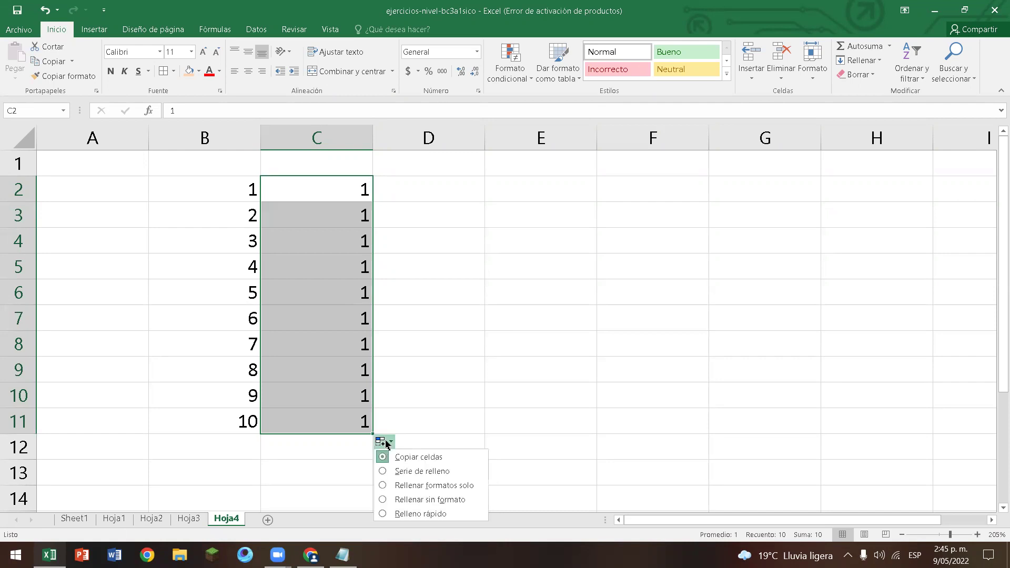
pyautogui.click(413, 473)
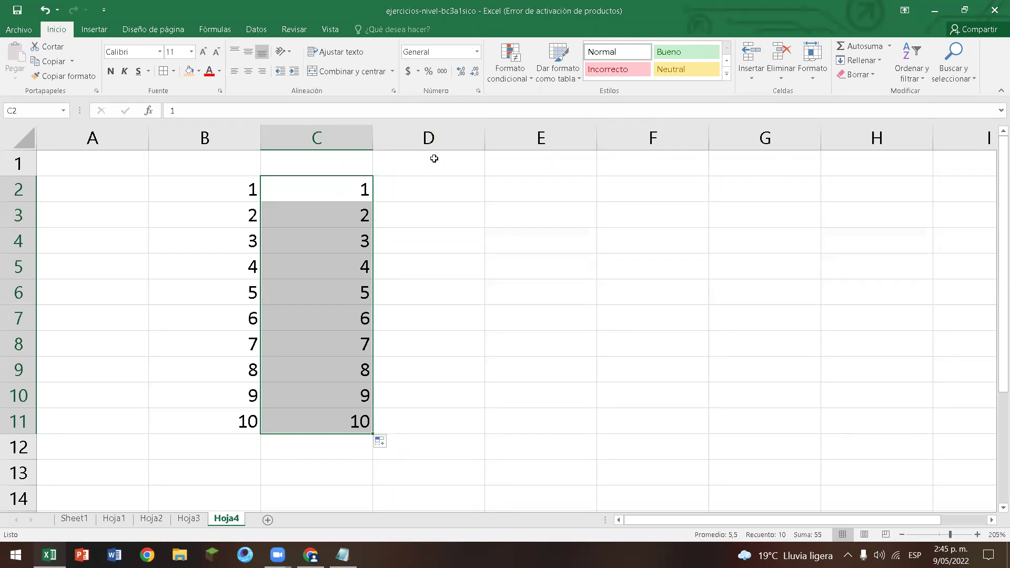
pyautogui.doubleClick(372, 139)
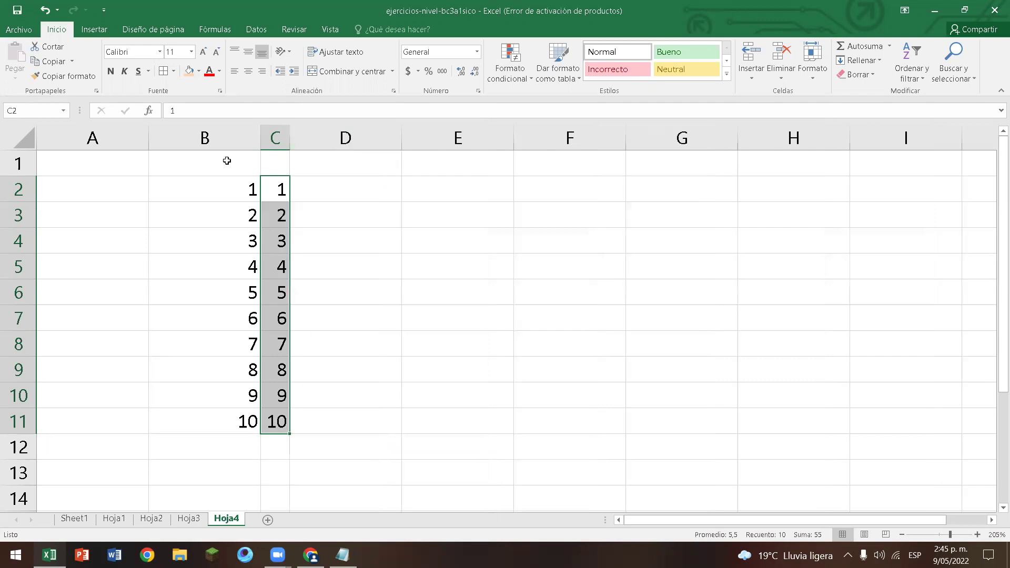
# Fit column B's width to its contents.
pyautogui.doubleClick(255, 139)
pyautogui.click(321, 213)
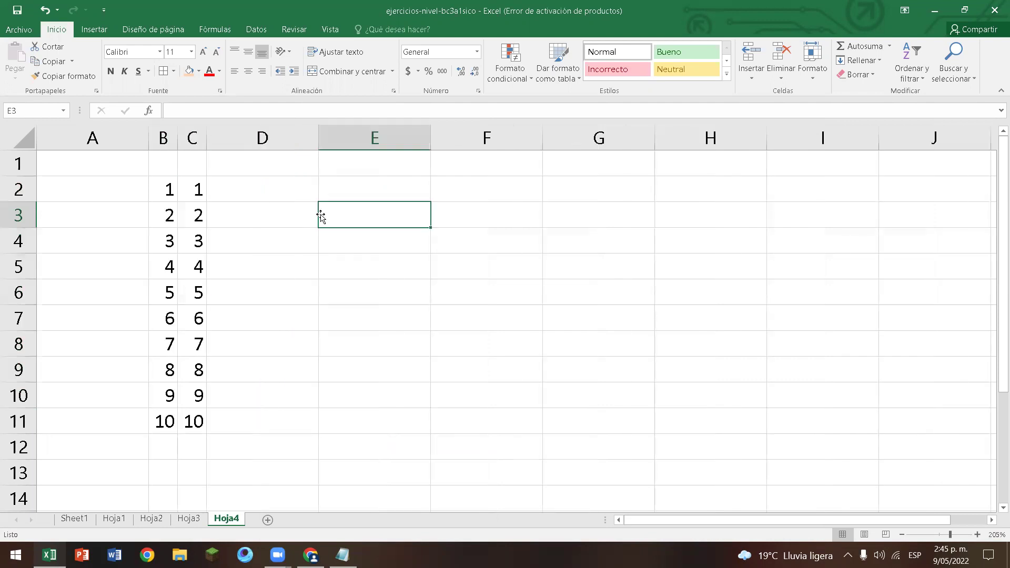
pyautogui.click(296, 202)
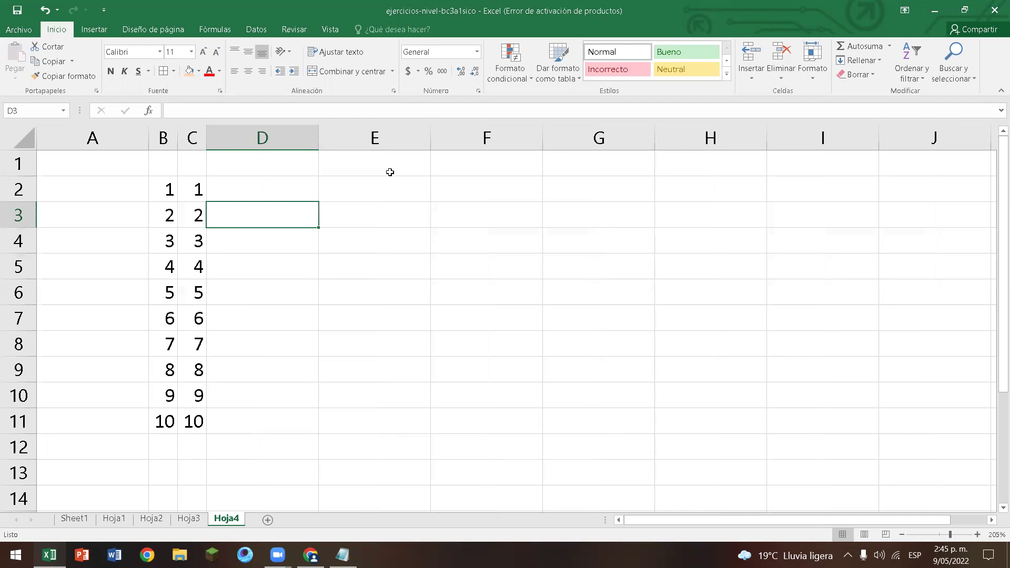
# Enter "Lunes" in D2 and fill the weekday series down through D8.
pyautogui.click(306, 193)
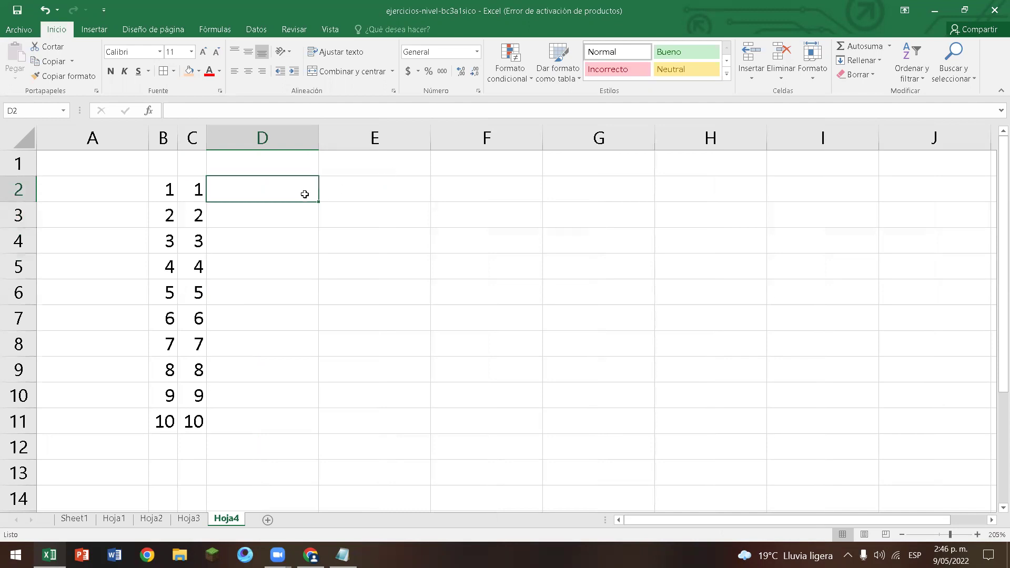
pyautogui.write('Lunes')
pyautogui.press('Return')
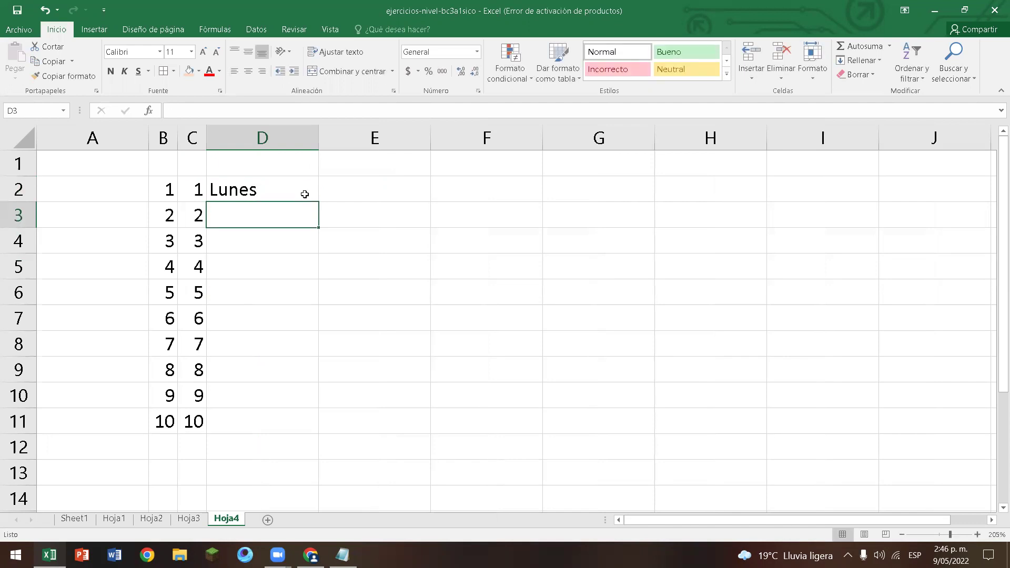
pyautogui.click(300, 192)
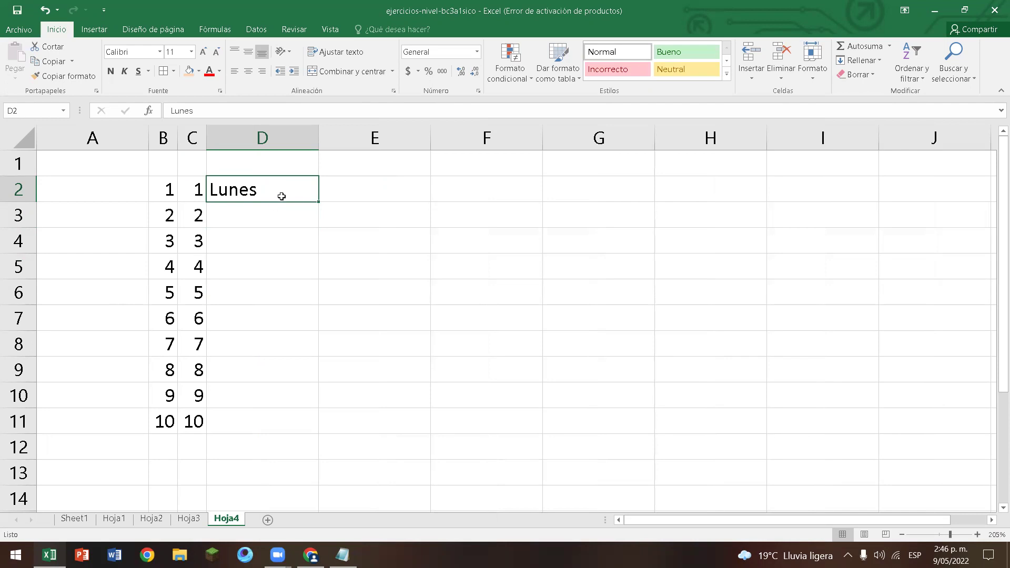
pyautogui.moveTo(318, 202); pyautogui.dragTo(315, 360)
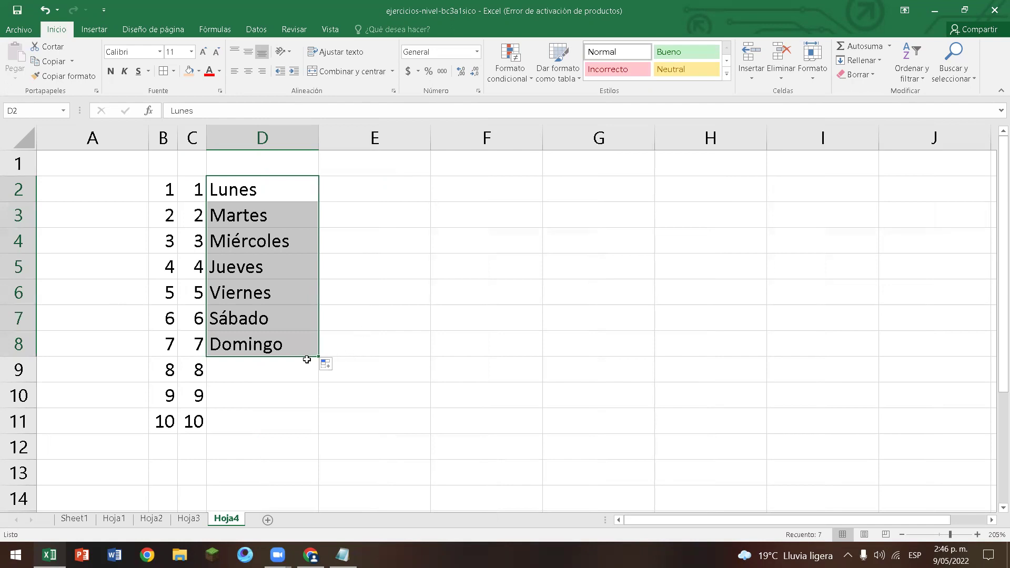
# Extend the weekday series down through D13 and clear the repeated days from D9:D13.
pyautogui.moveTo(319, 357); pyautogui.dragTo(310, 474)
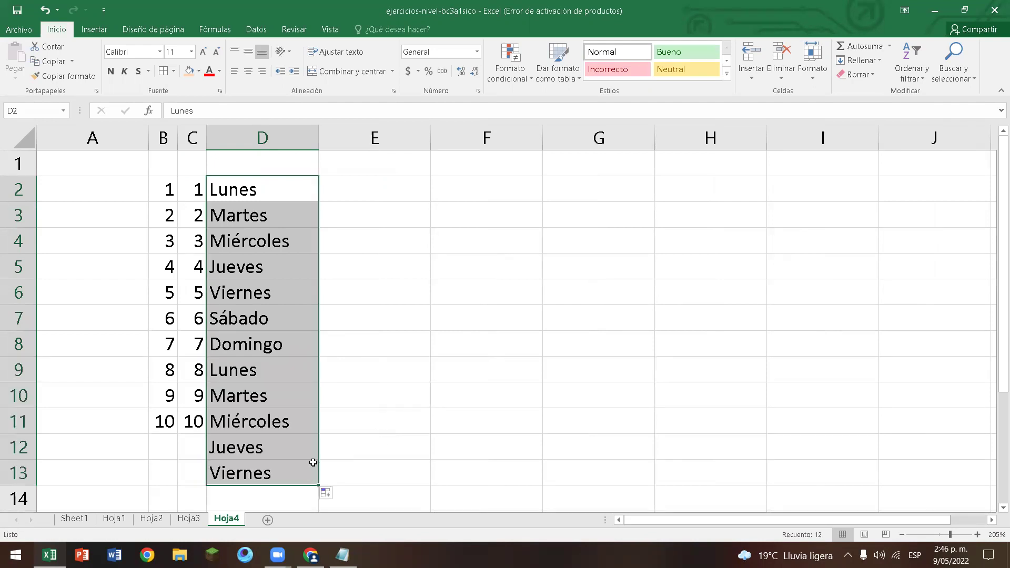
pyautogui.moveTo(278, 369); pyautogui.dragTo(283, 476)
pyautogui.press('Delete')
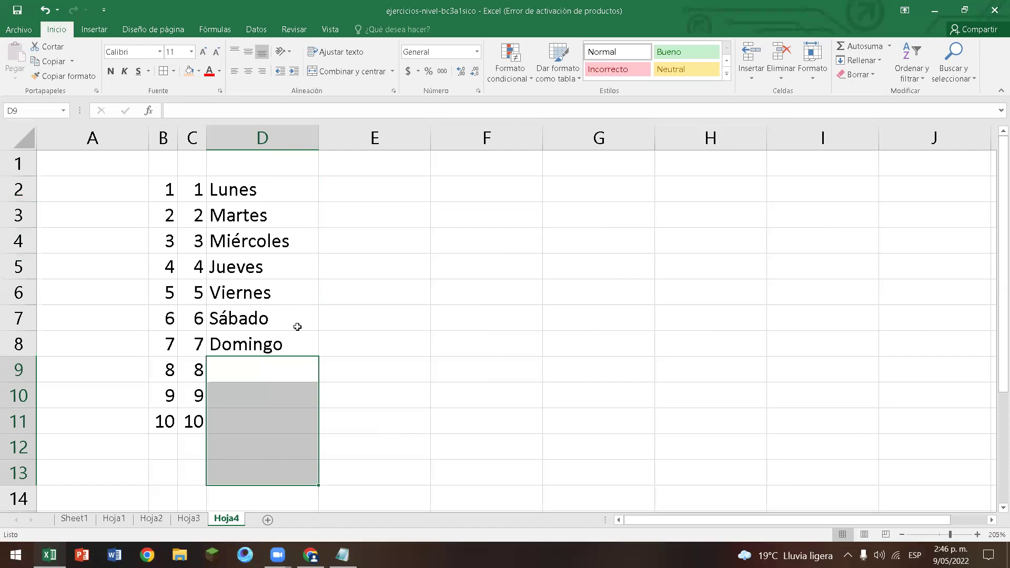
pyautogui.click(279, 191)
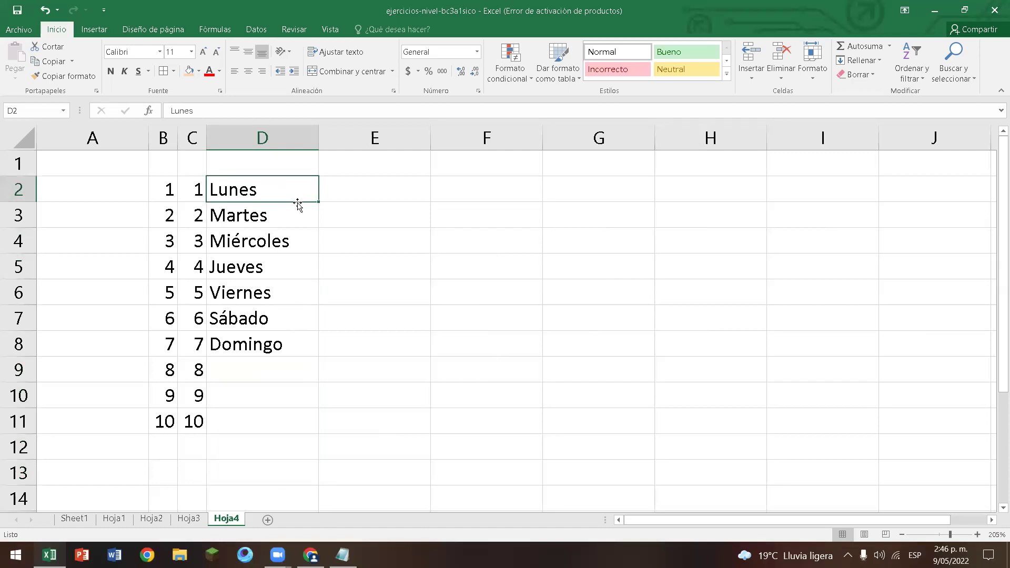
# Enter "Enero" in E2 and fill the month series down through E13.
pyautogui.click(350, 192)
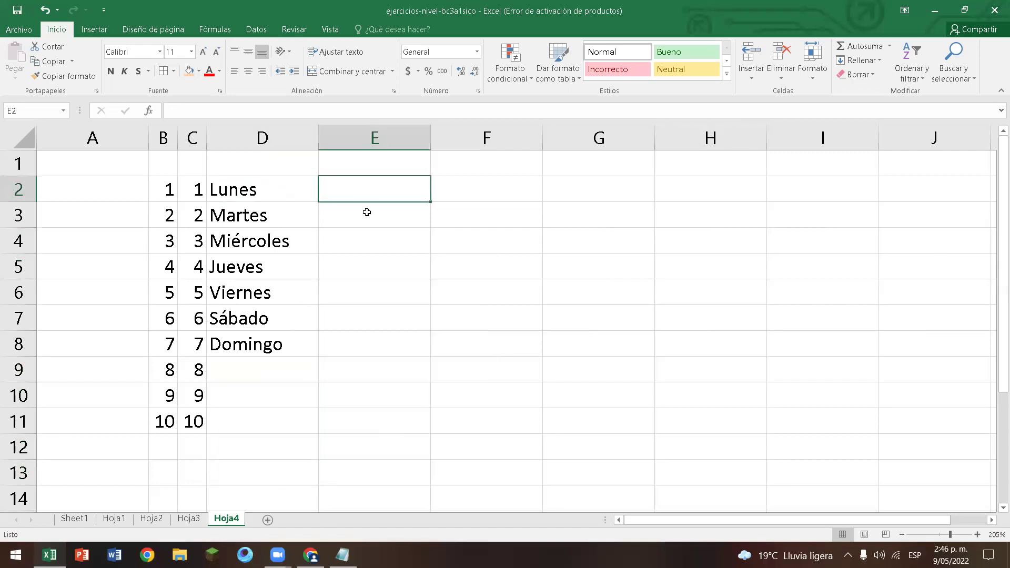
pyautogui.write('Enero')
pyautogui.press('Return')
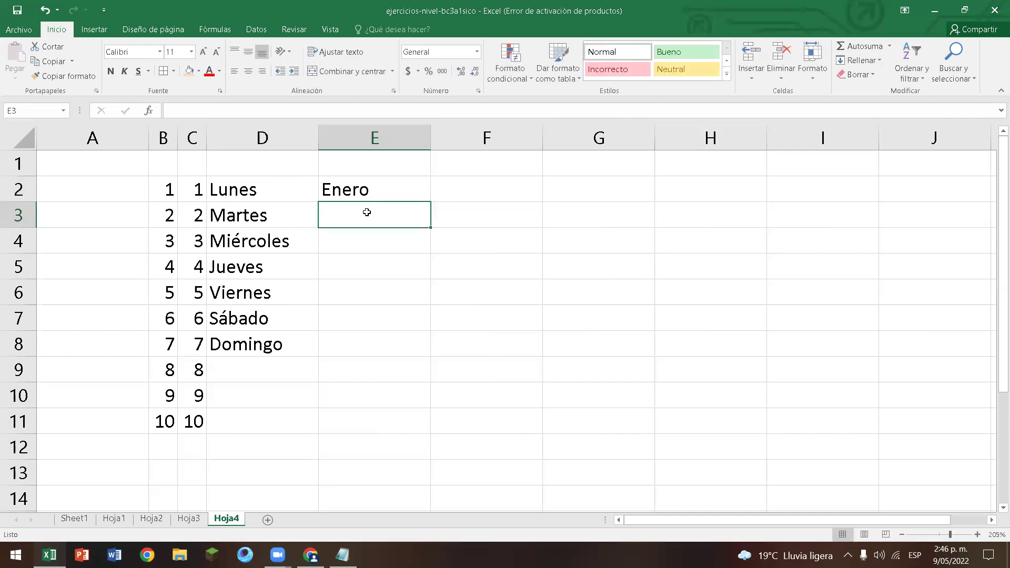
pyautogui.click(404, 189)
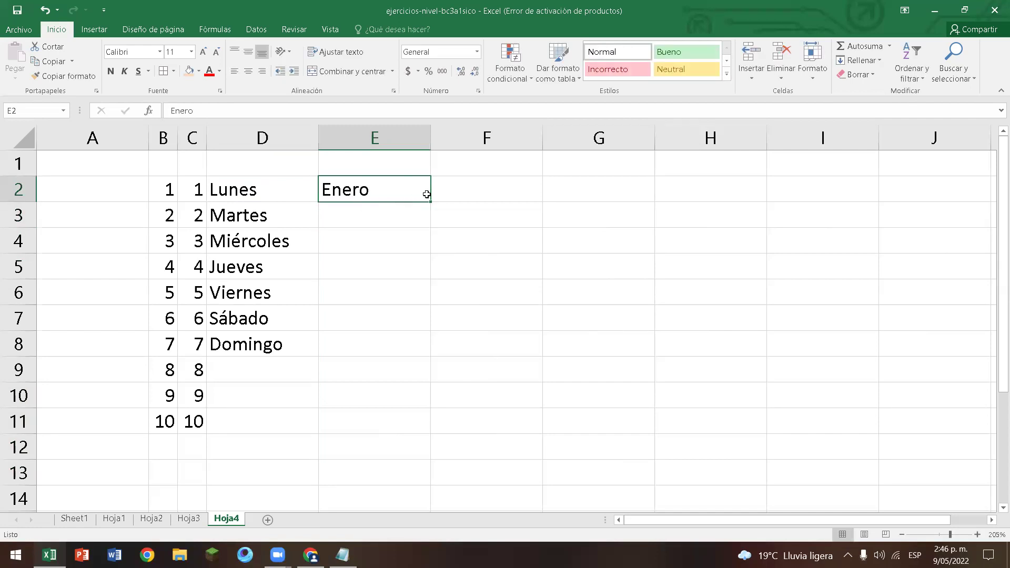
pyautogui.moveTo(430, 201); pyautogui.dragTo(406, 468)
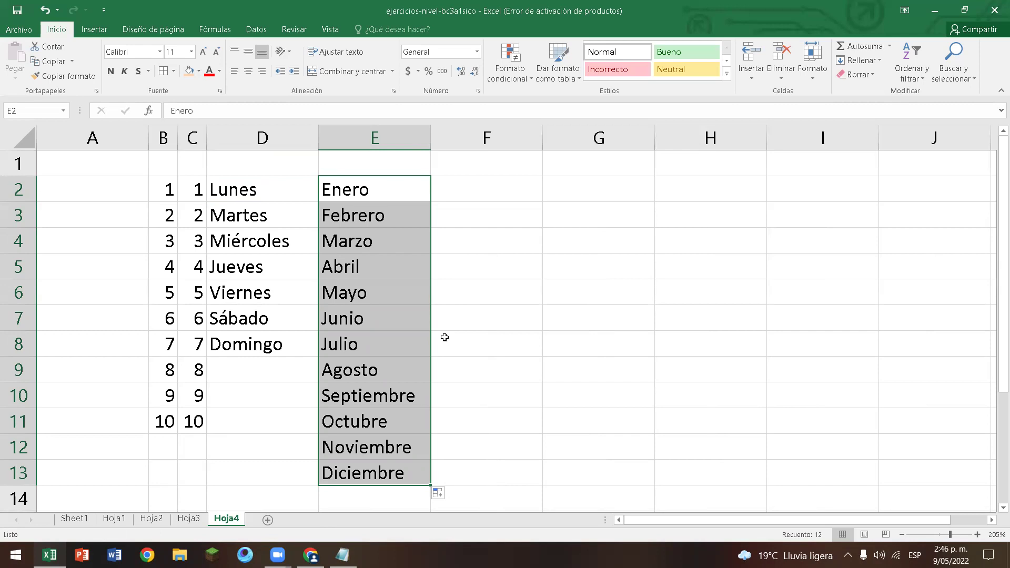
# Insert the current date, 9/05/2022, in F2 and fill the daily dates down through F13.
pyautogui.click(454, 187)
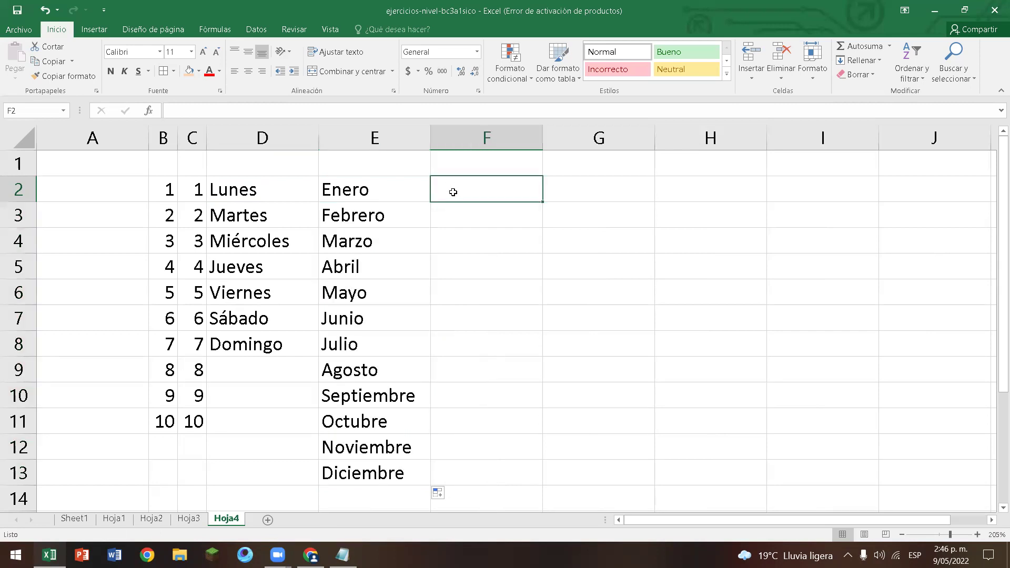
pyautogui.hotkey('ctrl', ';')
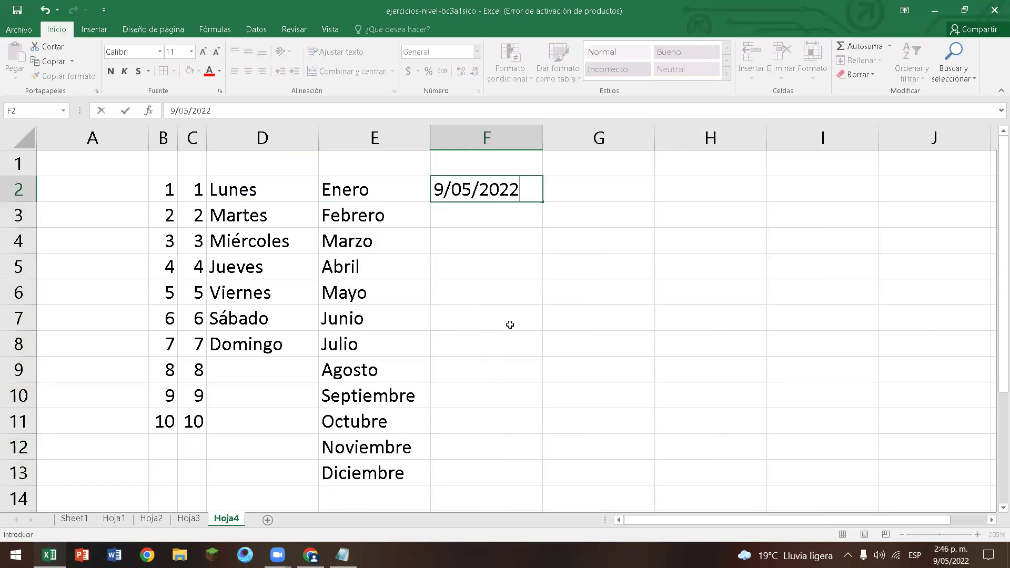
pyautogui.click(510, 324)
pyautogui.click(519, 190)
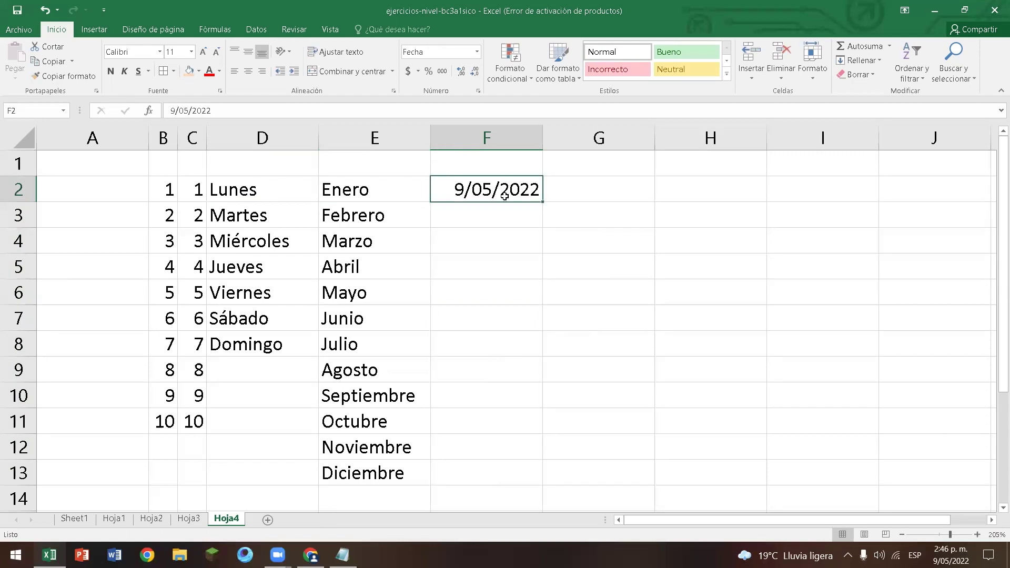
pyautogui.moveTo(543, 204); pyautogui.dragTo(523, 479)
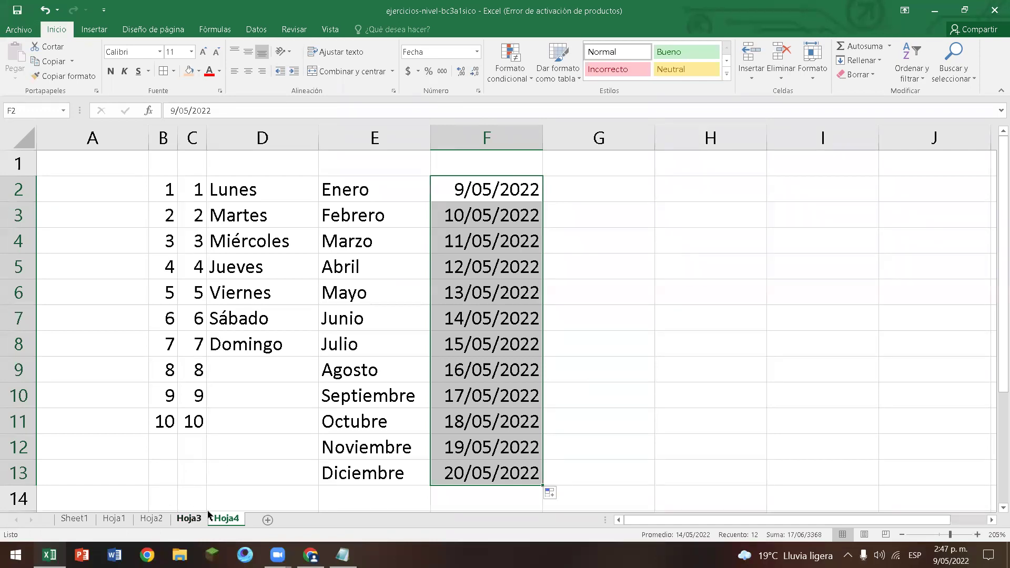
pyautogui.click(591, 210)
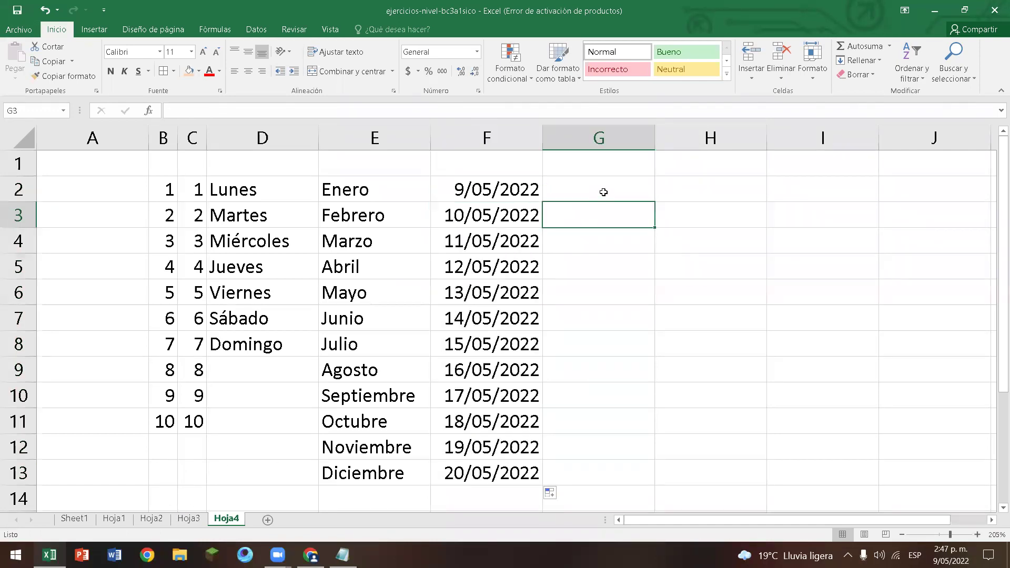
# On sheet Hoja3, fill the "Nota 1" heading from C2 across to F2 so the headings run through Nota 4.
pyautogui.click(188, 519)
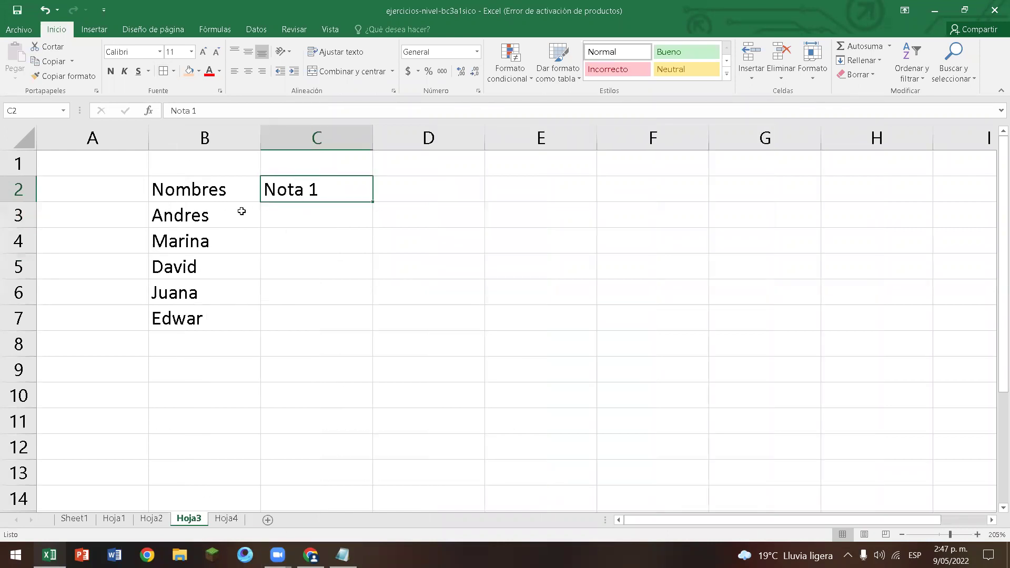
pyautogui.moveTo(372, 201); pyautogui.dragTo(585, 208)
pyautogui.moveTo(657, 203); pyautogui.dragTo(661, 201)
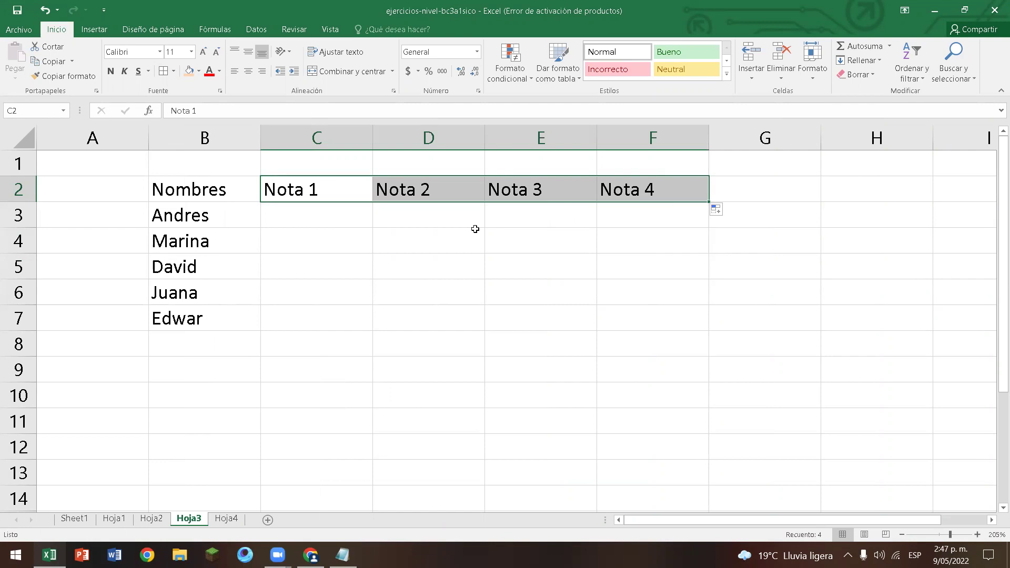
pyautogui.hotkey('ctrl', 'z')
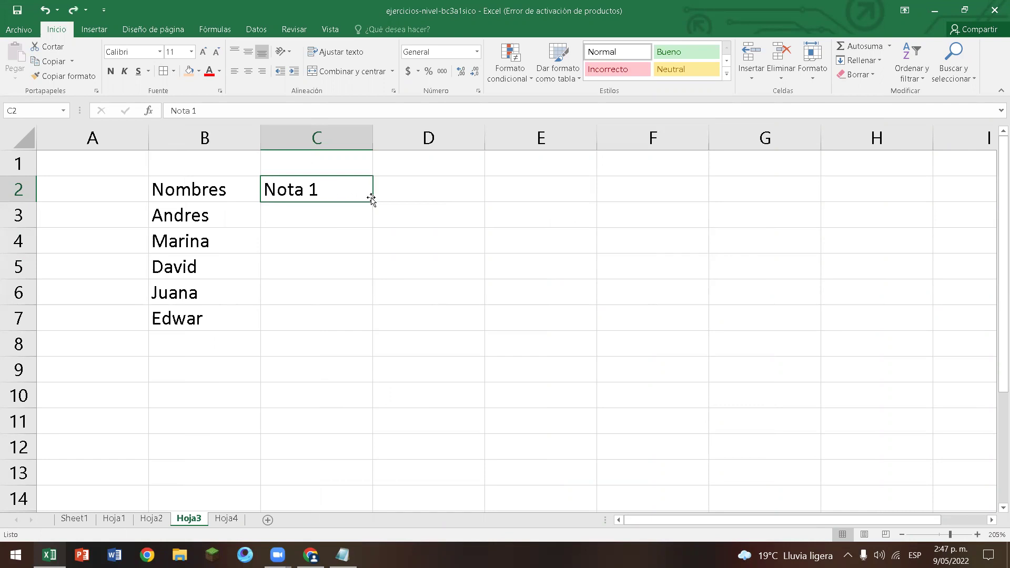
pyautogui.moveTo(375, 205); pyautogui.dragTo(722, 195)
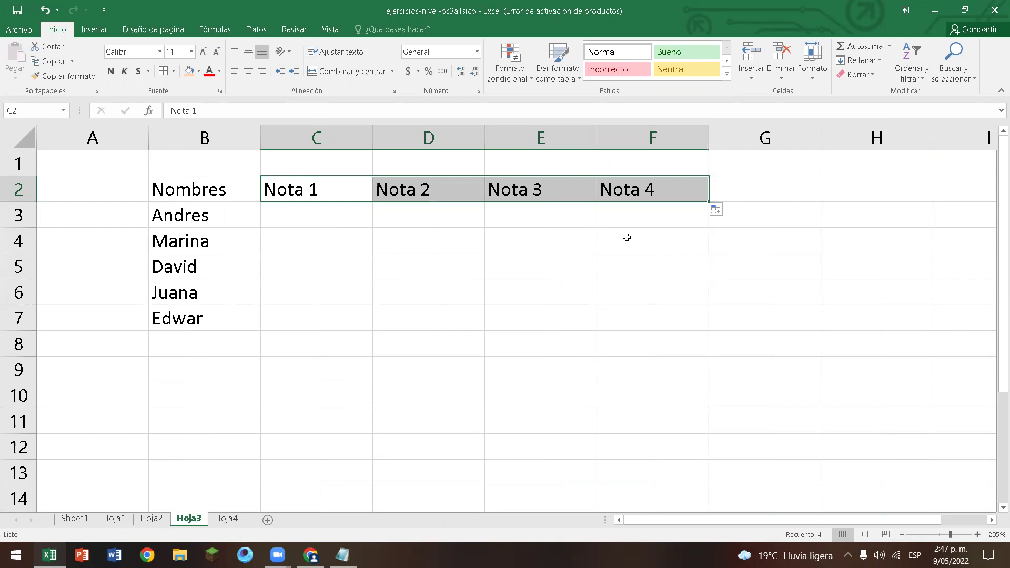
# Try fitting the widths of columns C through F and undo the change.
pyautogui.moveTo(317, 137); pyautogui.dragTo(545, 139)
pyautogui.click(581, 224)
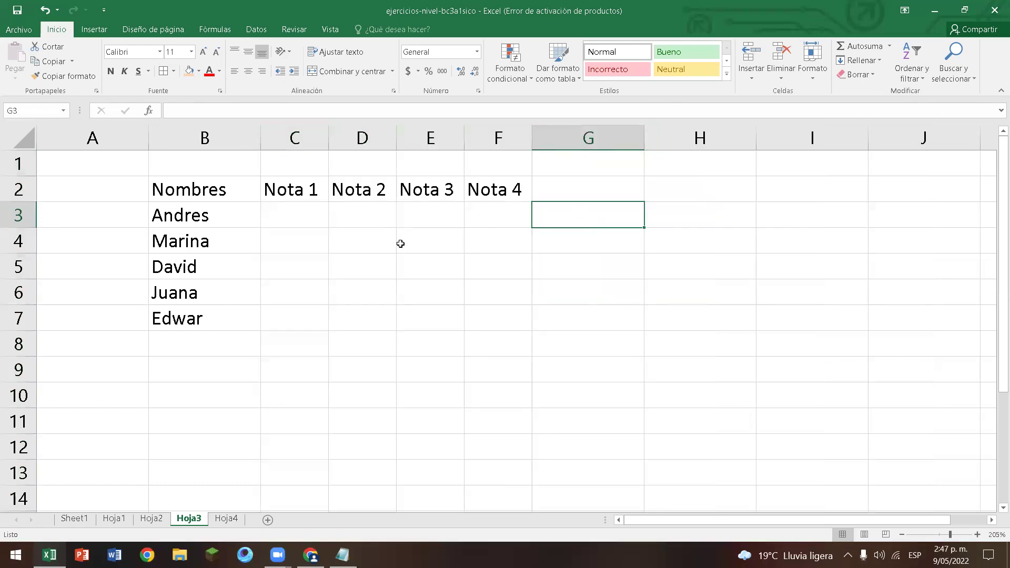
pyautogui.hotkey('ctrl', 'z')
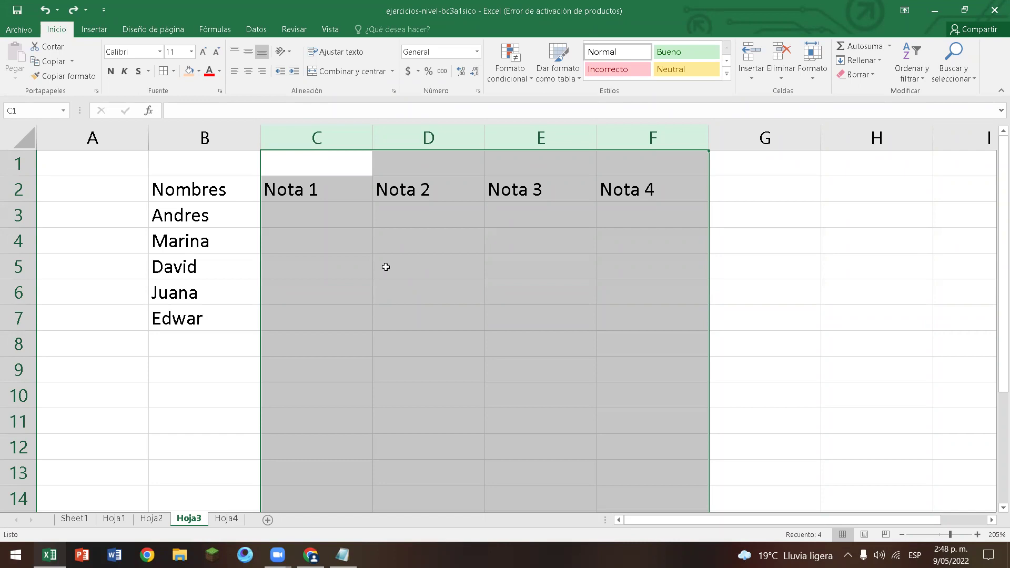
# Select columns F back to C together and fit their widths to the "Nota" headings.
pyautogui.click(788, 251)
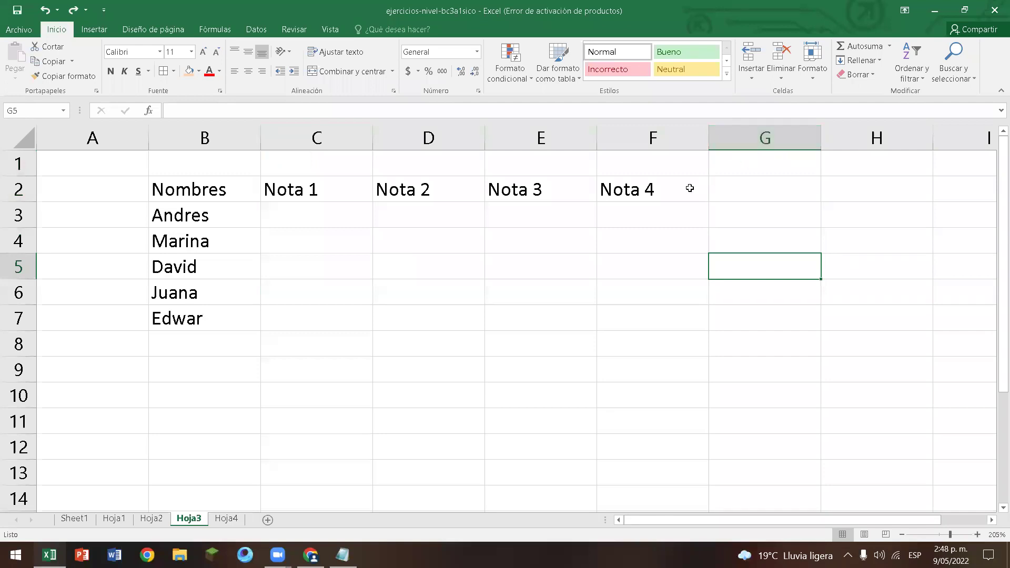
pyautogui.click(645, 136)
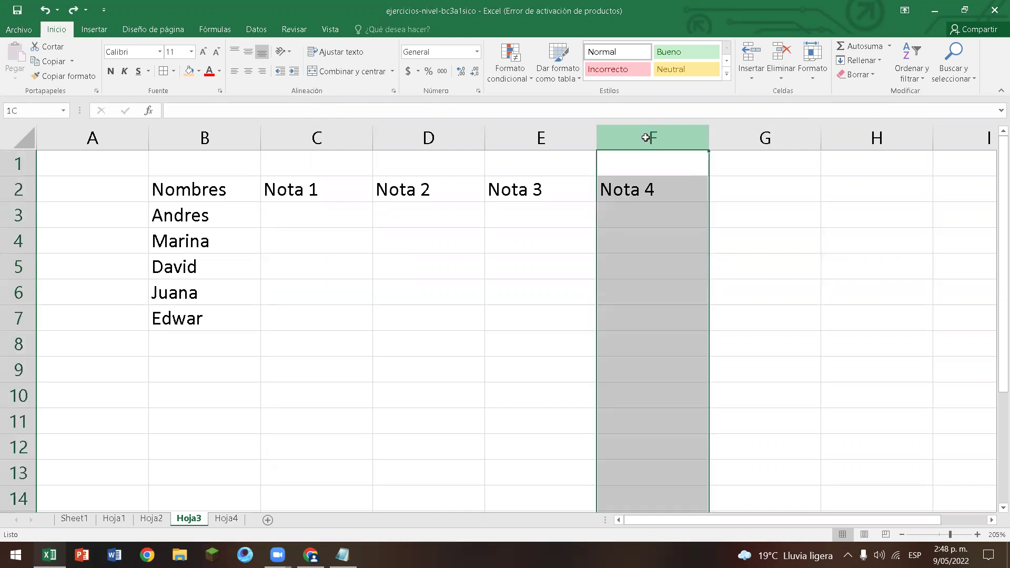
pyautogui.moveTo(646, 137); pyautogui.dragTo(350, 138)
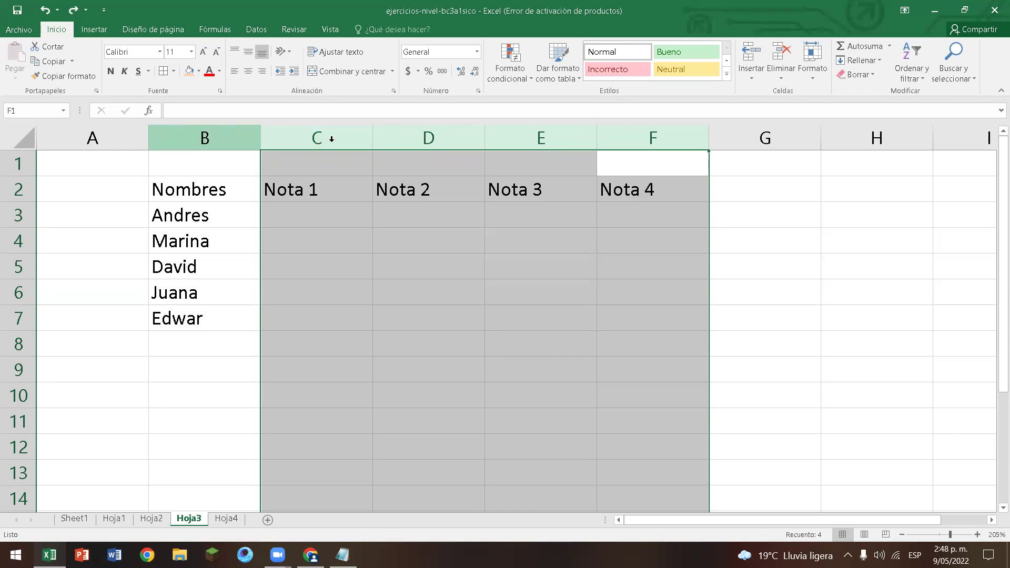
pyautogui.doubleClick(371, 136)
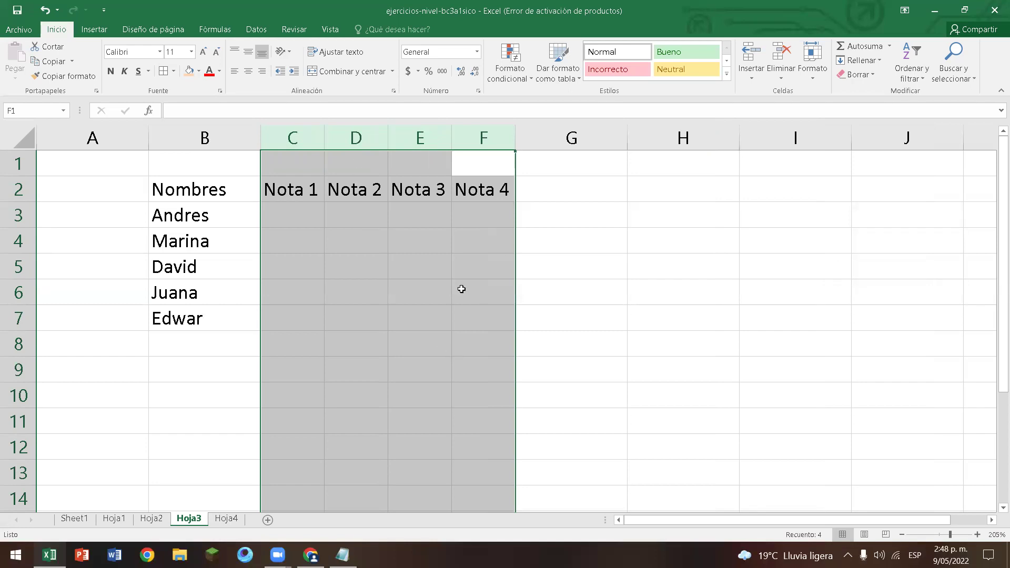
# Enter the sample numbers 1, 2, 3 and 4 across cells G2:J2.
pyautogui.click(601, 189)
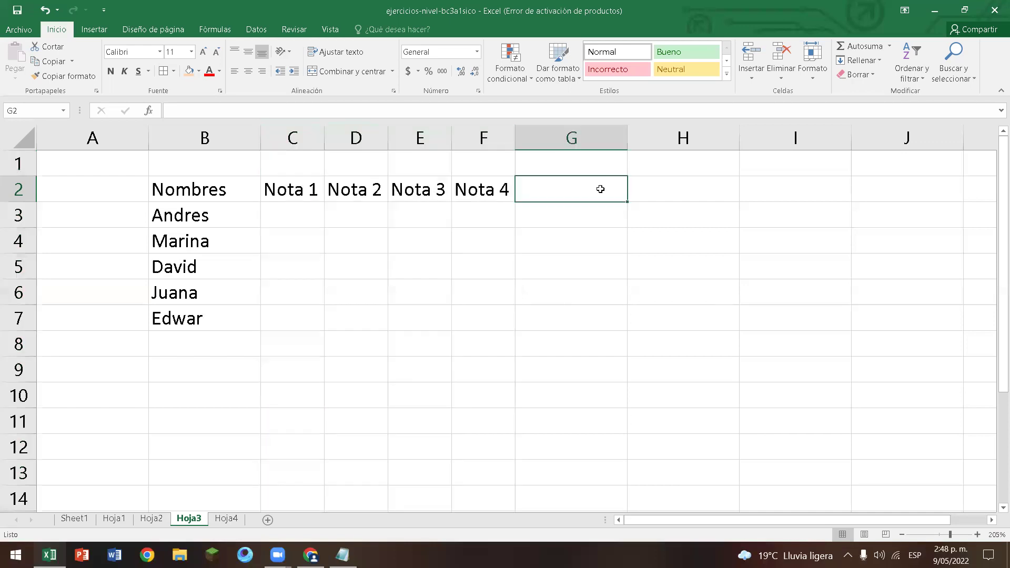
pyautogui.write('1')
pyautogui.press('Tab')
pyautogui.write('2')
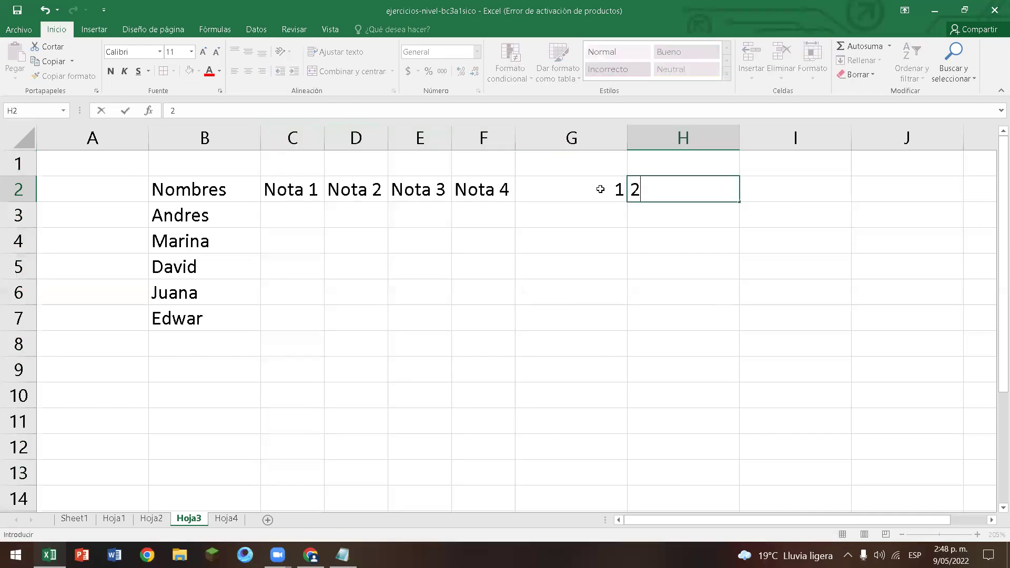
pyautogui.press('Tab')
pyautogui.write('3')
pyautogui.press('Tab')
pyautogui.write('4')
pyautogui.press('Tab')
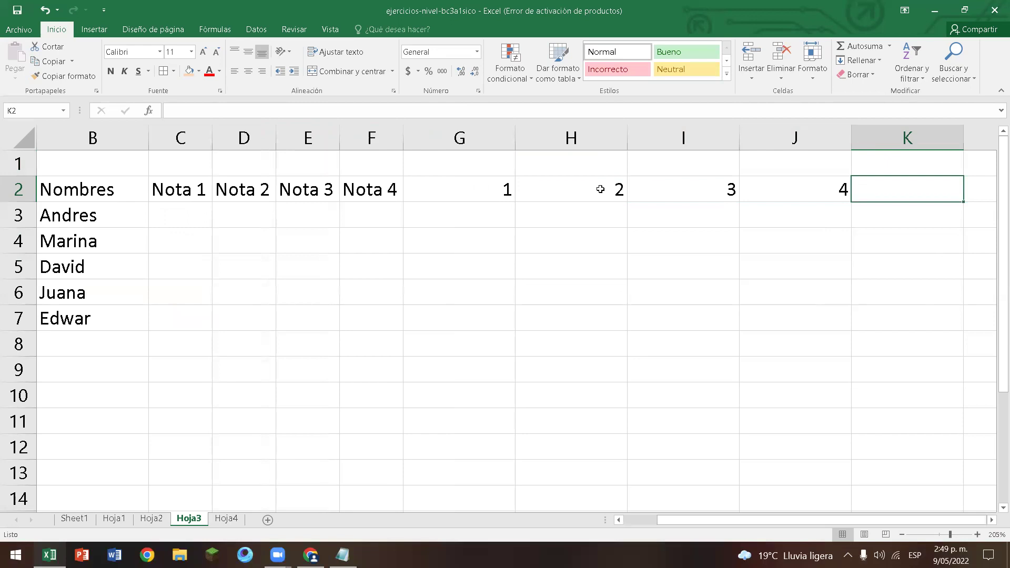
# Try fitting the widths of columns G through J, and clear the sample numbers from them.
pyautogui.moveTo(780, 145); pyautogui.dragTo(517, 136)
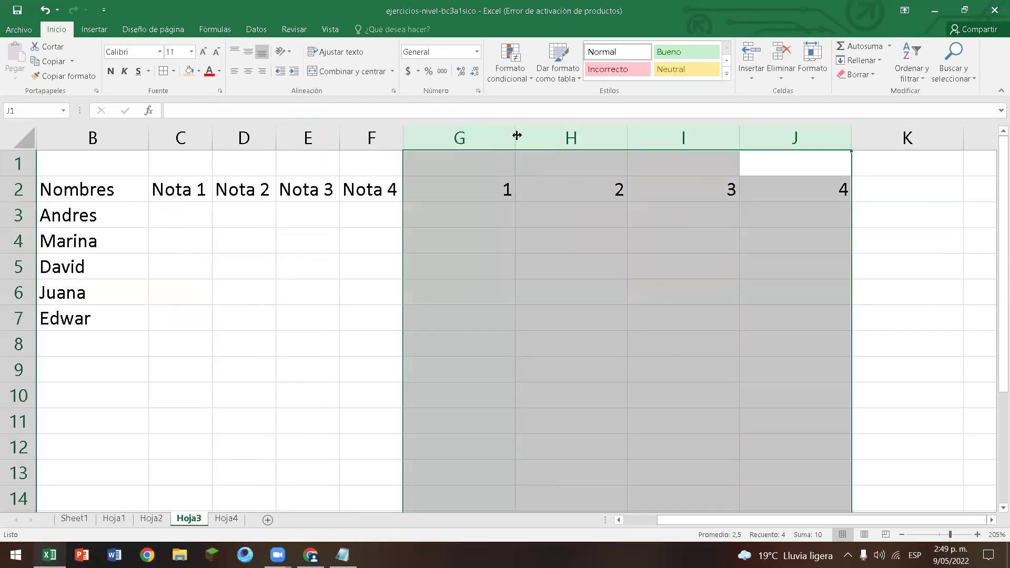
pyautogui.doubleClick(517, 136)
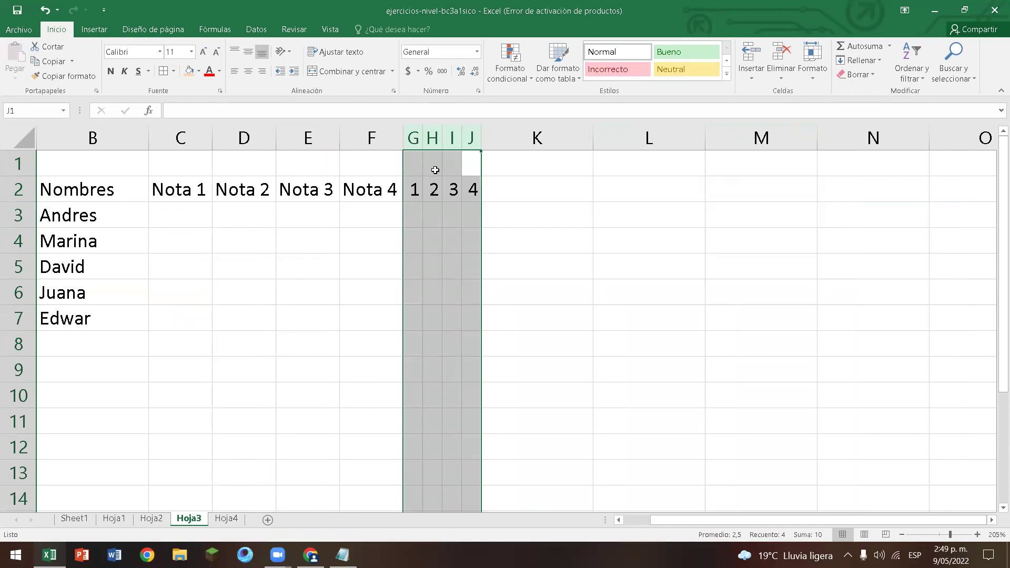
pyautogui.hotkey('ctrl', 'z')
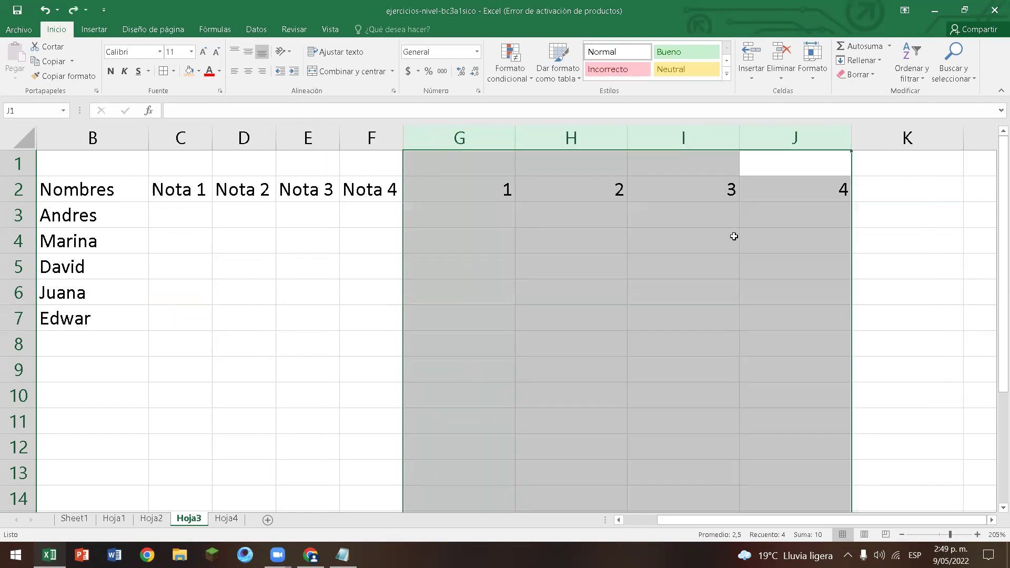
pyautogui.press('Delete')
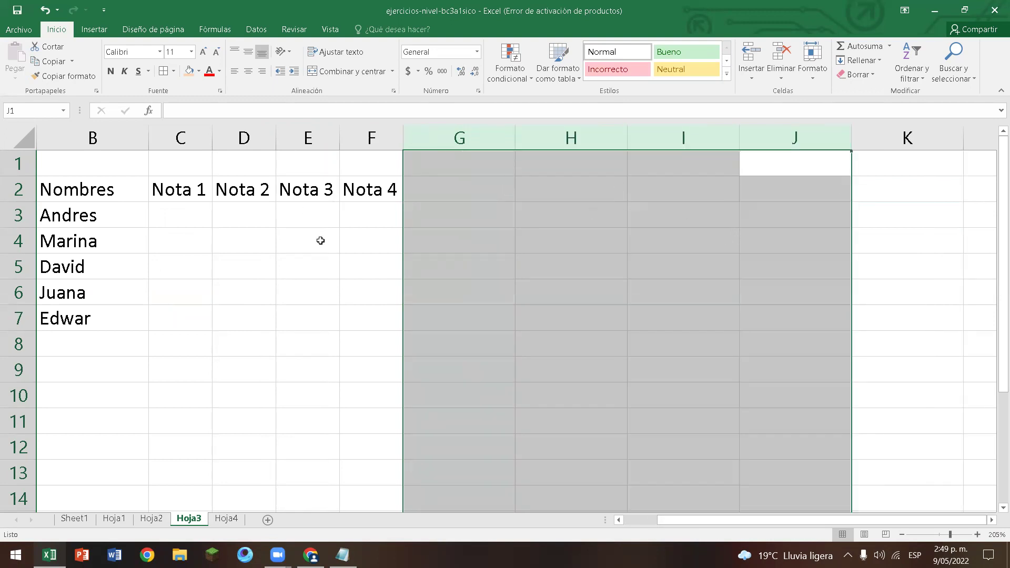
# Enter the heading "Promedio" in cell G2.
pyautogui.moveTo(701, 522); pyautogui.dragTo(668, 527)
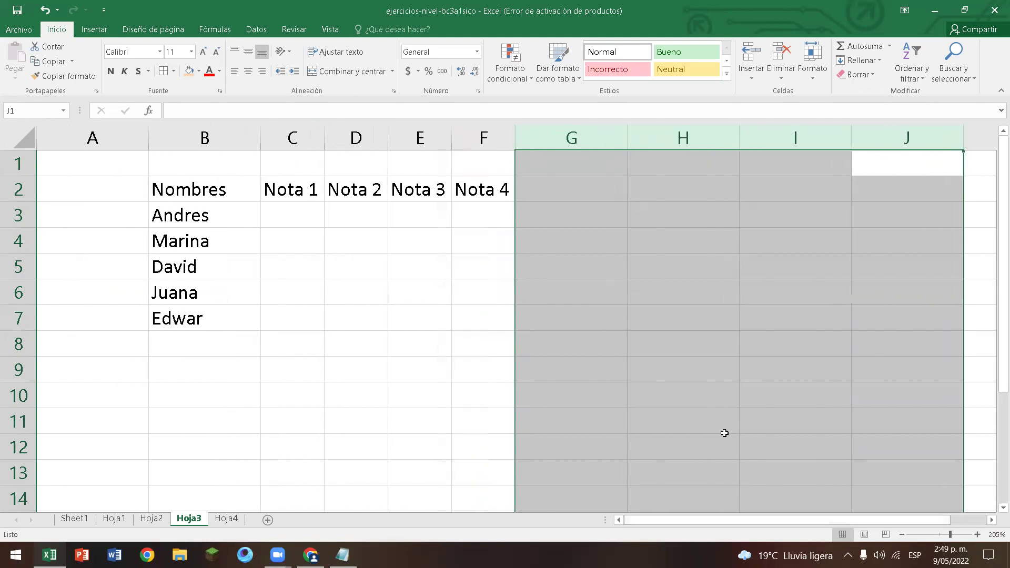
pyautogui.click(326, 215)
pyautogui.click(544, 196)
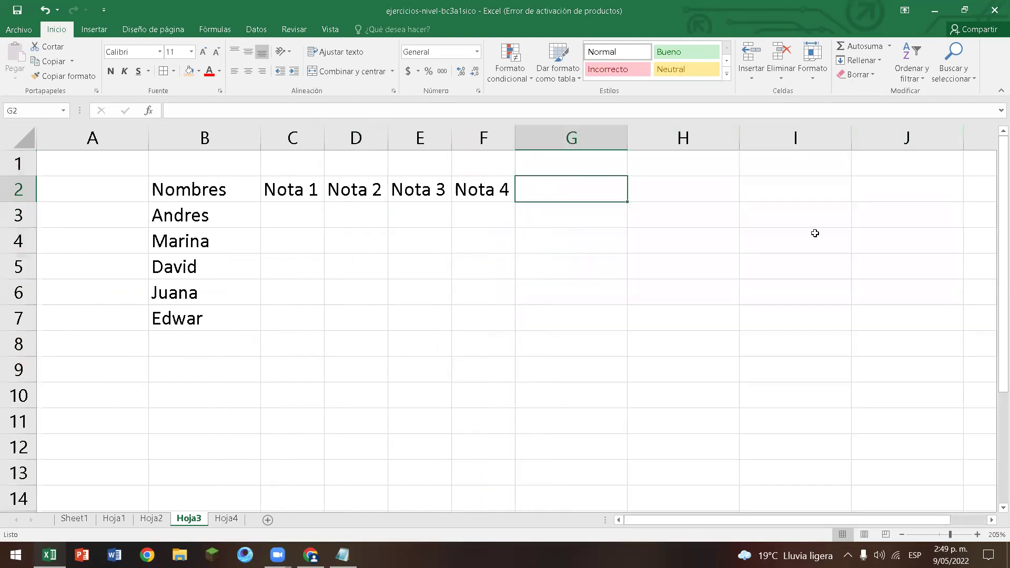
pyautogui.write('Promedio')
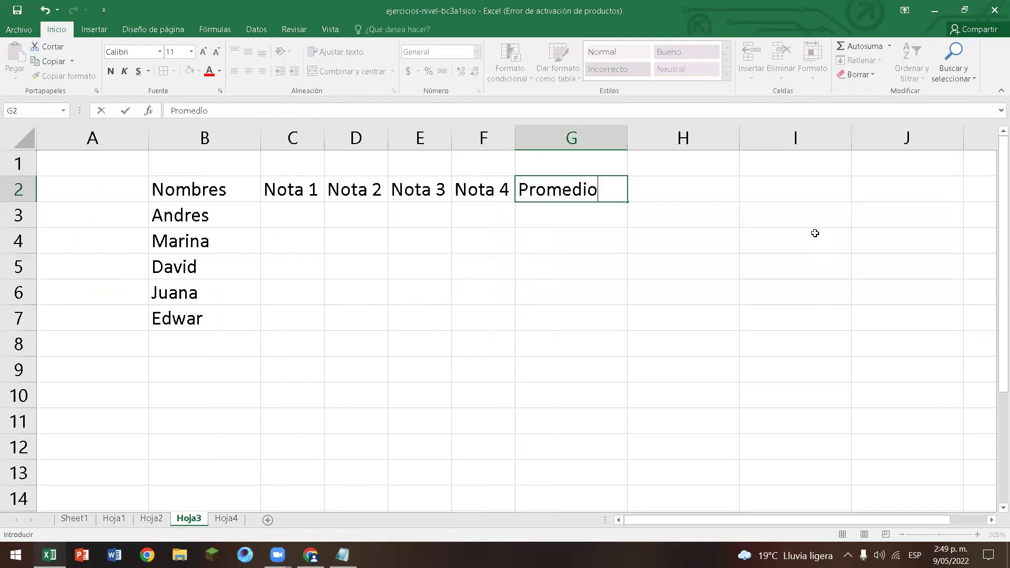
pyautogui.click(682, 204)
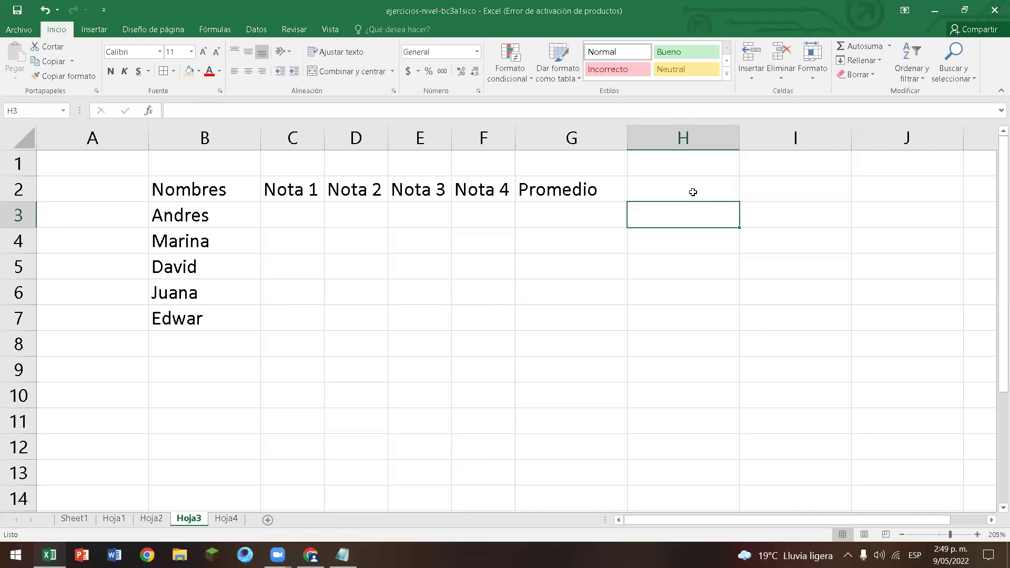
pyautogui.click(693, 191)
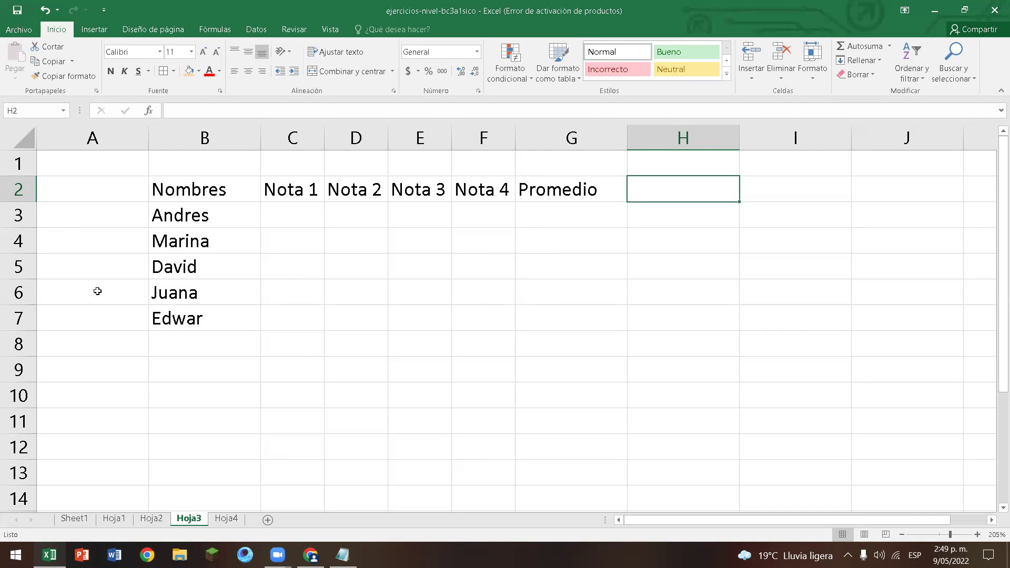
# Apply borders to all cells of the grades table, range B2:G7.
pyautogui.moveTo(228, 192); pyautogui.dragTo(555, 329)
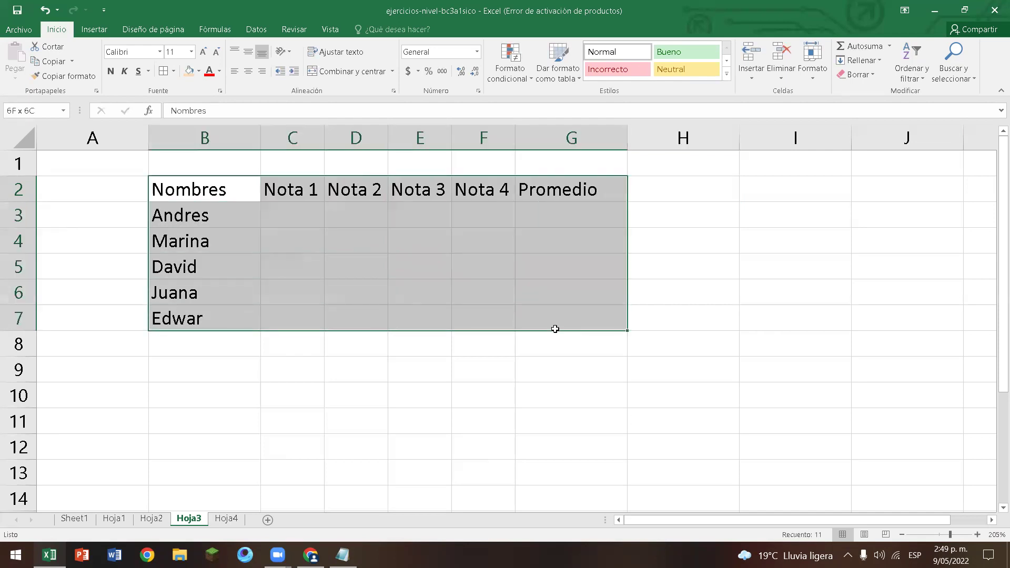
pyautogui.click(174, 71)
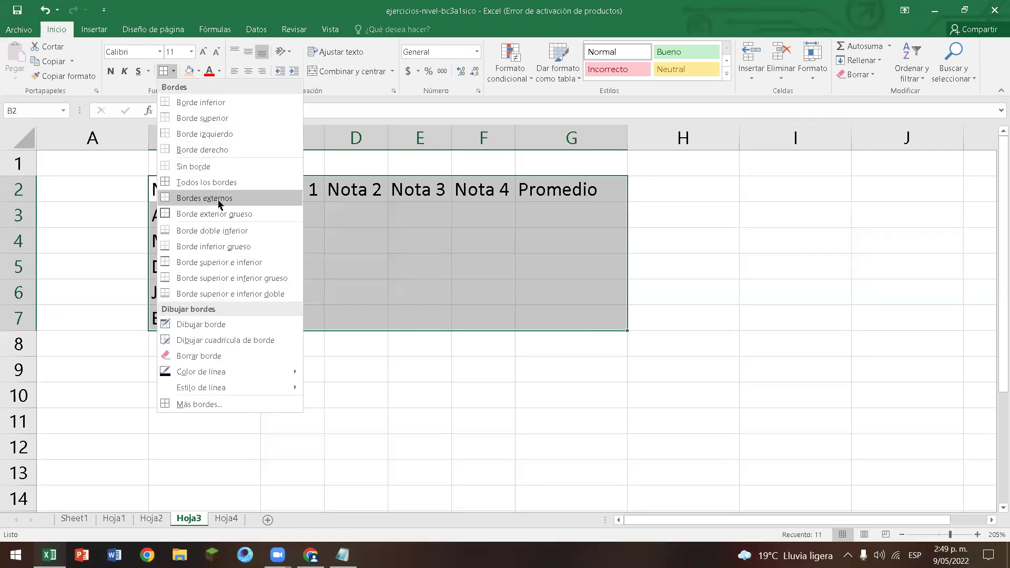
pyautogui.click(228, 182)
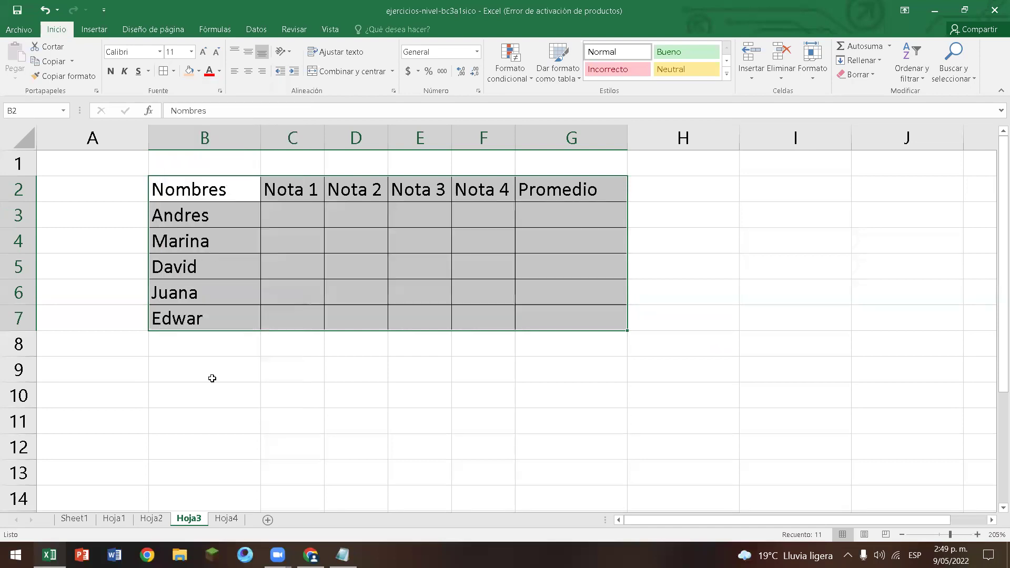
pyautogui.click(212, 432)
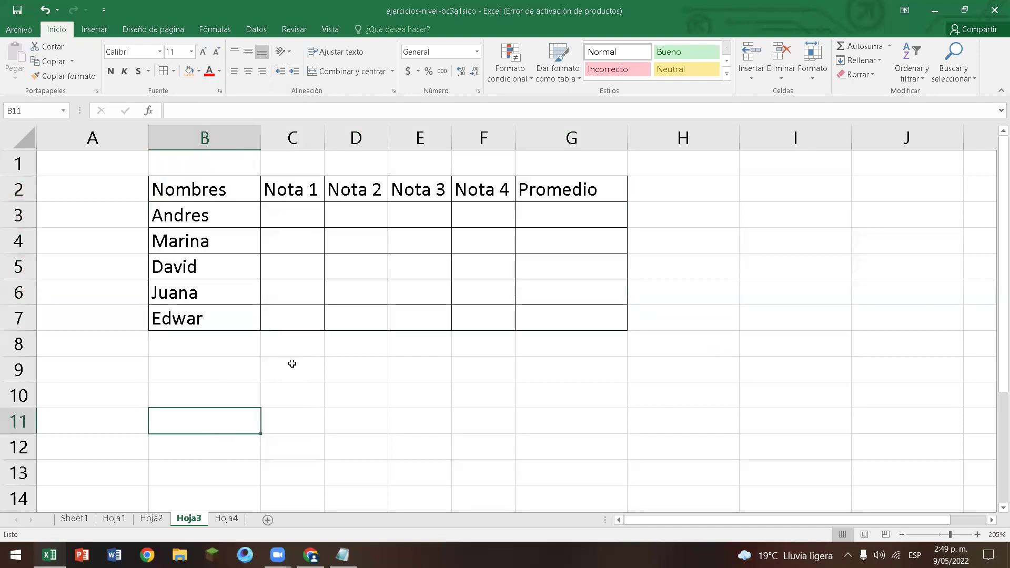
# Center the headings in B2:G2 horizontally and vertically and make them bold.
pyautogui.moveTo(233, 181); pyautogui.dragTo(555, 198)
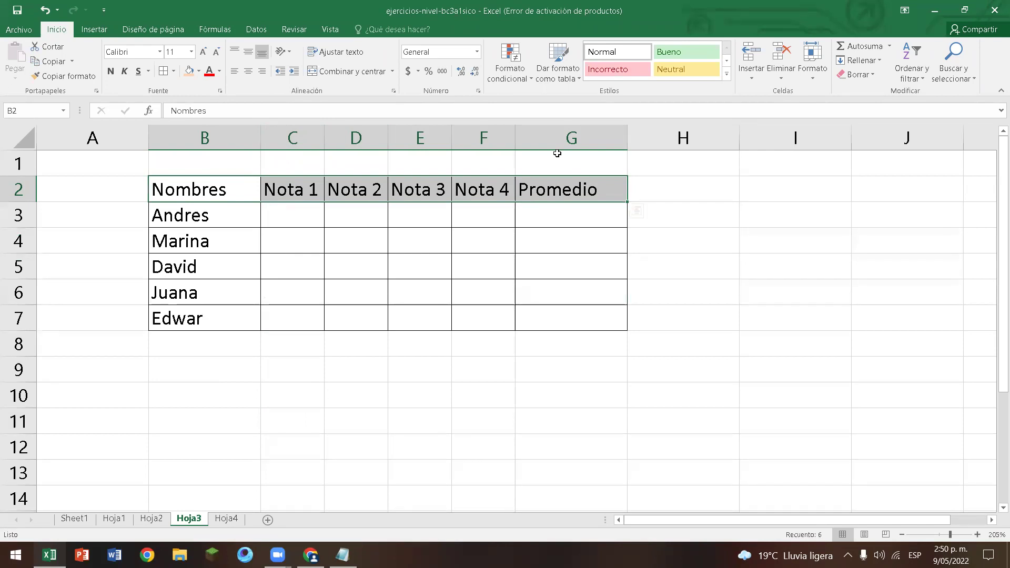
pyautogui.click(248, 71)
pyautogui.click(248, 51)
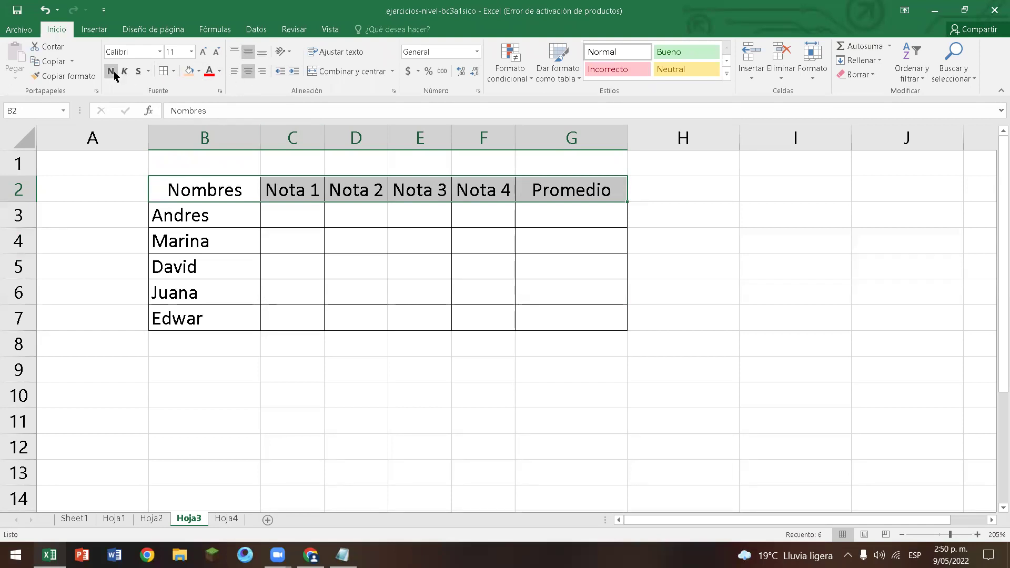
pyautogui.click(115, 75)
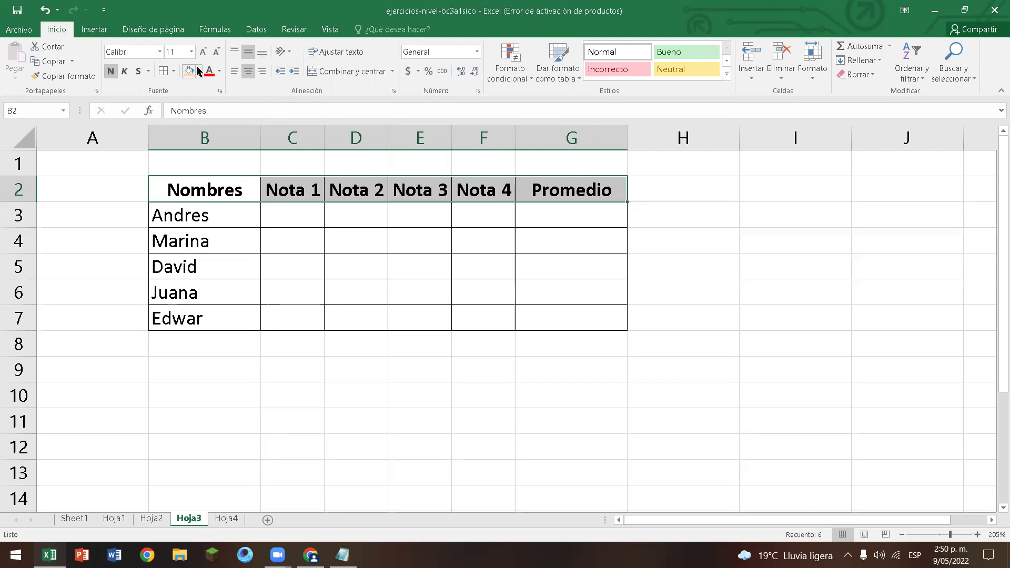
# Fill the heading cells B2:G2 with a light gray theme color.
pyautogui.click(199, 72)
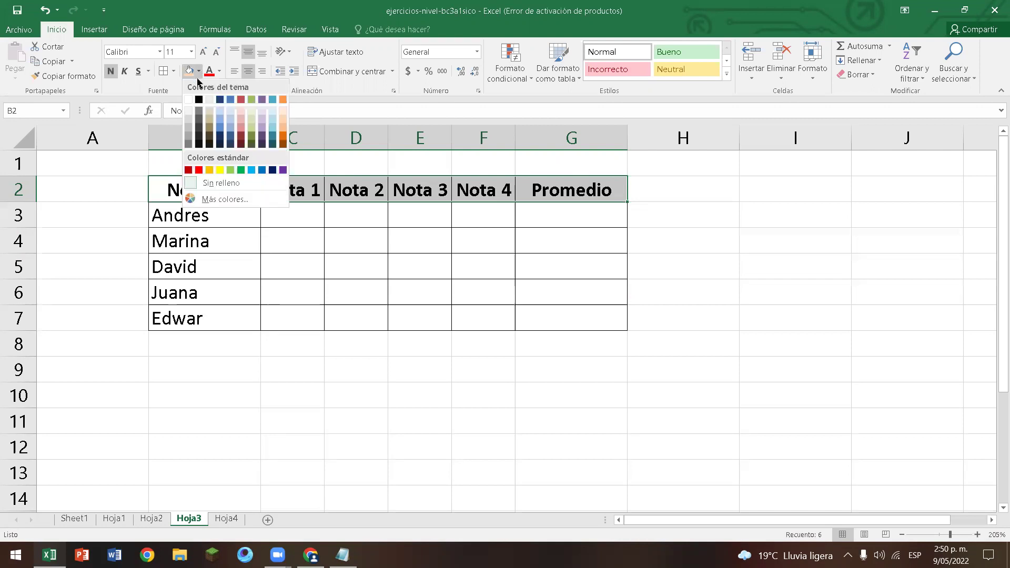
pyautogui.click(188, 120)
pyautogui.click(298, 217)
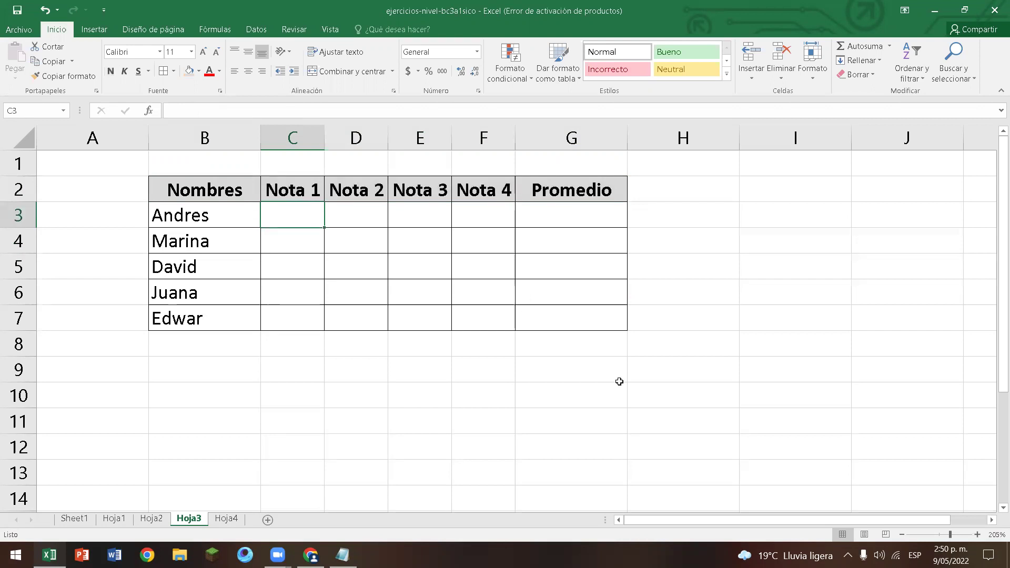
pyautogui.press('pagedown')
pyautogui.press('Up')
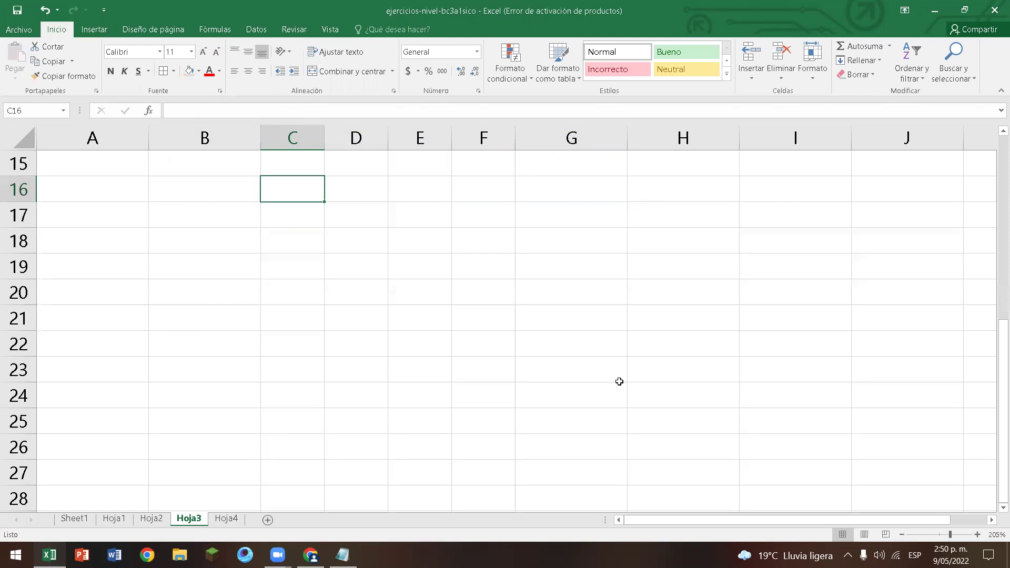
pyautogui.press('Left')
pyautogui.press('Left')
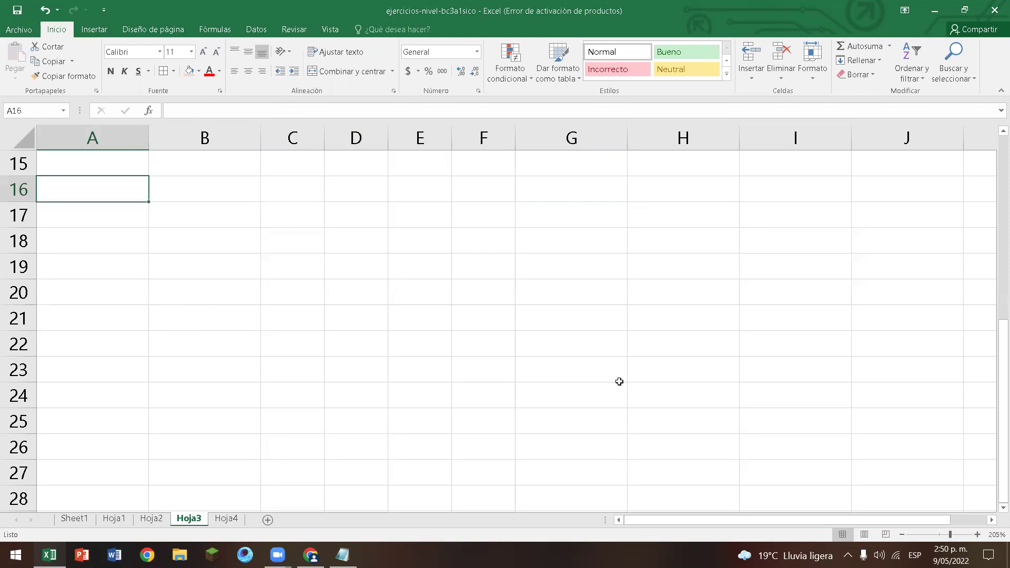
pyautogui.press('pageup')
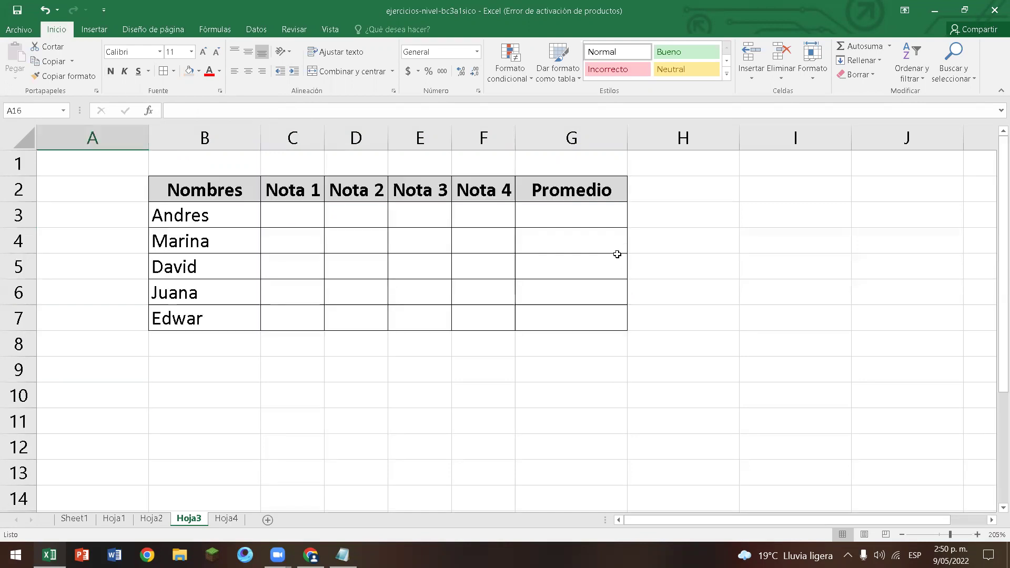
# Enter the "Nota 1" grades 3,4, 3,6, 4,6, 5 and 2,9 down cells C3:C7.
pyautogui.click(306, 214)
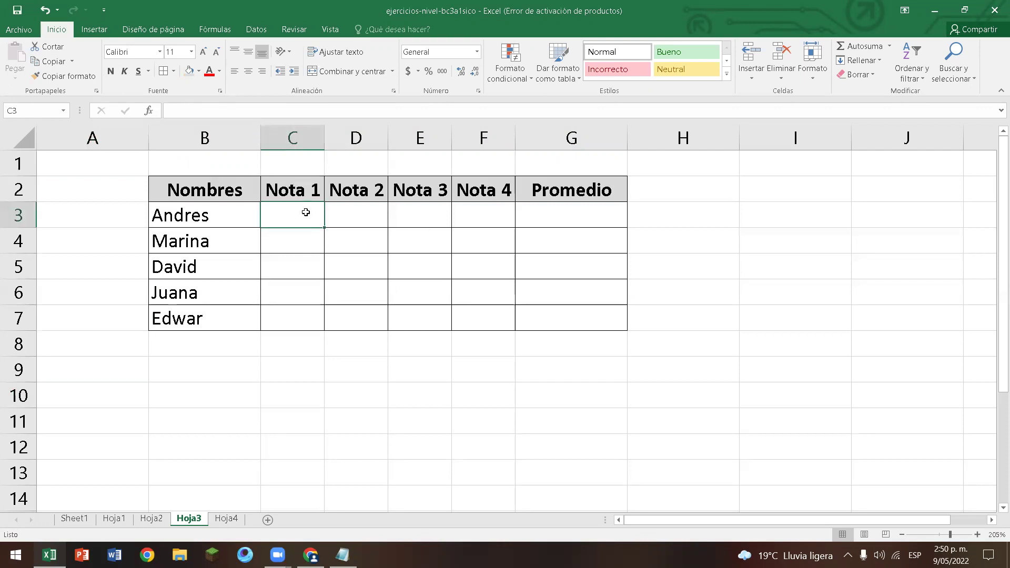
pyautogui.write('3,4')
pyautogui.press('Return')
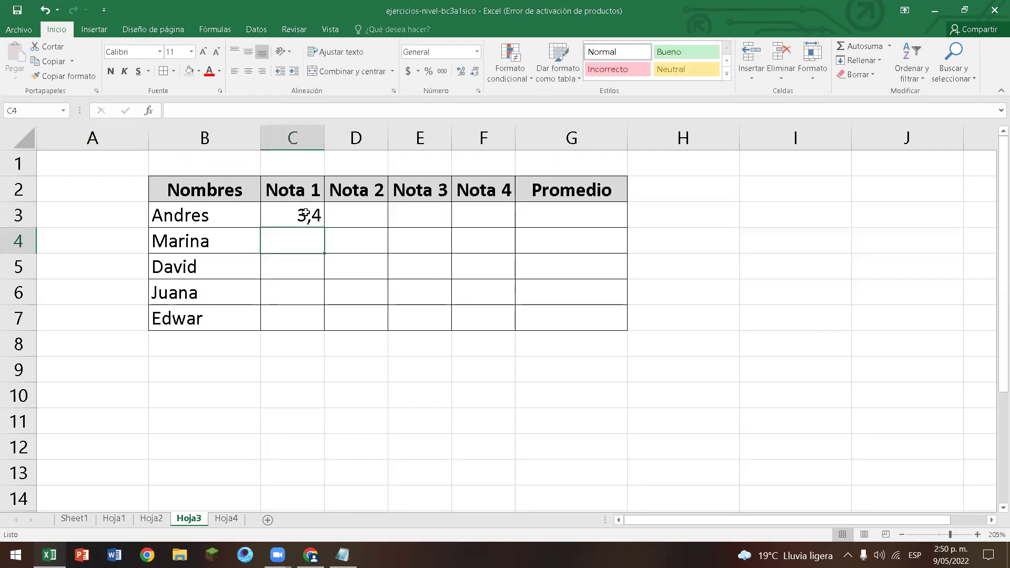
pyautogui.write('3,6')
pyautogui.press('Return')
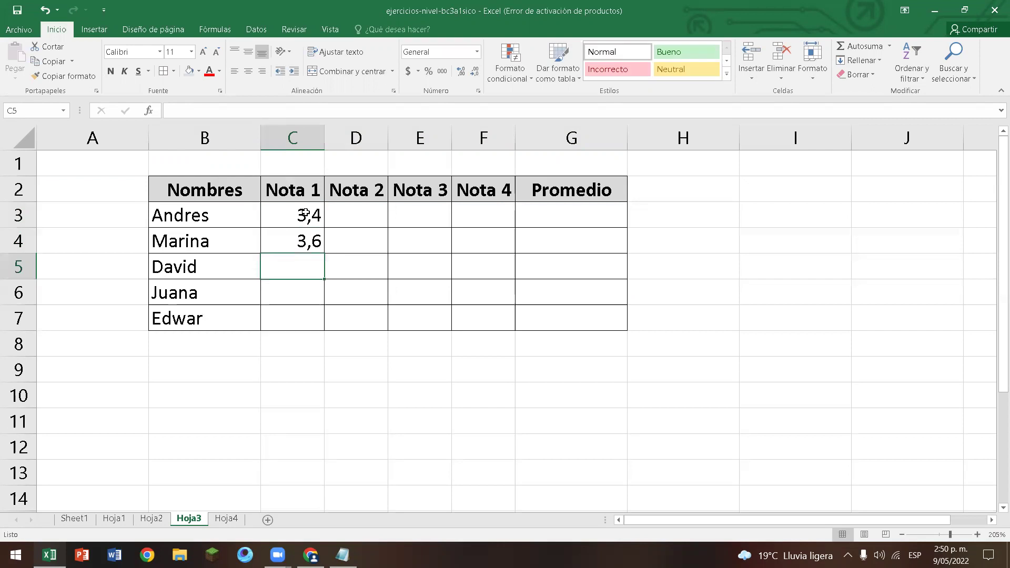
pyautogui.write('4,6')
pyautogui.press('Return')
pyautogui.write('5')
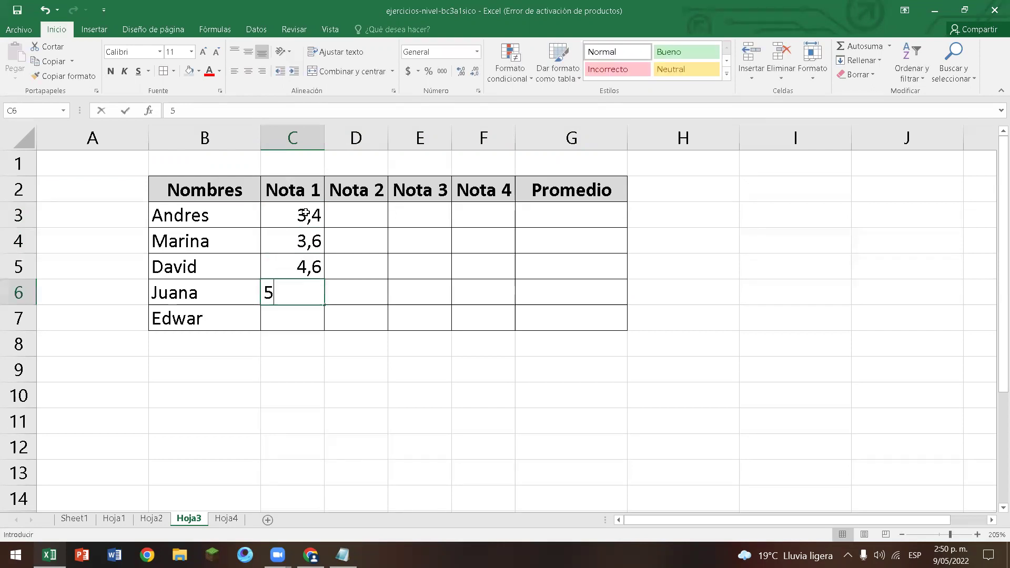
pyautogui.press('Return')
pyautogui.write('2,9')
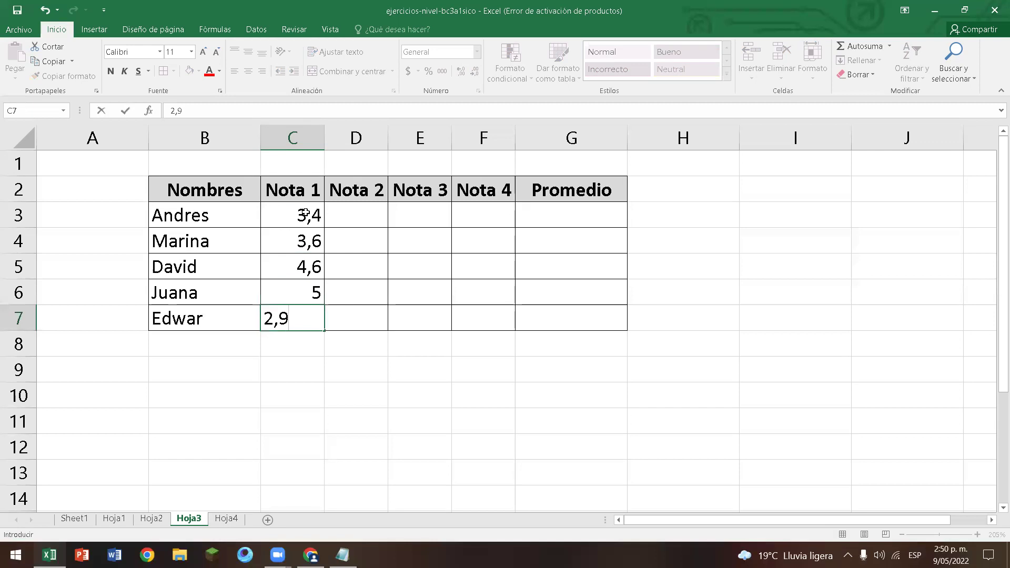
# Enter the "Nota 2" grades 3,6, 3,9, 3, 2,7 and 1,9 down cells D3:D7.
pyautogui.click(341, 209)
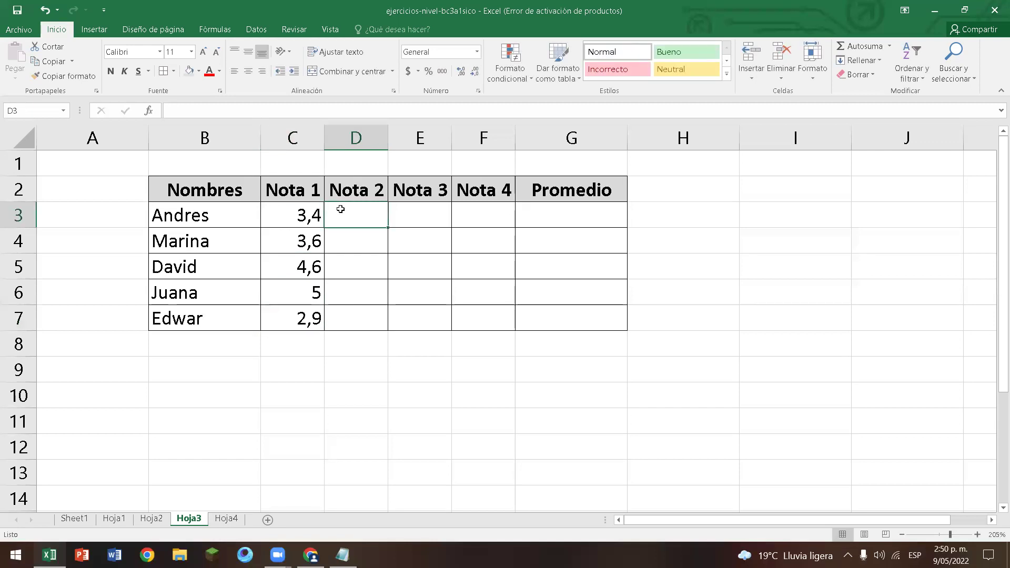
pyautogui.write('3,6')
pyautogui.press('Return')
pyautogui.write('3,9')
pyautogui.press('Return')
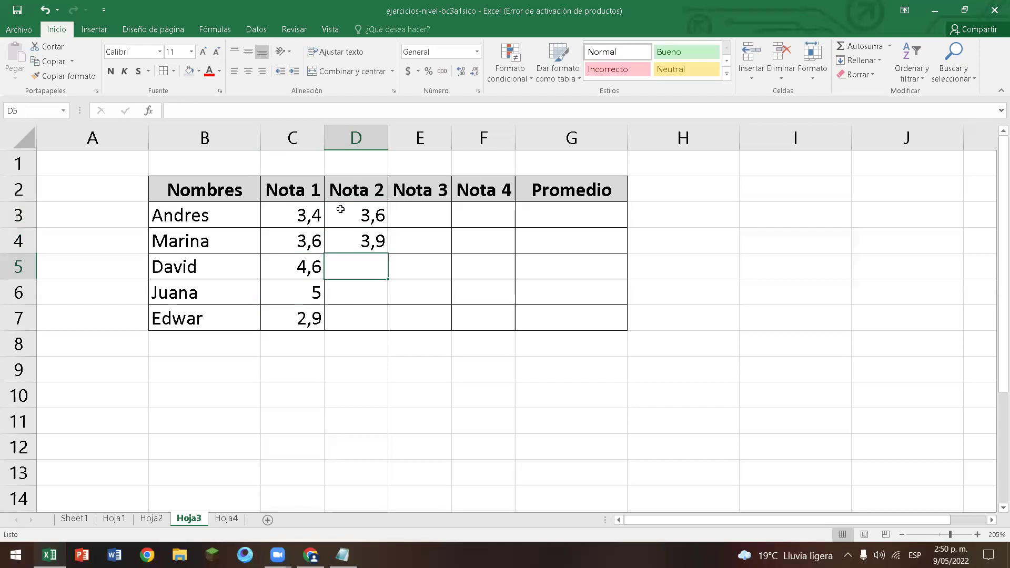
pyautogui.write('3,')
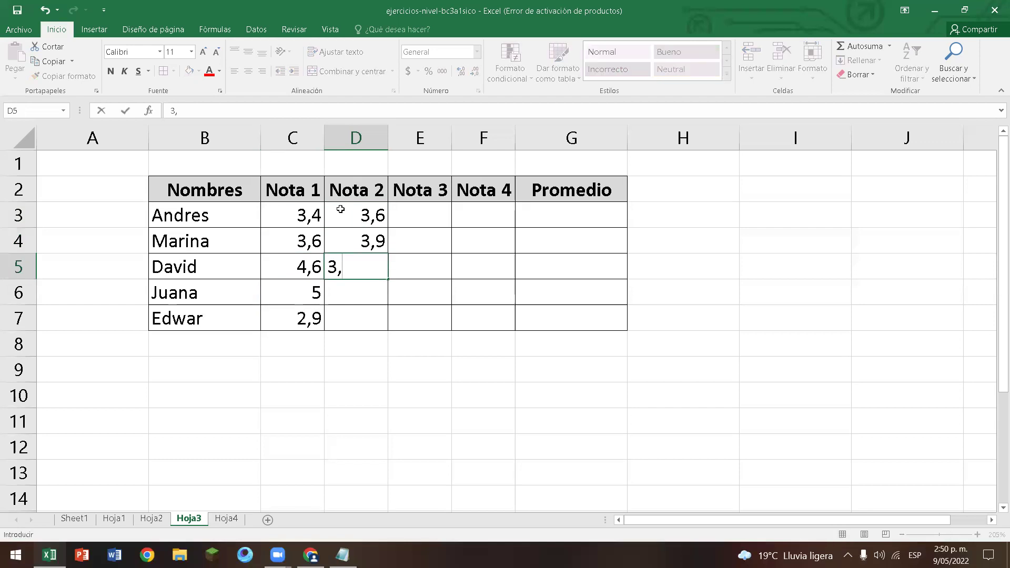
pyautogui.press('Return')
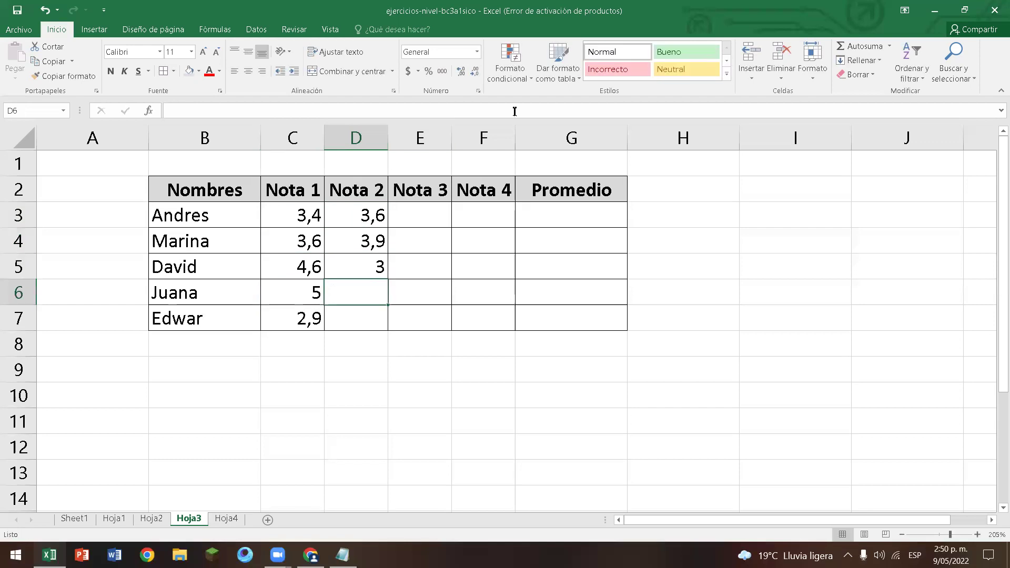
pyautogui.write('2,')
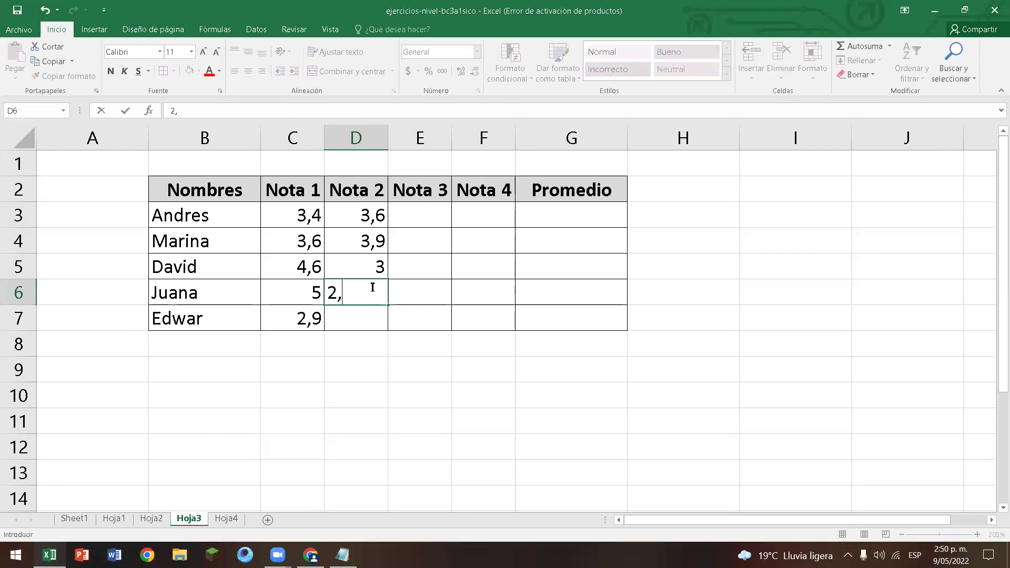
pyautogui.write('7')
pyautogui.press('Return')
pyautogui.write('1,9')
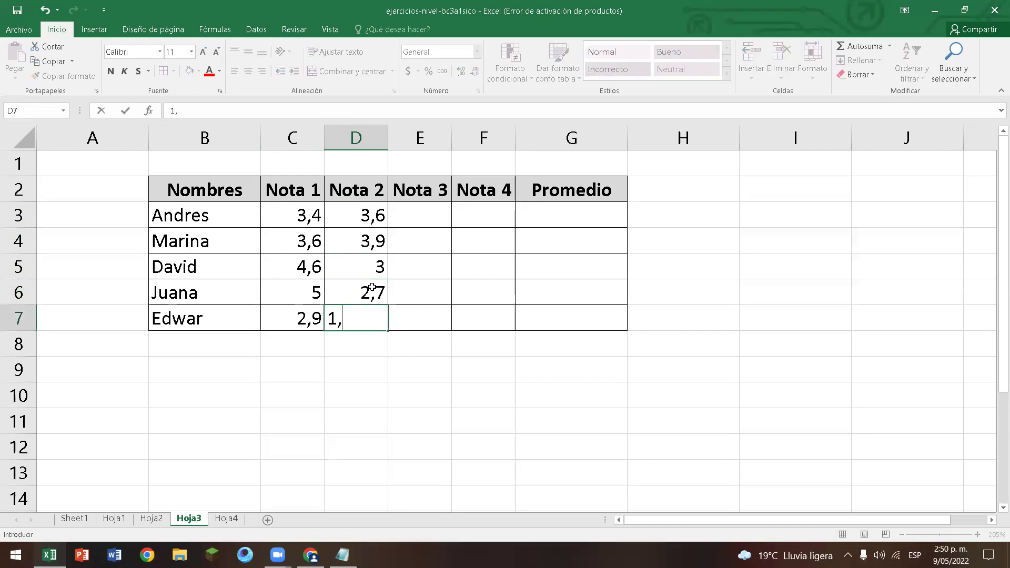
# Enter the grade 3,3 in E3, and overwrite D3 with 2,3 and C3 with 4,5.
pyautogui.click(416, 219)
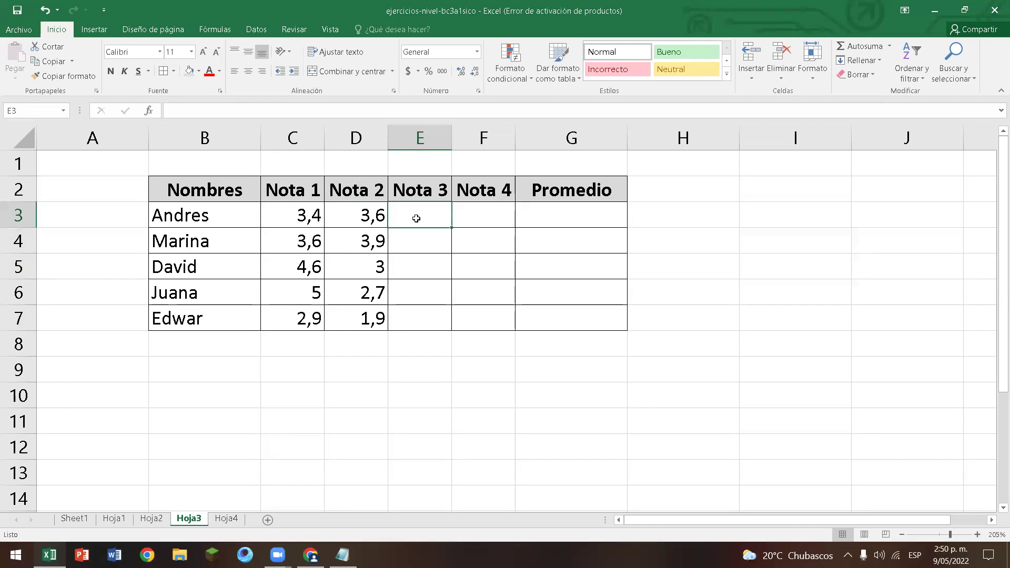
pyautogui.write('3,3')
pyautogui.press('Left')
pyautogui.write('2,3')
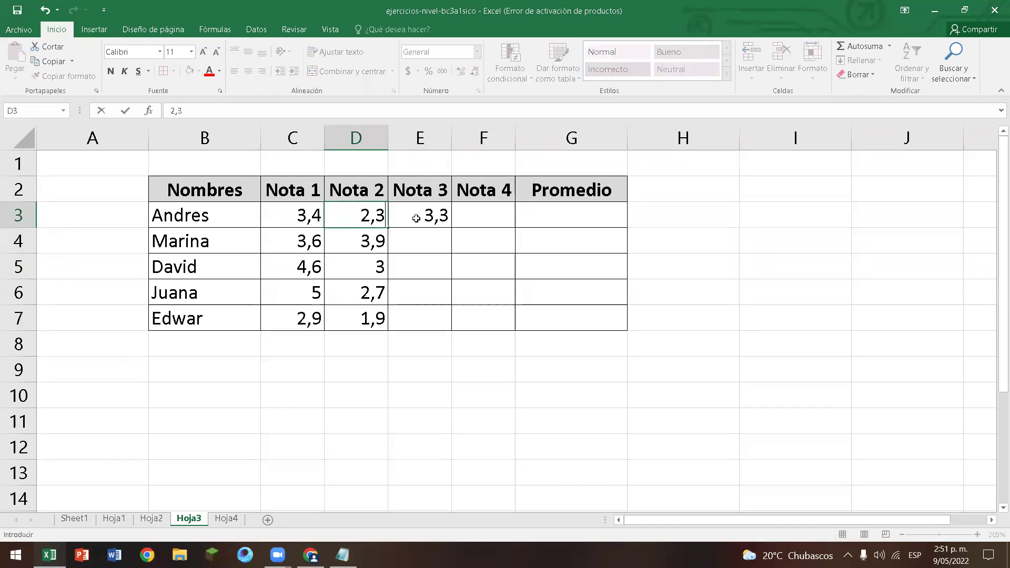
pyautogui.press('Left')
pyautogui.write('4,5')
# Try entering 4,3 over the name in cell B3 and undo the entry.
pyautogui.press('Left')
pyautogui.write('4,3')
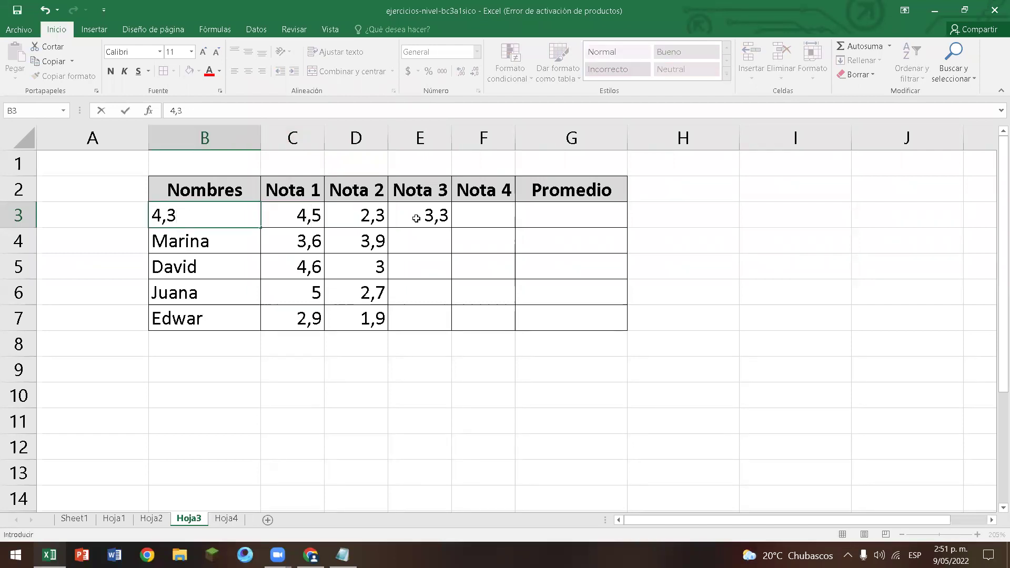
pyautogui.hotkey('ctrl', 'z')
pyautogui.hotkey('ctrl', 'y')
pyautogui.hotkey('ctrl', 'z')
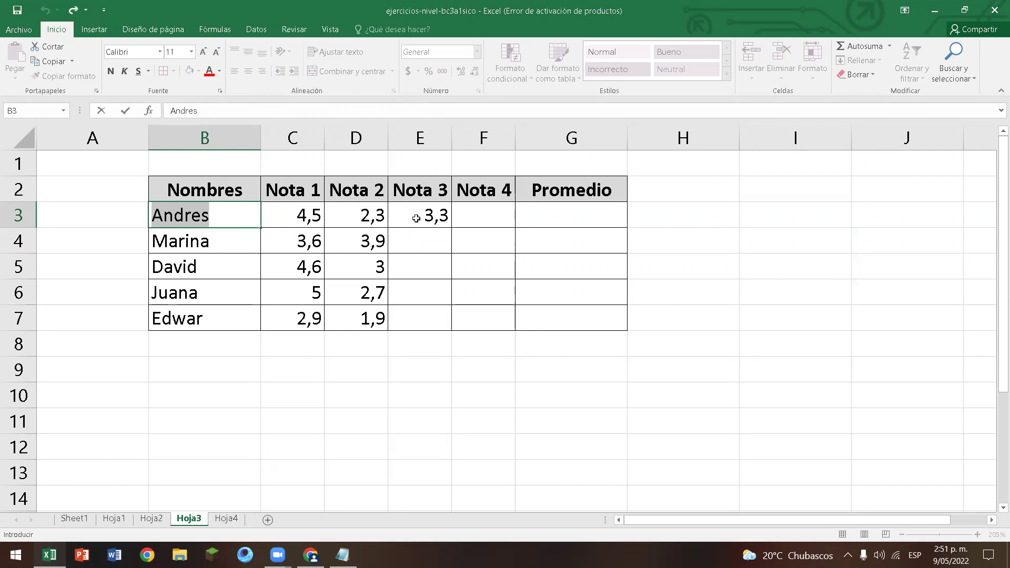
# Enter the remaining "Nota 3" grades 3,5, 2,5, 4,9 and 5 down cells E4:E7.
pyautogui.click(421, 256)
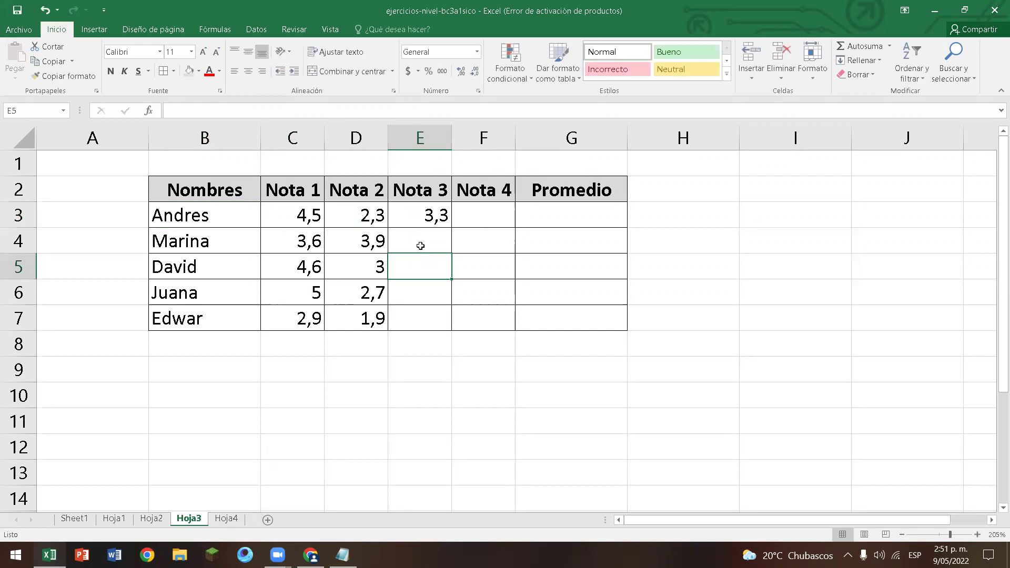
pyautogui.click(421, 246)
pyautogui.write('3,5')
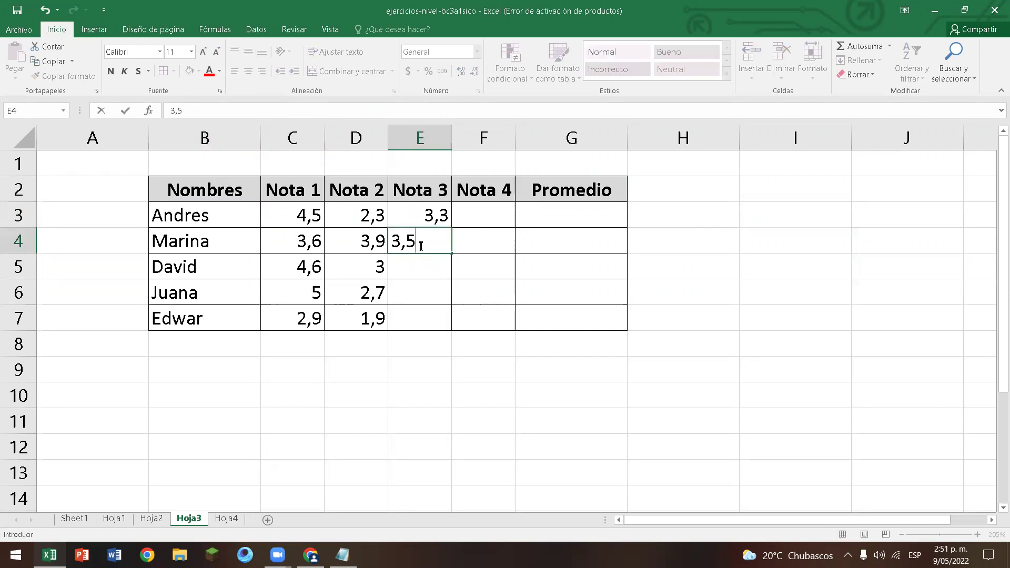
pyautogui.press('Return')
pyautogui.write('2,5')
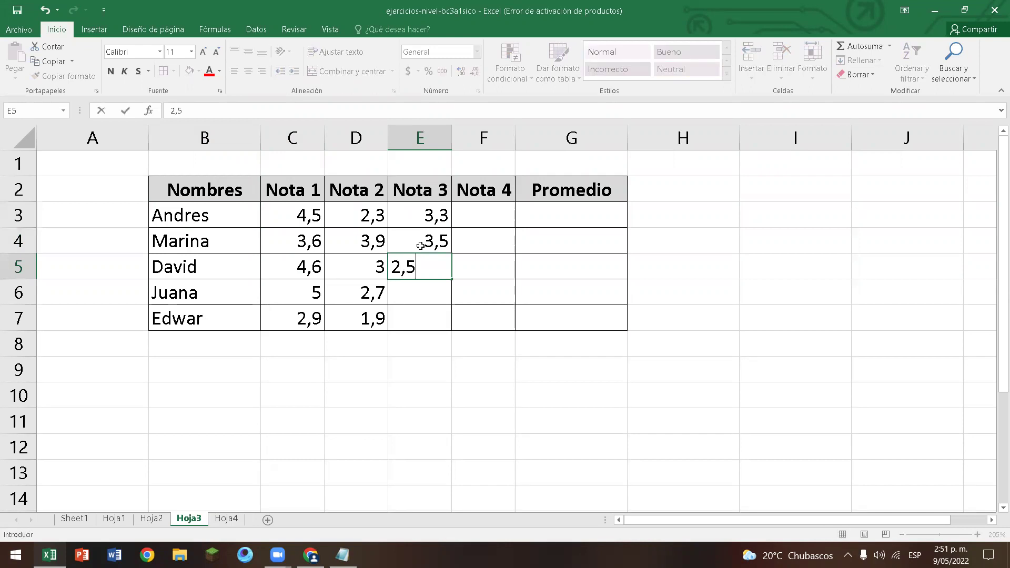
pyautogui.press('Return')
pyautogui.write('4,9')
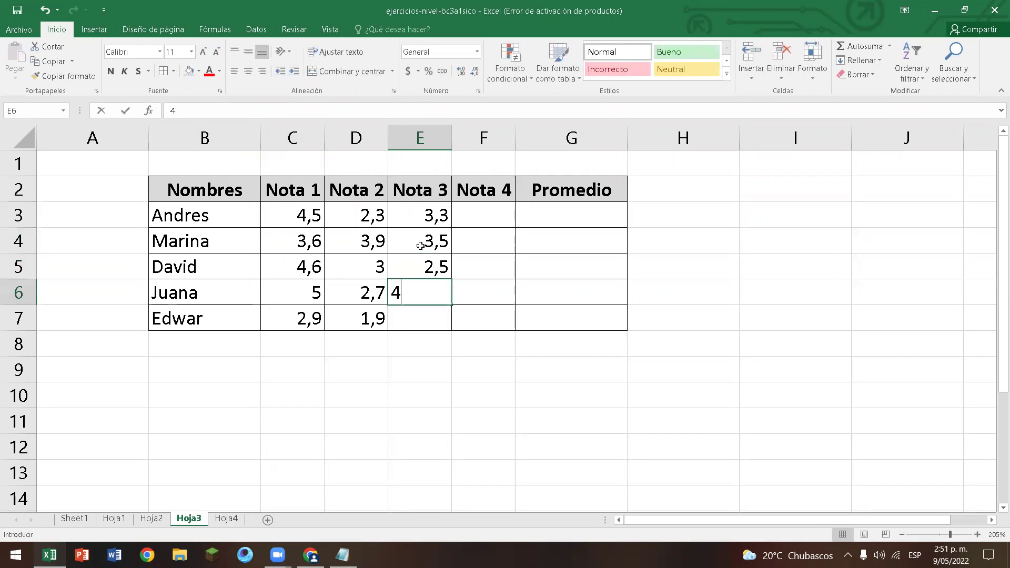
pyautogui.press('Return')
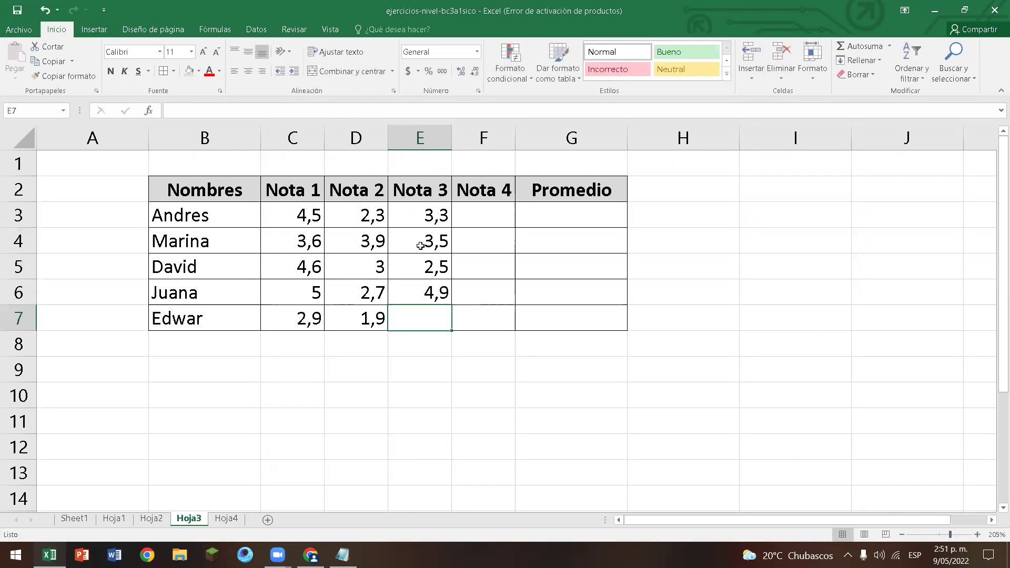
pyautogui.write('5')
# Enter the "Nota 4" grades 2,5, 3,2, 3,8, 2,5 and 3,6 down cells F3:F7.
pyautogui.click(490, 211)
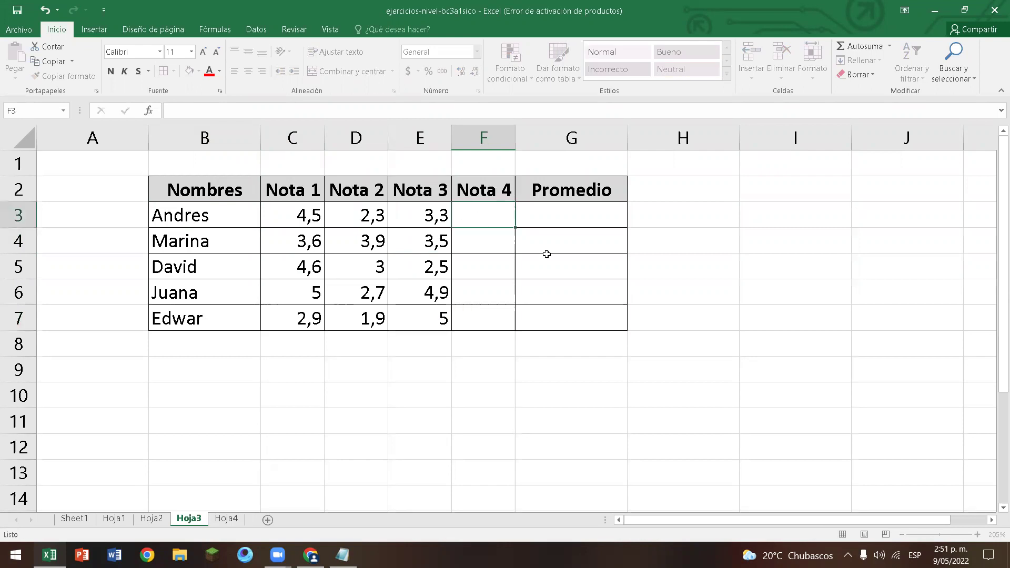
pyautogui.write('2,5')
pyautogui.press('Return')
pyautogui.write('3,2')
pyautogui.press('Return')
pyautogui.write('3,8')
pyautogui.press('Return')
pyautogui.write('2,5')
pyautogui.press('Return')
pyautogui.write('3,6')
pyautogui.press('Return')
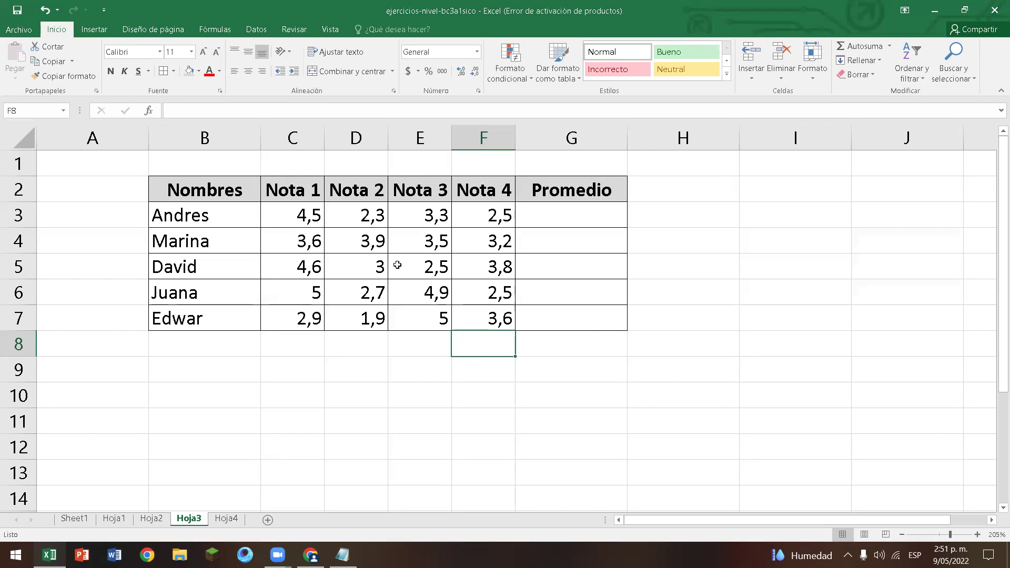
# Change the average column's heading in G2 to "Promedio 1".
pyautogui.moveTo(308, 220); pyautogui.dragTo(505, 324)
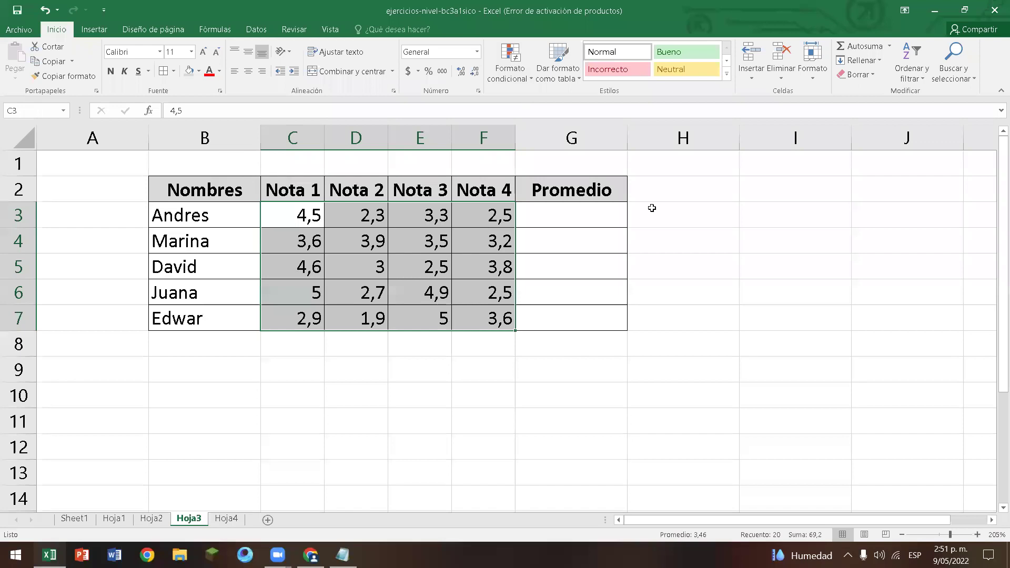
pyautogui.doubleClick(611, 190)
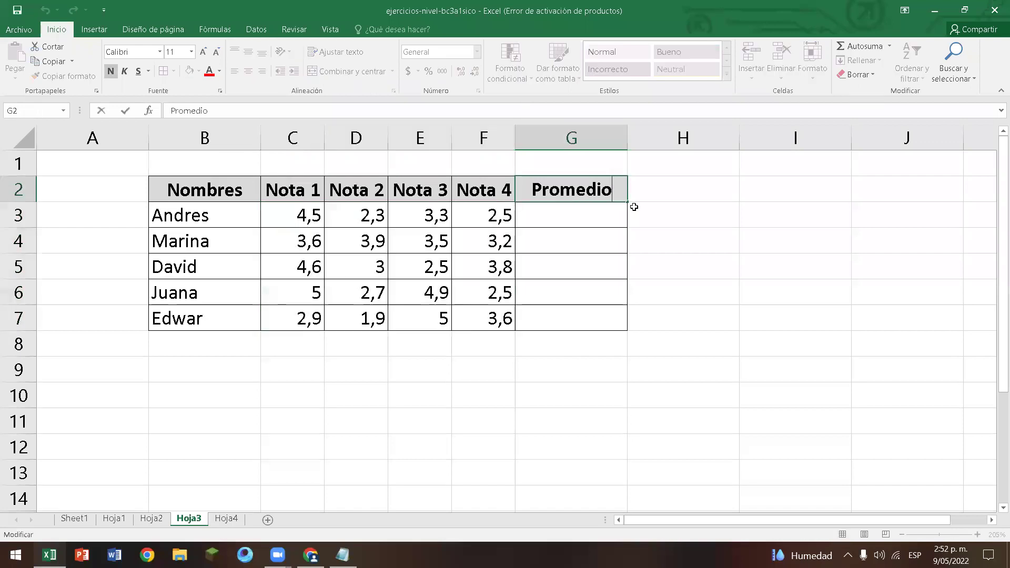
pyautogui.write('1')
pyautogui.press('Return')
# Autofill the G2 heading into H2 as "Promedio 2" and apply all borders to the cells G3:H7.
pyautogui.click(612, 186)
pyautogui.moveTo(624, 202); pyautogui.dragTo(706, 203)
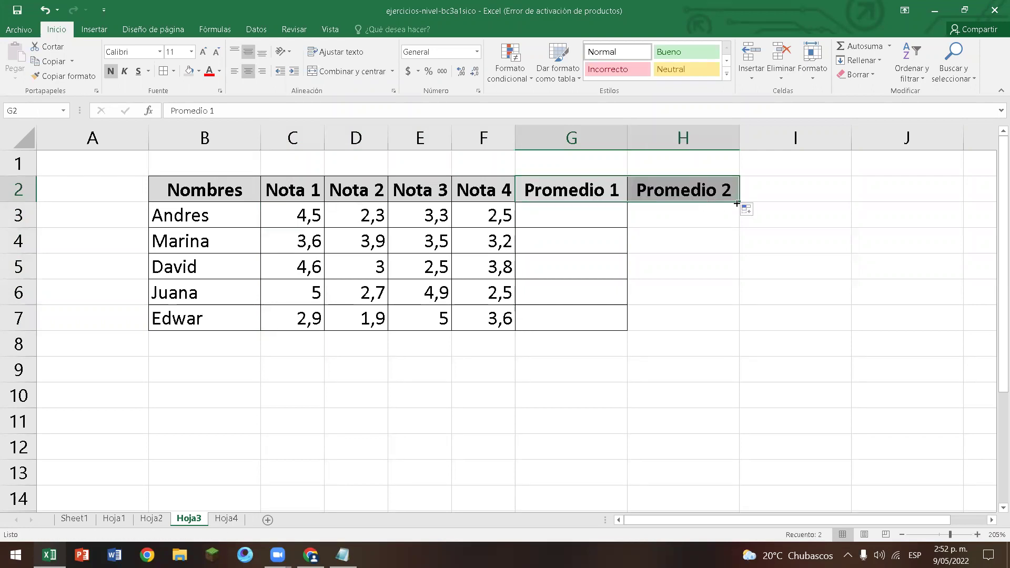
pyautogui.moveTo(603, 220); pyautogui.dragTo(729, 325)
pyautogui.click(166, 76)
# Label the cells below the two average columns "Formula" in G8 and "Funcion" in H8.
pyautogui.click(562, 341)
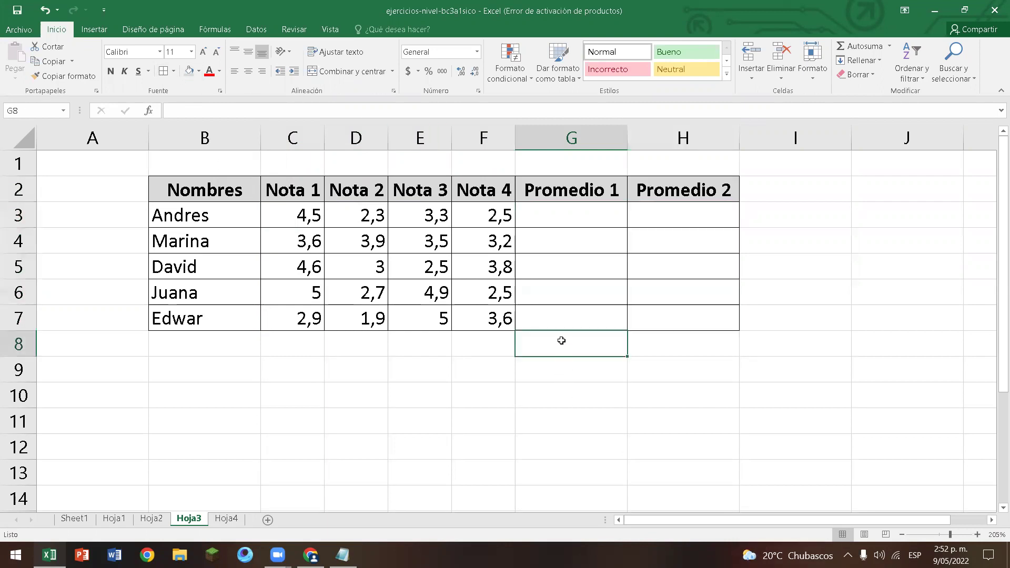
pyautogui.write('Form')
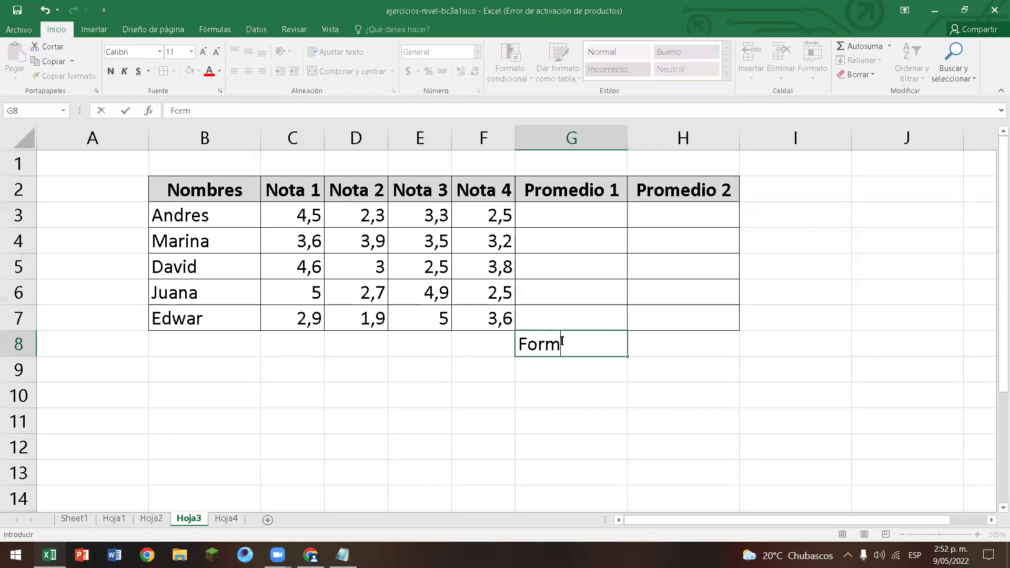
pyautogui.write('ula')
pyautogui.press('Return')
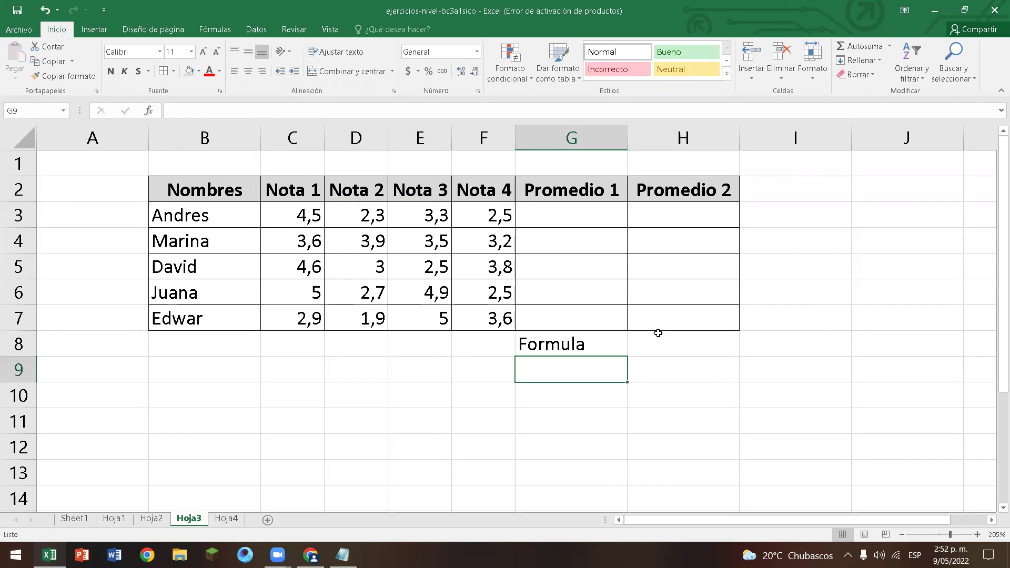
pyautogui.click(677, 340)
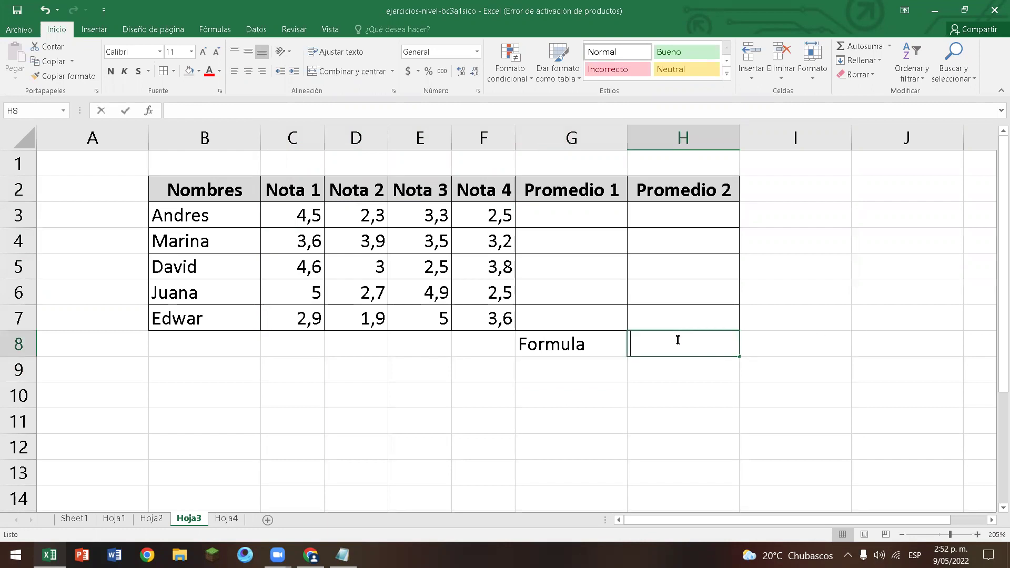
pyautogui.write('Función')
pyautogui.press('Return')
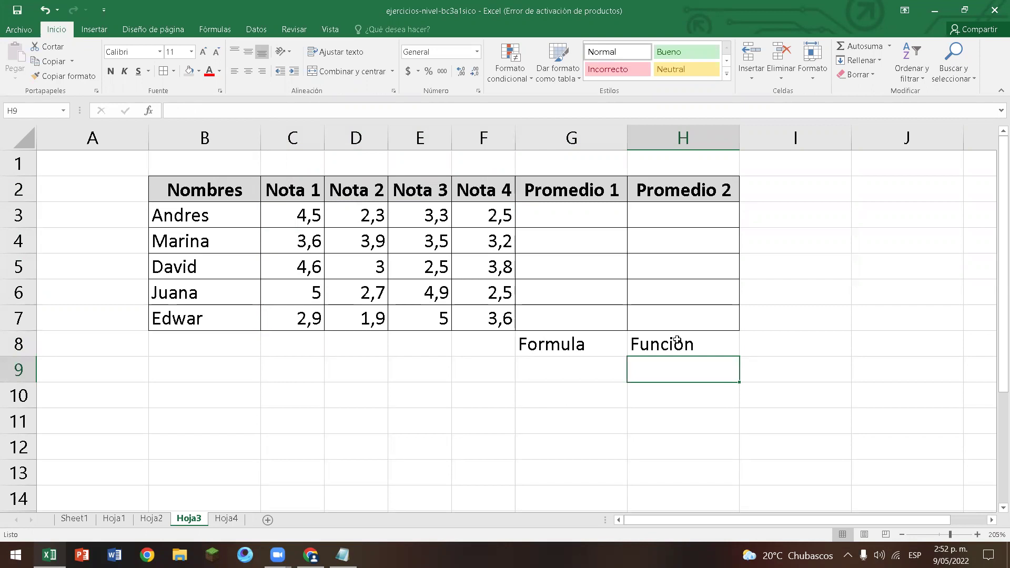
# Enter the sample formula =(nota1+nota2+nota3+nota4)/4 in cell G9.
pyautogui.click(546, 368)
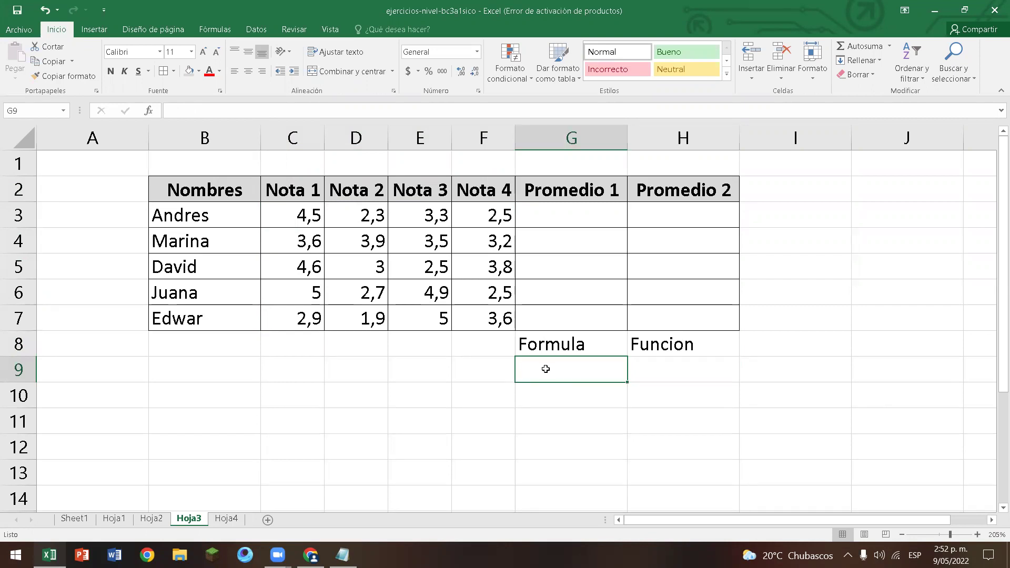
pyautogui.write('=(noa')
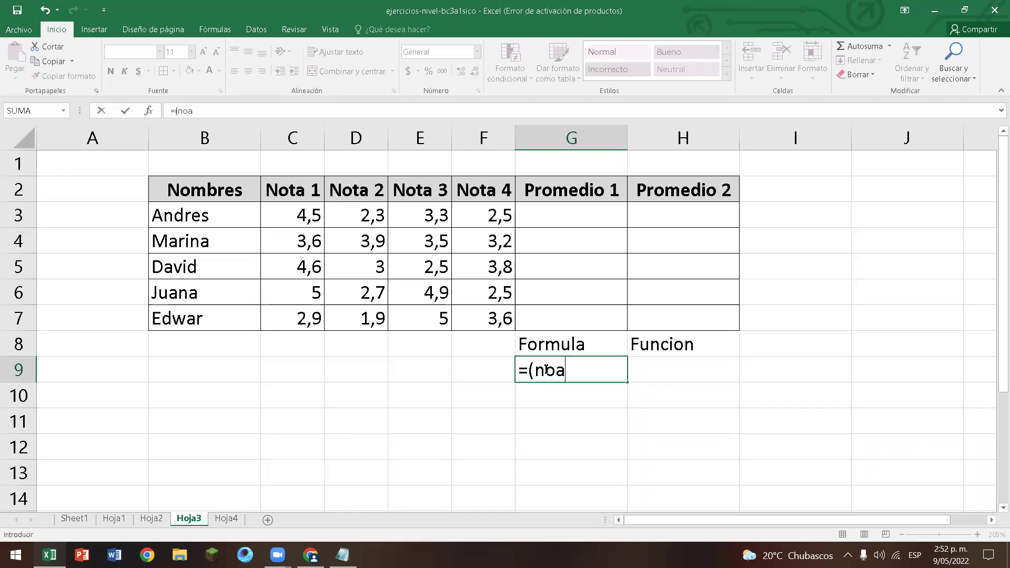
pyautogui.press('BackSpace')
pyautogui.write('ta1-')
pyautogui.press('BackSpace')
pyautogui.write('+not')
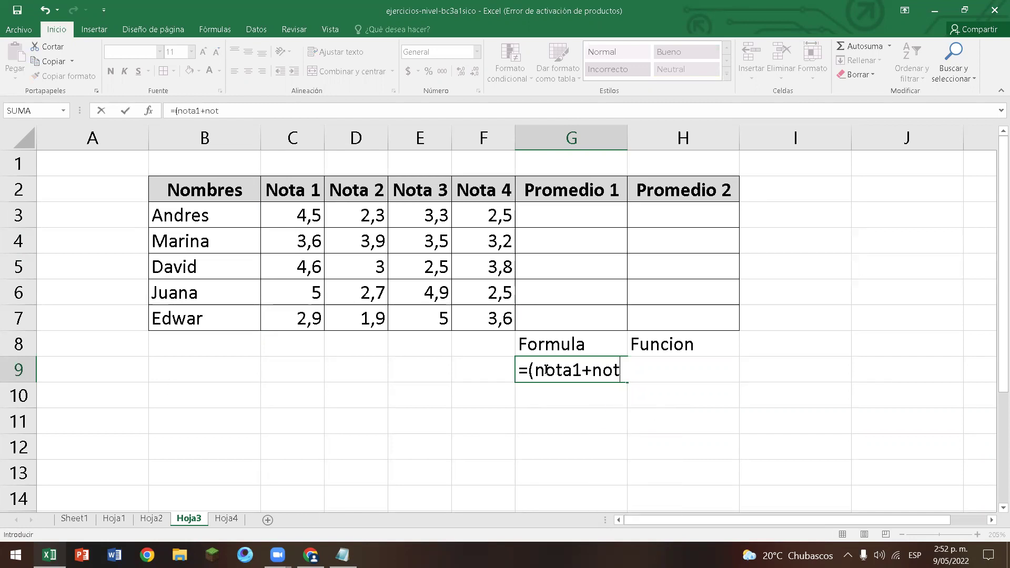
pyautogui.write('a2+nota3+nota4')
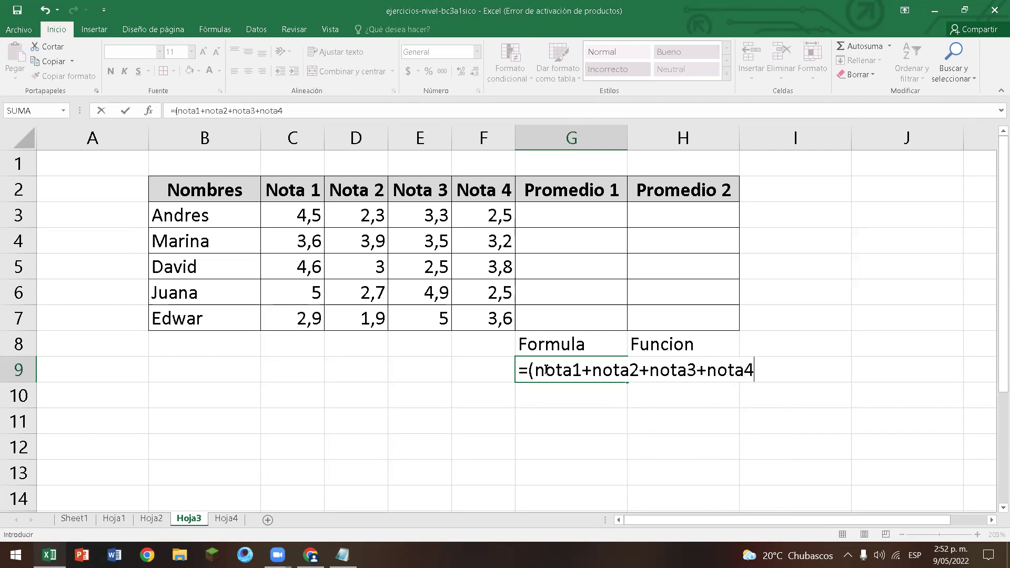
pyautogui.write(')/4')
pyautogui.press('Return')
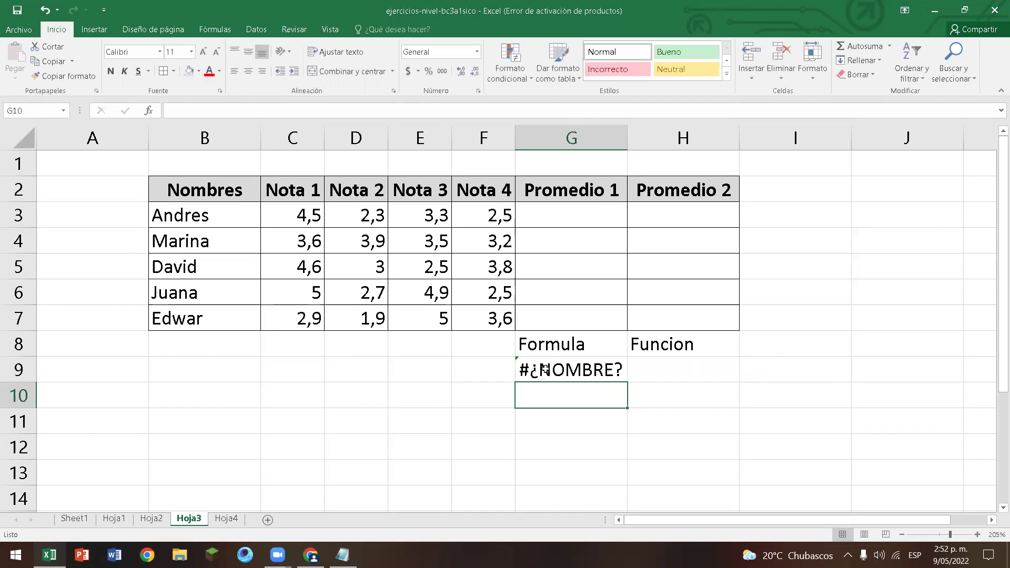
# Turn the sample formula in G9 into literal text by adding a leading apostrophe.
pyautogui.click(545, 370)
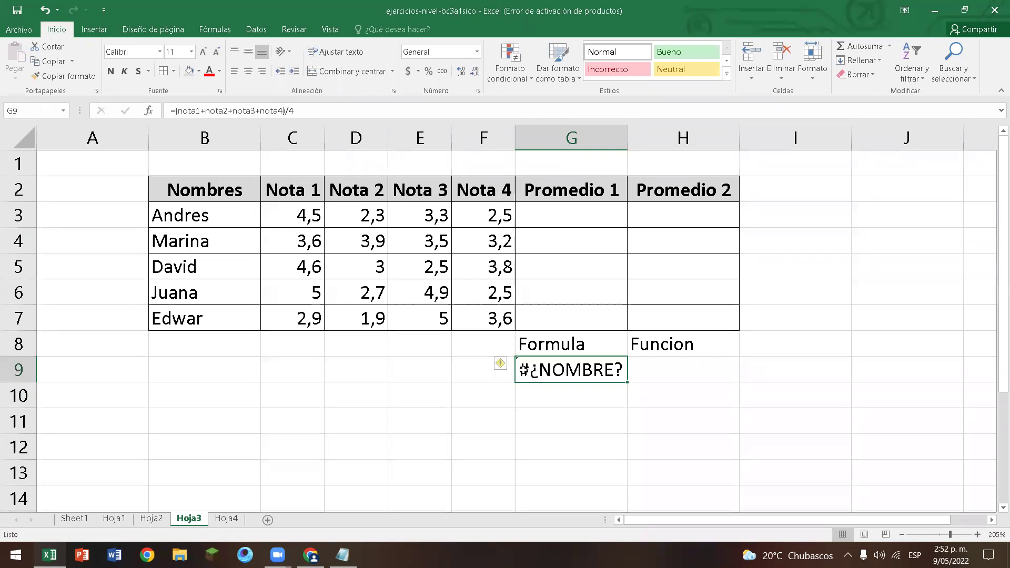
pyautogui.doubleClick(529, 370)
pyautogui.press('Home')
pyautogui.write("'")
pyautogui.press('Return')
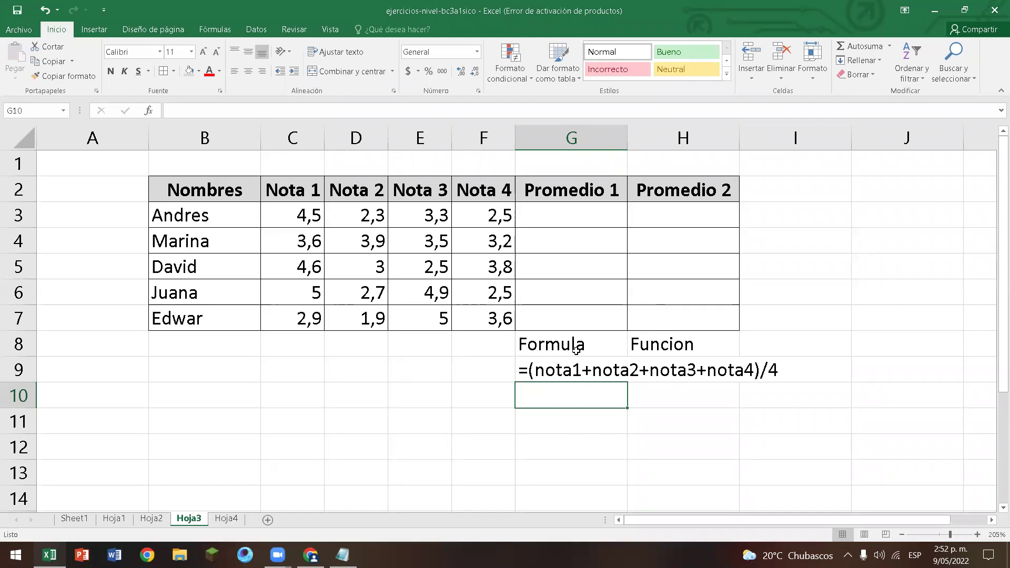
# Move the "Funcion" label from H8 to cell G11.
pyautogui.click(686, 356)
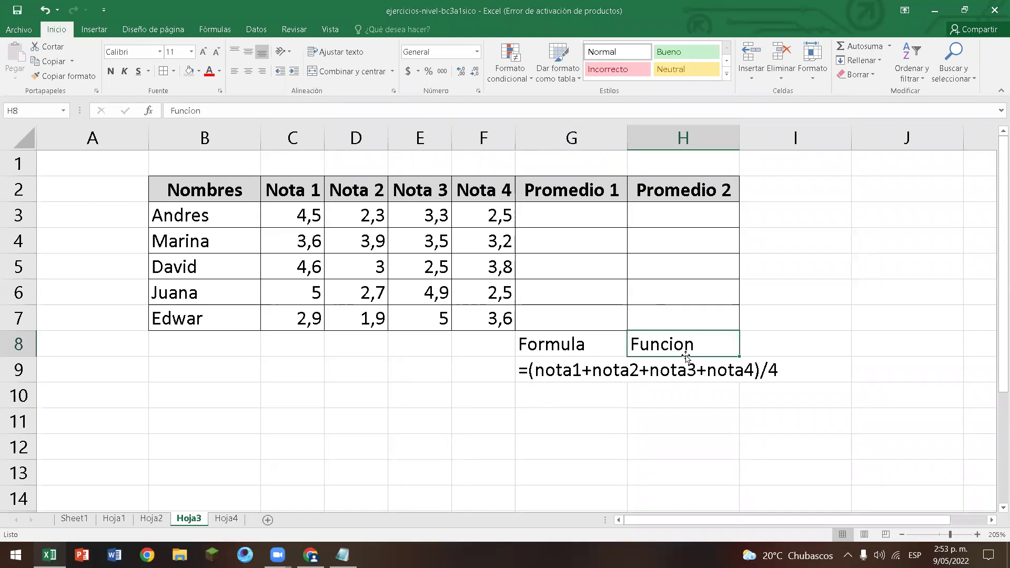
pyautogui.moveTo(686, 356); pyautogui.dragTo(579, 435)
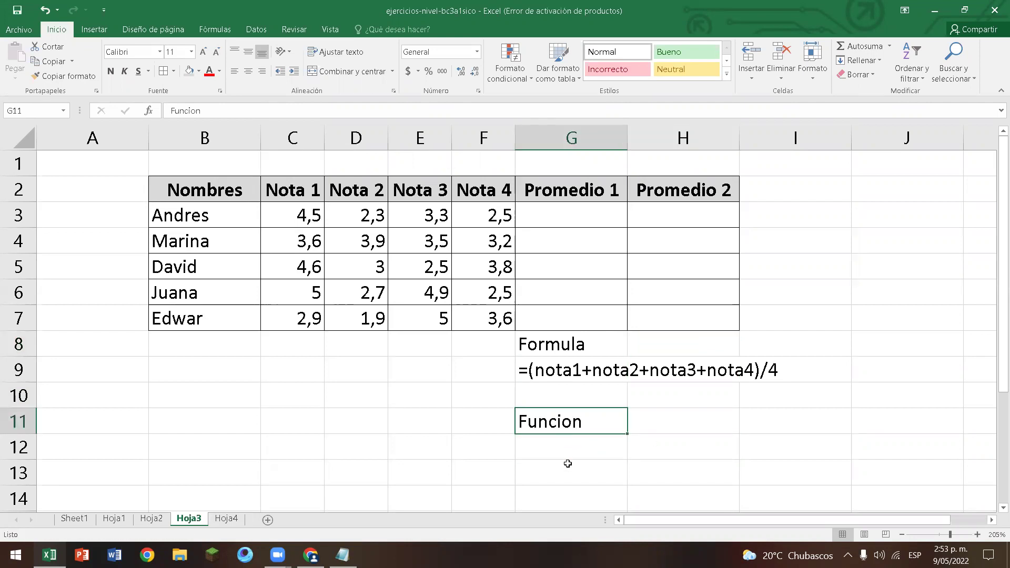
pyautogui.click(568, 464)
# Enter the sample function =PROMEDIO(nota1:nota4) in G12 as literal text with a leading apostrophe.
pyautogui.click(568, 442)
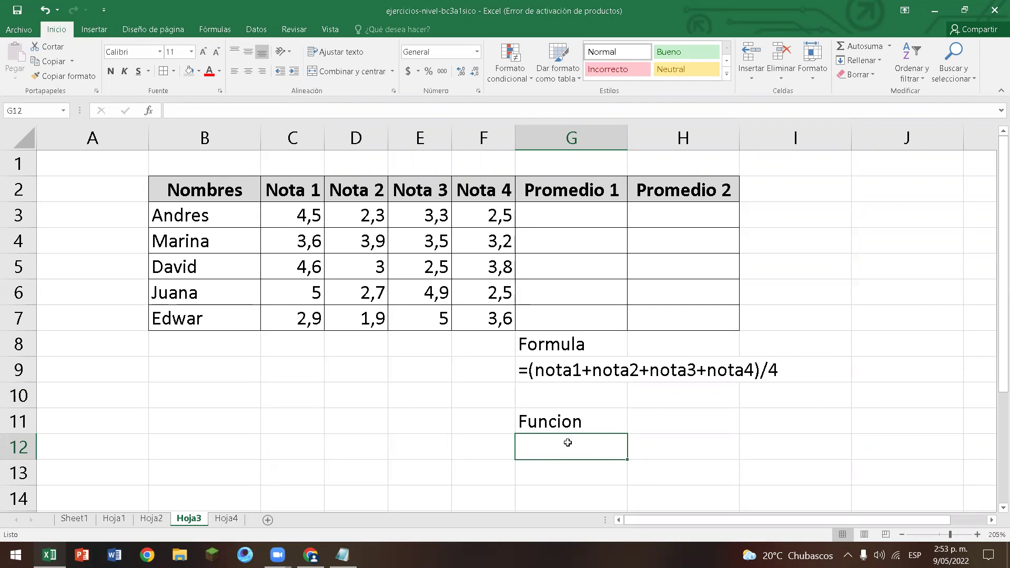
pyautogui.write('=promedio')
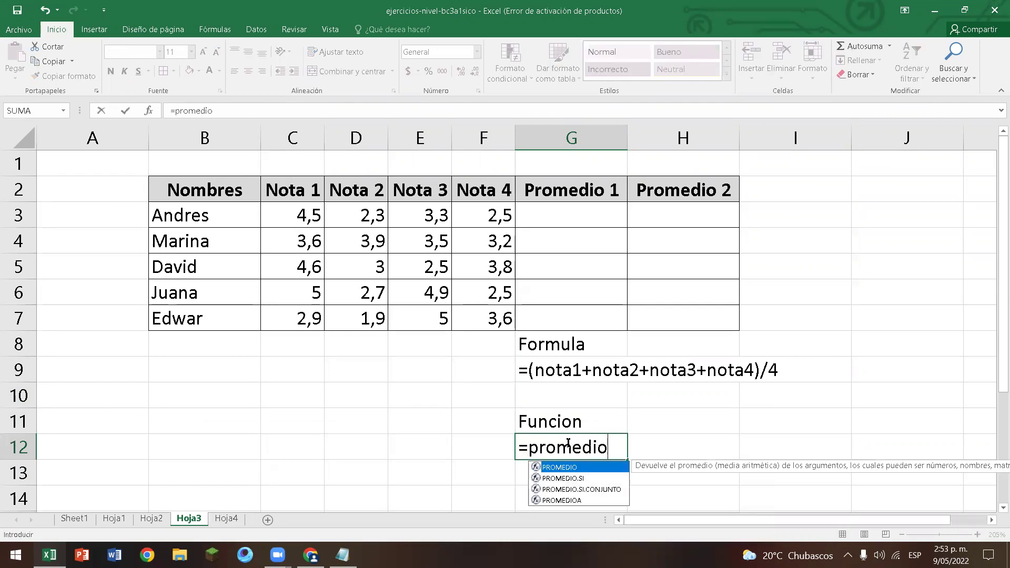
pyautogui.press('Tab')
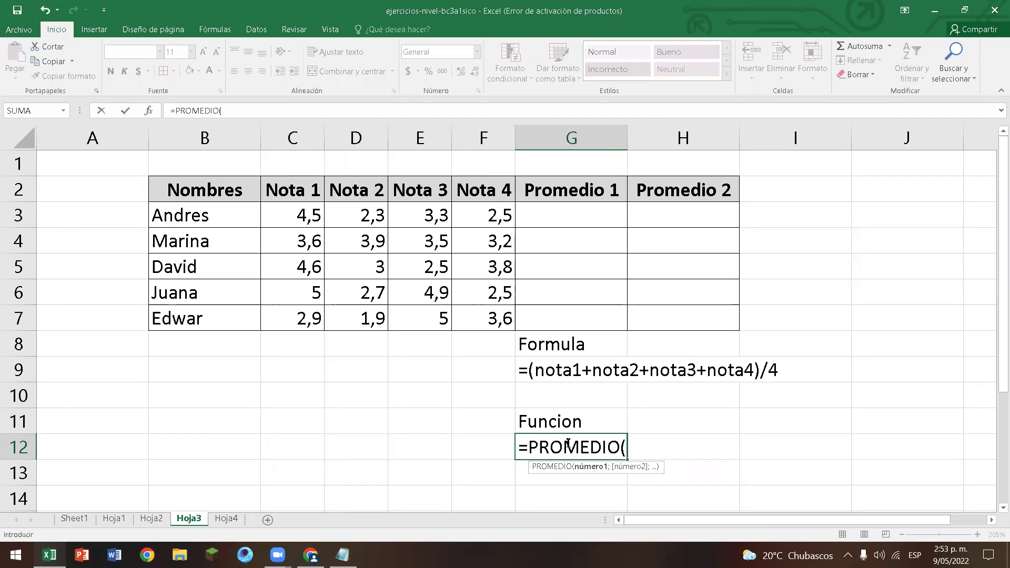
pyautogui.write('nota')
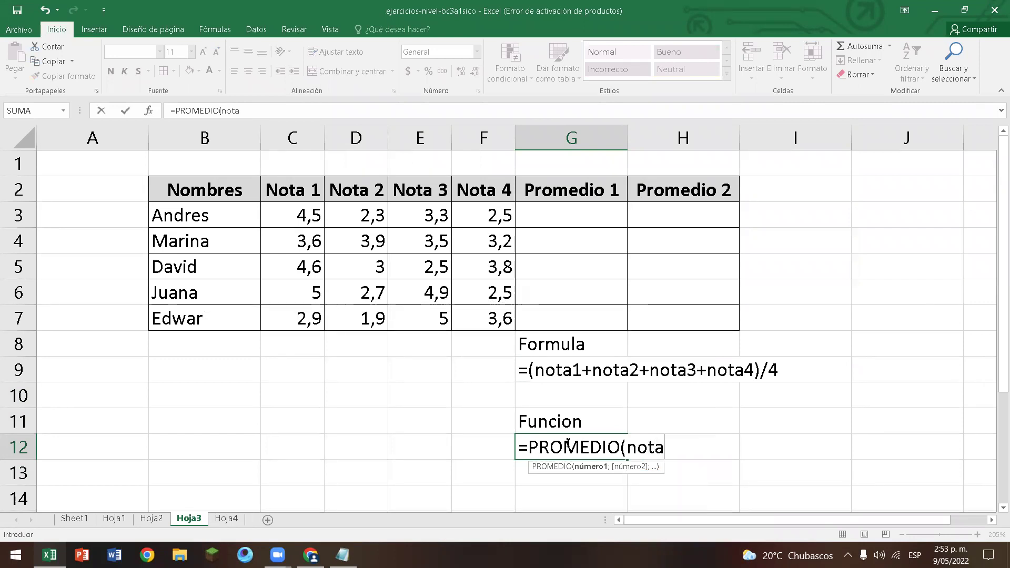
pyautogui.write('1nota')
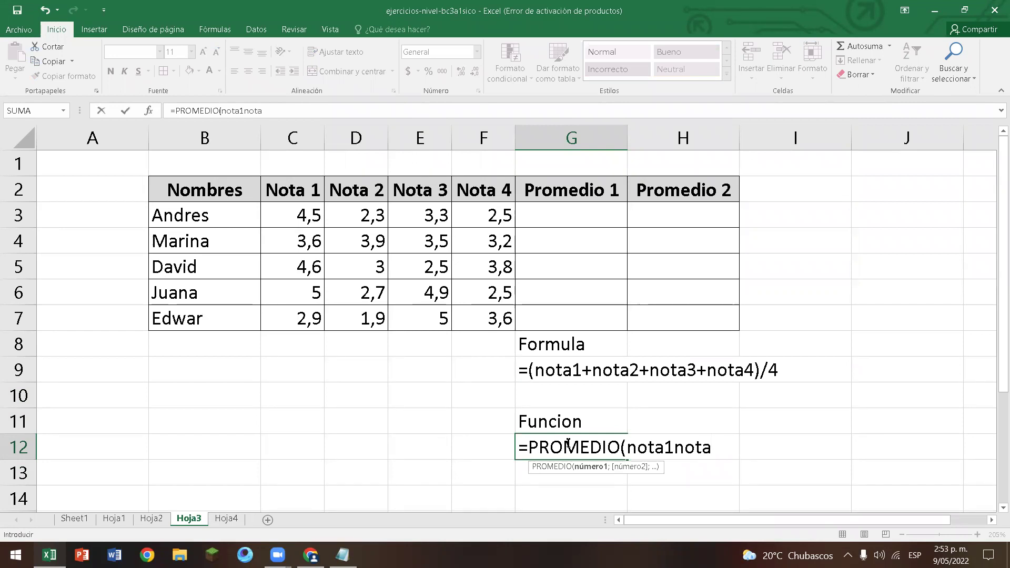
pyautogui.press('BackSpace')
pyautogui.press('BackSpace')
pyautogui.press('BackSpace')
pyautogui.press('BackSpace')
pyautogui.press('BackSpace')
pyautogui.write('1:nota4)')
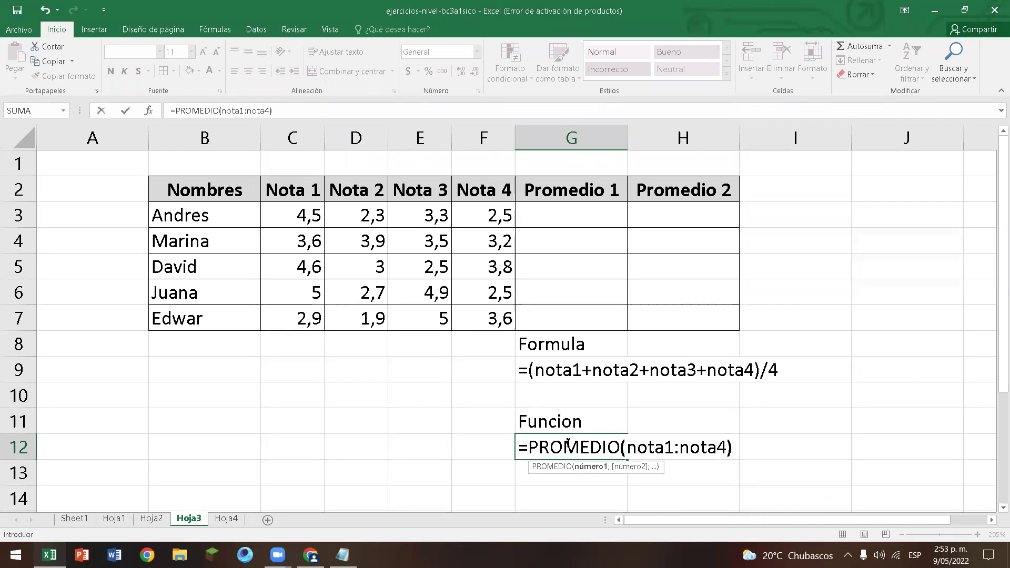
pyautogui.click(523, 446)
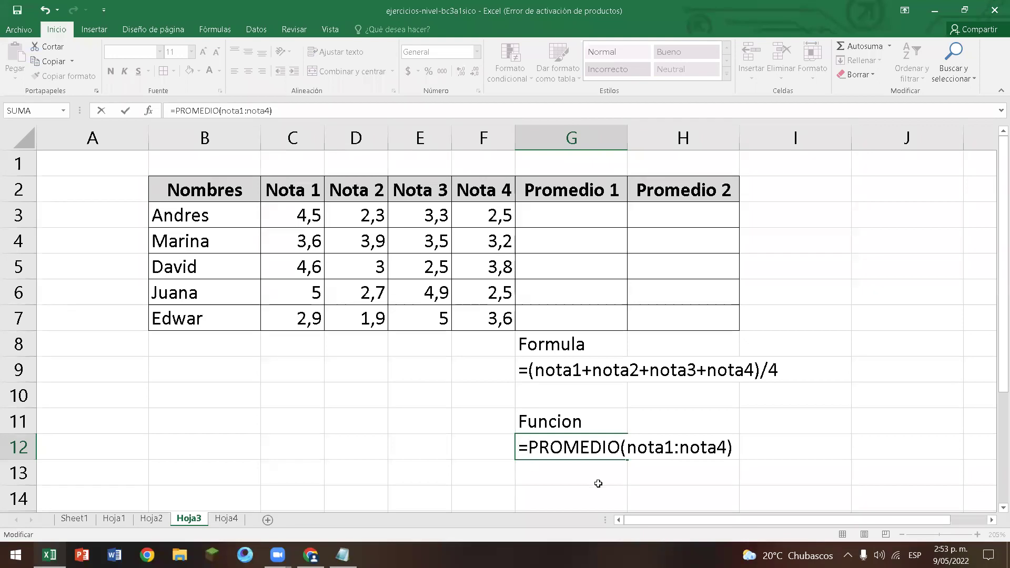
pyautogui.press('Return')
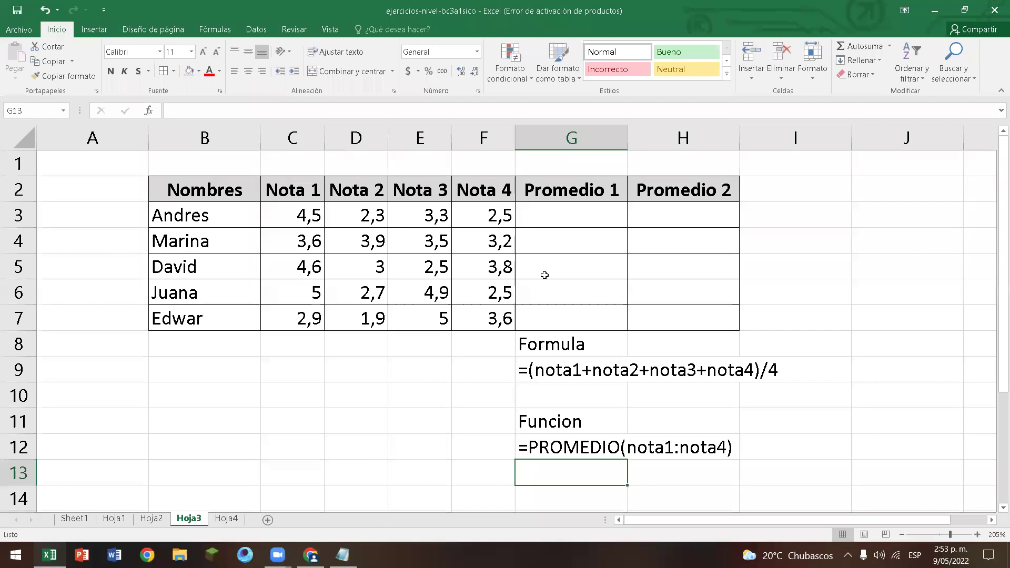
pyautogui.click(563, 188)
pyautogui.hotkey('ctrl', 'c')
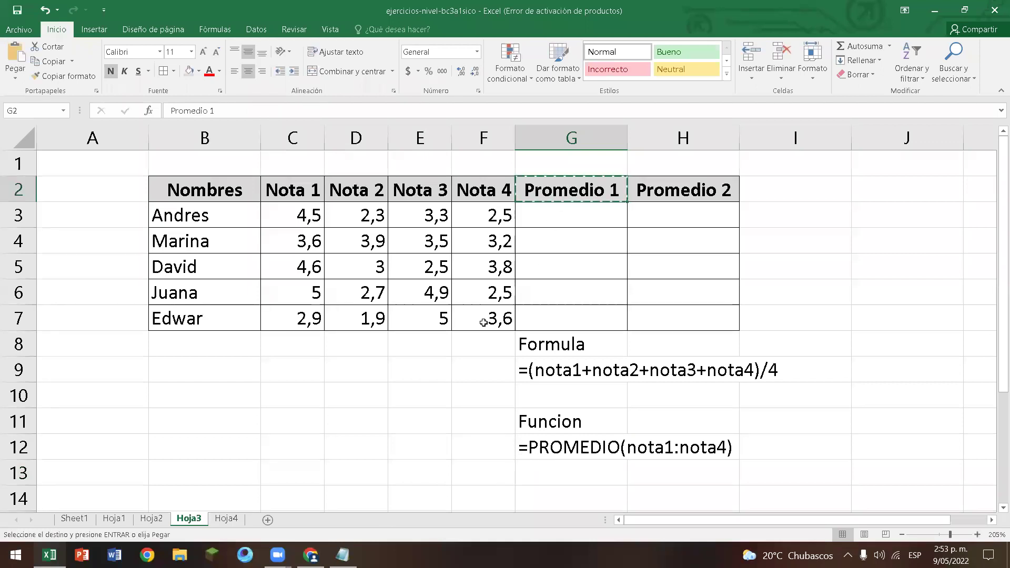
pyautogui.click(500, 347)
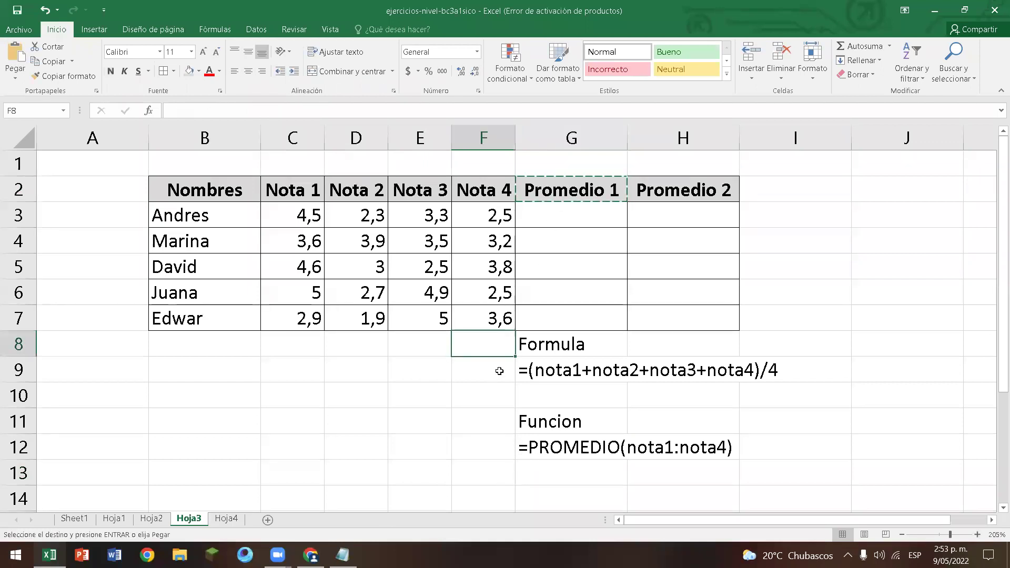
pyautogui.press('Escape')
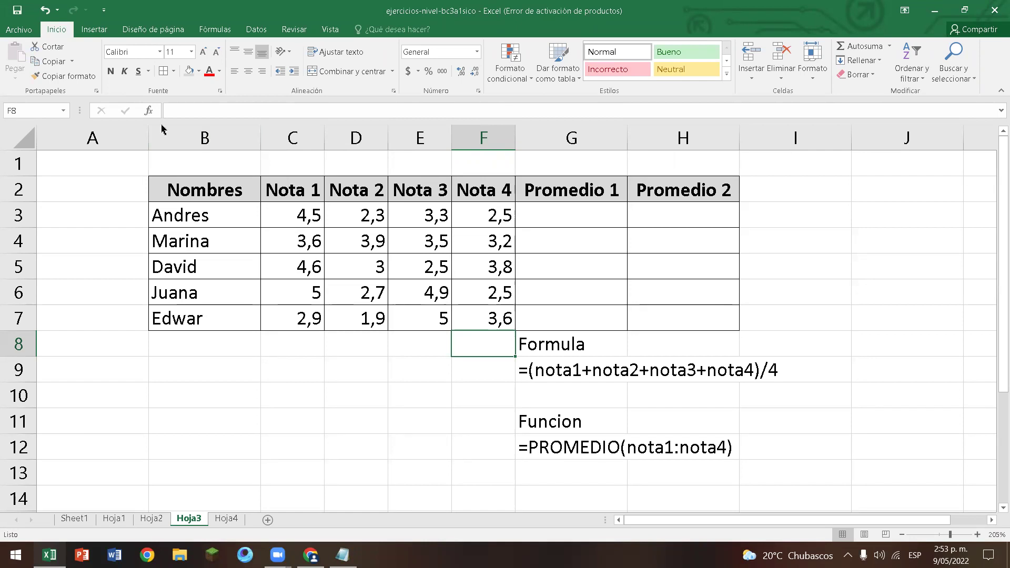
pyautogui.click(46, 292)
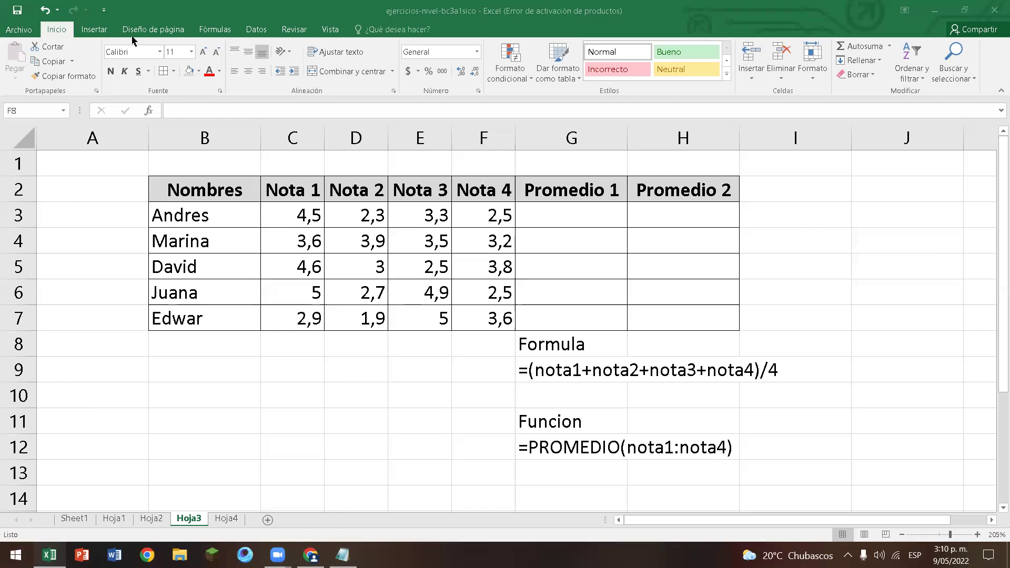
pyautogui.click(46, 451)
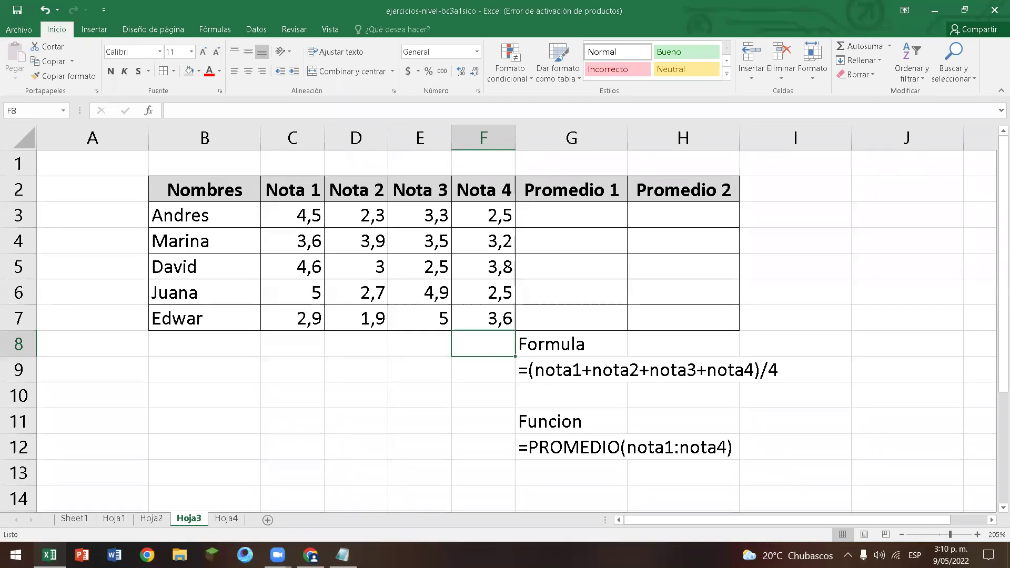
# Enter the formula =C3+D3+E3+F3/4 in cell G3 for Andres's Promedio 1.
pyautogui.click(609, 216)
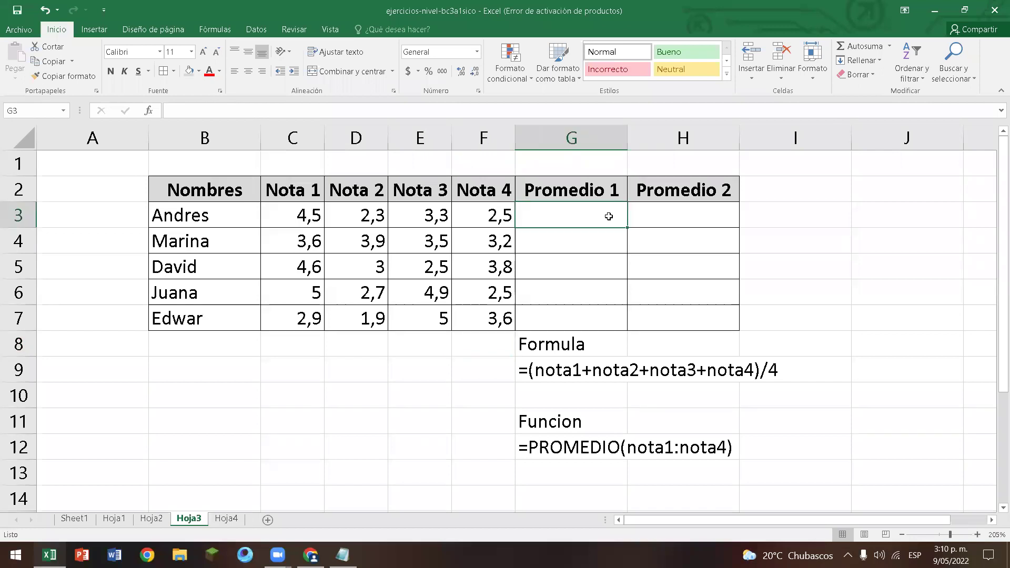
pyautogui.write('=')
pyautogui.press('Left')
pyautogui.press('Left')
pyautogui.press('Left')
pyautogui.press('Left')
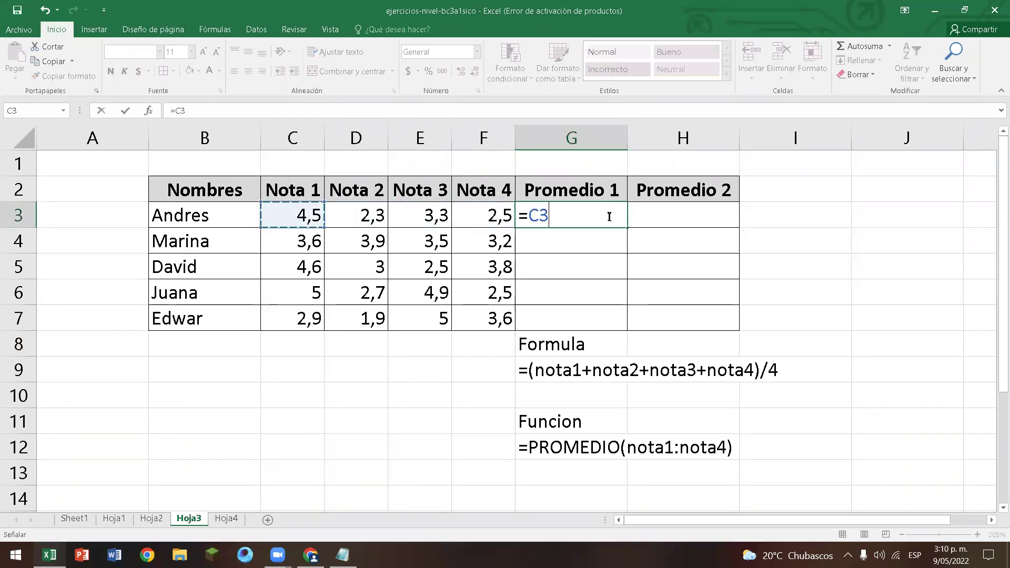
pyautogui.write('+')
pyautogui.press('Left')
pyautogui.press('Left')
pyautogui.press('Left')
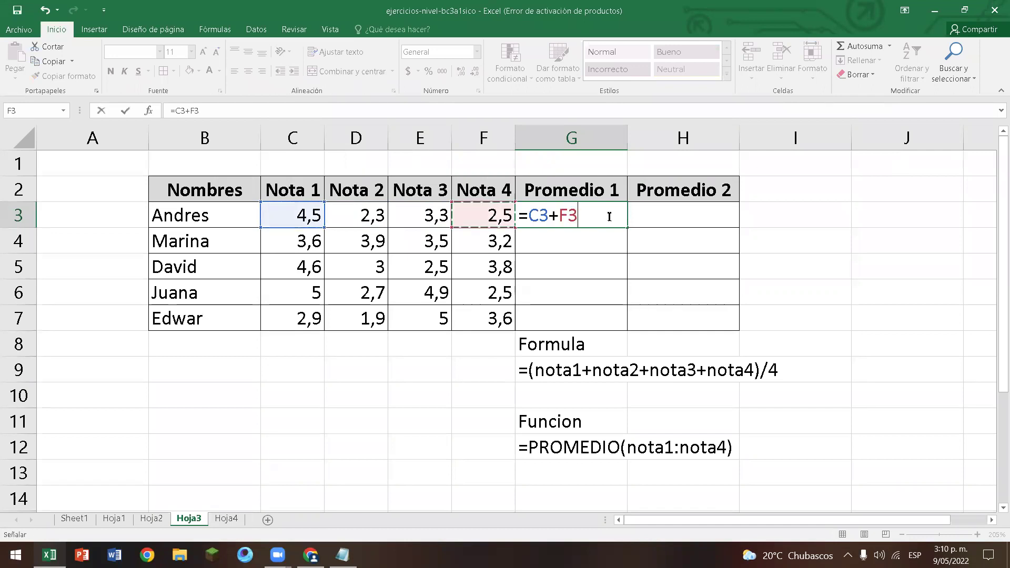
pyautogui.write('+')
pyautogui.press('Left')
pyautogui.press('Left')
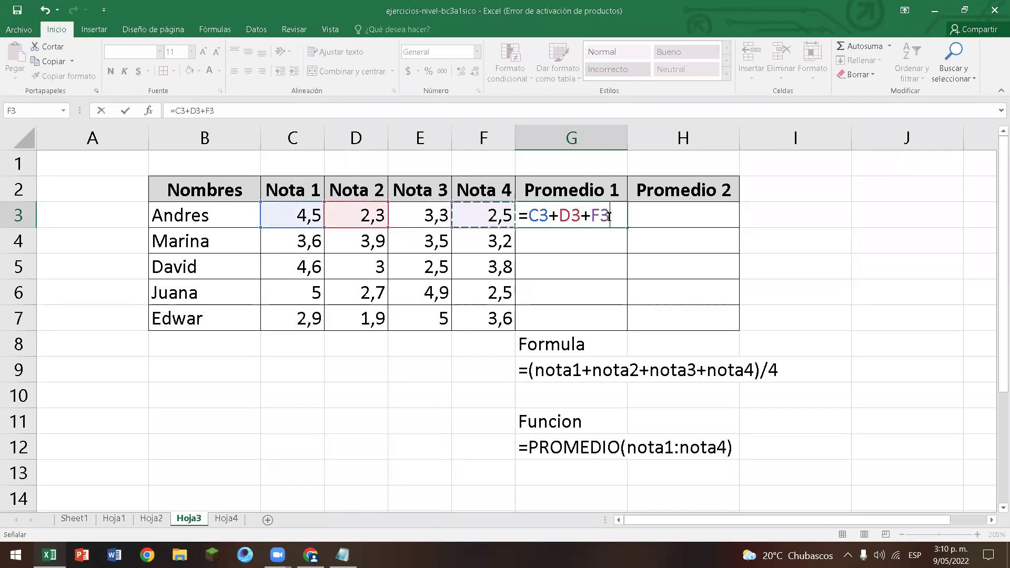
pyautogui.write('+')
pyautogui.press('Left')
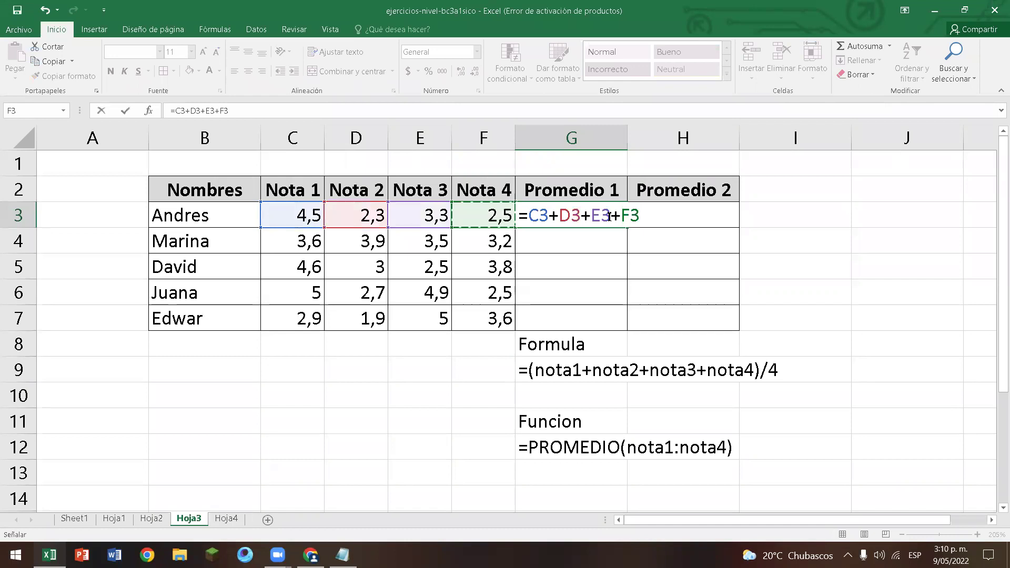
pyautogui.write('/4')
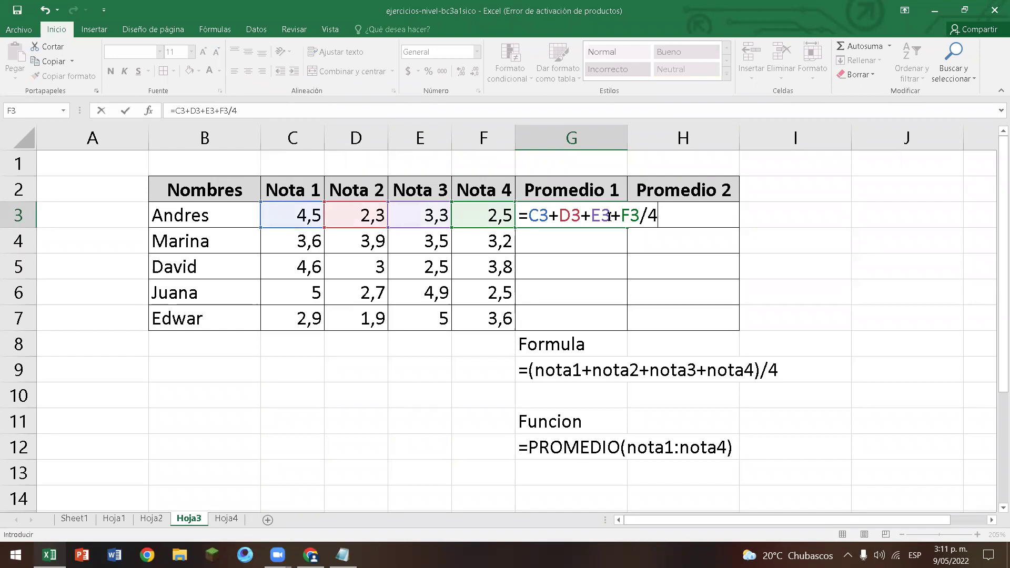
pyautogui.press('Return')
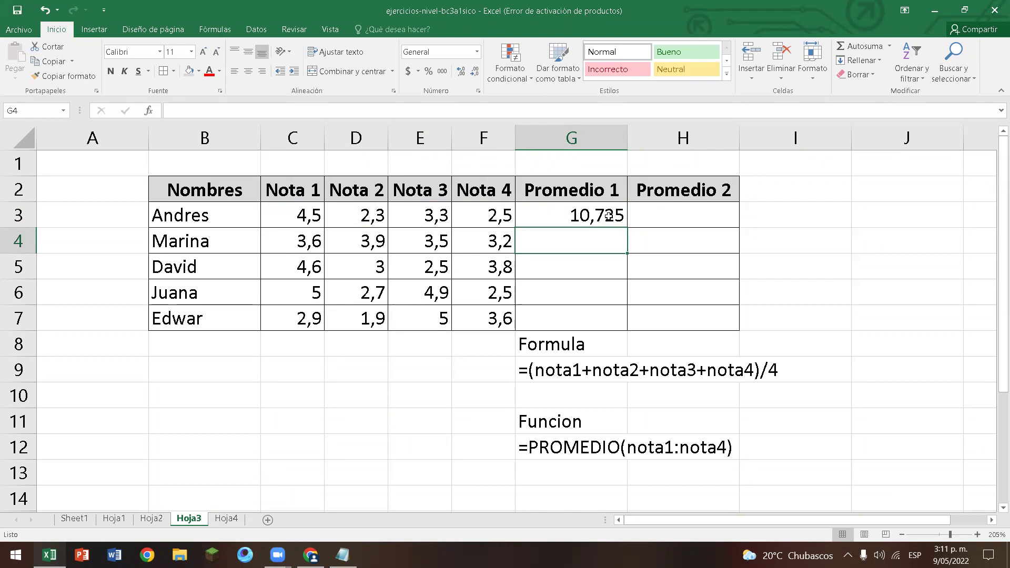
# Add parentheses around the sum in G3 so the formula reads =(C3+D3+E3+F3)/4.
pyautogui.click(609, 216)
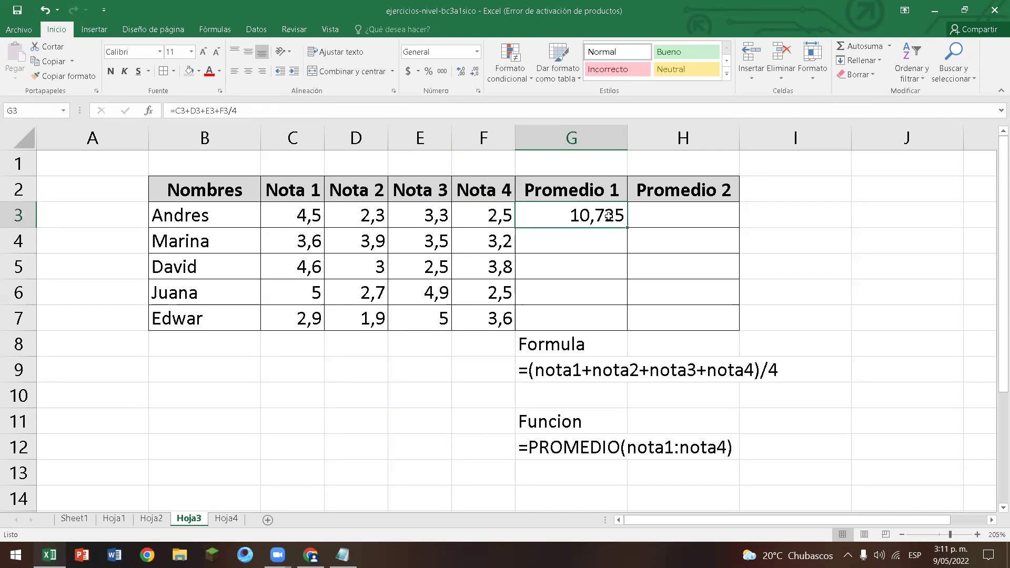
pyautogui.doubleClick(609, 216)
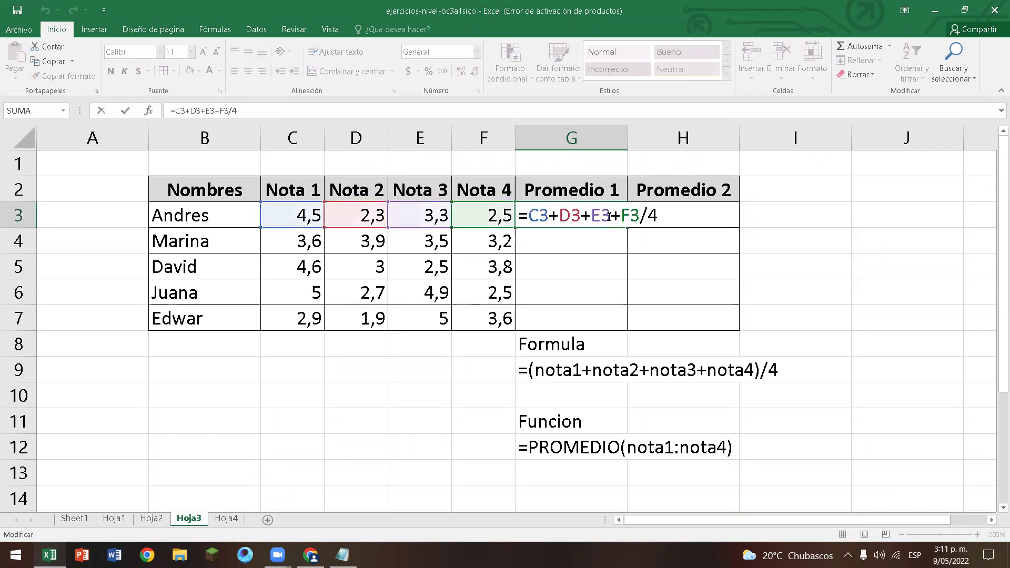
pyautogui.click(529, 216)
pyautogui.write('(')
pyautogui.press('Right')
pyautogui.press('Right')
pyautogui.press('Right')
pyautogui.press('Right')
pyautogui.press('Right')
pyautogui.press('Right')
pyautogui.press('Right')
pyautogui.press('Right')
pyautogui.press('Right')
pyautogui.press('Right')
pyautogui.press('Right')
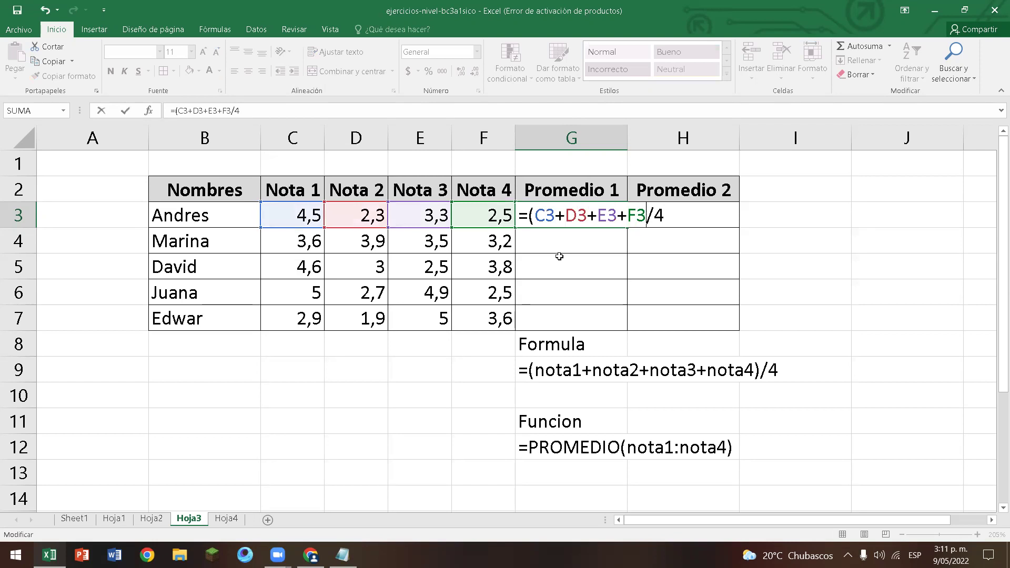
pyautogui.write(')')
pyautogui.press('Return')
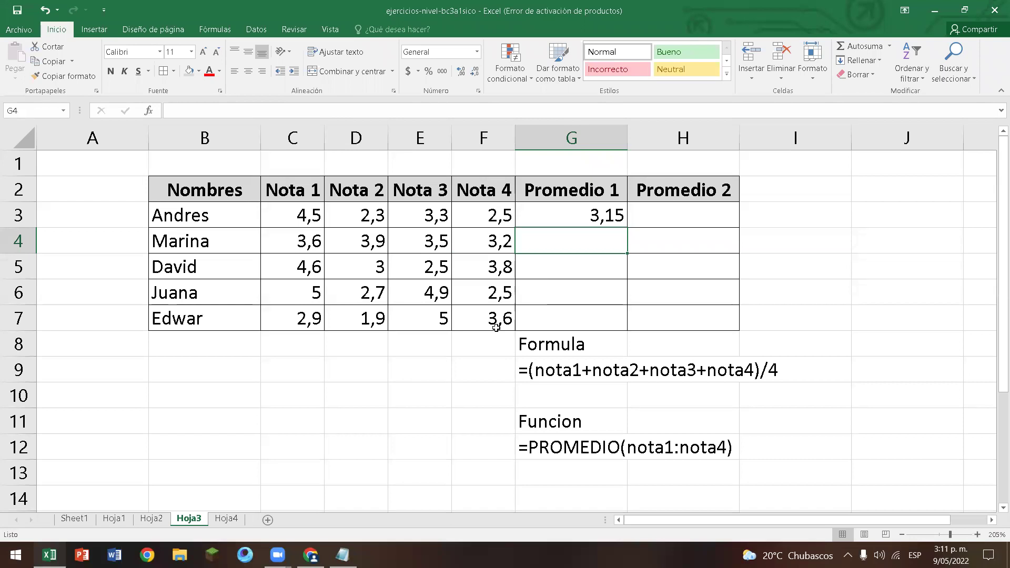
# Fill the G3 average formula down through G7 for the remaining students.
pyautogui.click(578, 215)
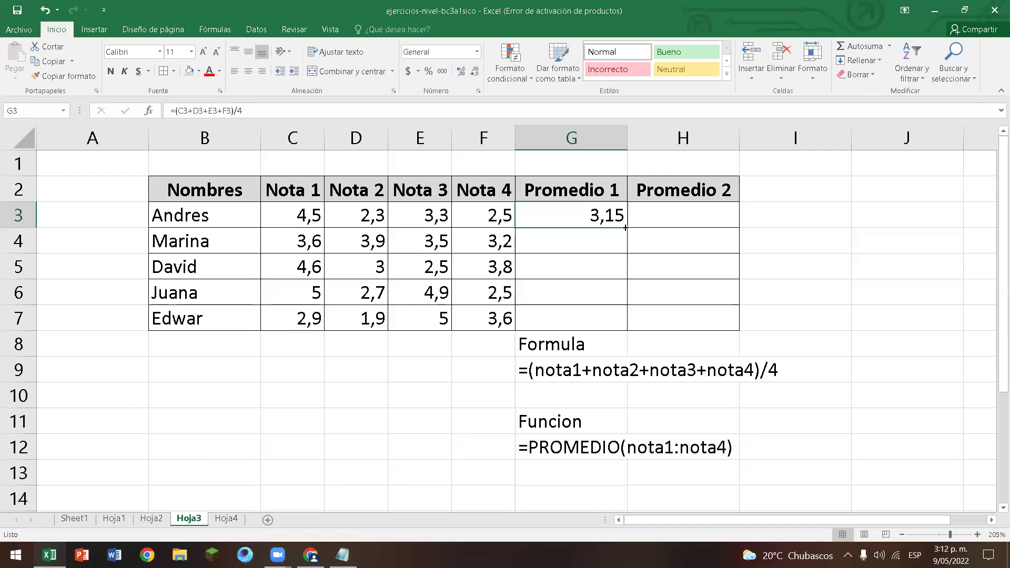
pyautogui.moveTo(625, 227); pyautogui.dragTo(598, 318)
pyautogui.doubleClick(627, 225)
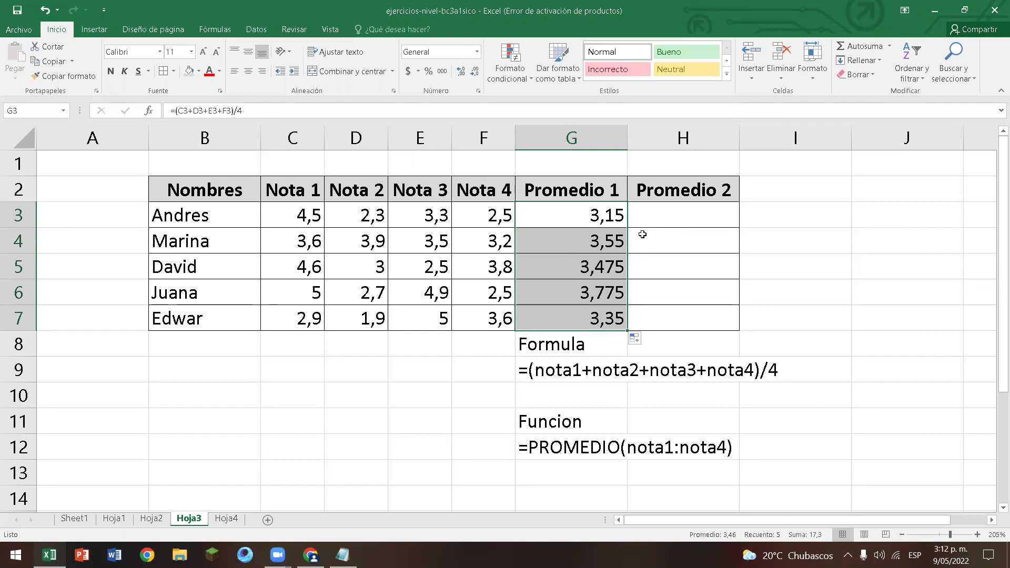
pyautogui.click(707, 222)
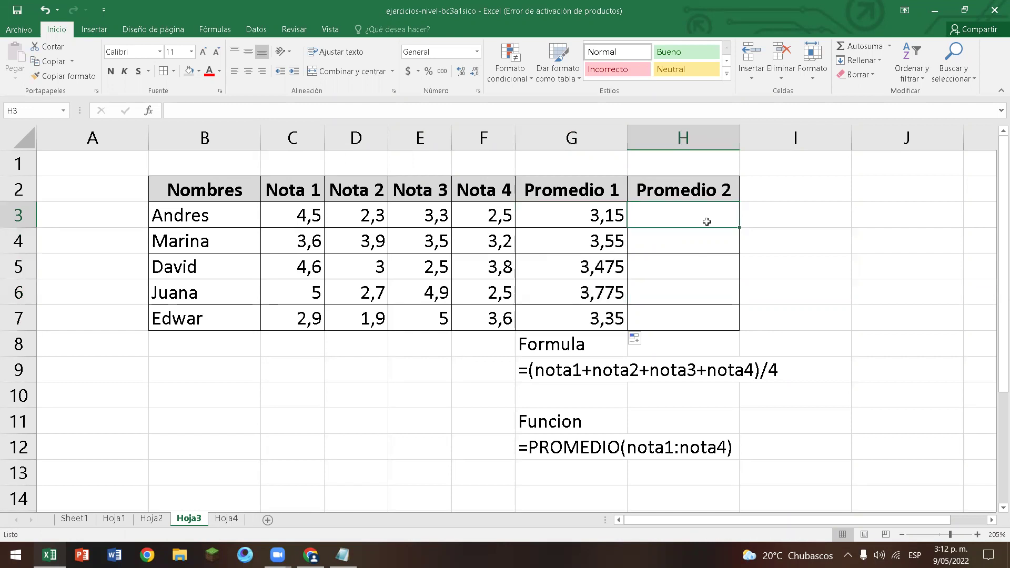
pyautogui.write('=rp')
pyautogui.press('BackSpace')
pyautogui.press('BackSpace')
pyautogui.write('pron')
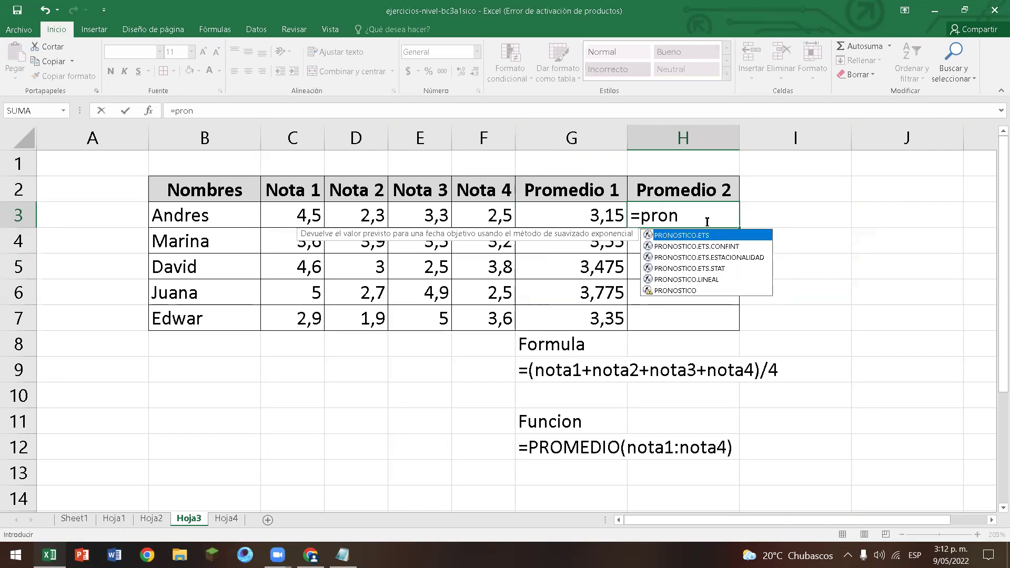
pyautogui.press('Down')
pyautogui.press('Return')
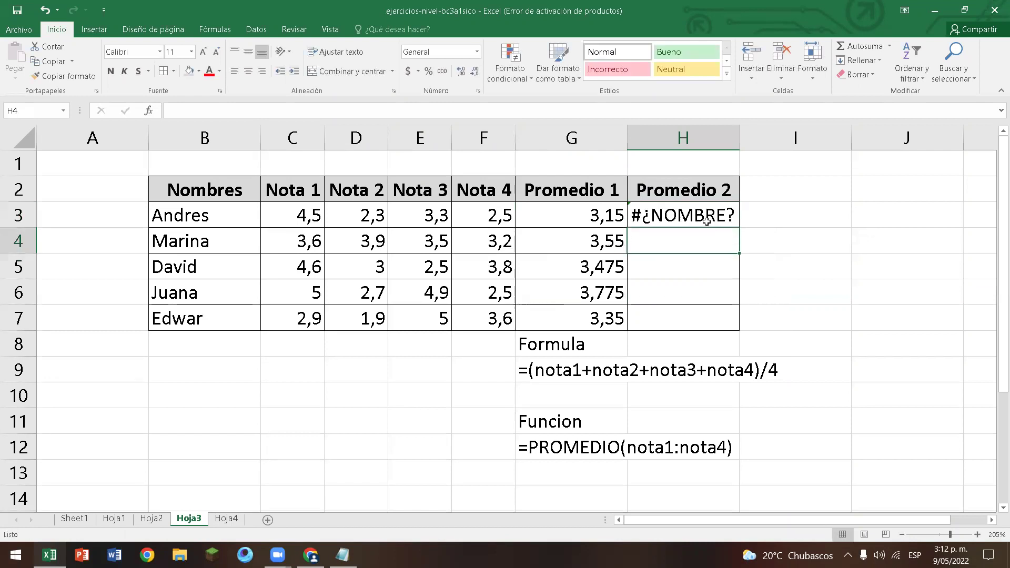
pyautogui.click(707, 221)
pyautogui.press('Delete')
# Enter the function =PROMEDIO(C3:F3) in cell H3 for Andres's Promedio 2.
pyautogui.write('=')
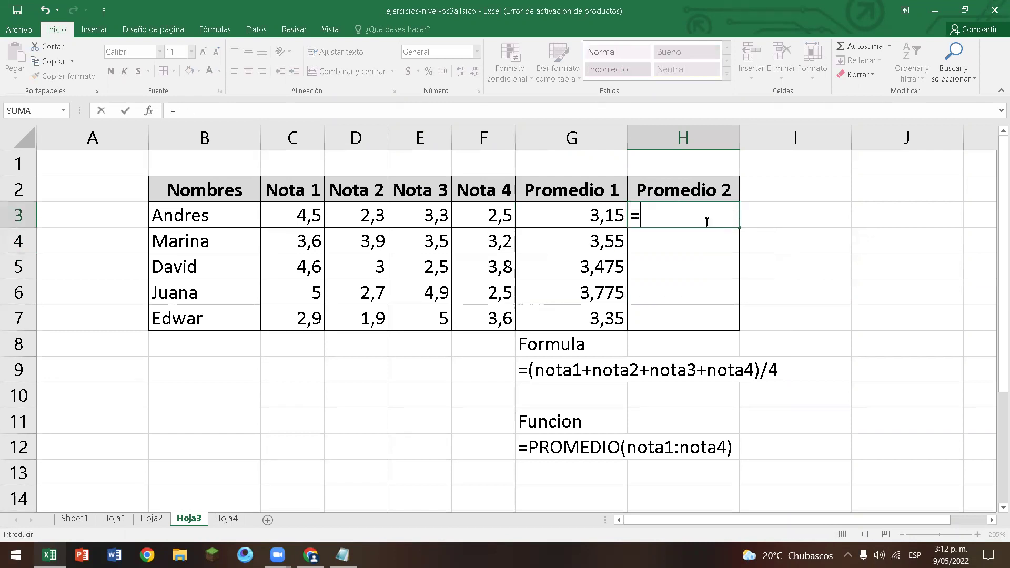
pyautogui.write('prome')
pyautogui.press('Tab')
pyautogui.press('Left')
pyautogui.press('Left')
pyautogui.press('Left')
pyautogui.press('Left')
pyautogui.press('Left')
pyautogui.press('F8')
pyautogui.press('Right')
pyautogui.press('Right')
pyautogui.press('Right')
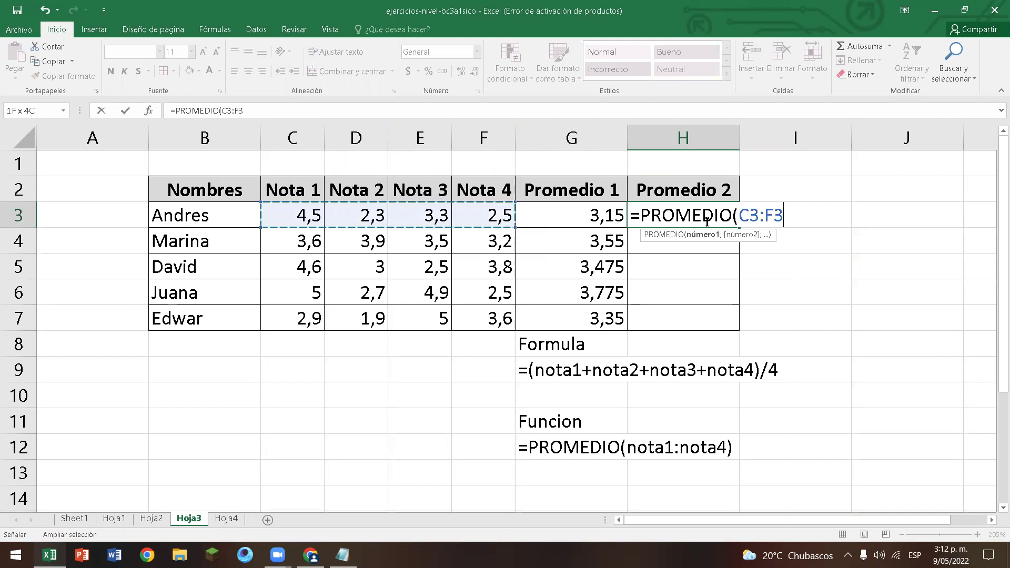
pyautogui.write(')')
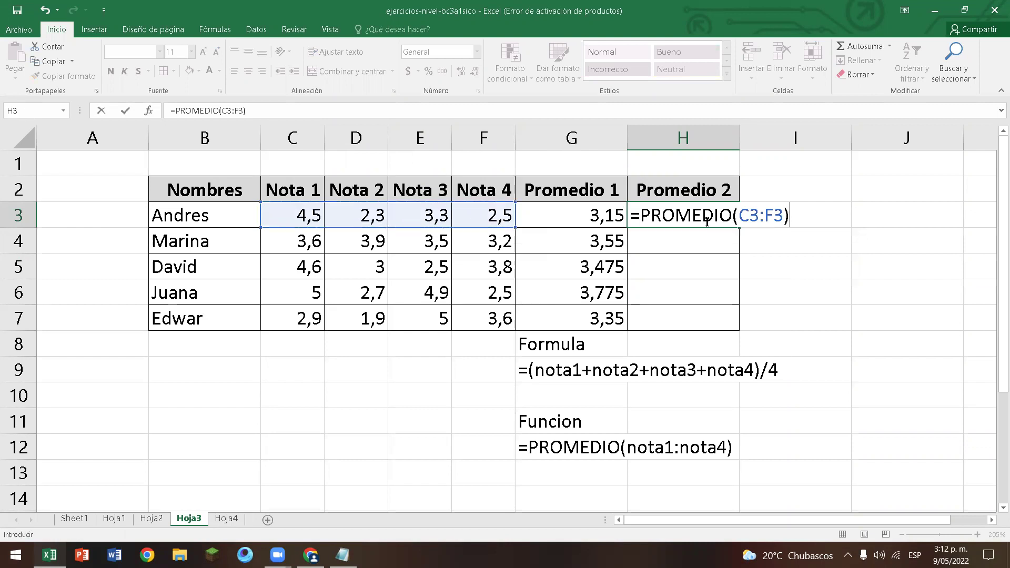
pyautogui.press('Return')
# Try to auto-fill the PROMEDIO function from H3 down the Promedio 2 column and undo the fill.
pyautogui.click(707, 221)
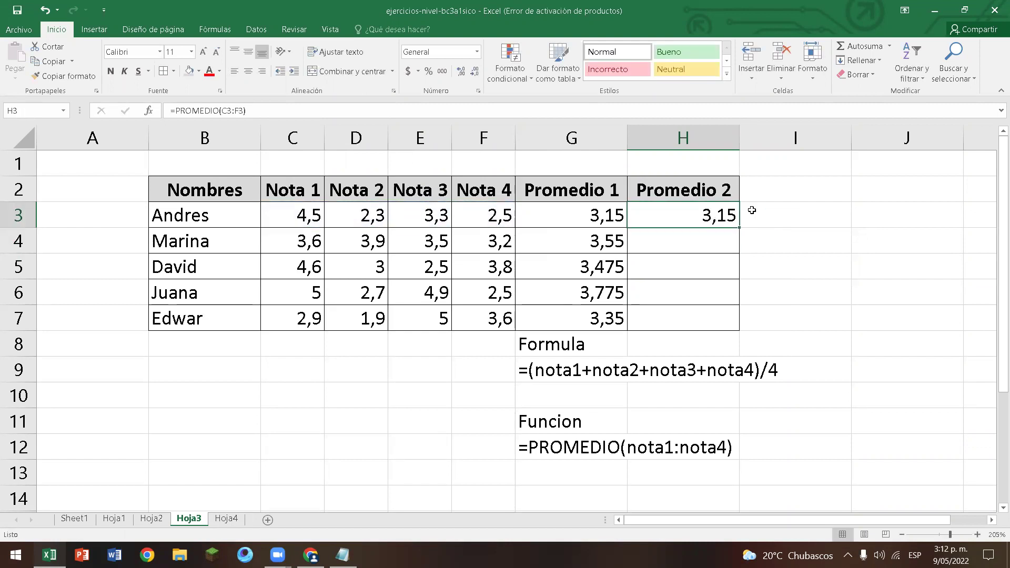
pyautogui.doubleClick(741, 227)
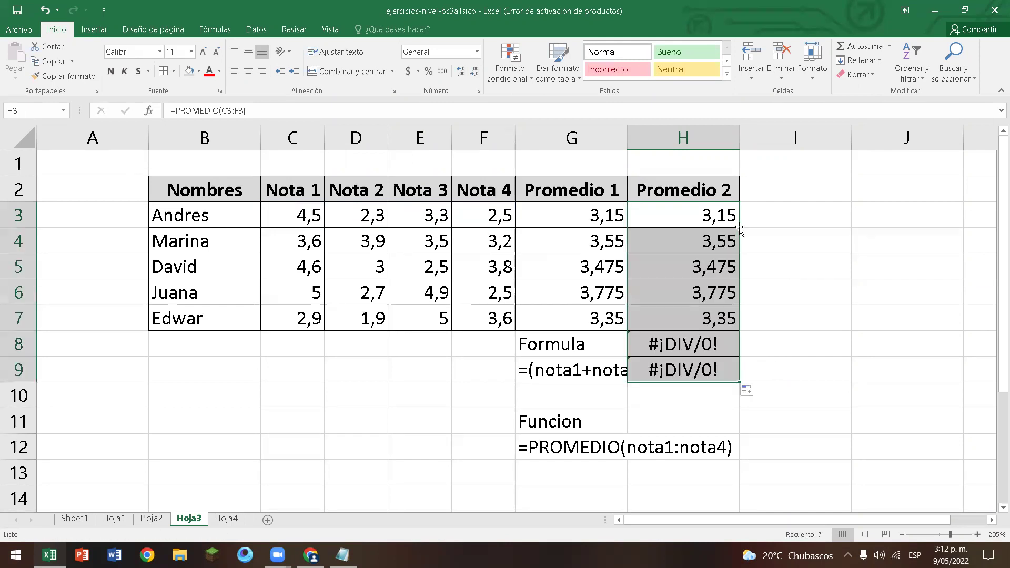
pyautogui.hotkey('ctrl', 'c')
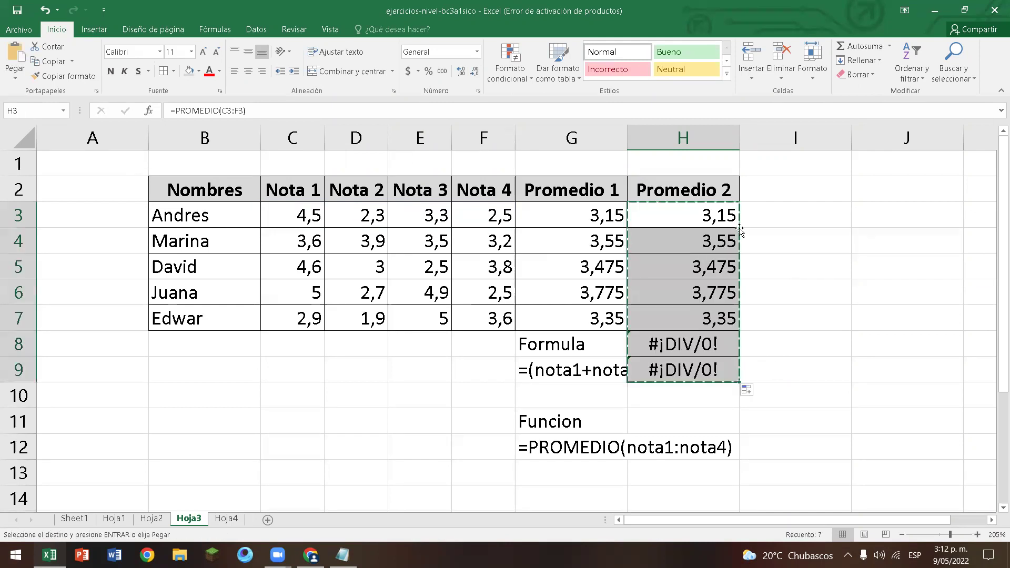
pyautogui.hotkey('ctrl', 'z')
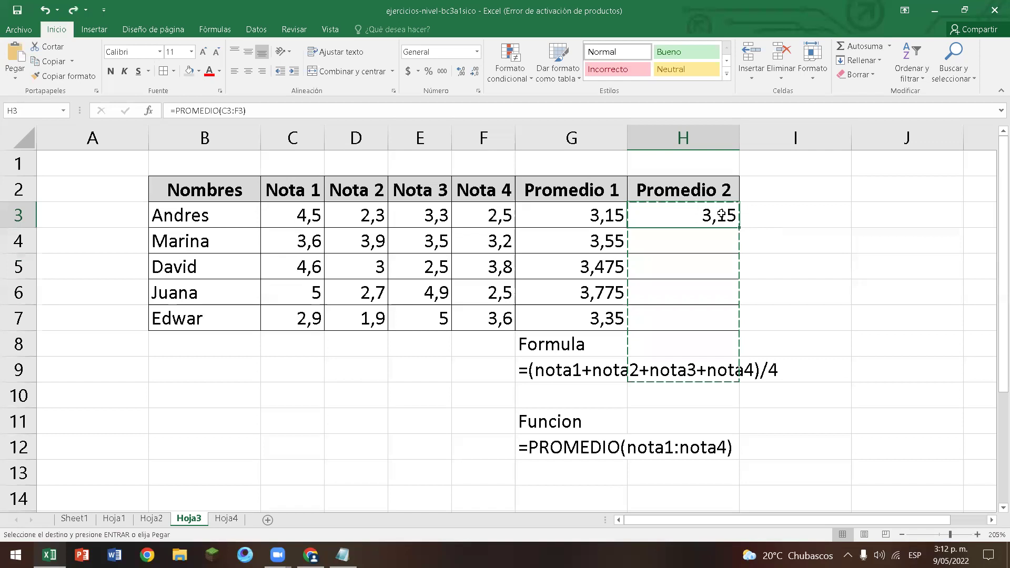
# Fill the PROMEDIO function from H3 down through H7 only.
pyautogui.doubleClick(721, 215)
pyautogui.press('Return')
pyautogui.click(722, 216)
pyautogui.moveTo(740, 227); pyautogui.dragTo(718, 323)
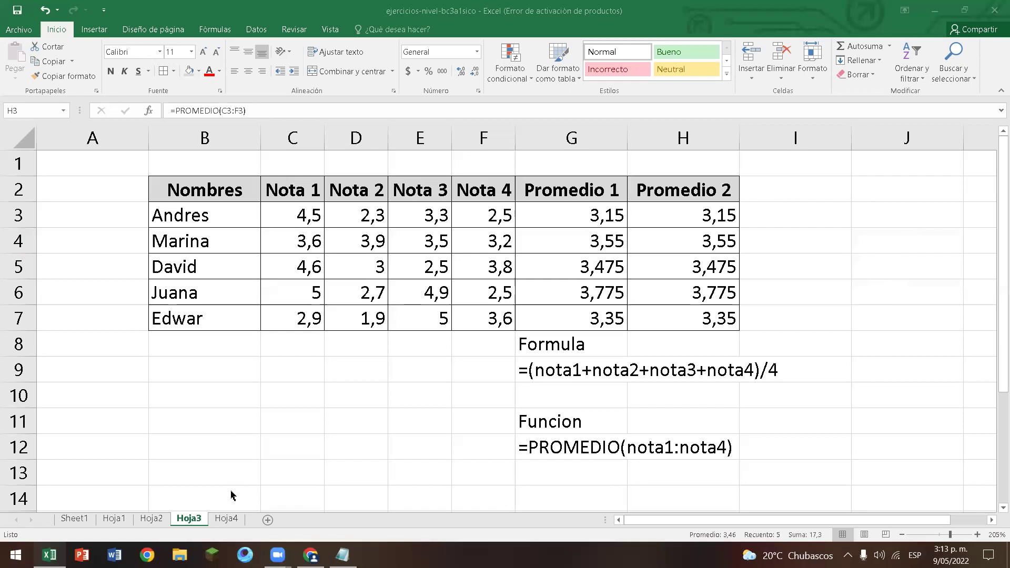
pyautogui.hotkey('ctrl', 'shift', 'Down')
pyautogui.click(209, 427)
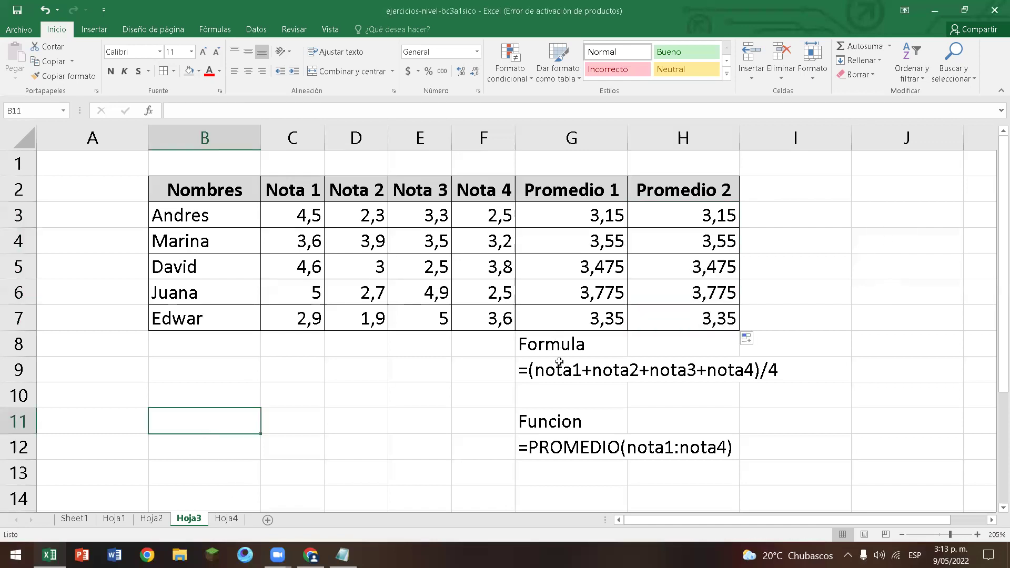
pyautogui.moveTo(559, 351); pyautogui.dragTo(564, 471)
pyautogui.click(432, 463)
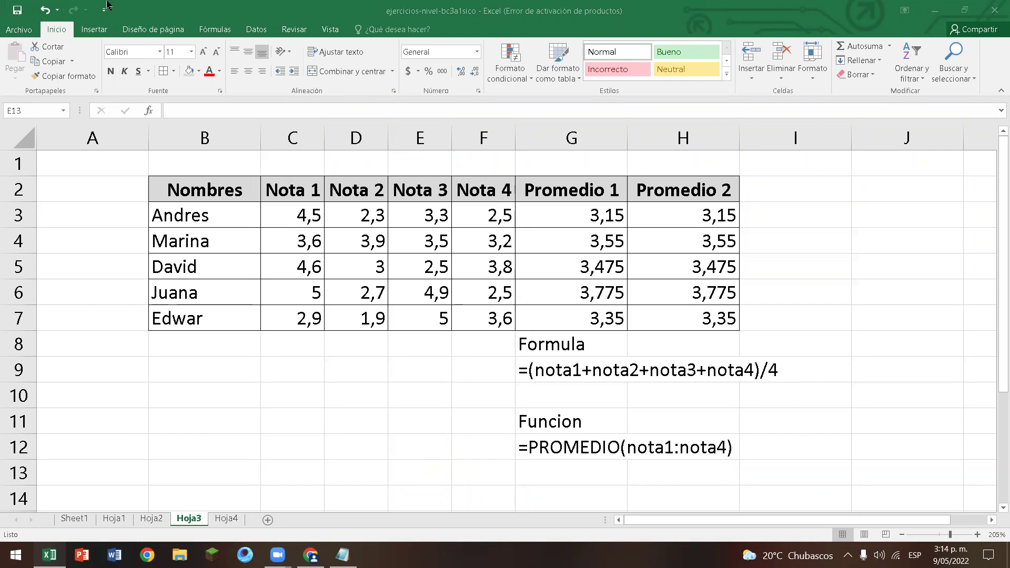
pyautogui.click(515, 407)
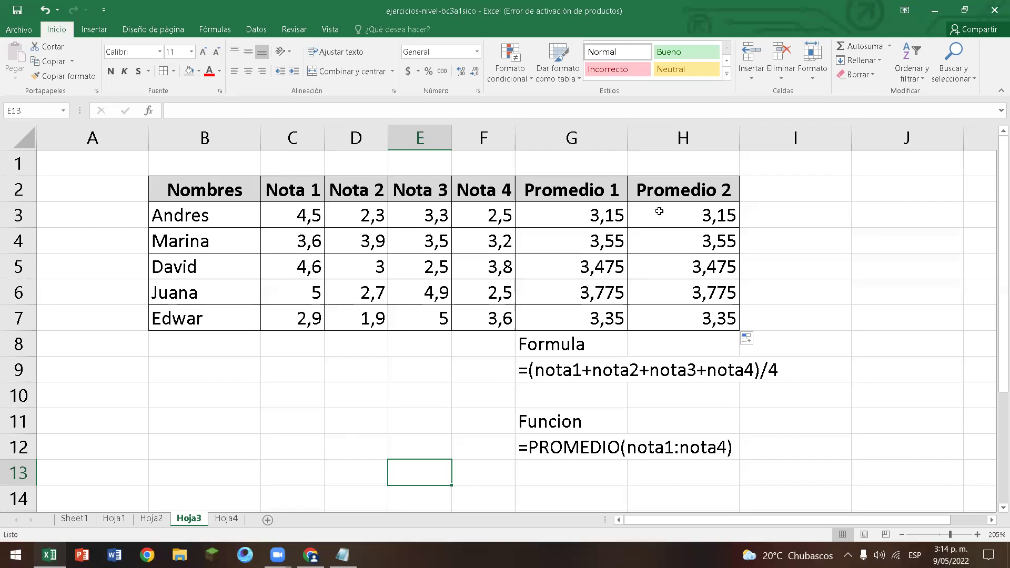
pyautogui.click(676, 217)
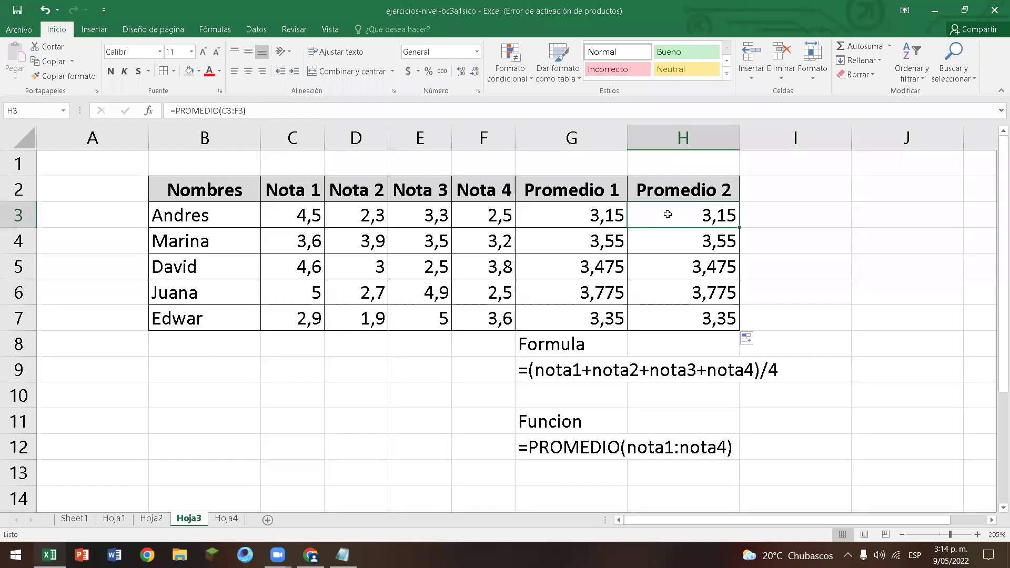
# Switch to the Hoja4 worksheet and select cell G2 beside the first date.
pyautogui.click(237, 520)
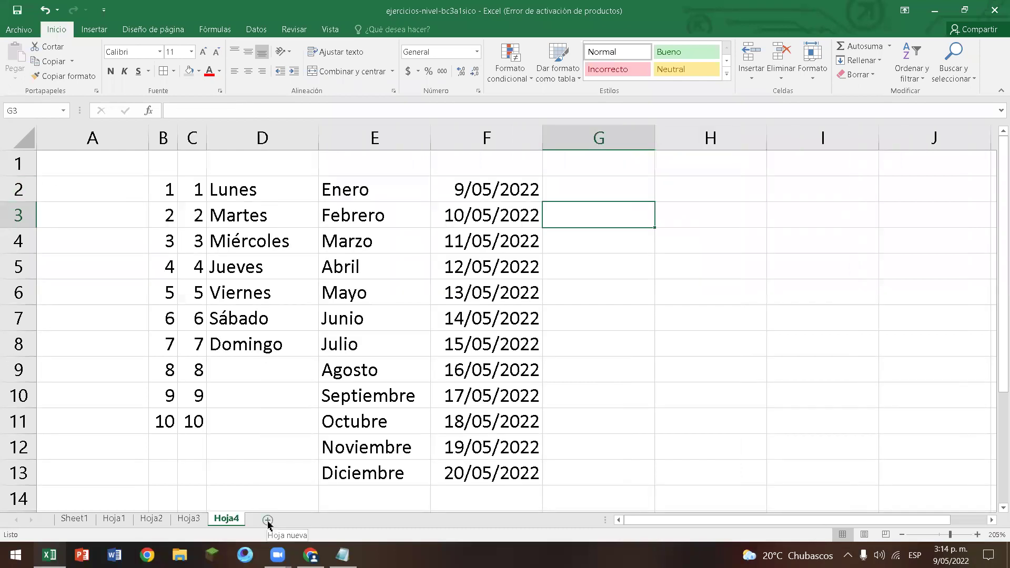
pyautogui.click(601, 244)
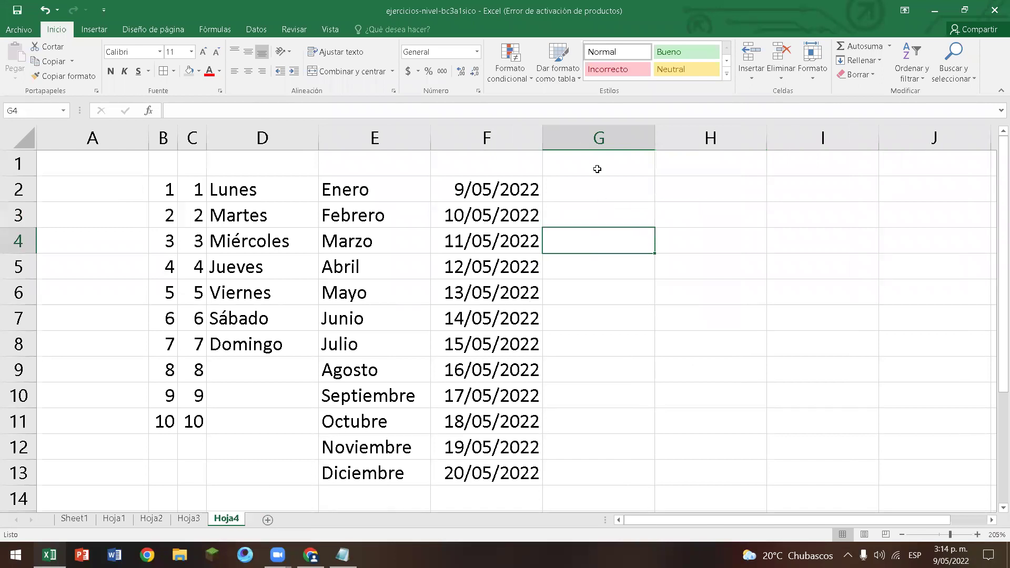
pyautogui.click(597, 195)
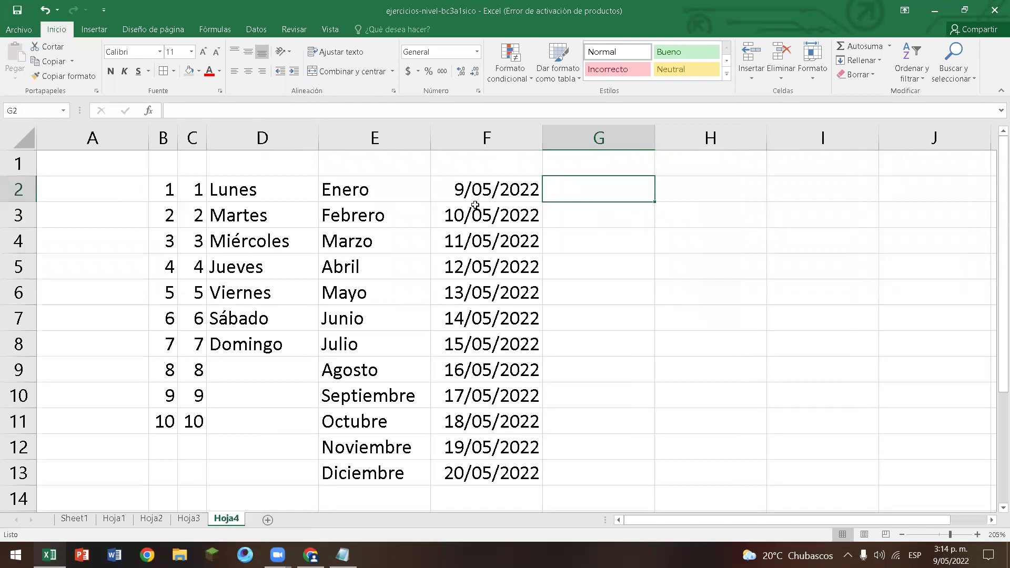
pyautogui.click(493, 193)
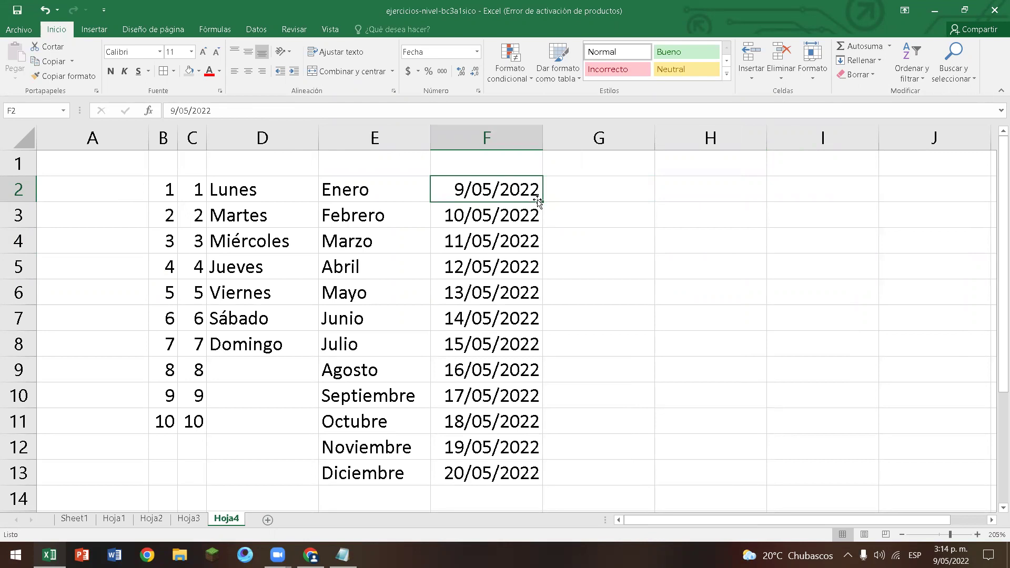
pyautogui.moveTo(537, 204); pyautogui.dragTo(529, 474)
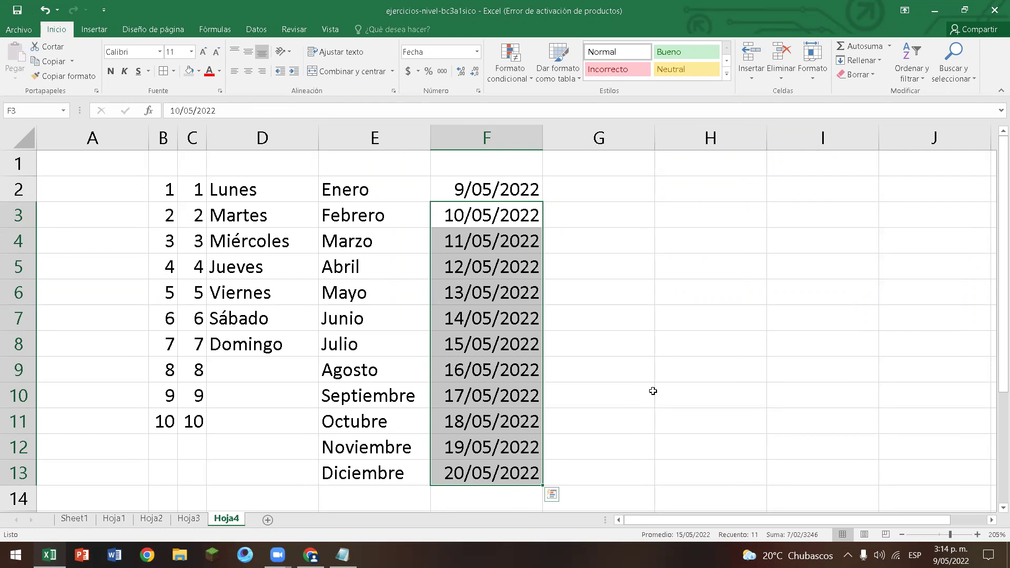
pyautogui.click(597, 194)
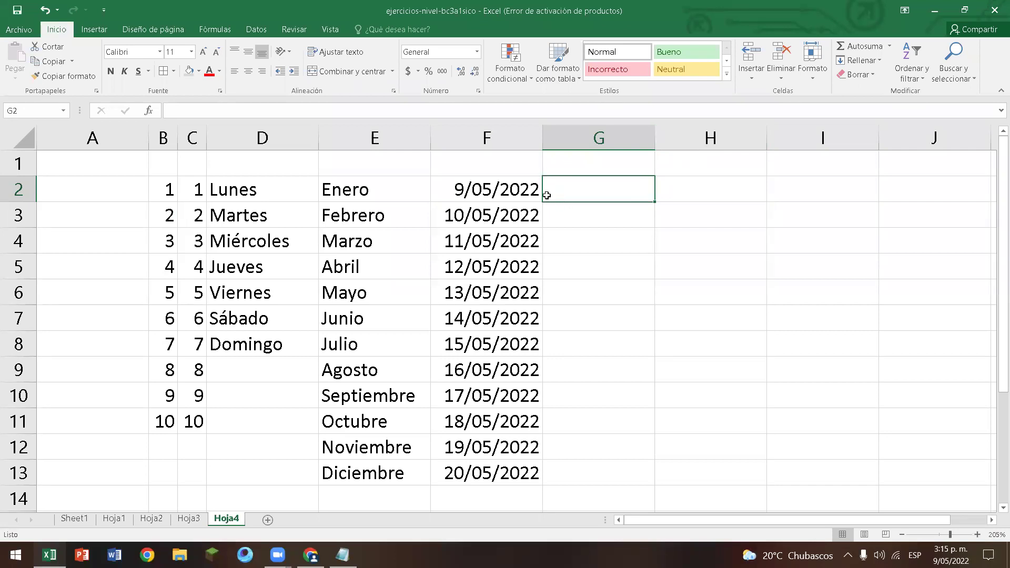
pyautogui.rightClick(579, 167)
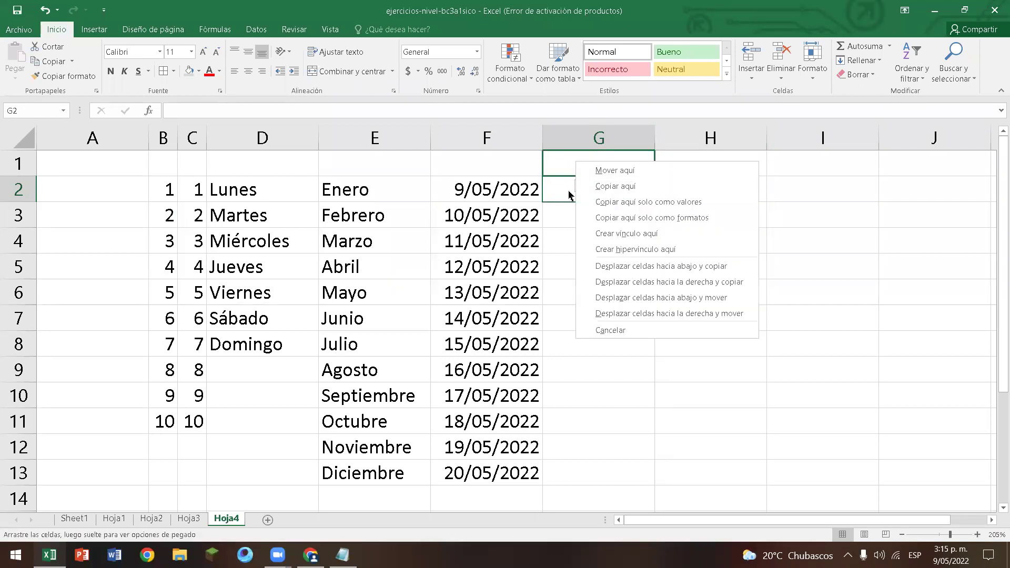
pyautogui.click(569, 191)
pyautogui.rightClick(569, 191)
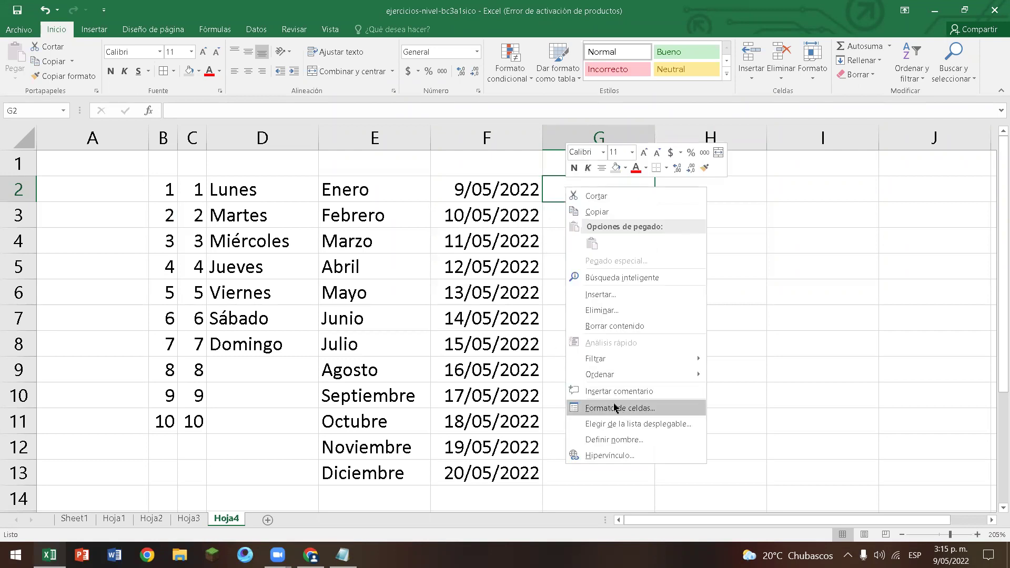
pyautogui.click(546, 189)
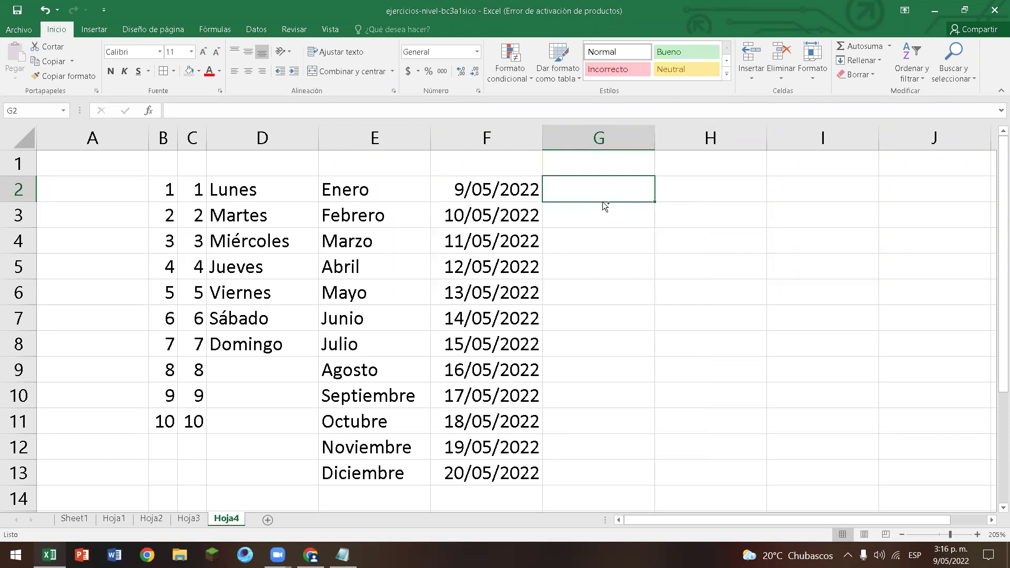
pyautogui.hotkey('ctrl', '1')
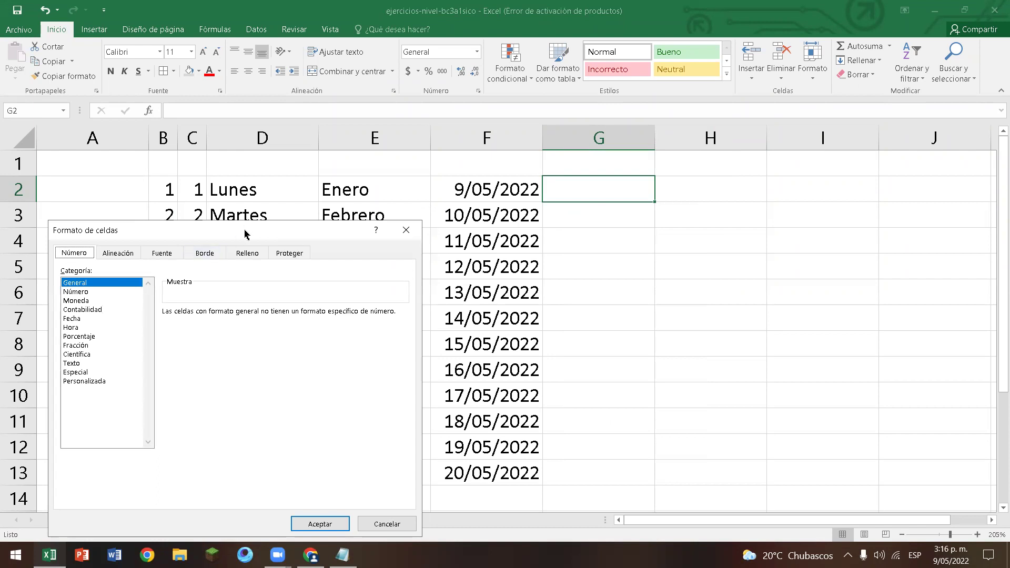
pyautogui.moveTo(245, 234); pyautogui.dragTo(360, 78)
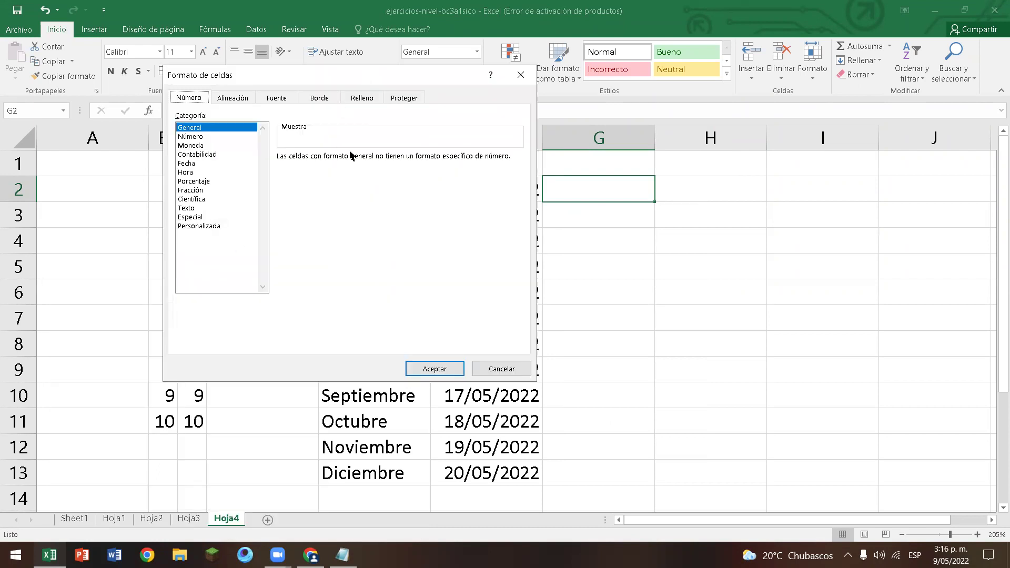
pyautogui.click(521, 75)
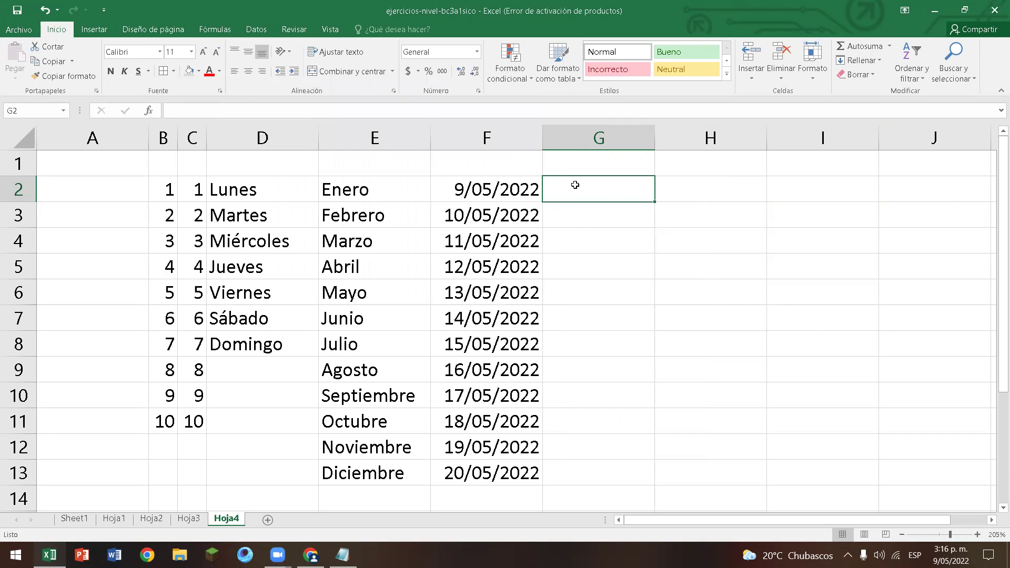
# Apply the custom number format dddd to cell G2.
pyautogui.hotkey('ctrl', '1')
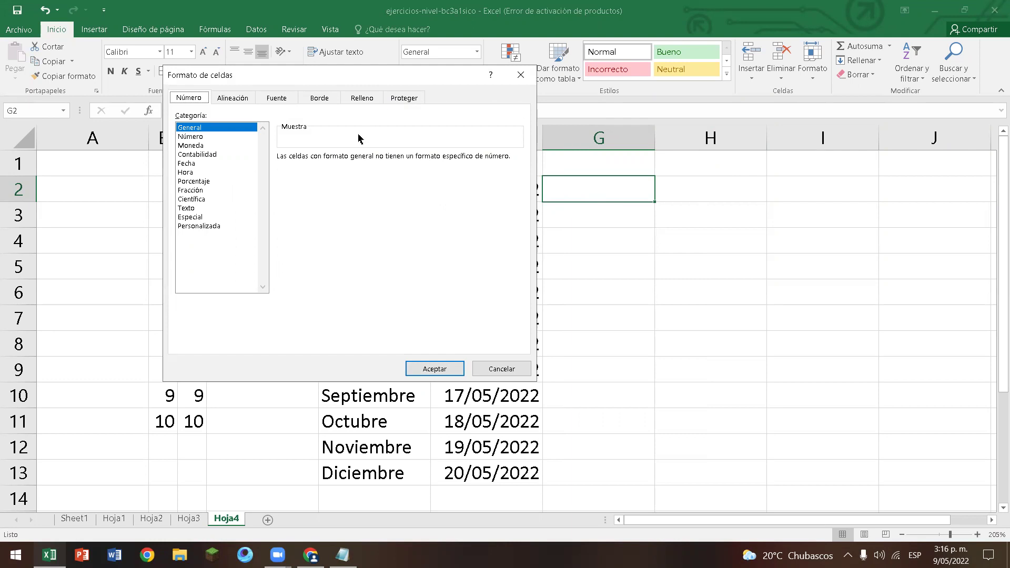
pyautogui.click(209, 229)
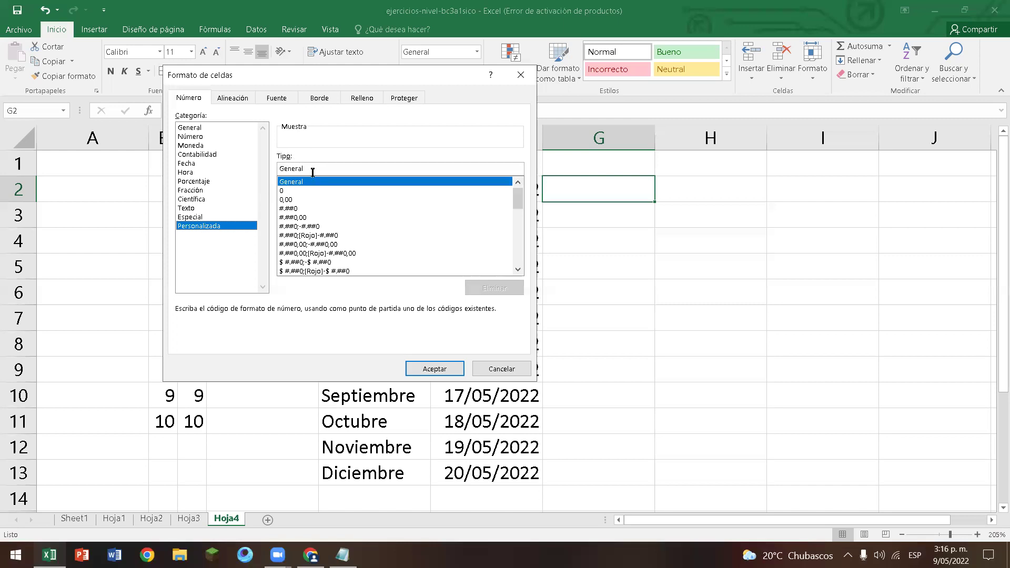
pyautogui.moveTo(312, 168); pyautogui.dragTo(268, 162)
pyautogui.press('BackSpace')
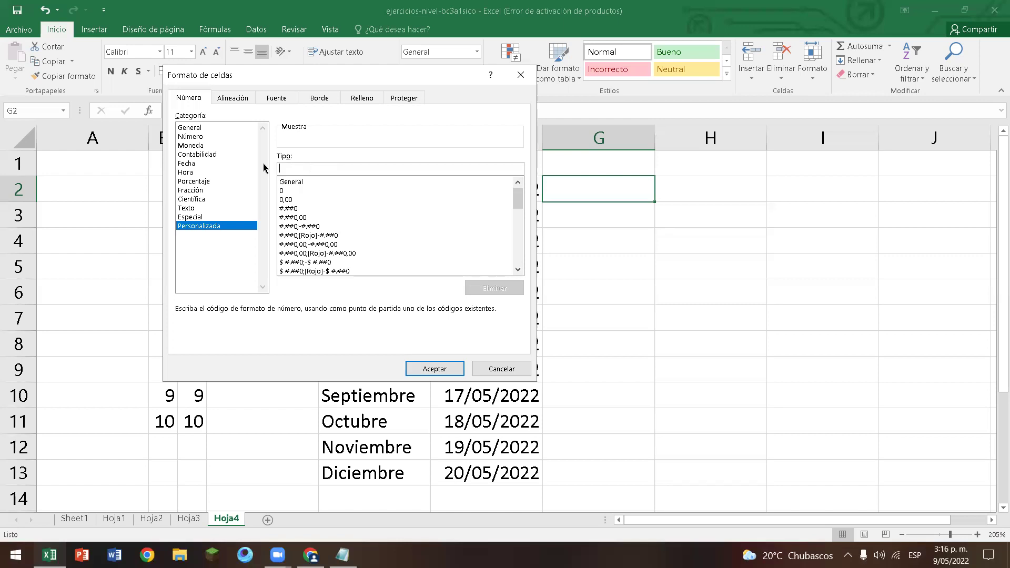
pyautogui.write('dddd')
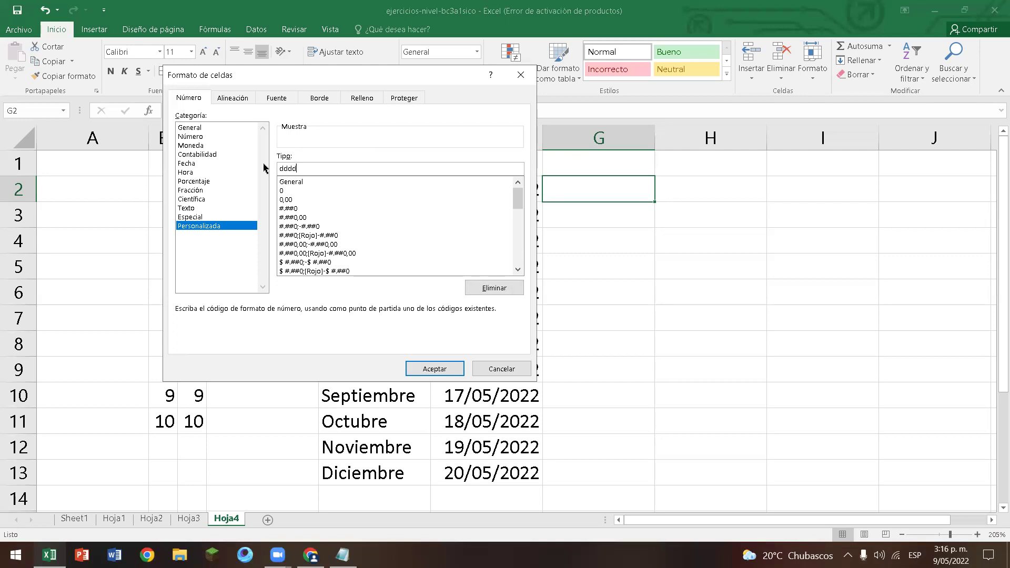
pyautogui.press('Return')
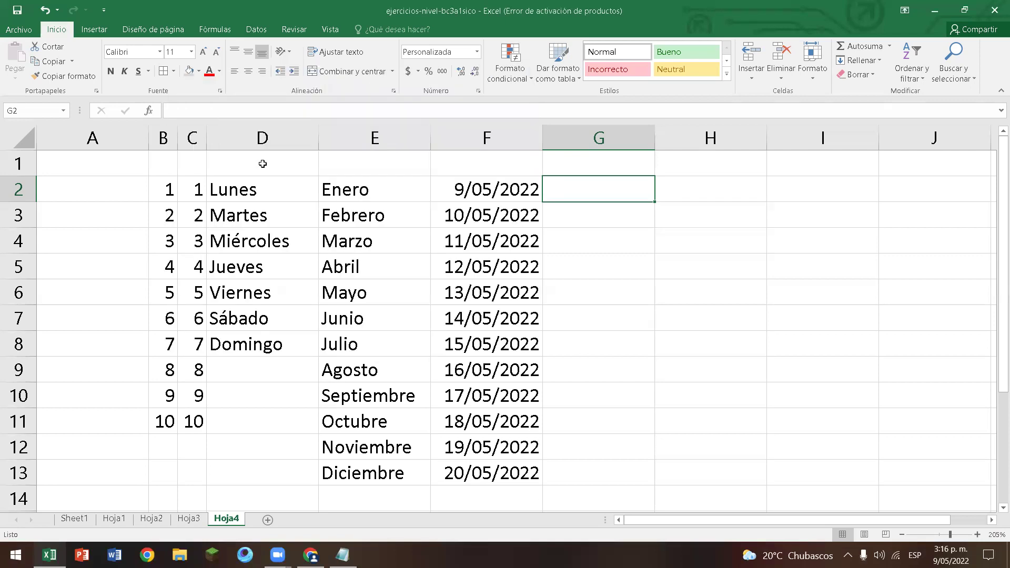
# Enter the formula =F2 in G2 and fill it down through G13.
pyautogui.write('=')
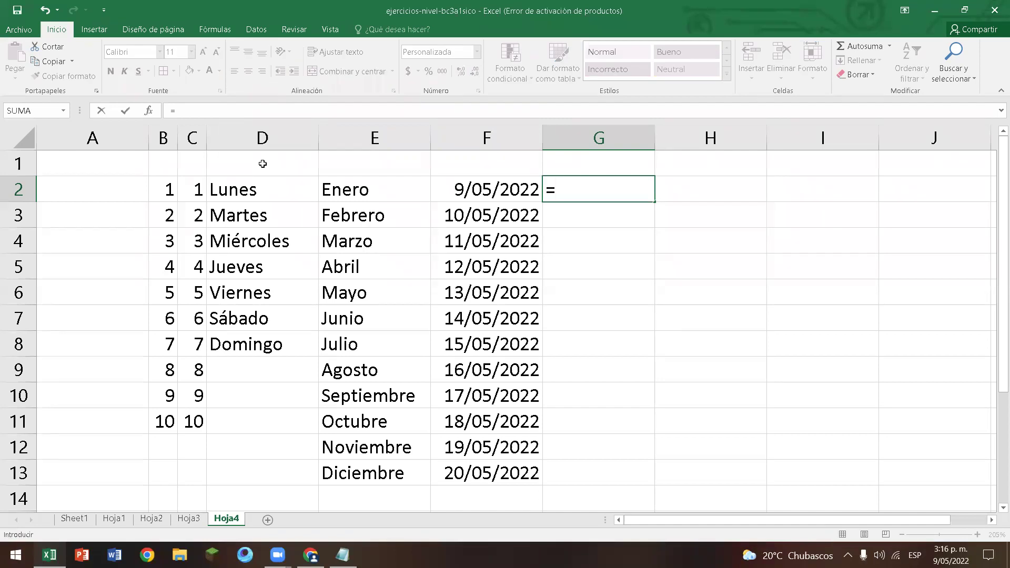
pyautogui.click(510, 194)
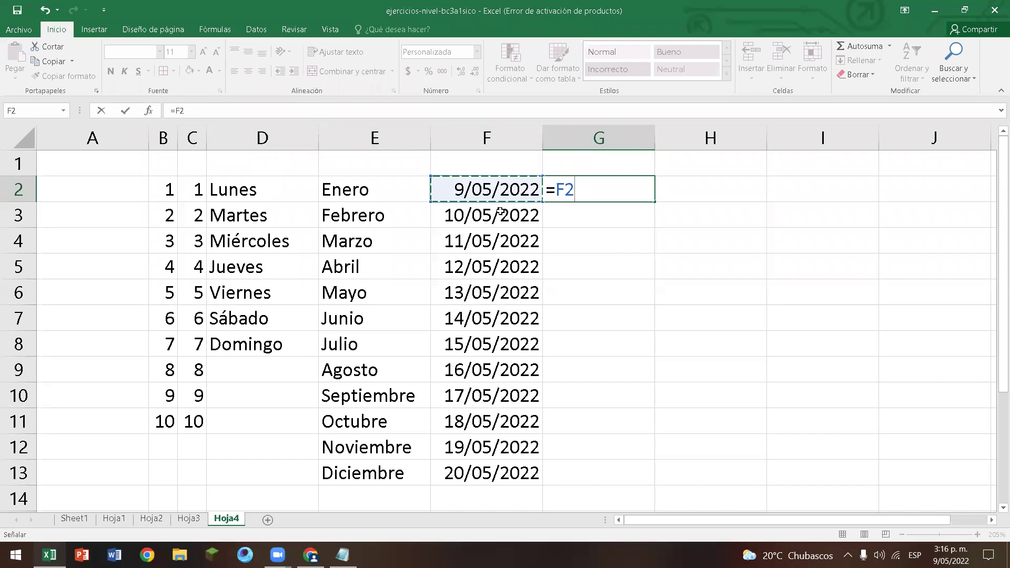
pyautogui.press('Return')
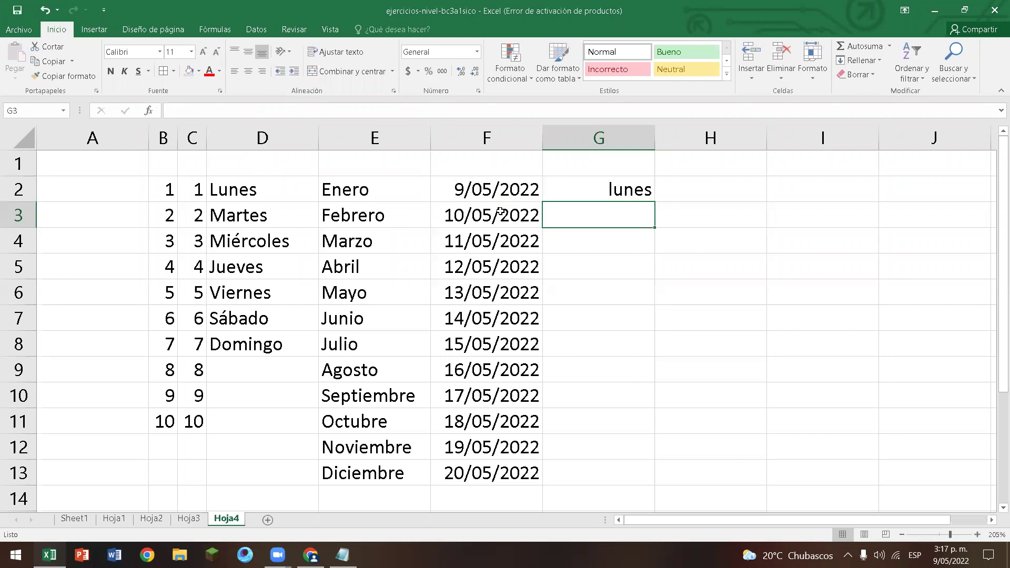
pyautogui.click(587, 189)
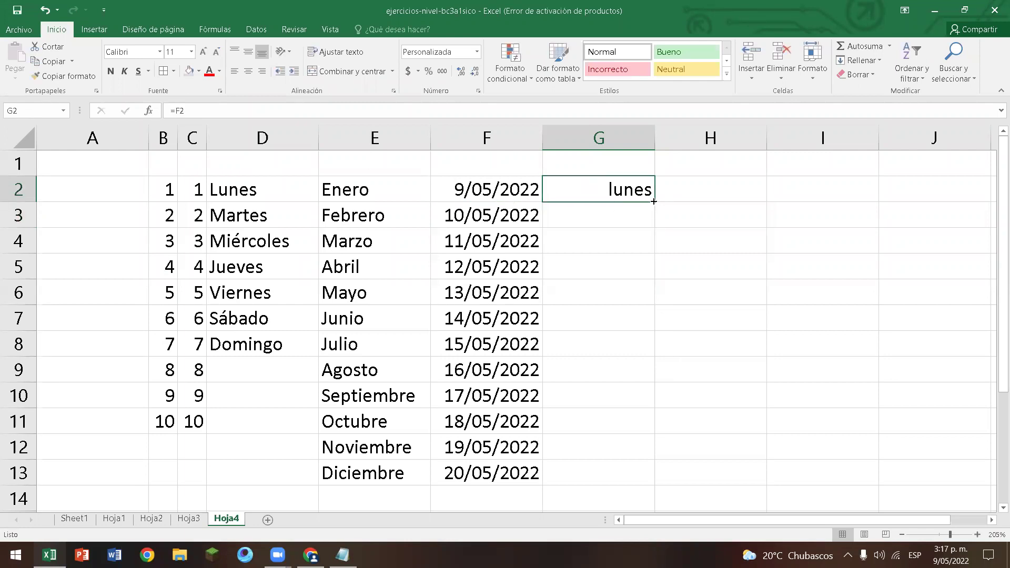
pyautogui.doubleClick(653, 201)
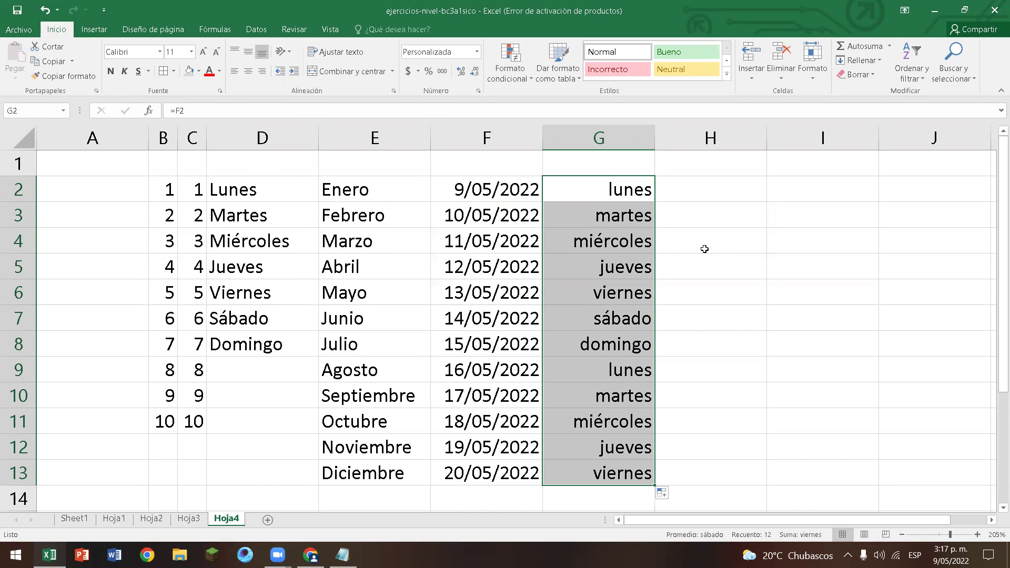
# Apply the custom number format dddd to cell H2.
pyautogui.click(700, 191)
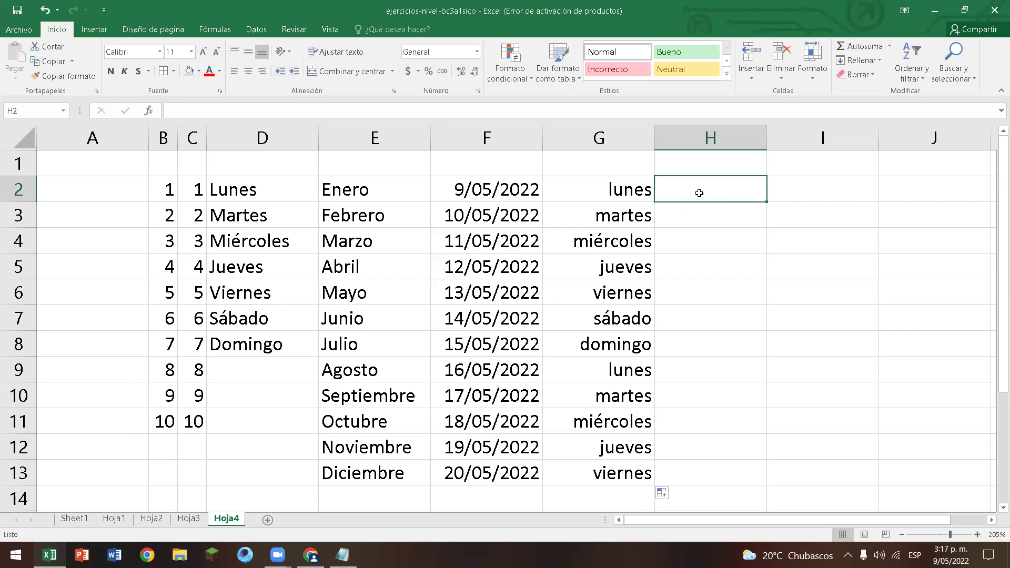
pyautogui.hotkey('ctrl', '1')
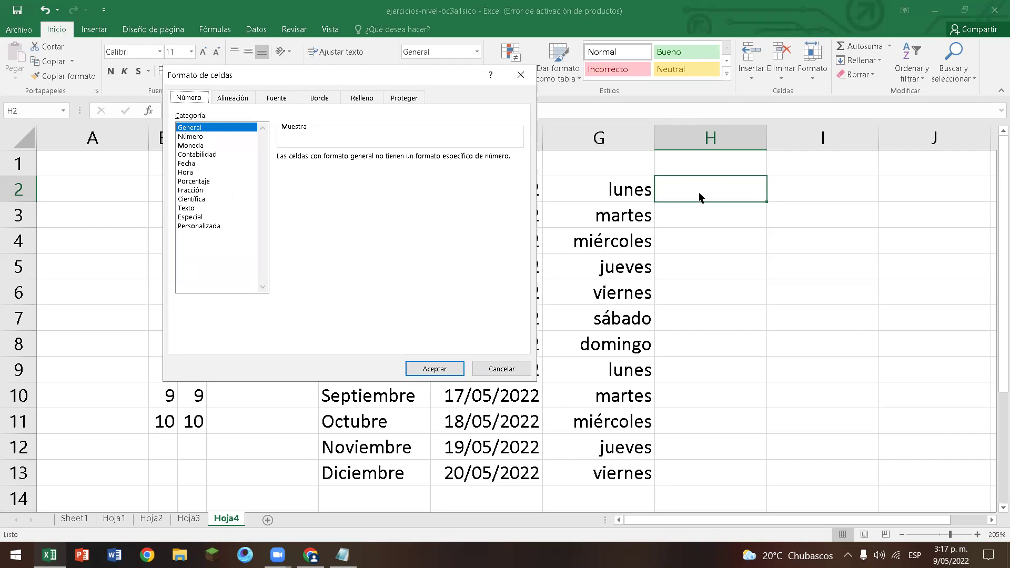
pyautogui.click(207, 226)
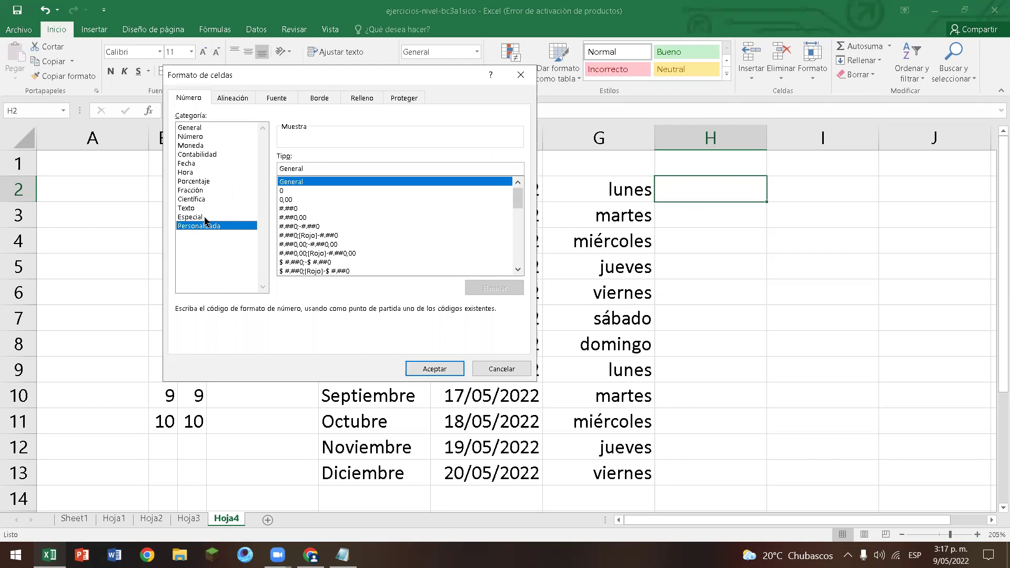
pyautogui.click(294, 168)
pyautogui.doubleClick(281, 168)
pyautogui.press('BackSpace')
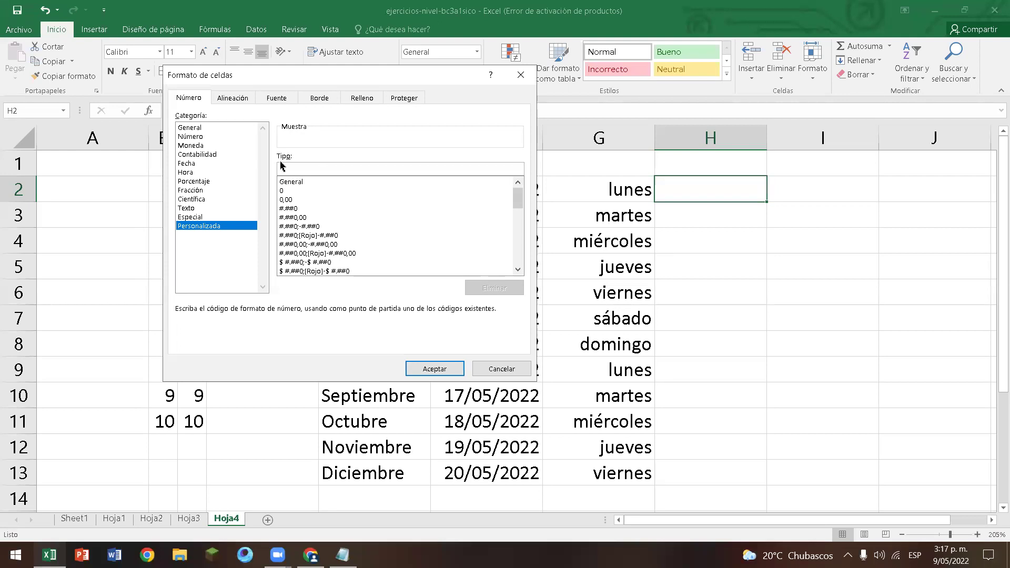
pyautogui.write('dddd')
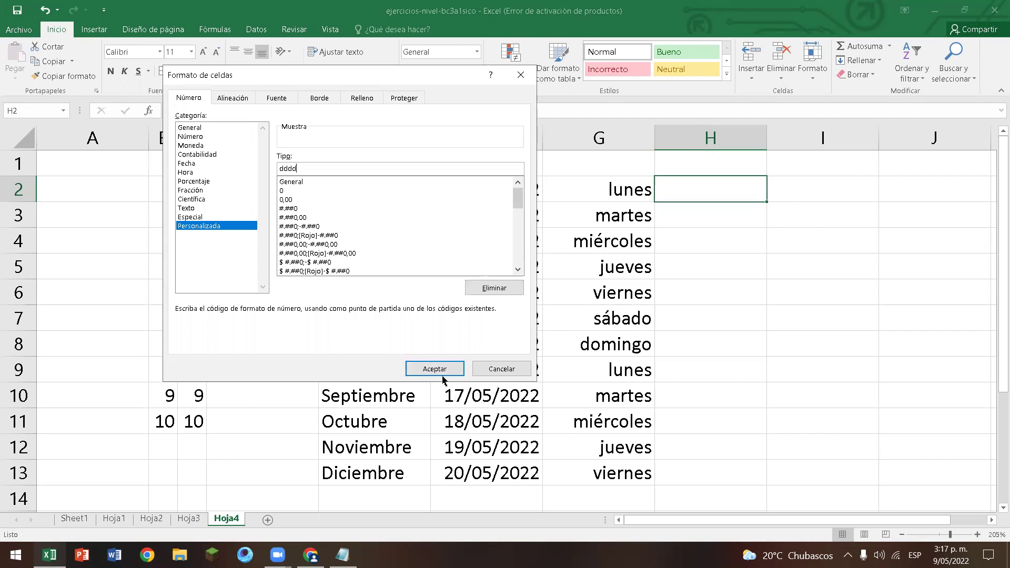
pyautogui.click(430, 368)
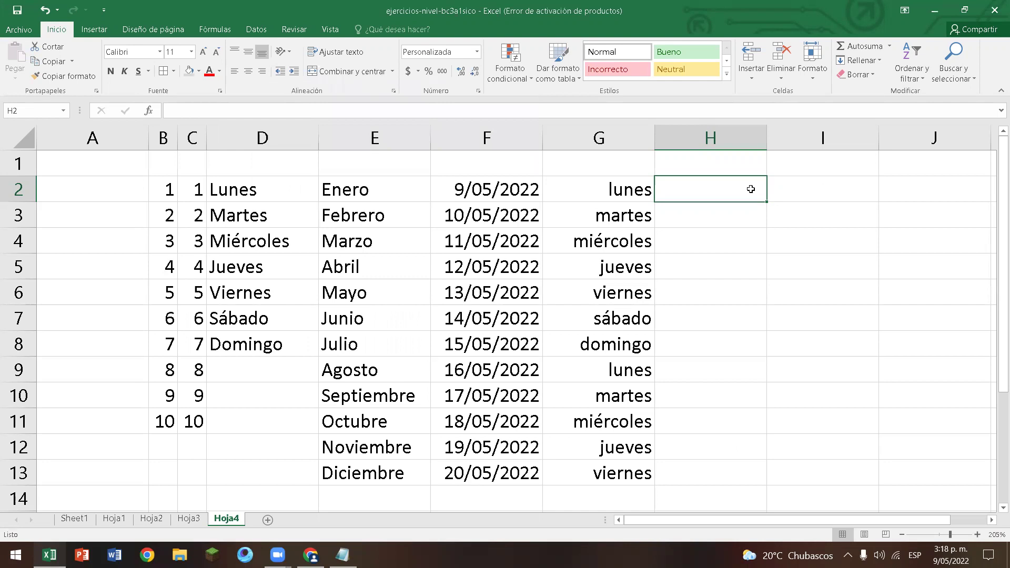
# Enter the formula =F2 in H2 and fill it down through H13.
pyautogui.write('=')
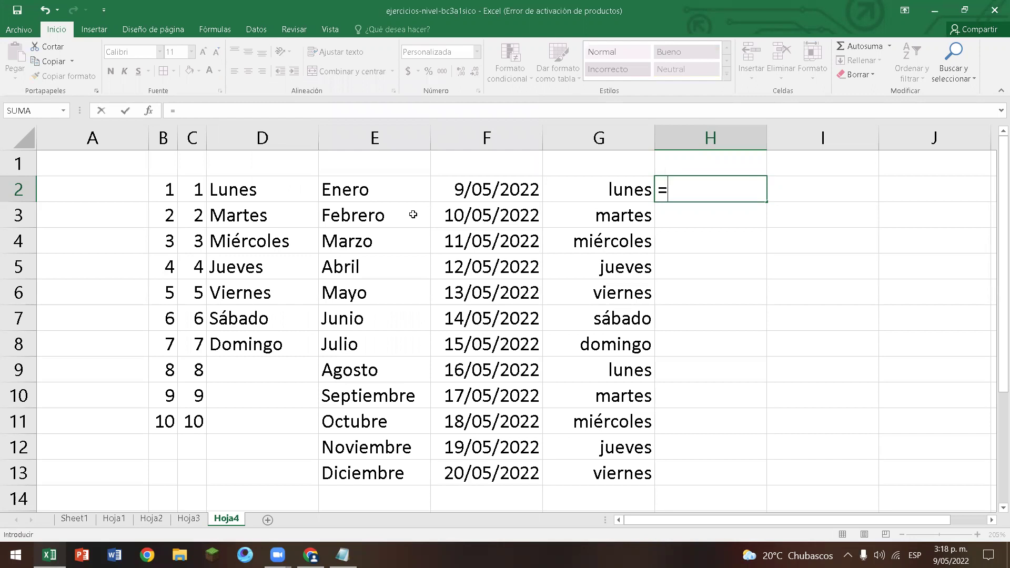
pyautogui.click(482, 192)
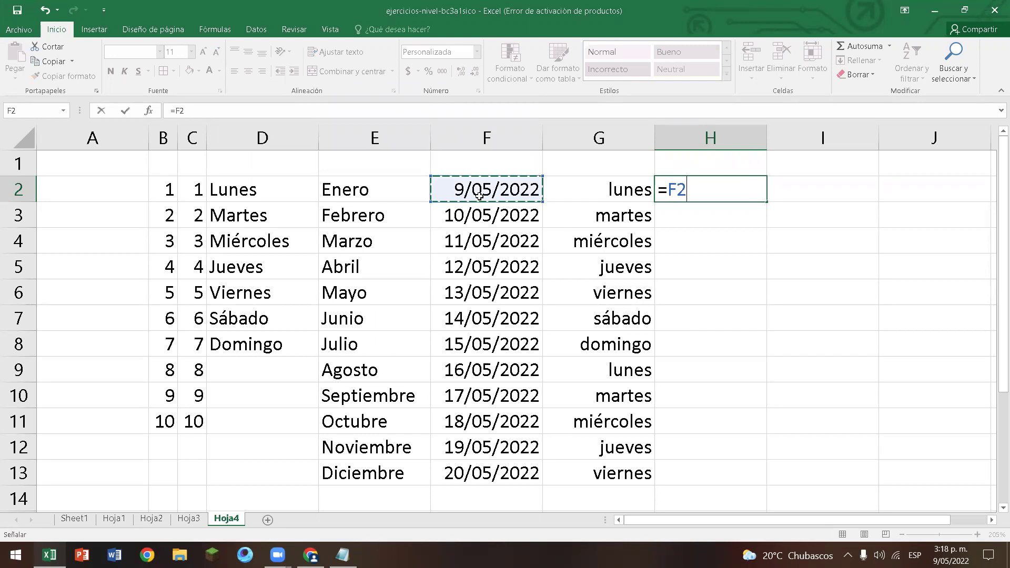
pyautogui.press('Return')
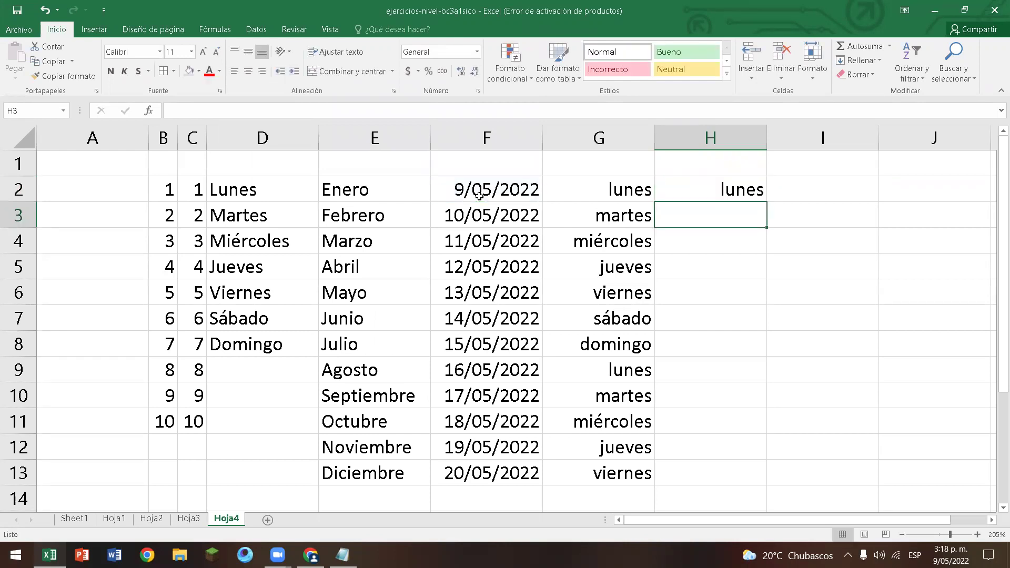
pyautogui.click(762, 196)
pyautogui.doubleClick(768, 202)
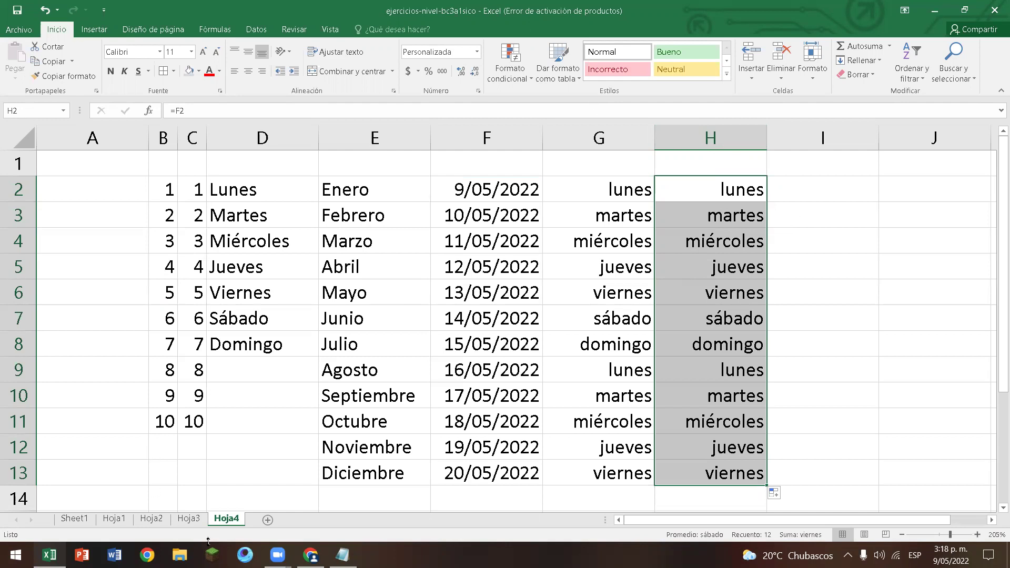
# Try to use Flash Fill on the empty cell I2.
pyautogui.click(816, 189)
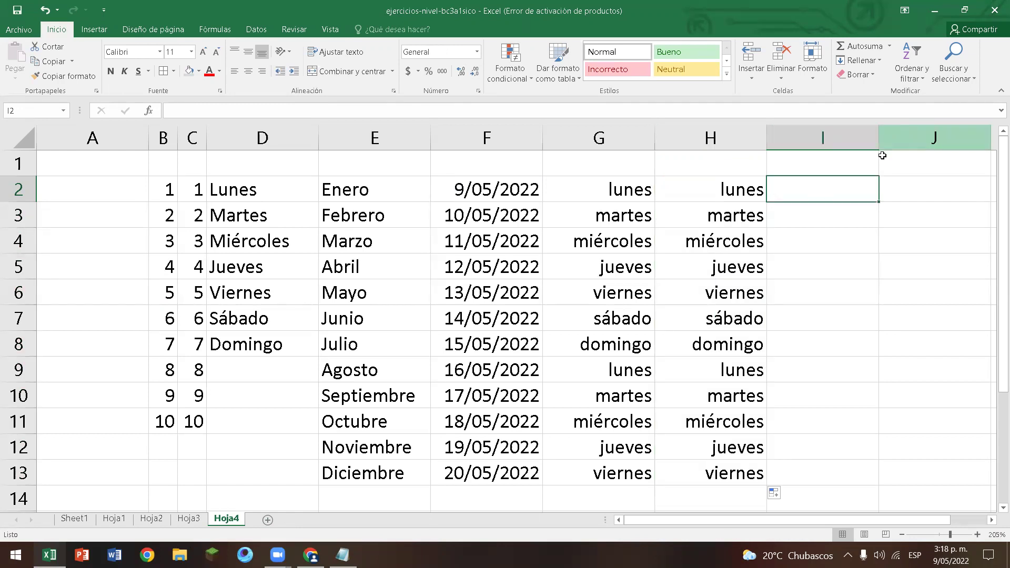
pyautogui.click(870, 64)
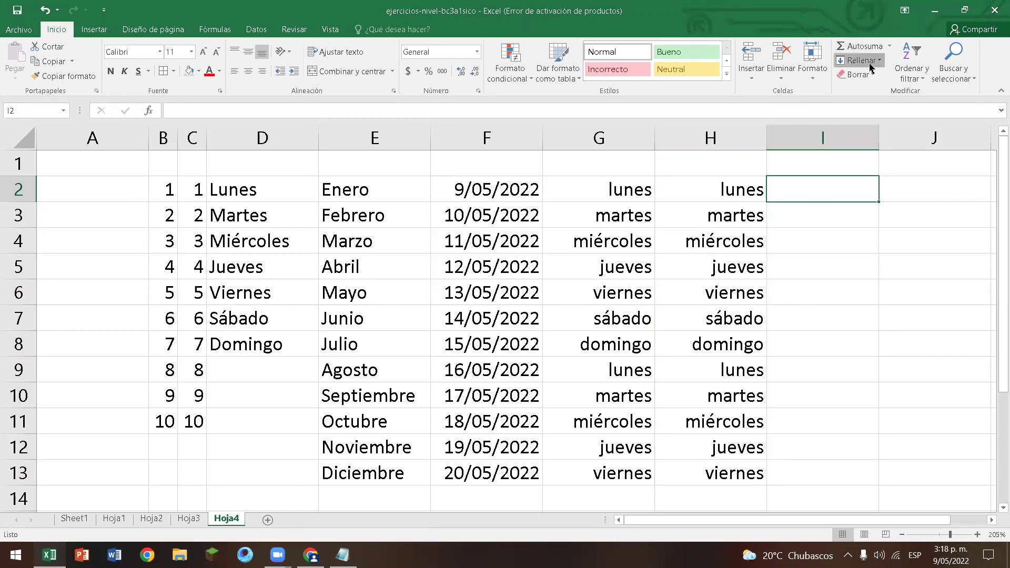
pyautogui.click(879, 62)
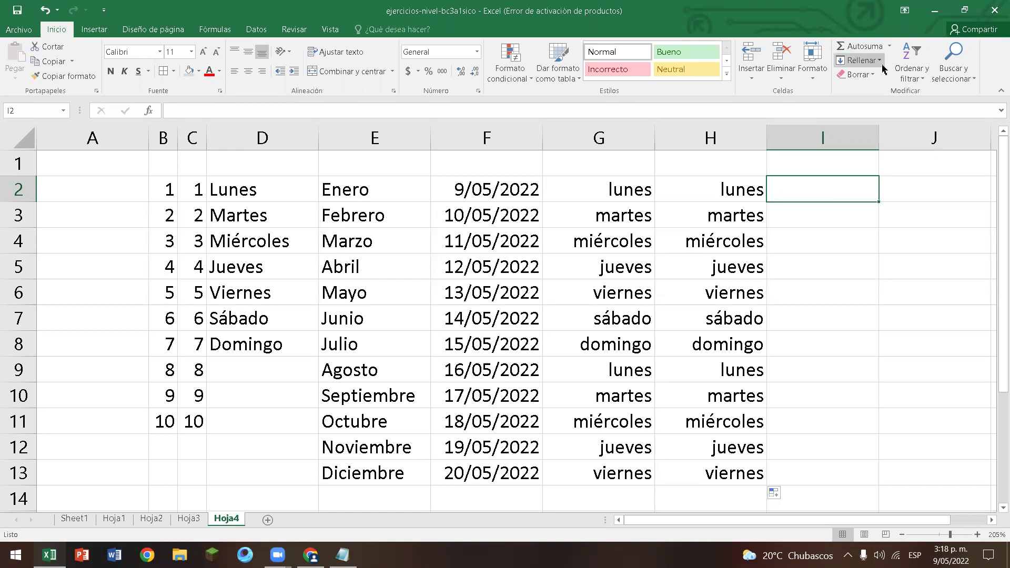
pyautogui.click(880, 187)
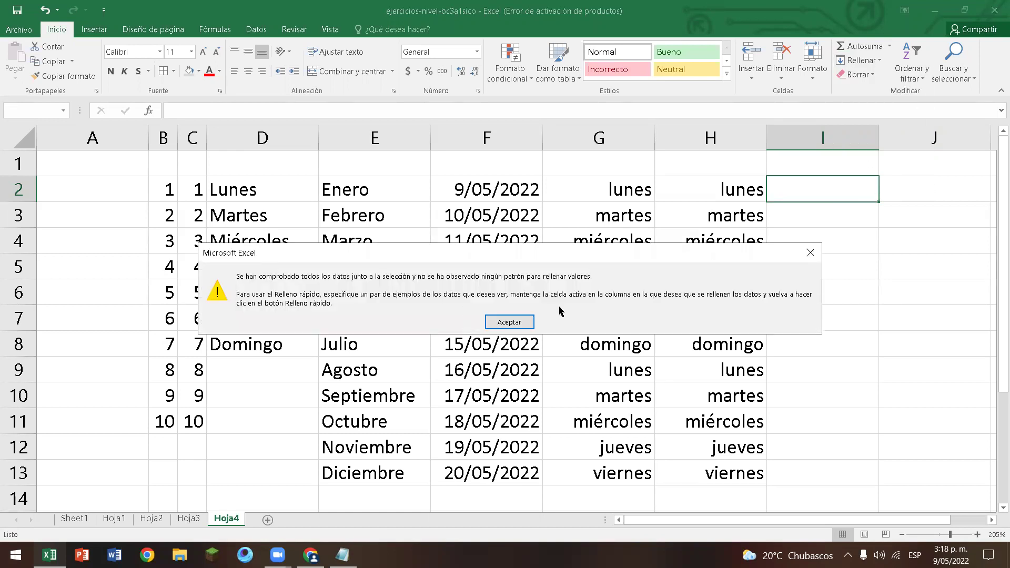
pyautogui.click(504, 322)
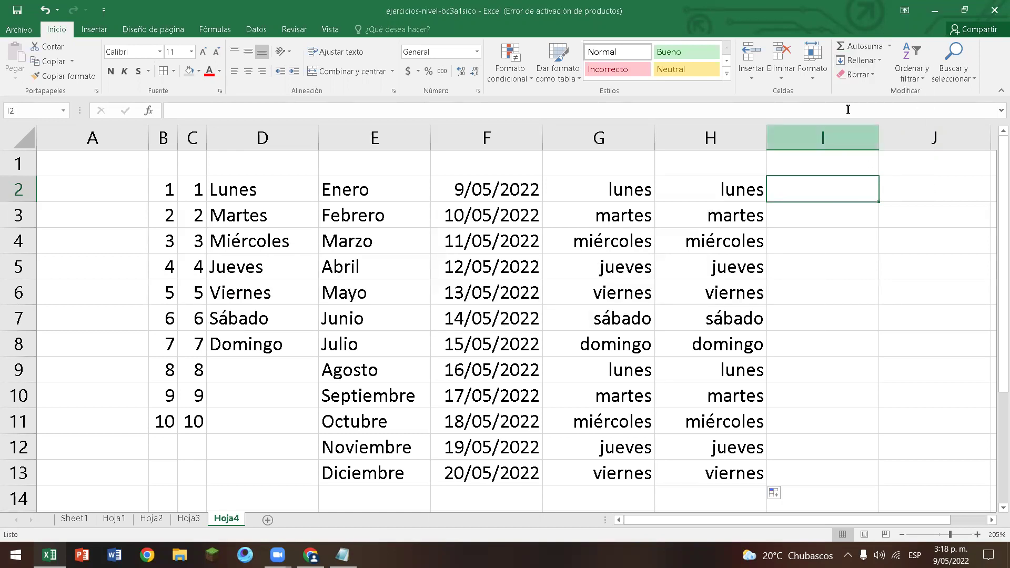
# Examine the Series fill options for the empty cell I2 without filling anything.
pyautogui.click(876, 61)
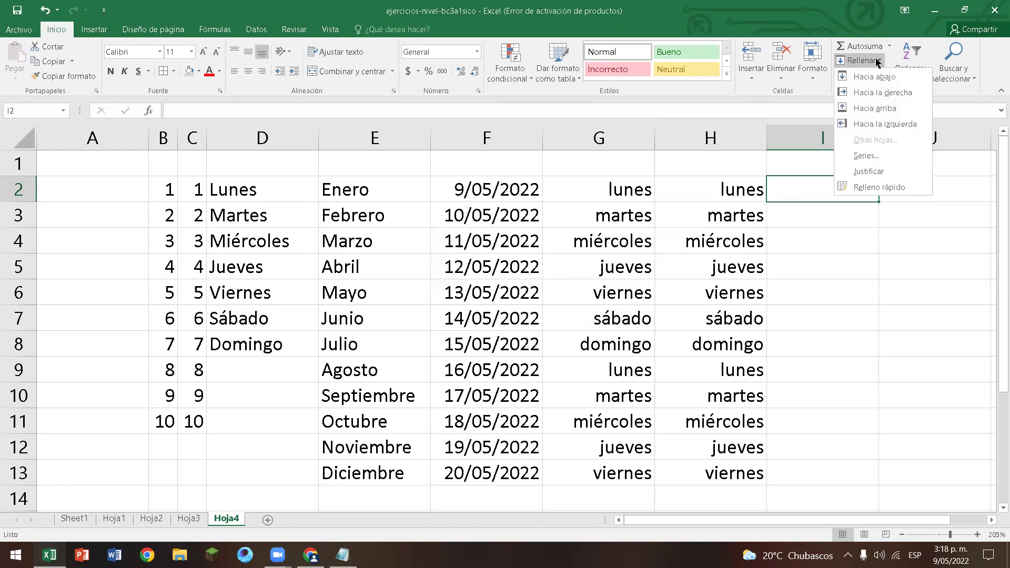
pyautogui.click(873, 157)
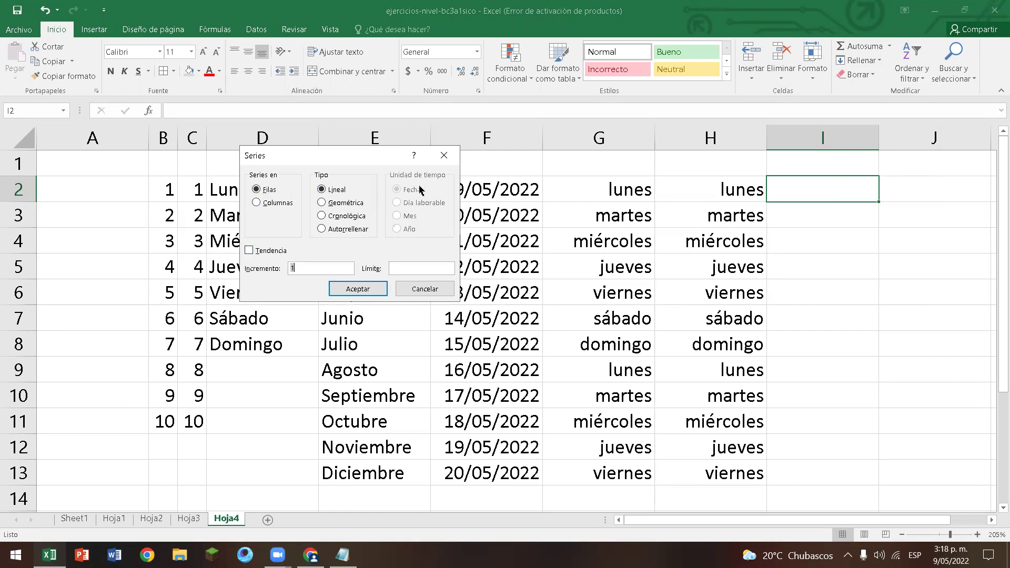
pyautogui.click(446, 156)
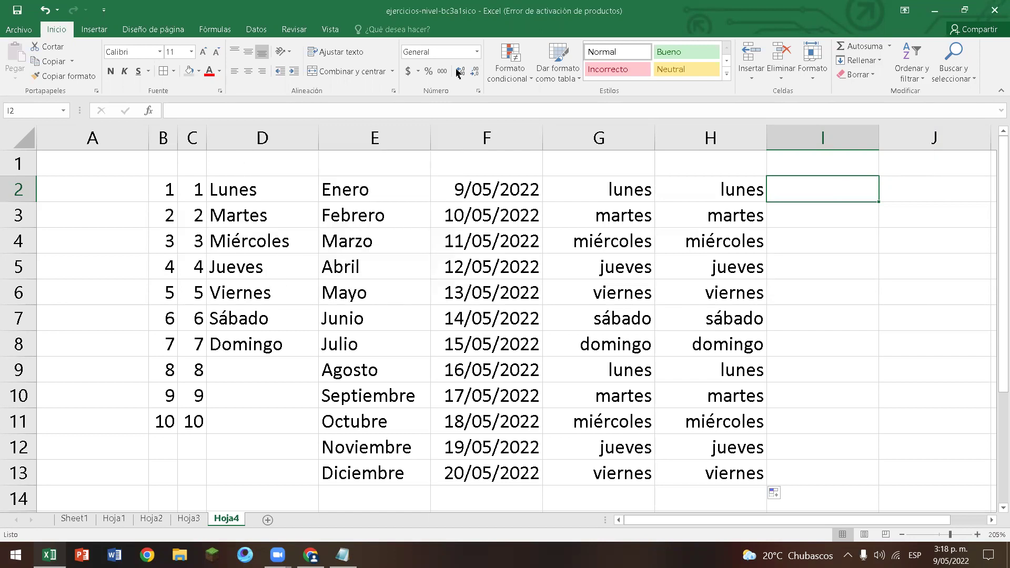
pyautogui.click(131, 5)
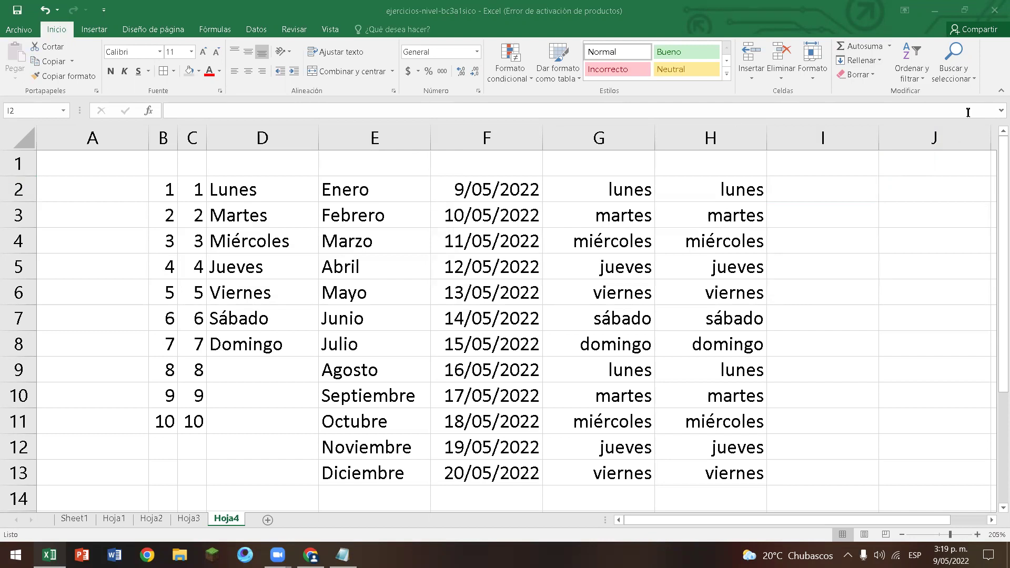
pyautogui.click(877, 62)
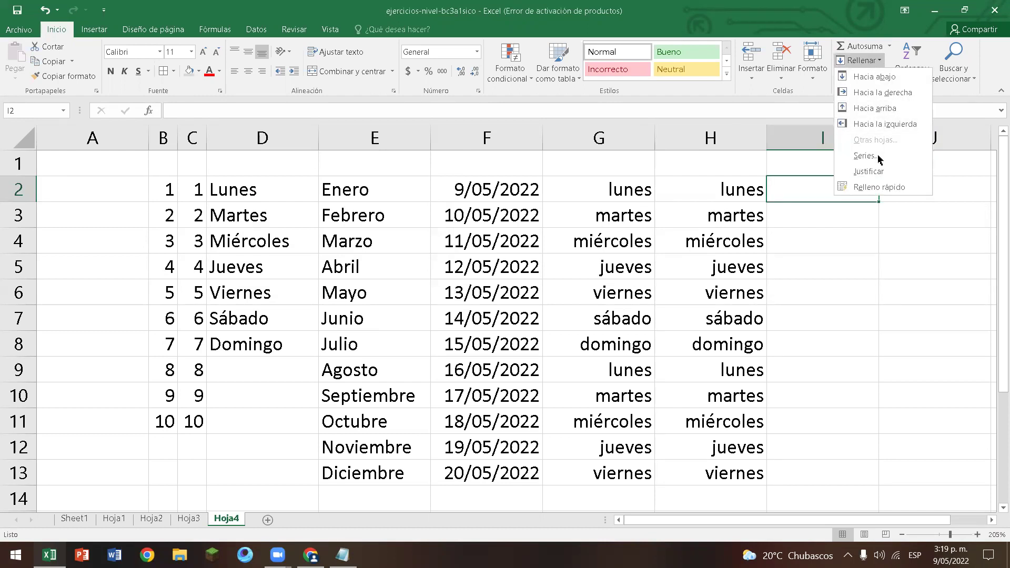
pyautogui.click(839, 290)
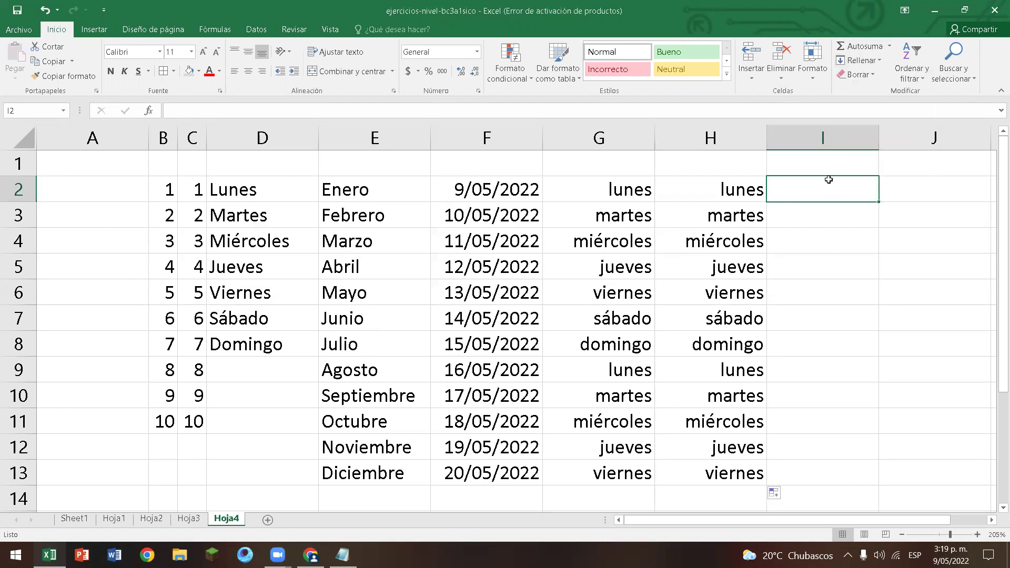
# Enter the current date 9/05/2022 in I2 and explore its Series fill options with the series set to columns, without applying them.
pyautogui.hotkey('ctrl', ';')
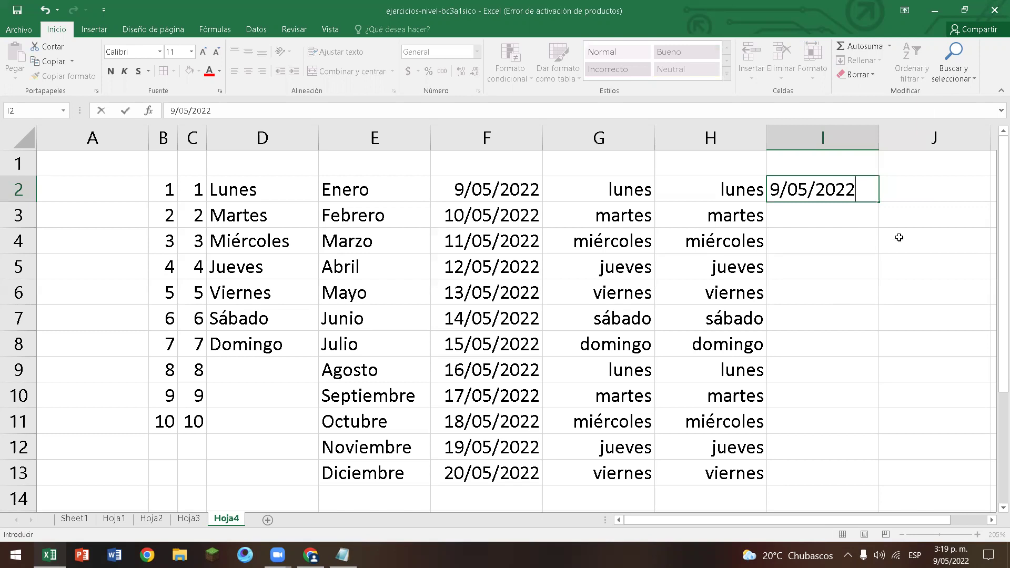
pyautogui.press('Return')
pyautogui.click(856, 185)
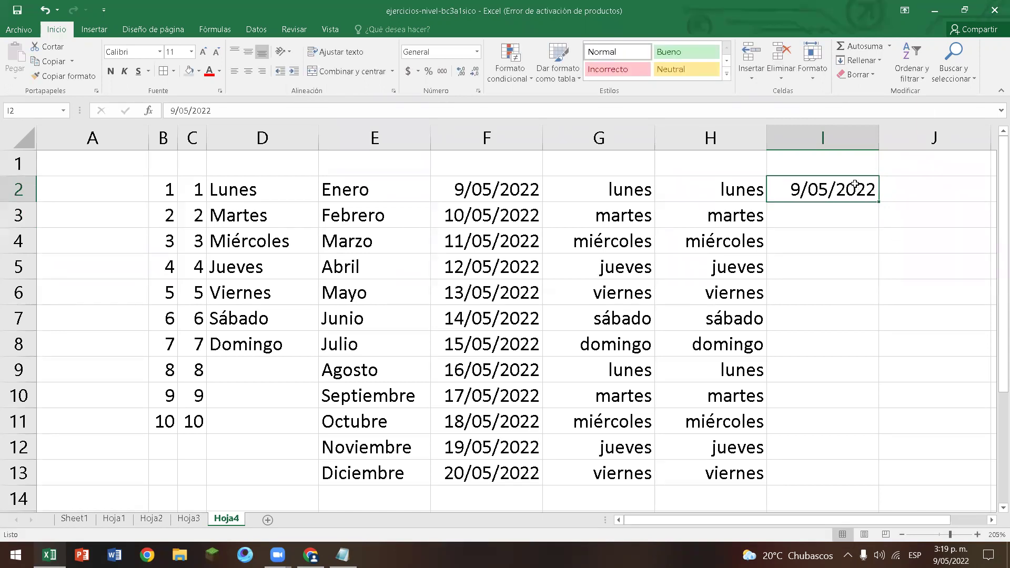
pyautogui.click(879, 62)
pyautogui.click(872, 156)
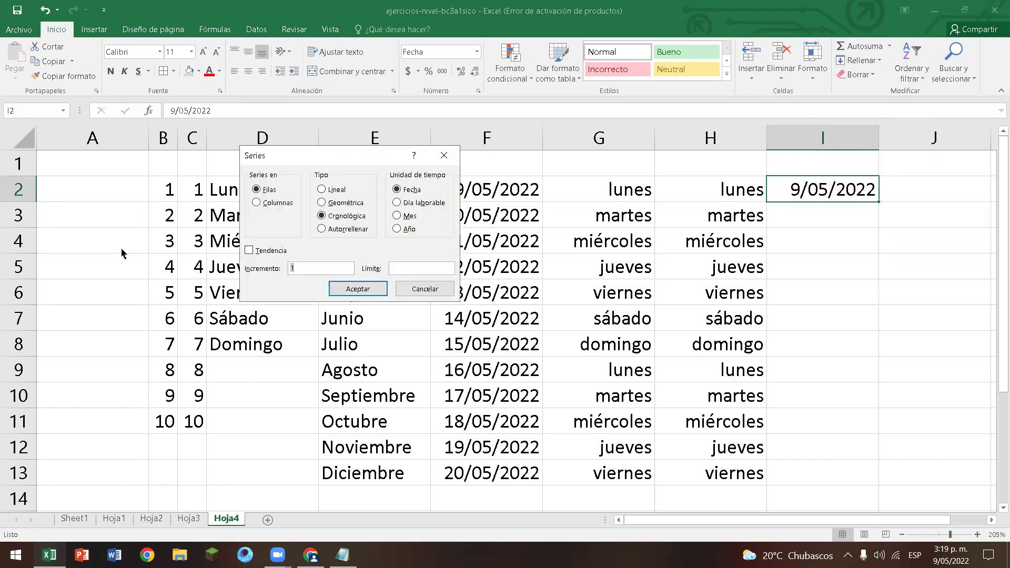
pyautogui.click(273, 204)
pyautogui.click(443, 156)
# Clear the date from cell I2.
pyautogui.click(880, 234)
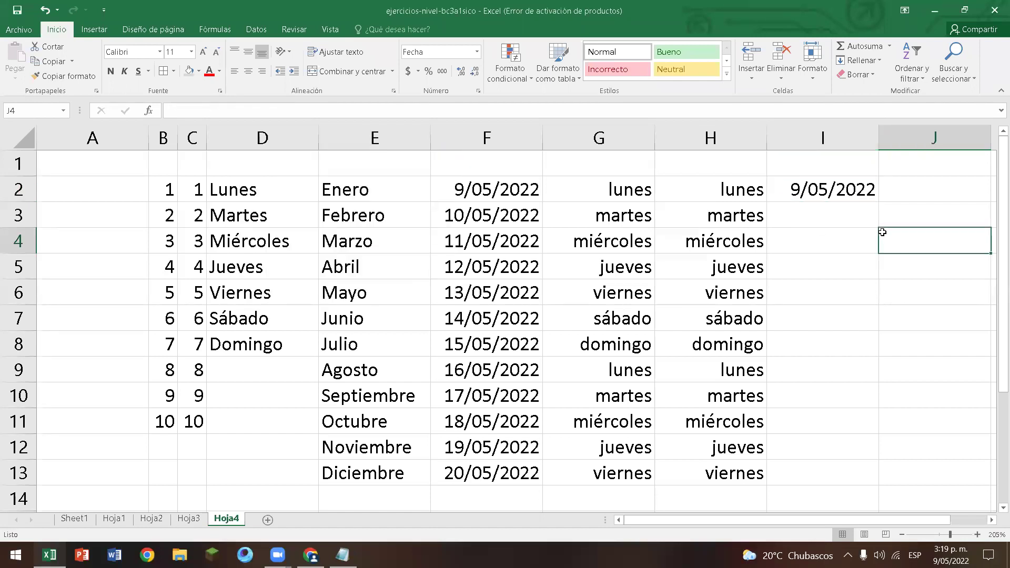
pyautogui.click(845, 197)
pyautogui.press('Delete')
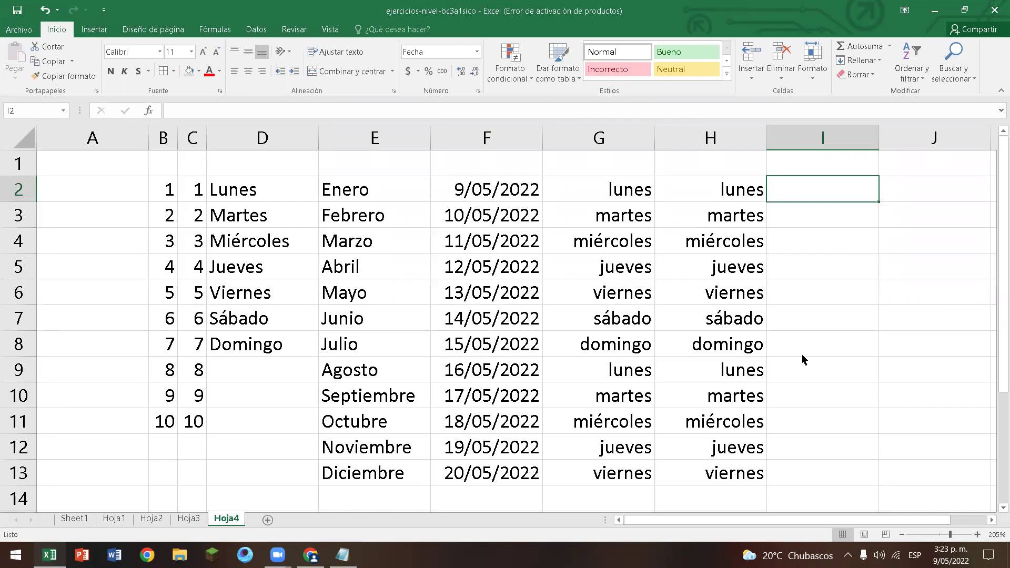
pyautogui.keyDown('ctrl'); pyautogui.scroll(-4, 864, 284); pyautogui.keyUp('ctrl')
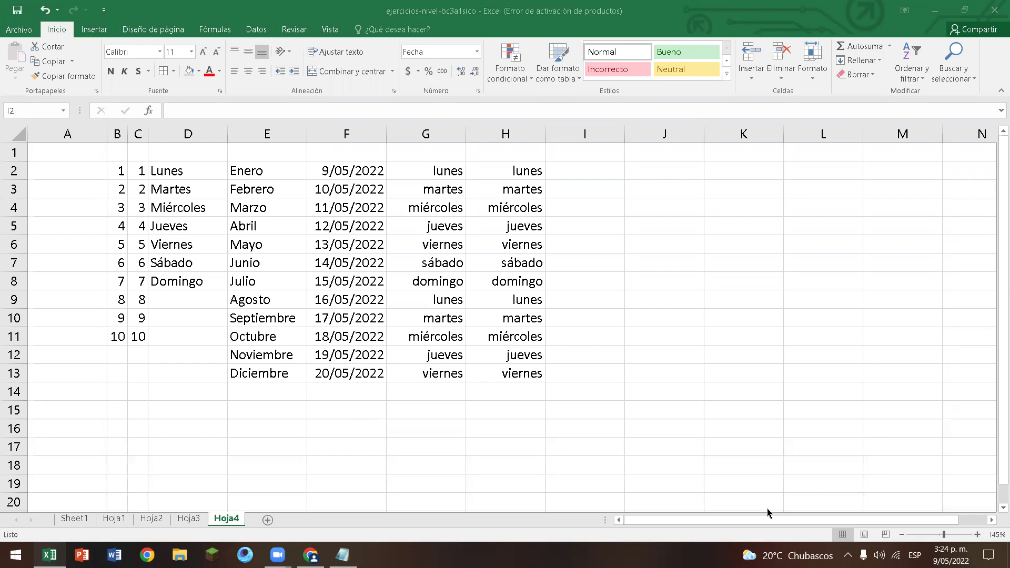
pyautogui.press('XF86AudioRaiseVolume')
pyautogui.click(445, 404)
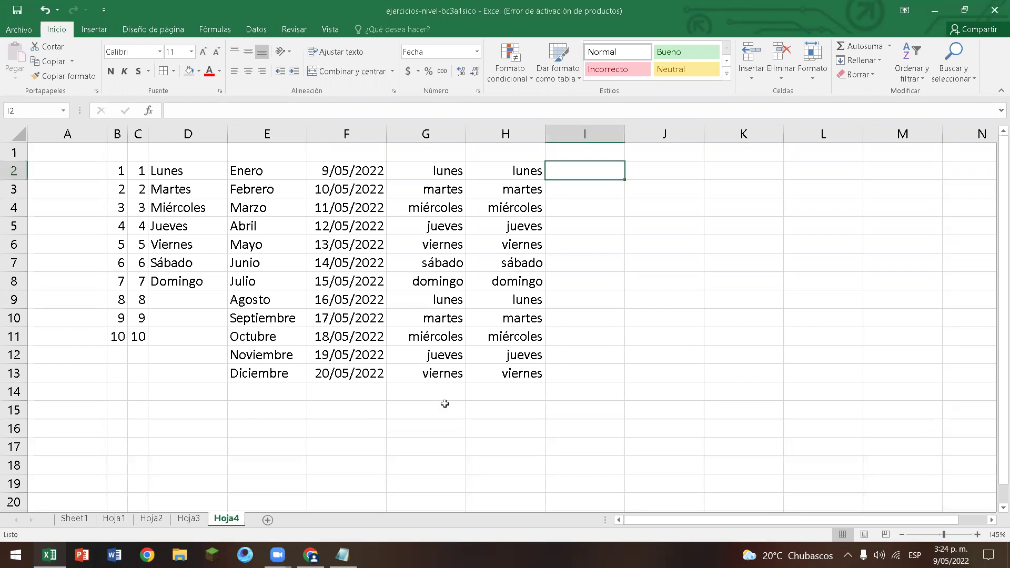
pyautogui.click(430, 413)
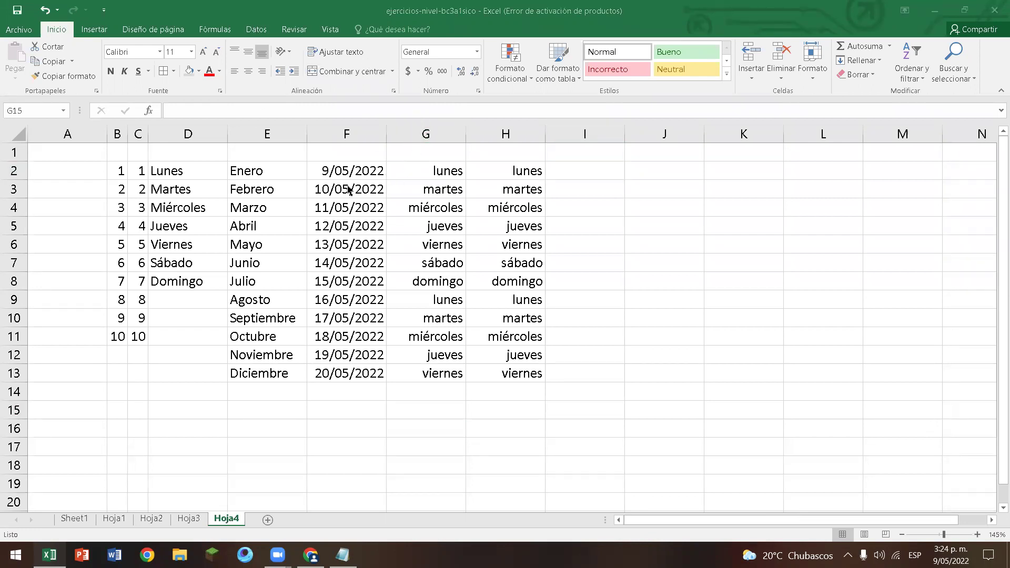
# Enter the current date 9/05/2022 in I2 and the date 16/5/2022 in I3.
pyautogui.click(609, 181)
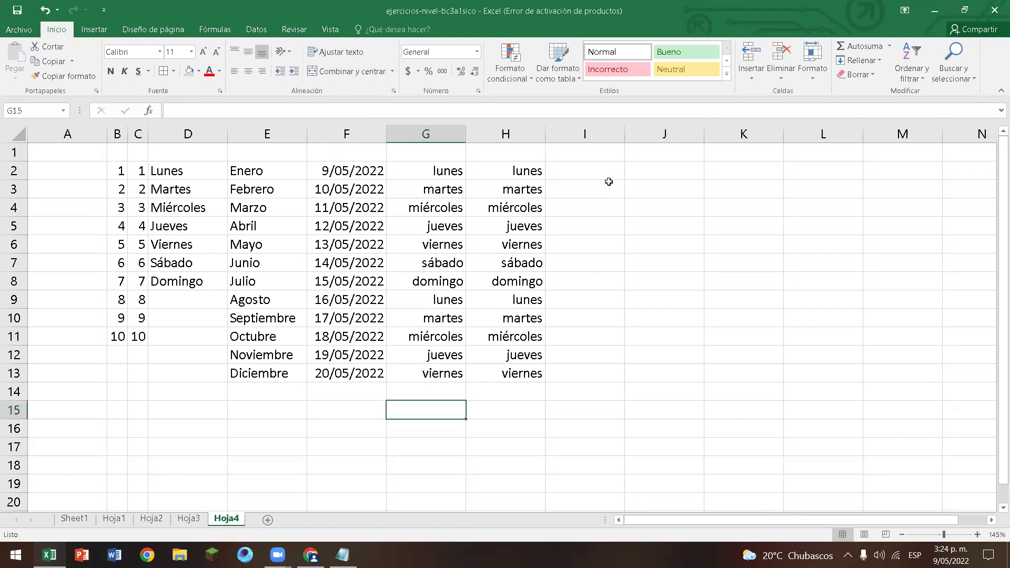
pyautogui.click(609, 179)
pyautogui.hotkey('ctrl', ';')
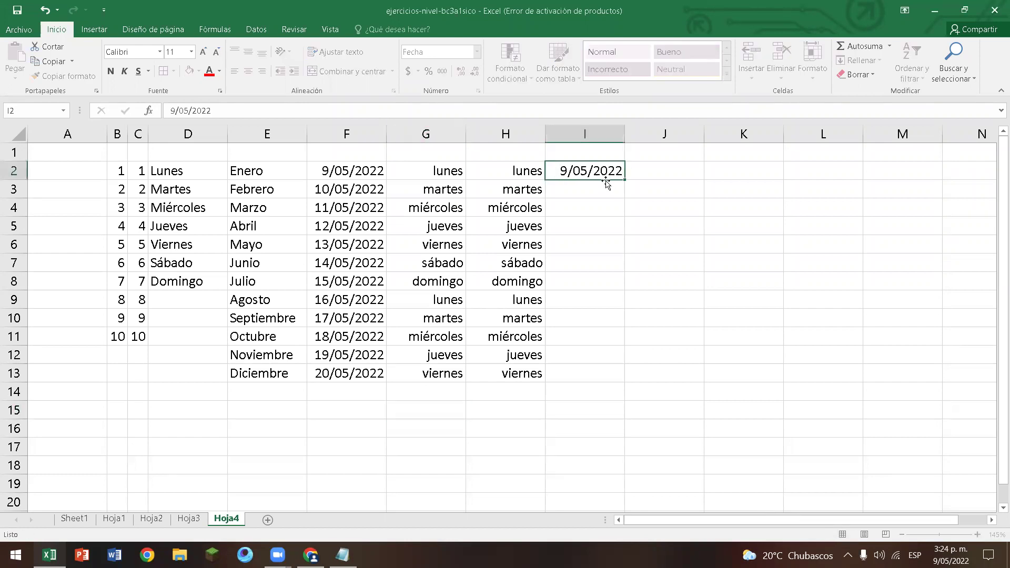
pyautogui.press('Return')
pyautogui.write('16')
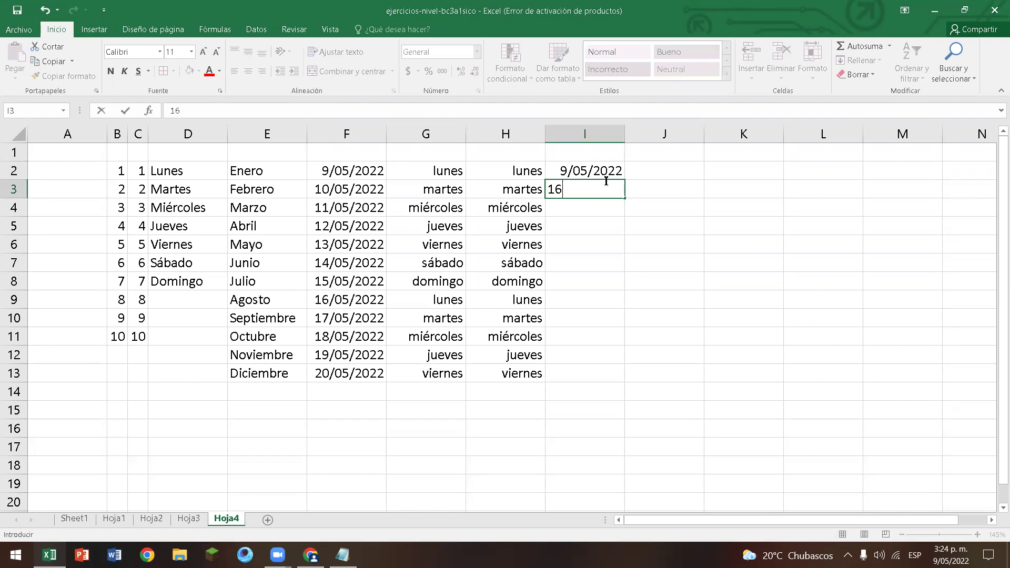
pyautogui.write('/5%2022')
pyautogui.press('Return')
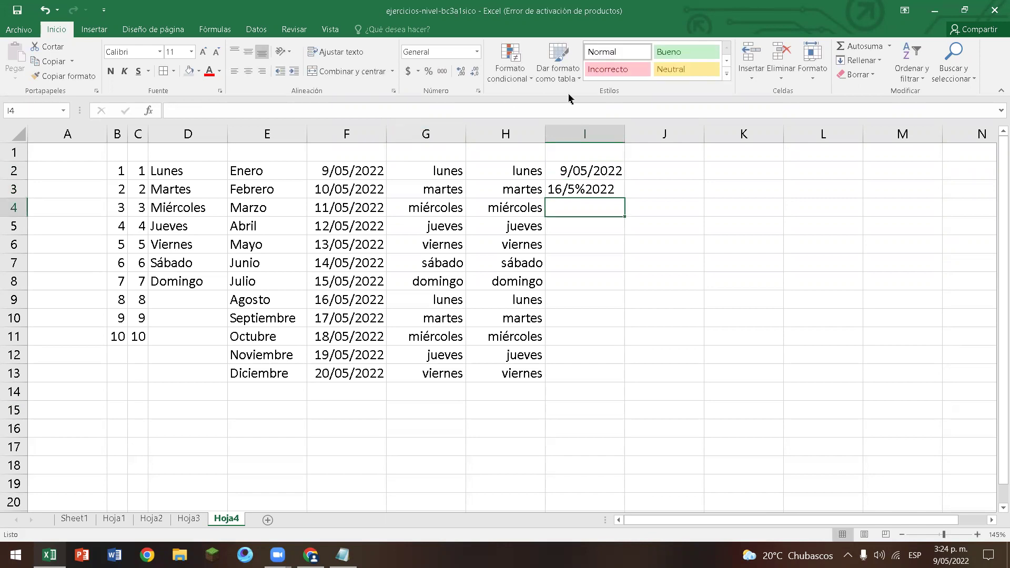
pyautogui.doubleClick(586, 190)
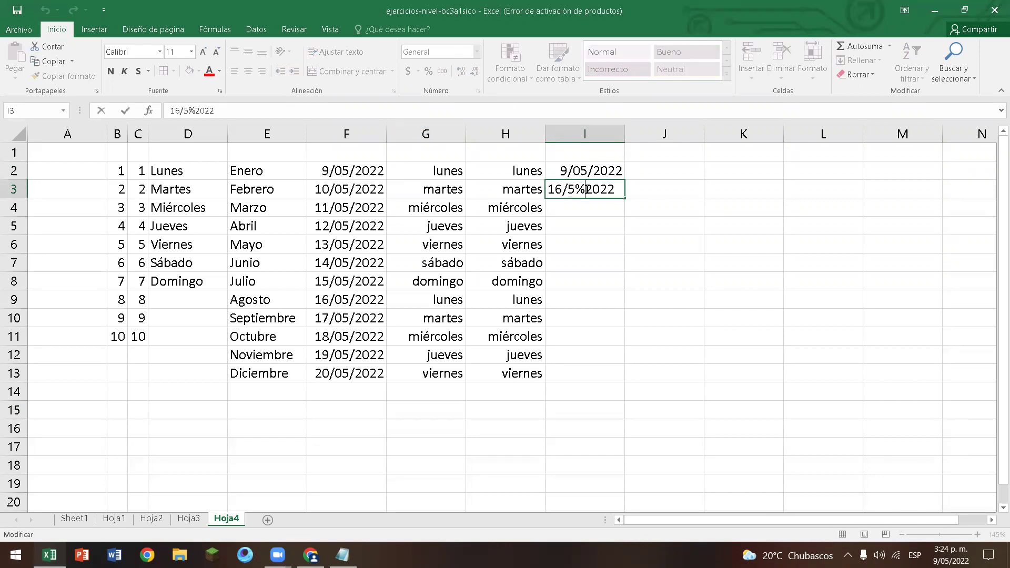
pyautogui.press('BackSpace')
pyautogui.write('/')
pyautogui.click(586, 203)
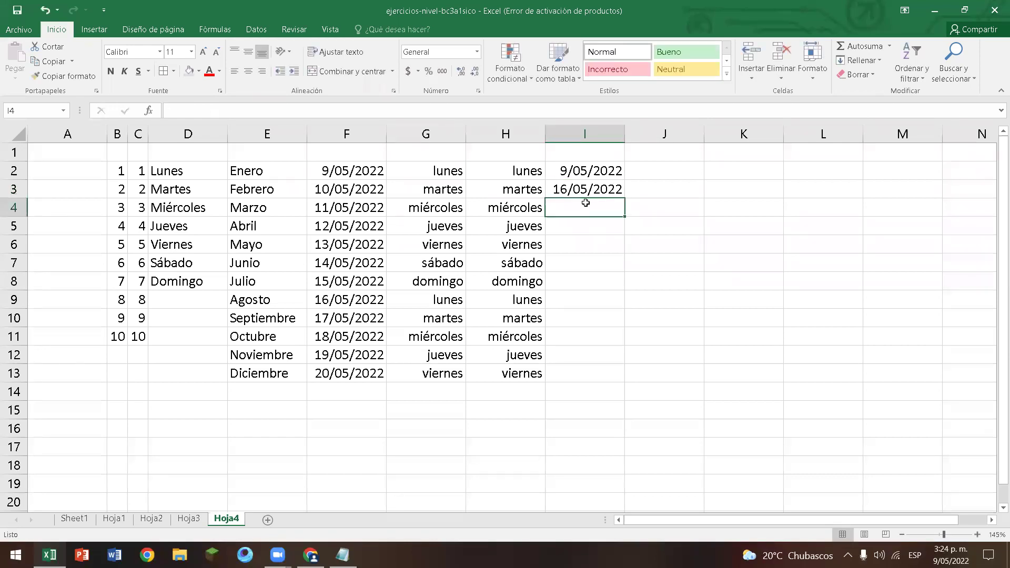
# Enter the date 25/5/2022 in I4 and the date 15/10/2022 in I5.
pyautogui.write('25/')
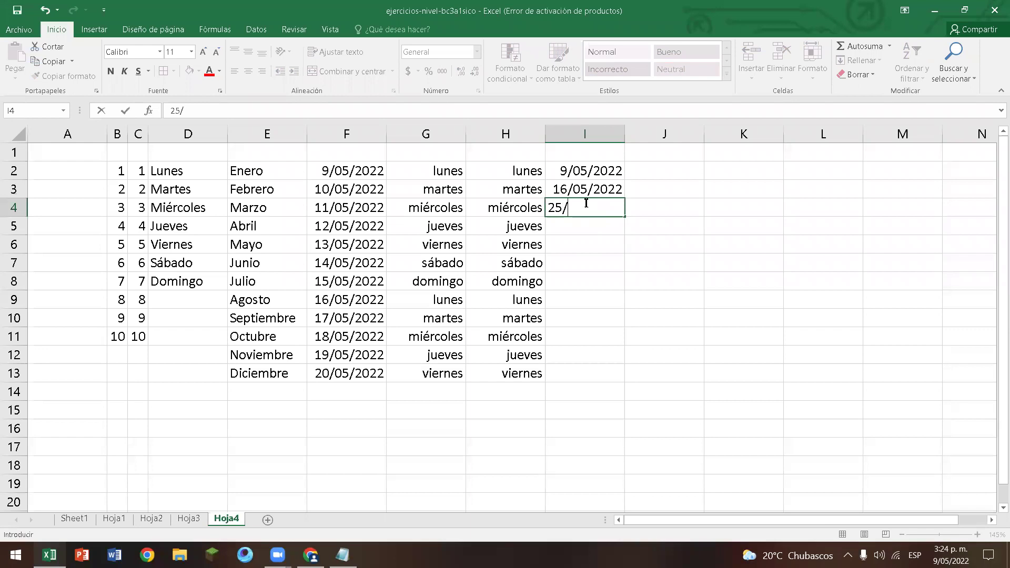
pyautogui.write('5/2022')
pyautogui.press('Return')
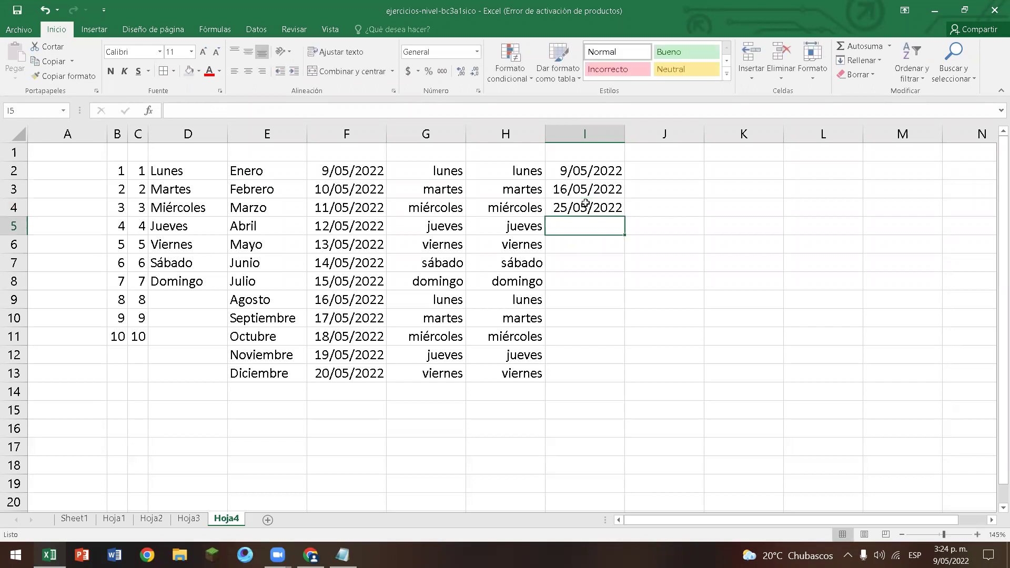
pyautogui.write('15')
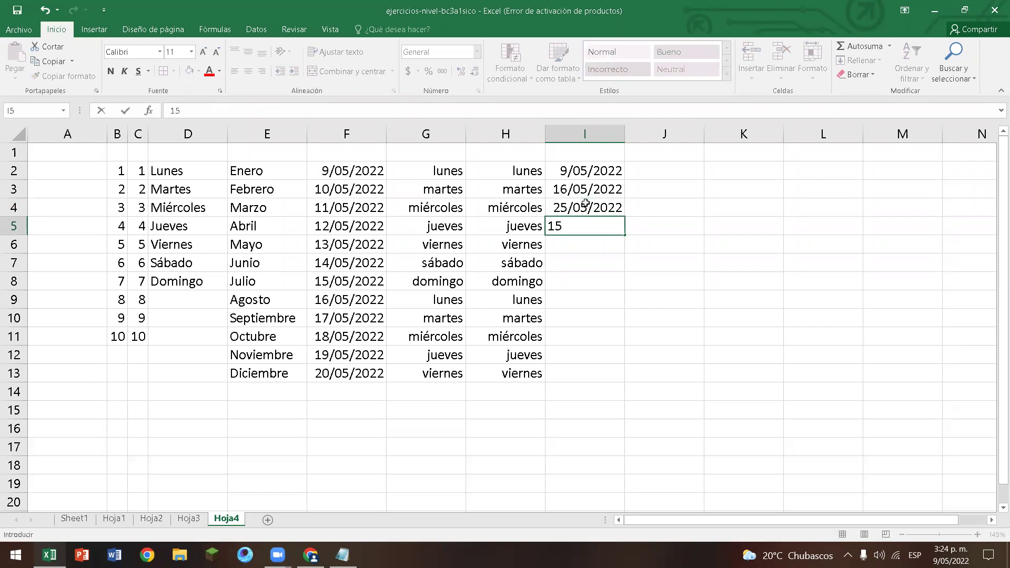
pyautogui.write('/')
pyautogui.write('10/')
pyautogui.write('1')
pyautogui.press('BackSpace')
pyautogui.write('20')
pyautogui.write('1')
pyautogui.press('BackSpace')
pyautogui.write('22')
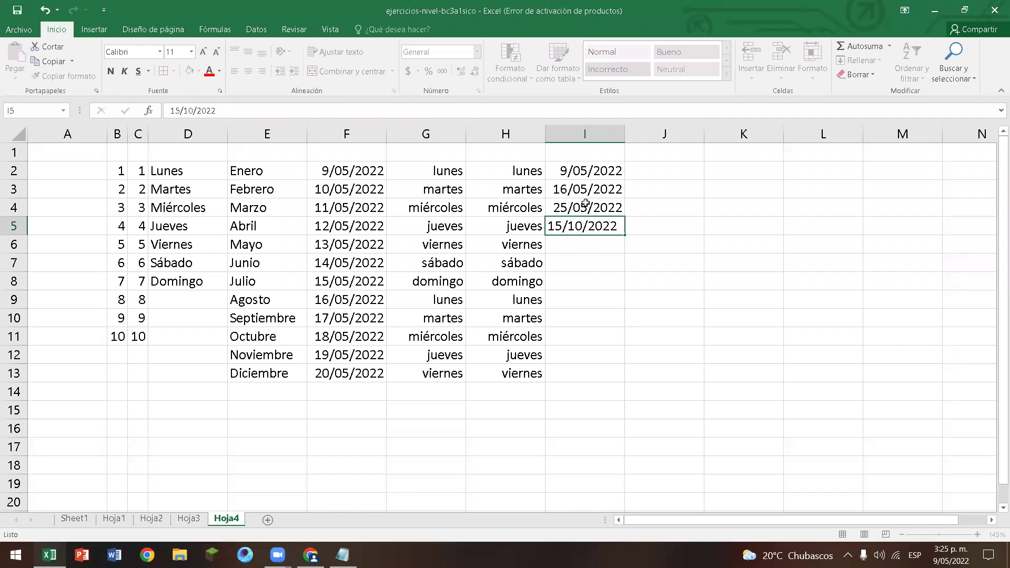
pyautogui.press('Return')
# Apply the custom number format dddd to cell J2.
pyautogui.click(667, 169)
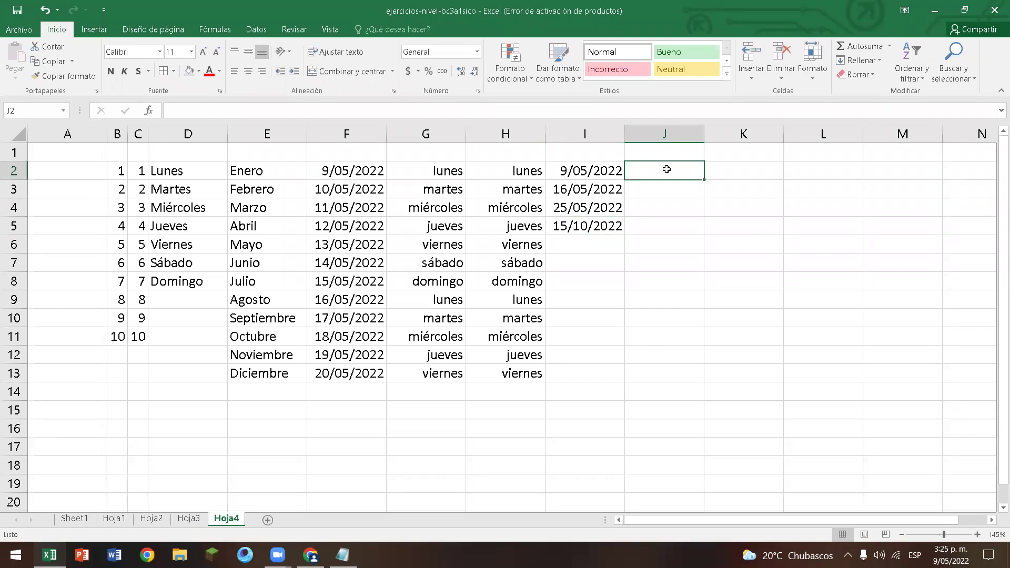
pyautogui.hotkey('ctrl', '1')
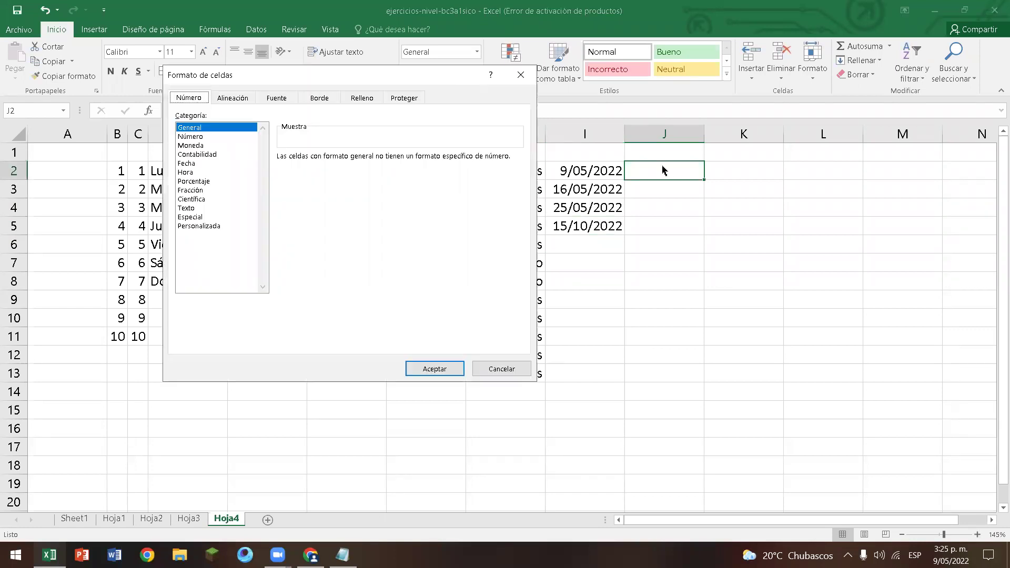
pyautogui.click(200, 226)
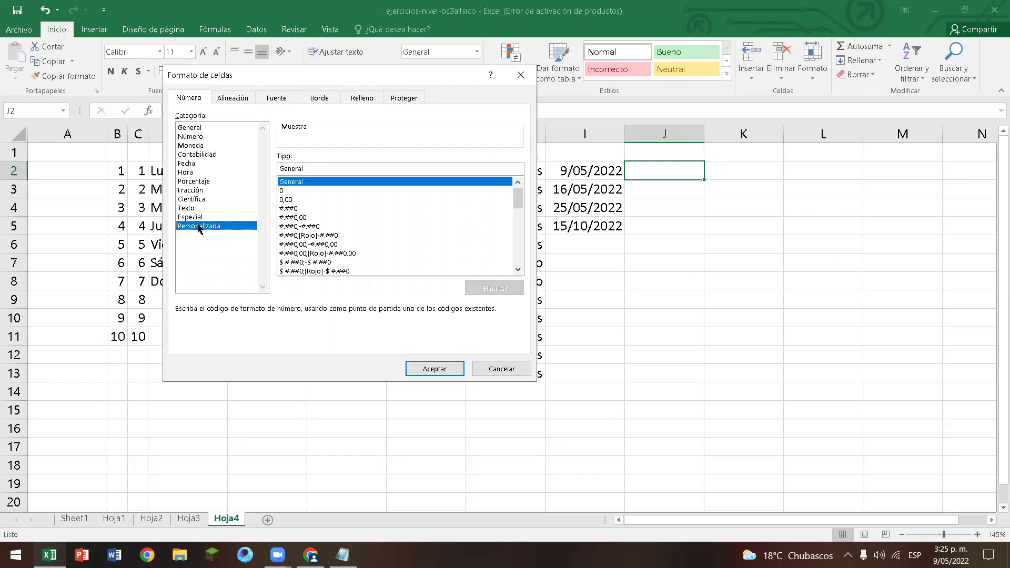
pyautogui.moveTo(317, 168); pyautogui.dragTo(267, 161)
pyautogui.write('ddd')
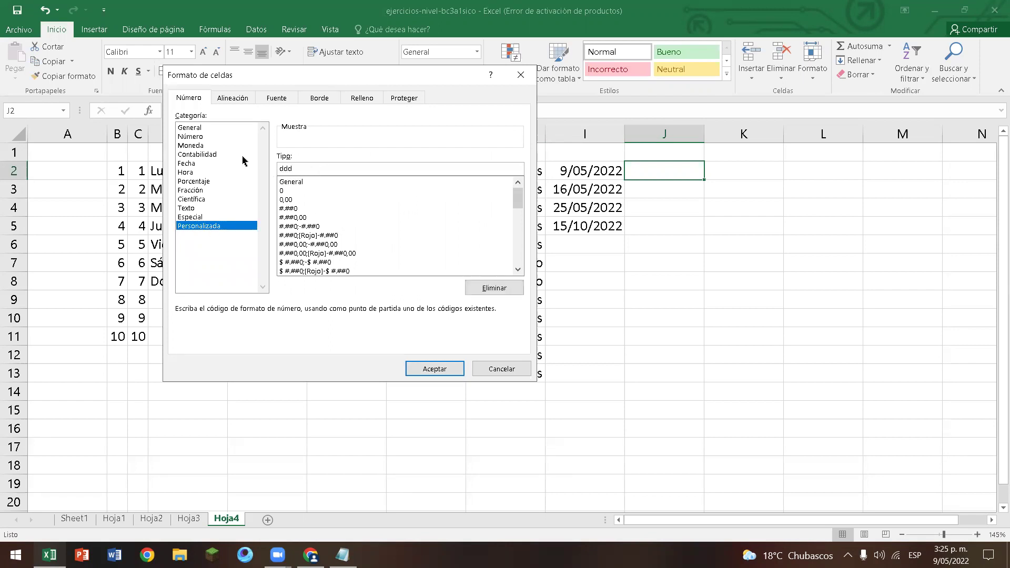
pyautogui.write('d')
pyautogui.click(431, 374)
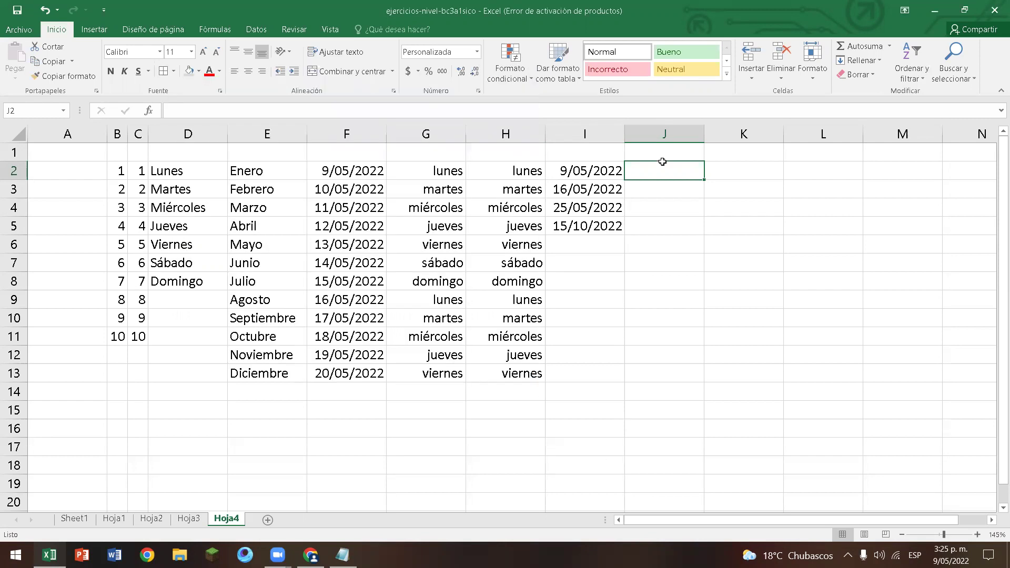
# Enter the formula =I2 in J2 and fill it down through J5.
pyautogui.write('=')
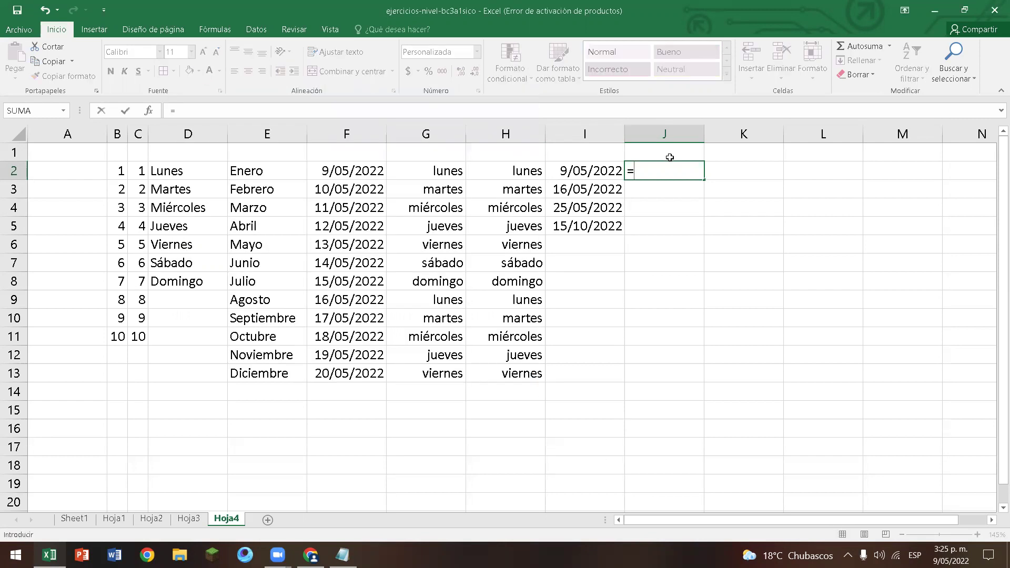
pyautogui.press('Left')
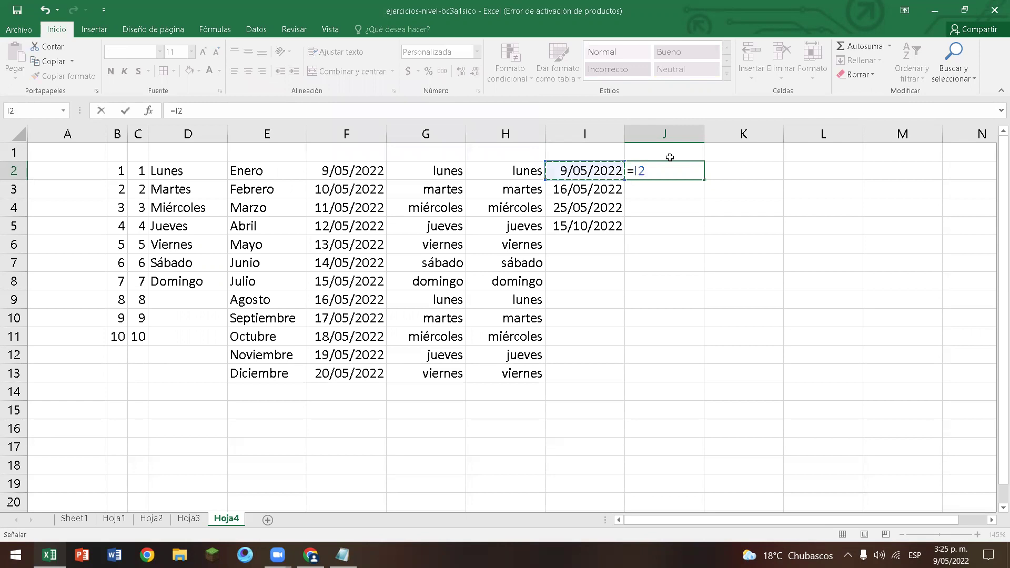
pyautogui.press('Return')
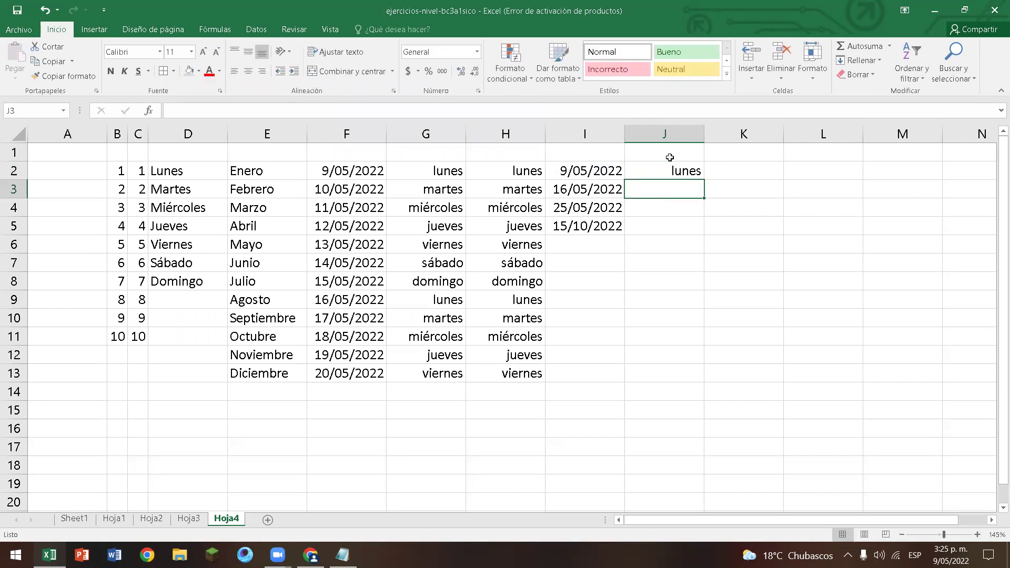
pyautogui.click(660, 173)
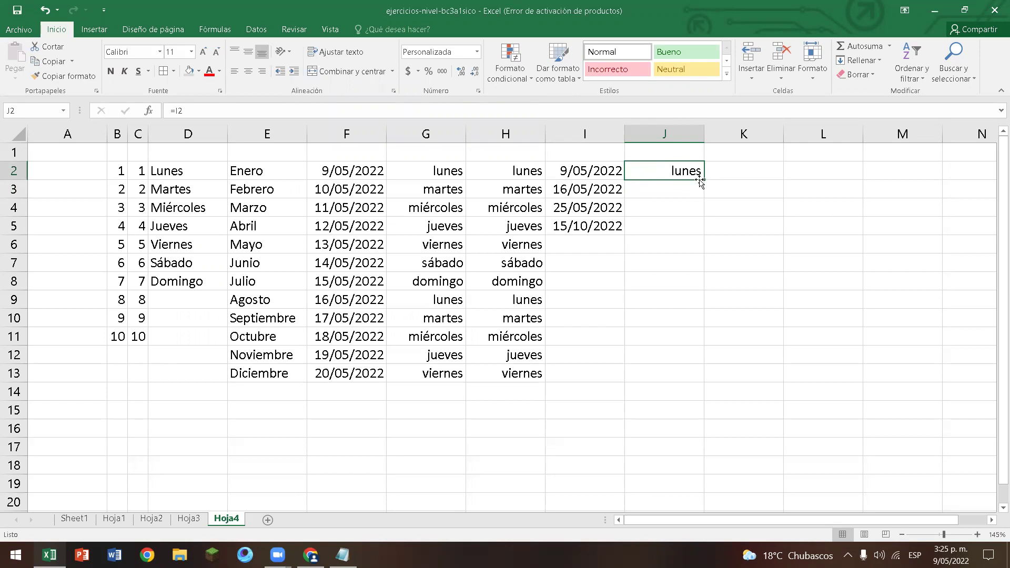
pyautogui.moveTo(701, 182); pyautogui.dragTo(700, 238)
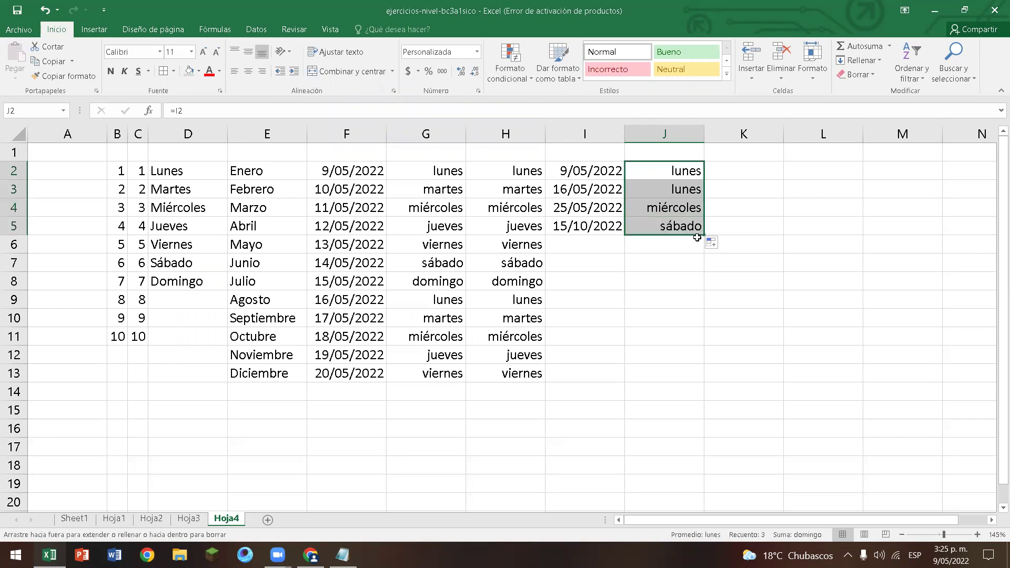
pyautogui.click(618, 229)
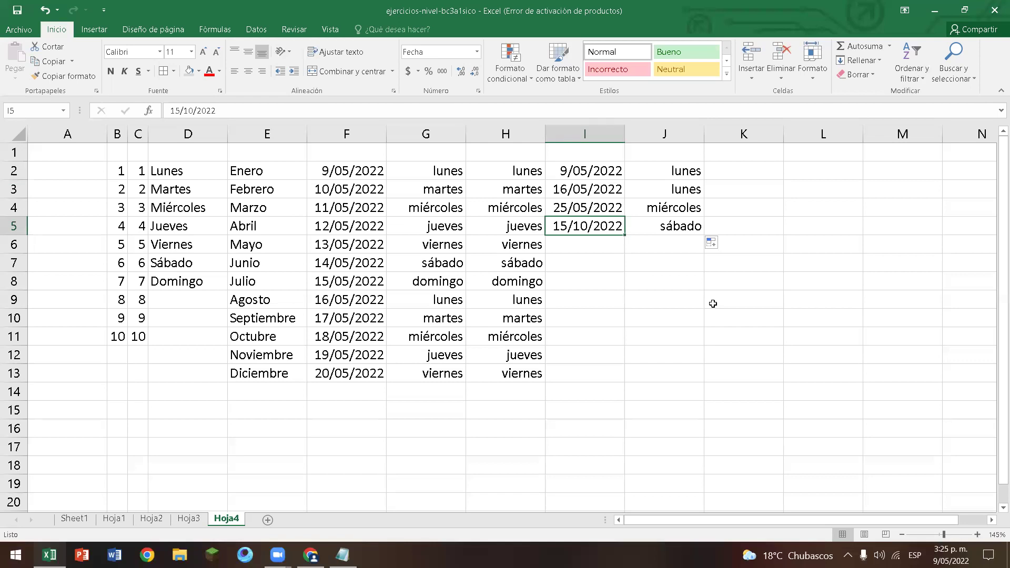
# Check the weekday of 15 October 2022 in the system calendar.
pyautogui.click(961, 556)
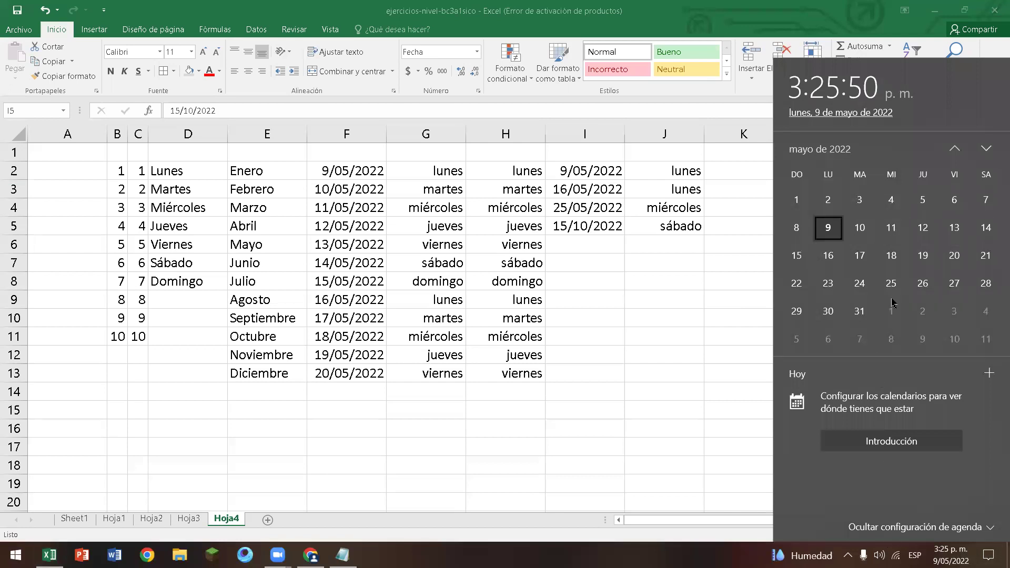
pyautogui.click(988, 149)
pyautogui.click(988, 149)
pyautogui.click(988, 150)
pyautogui.click(988, 149)
pyautogui.click(988, 150)
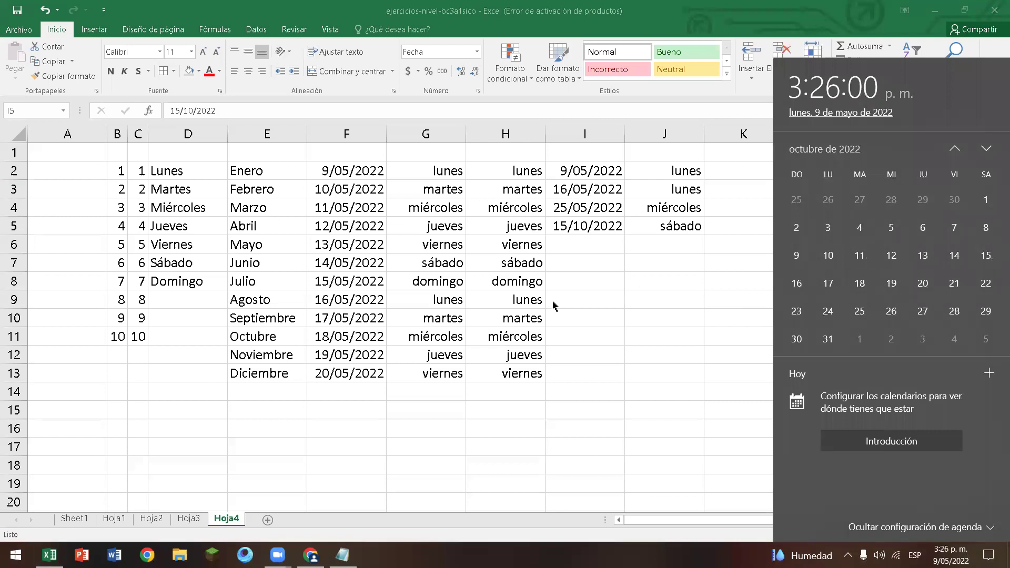
pyautogui.click(654, 304)
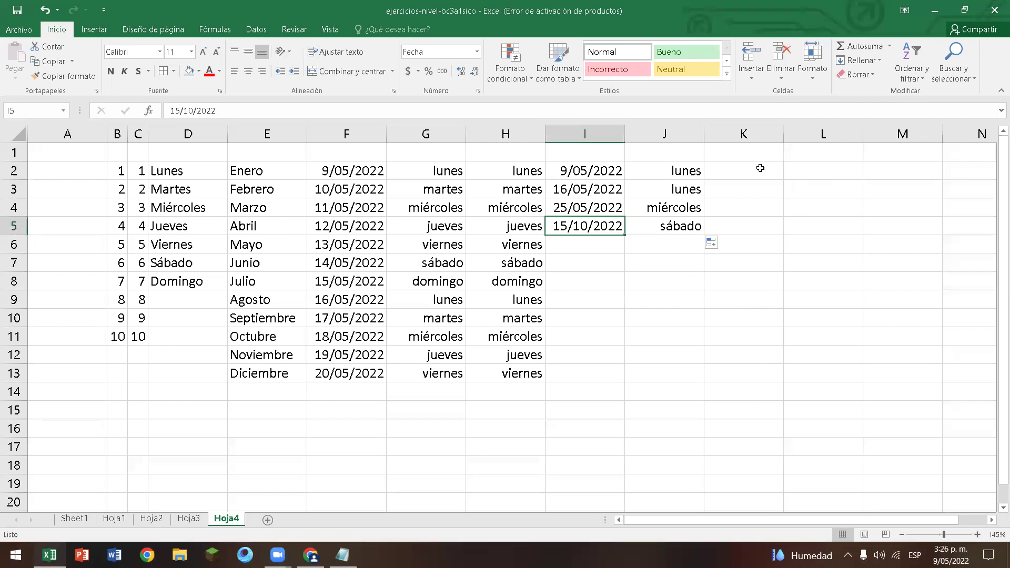
# Enter the date 2/5/2022 in cell K2.
pyautogui.click(759, 169)
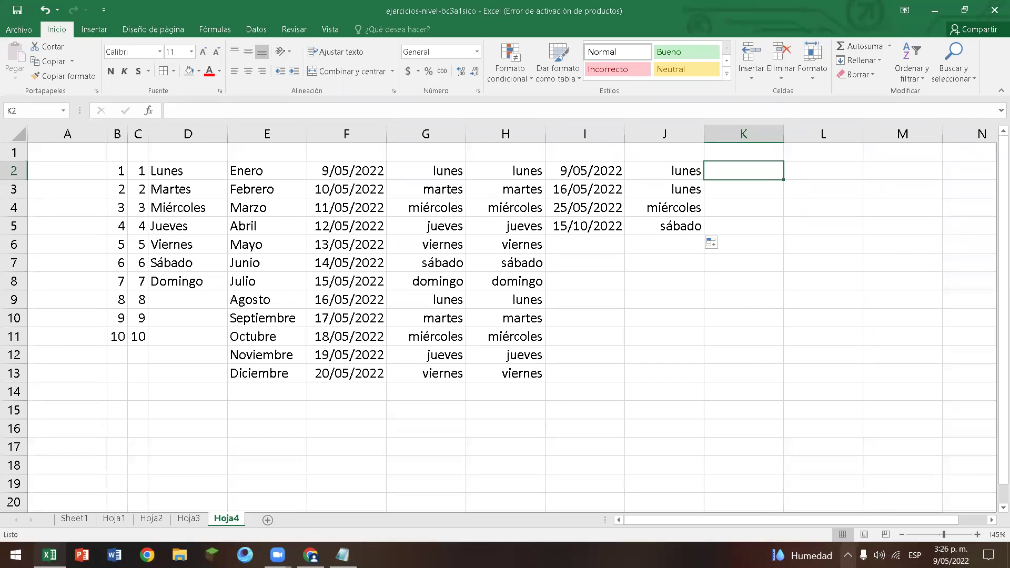
pyautogui.write('2/5')
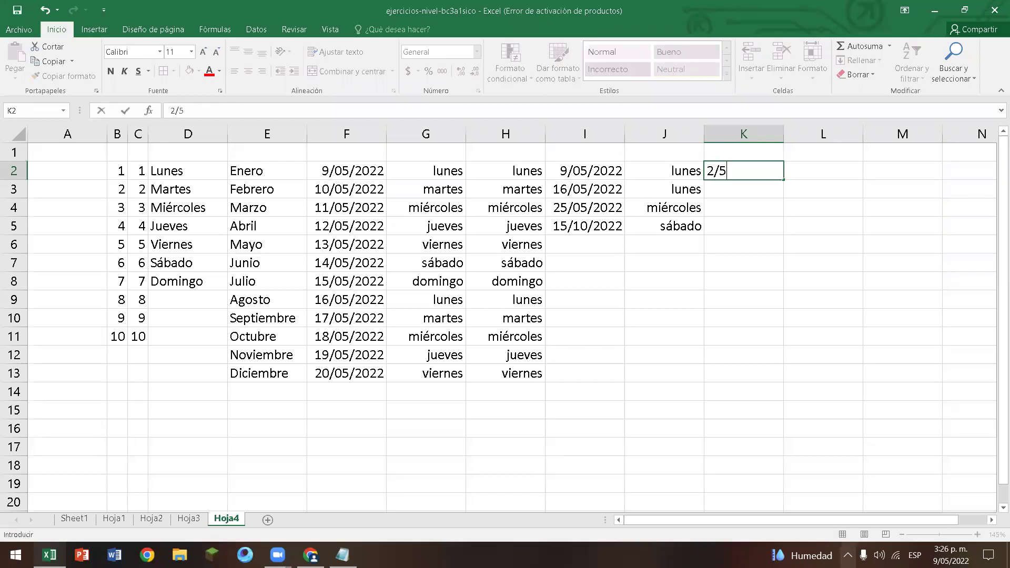
pyautogui.write('/2022')
pyautogui.press('Return')
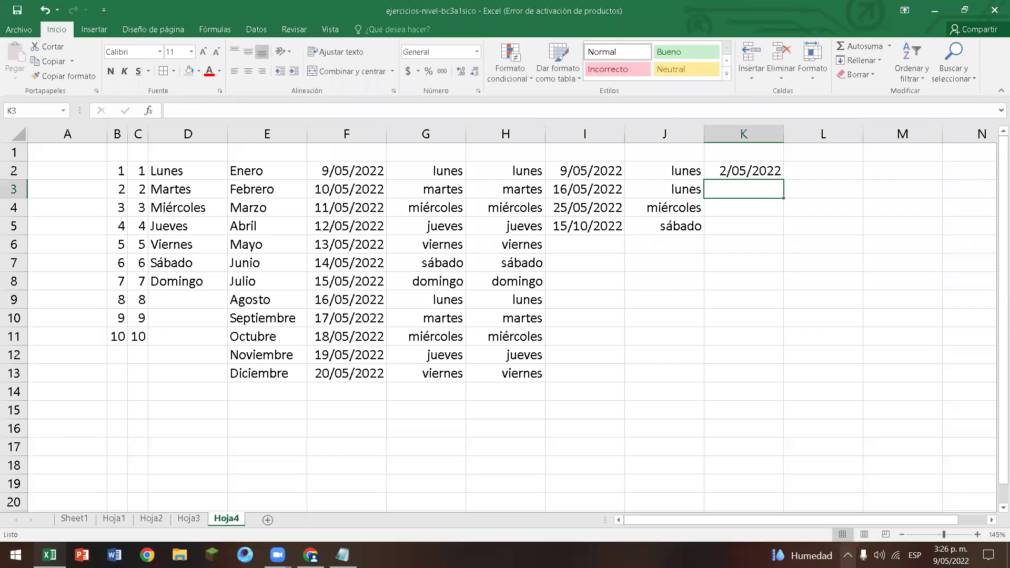
# Fill column K from K2 with a chronological series of working days (Día laborable), increment 1, up to the limit 31/5/2022.
pyautogui.click(744, 171)
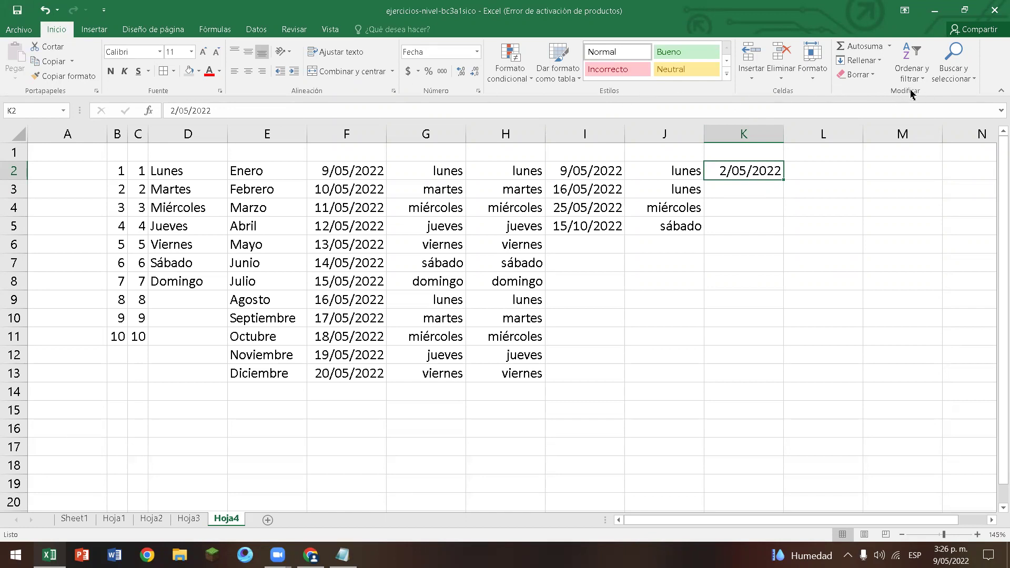
pyautogui.click(875, 61)
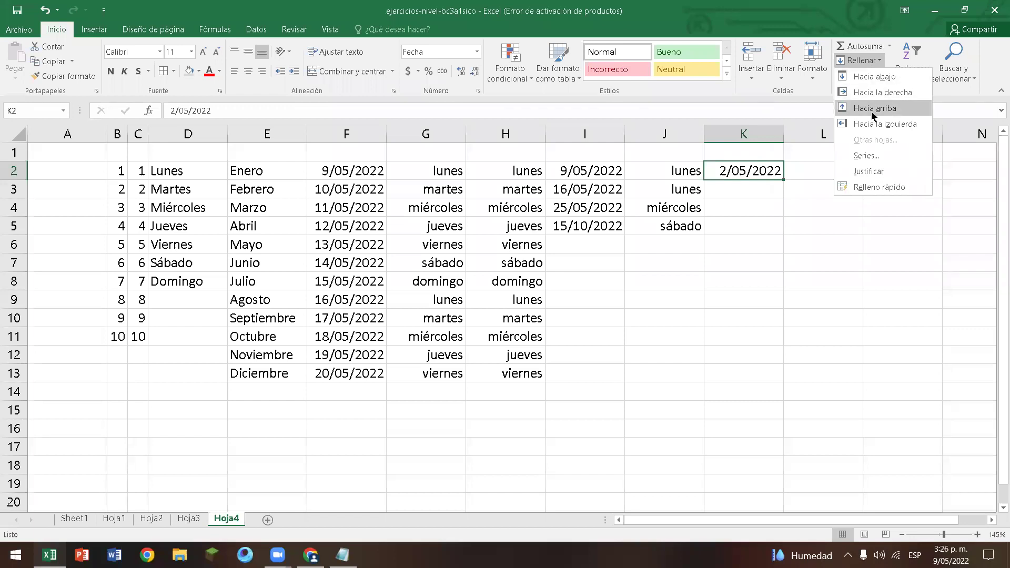
pyautogui.click(880, 159)
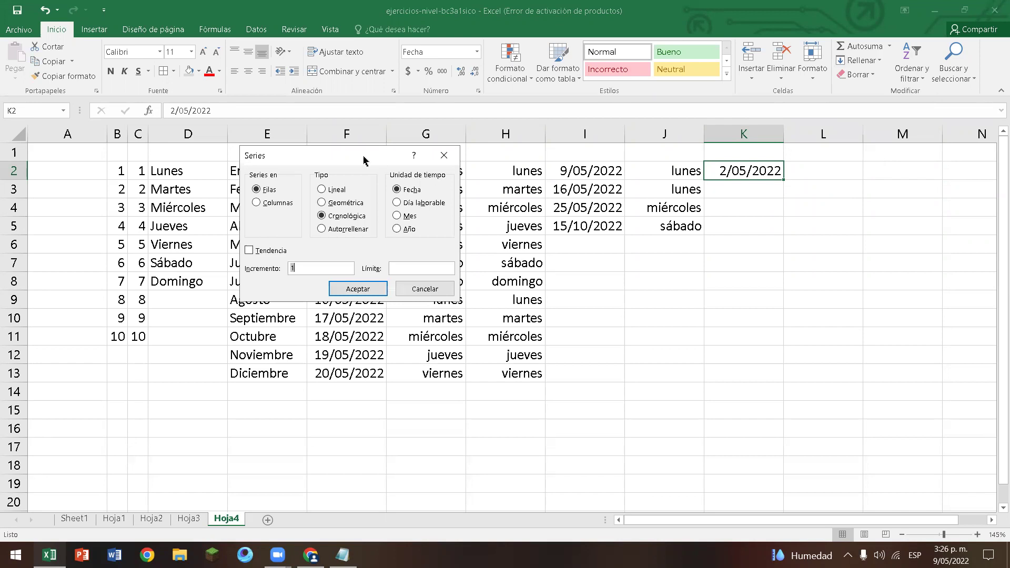
pyautogui.moveTo(363, 160); pyautogui.dragTo(607, 141)
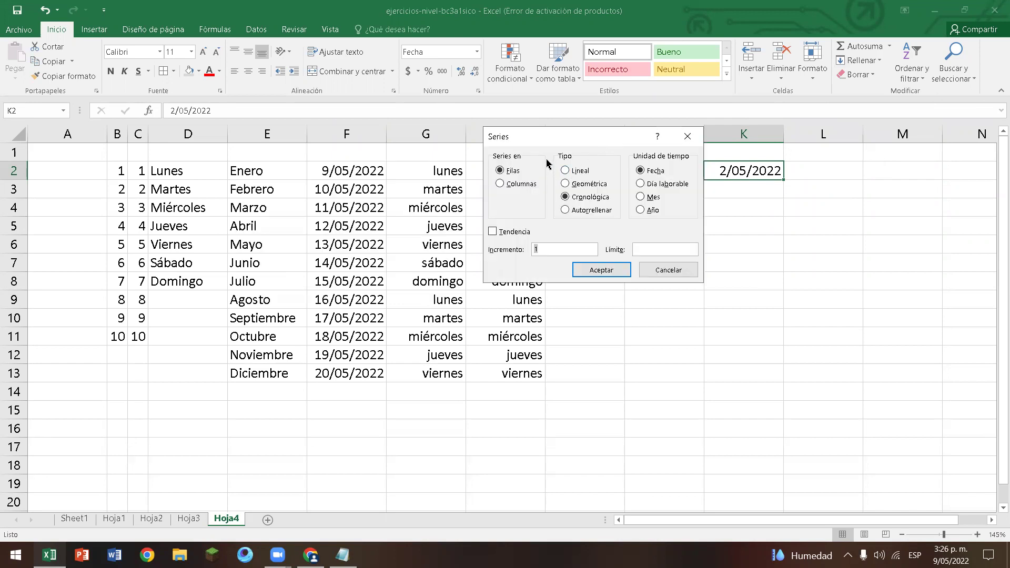
pyautogui.click(516, 185)
pyautogui.click(640, 185)
pyautogui.click(645, 252)
pyautogui.write('31/5/2022')
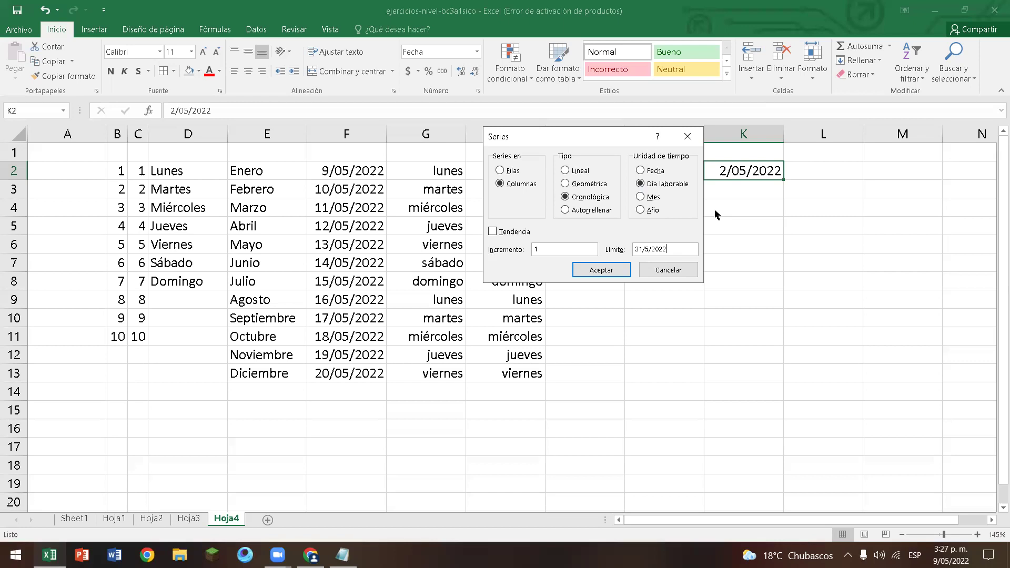
pyautogui.click(607, 264)
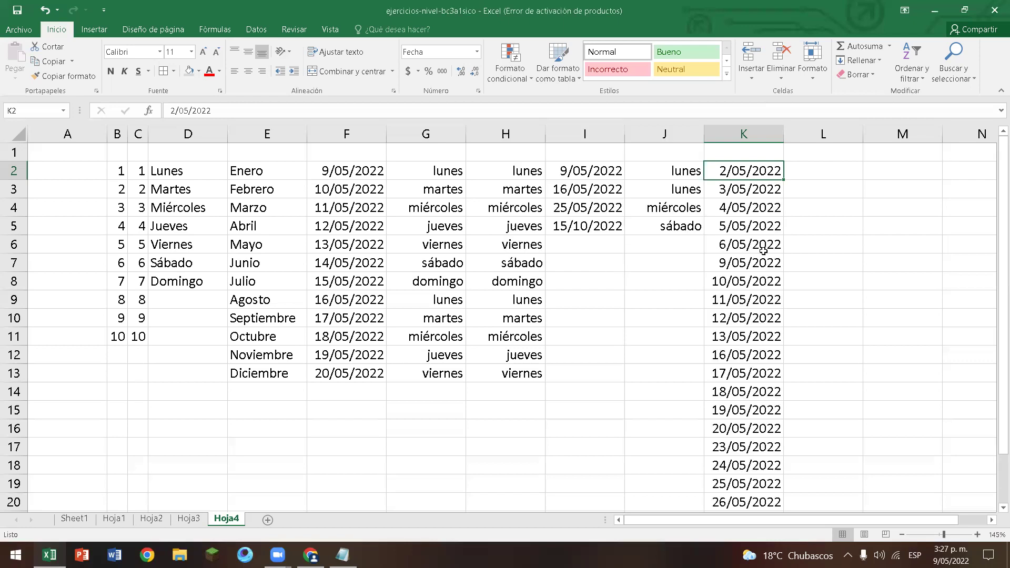
# Apply the custom number format dddd to cell L2.
pyautogui.keyDown('ctrl'); pyautogui.scroll(-1, 763, 251); pyautogui.keyUp('ctrl')
pyautogui.keyDown('ctrl'); pyautogui.scroll(-1, 726, 268); pyautogui.keyUp('ctrl')
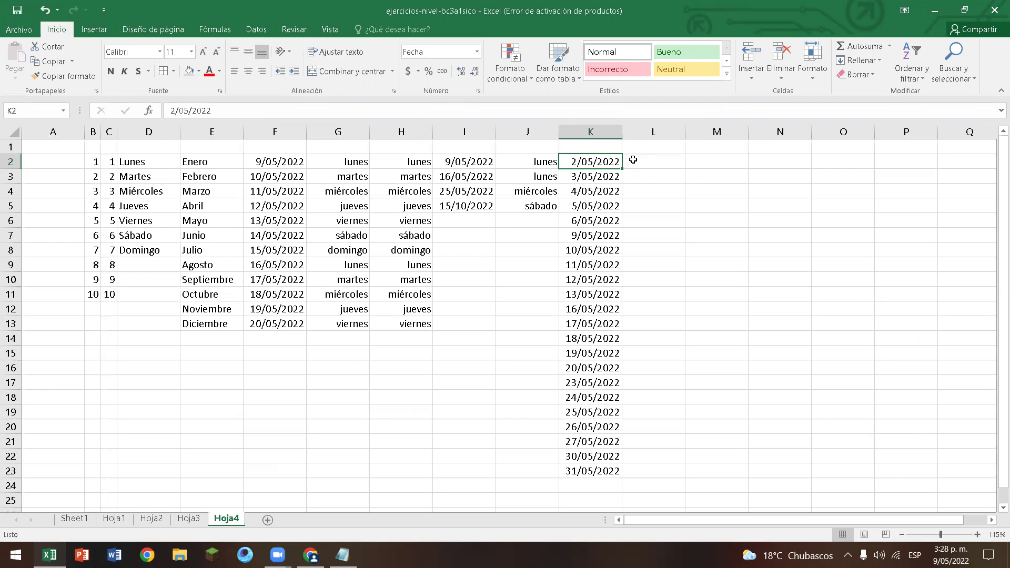
pyautogui.click(666, 163)
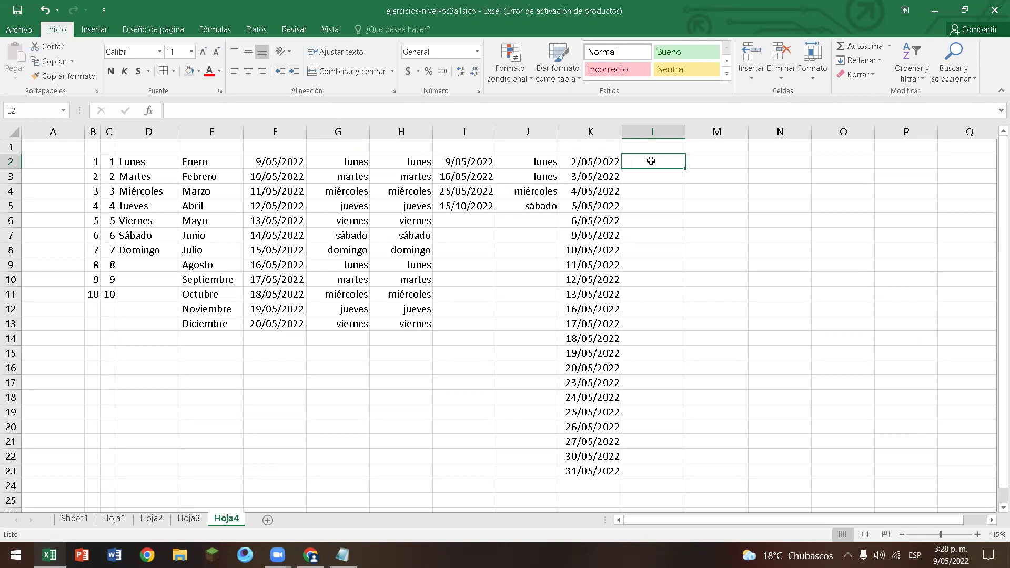
pyautogui.hotkey('ctrl', '1')
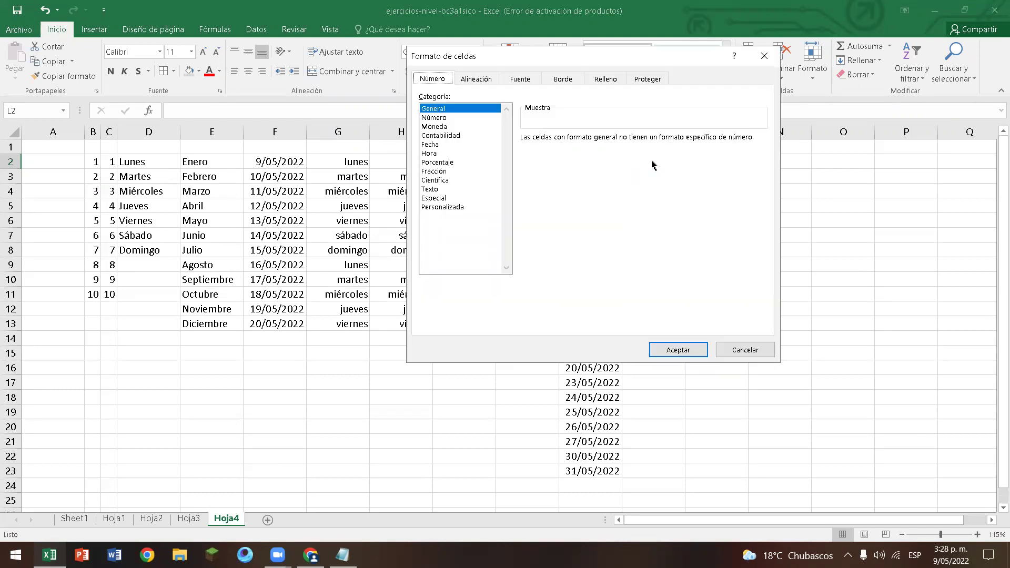
pyautogui.click(448, 207)
pyautogui.doubleClick(571, 149)
pyautogui.write('ddd')
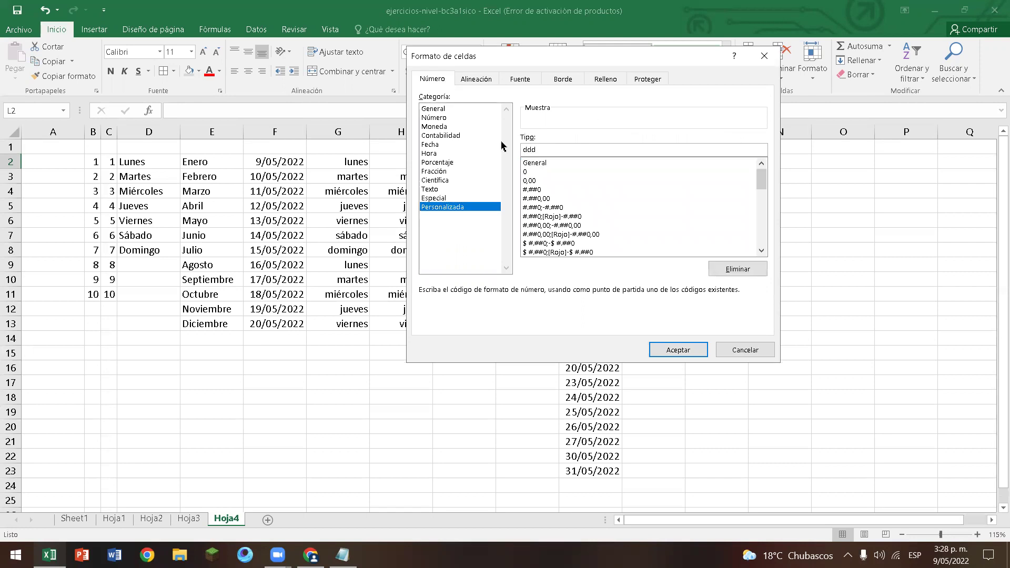
pyautogui.write('d')
pyautogui.press('Return')
# Enter the formula =K2 in L2 and fill it down through L23.
pyautogui.write('=')
pyautogui.click(597, 163)
pyautogui.press('Return')
pyautogui.click(684, 162)
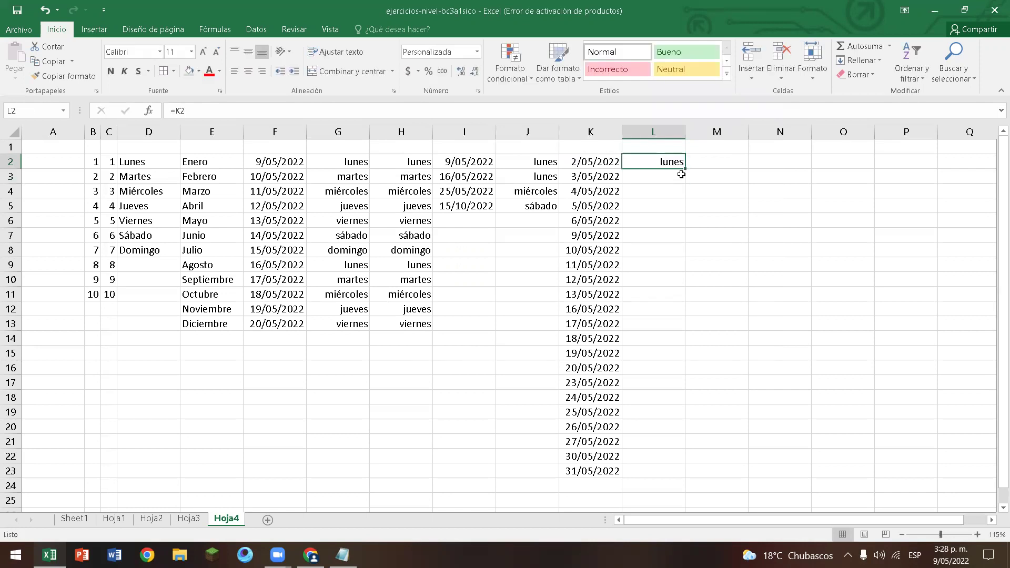
pyautogui.moveTo(685, 169); pyautogui.dragTo(678, 482)
pyautogui.click(733, 418)
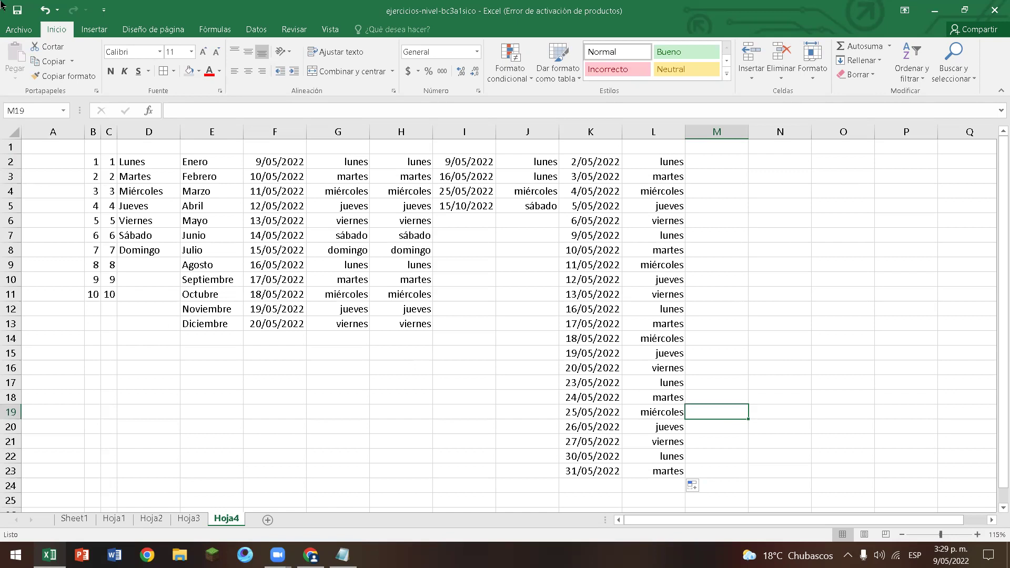
# Examine the dates in column K alongside the weekday formulas in L2 and J2.
pyautogui.click(279, 26)
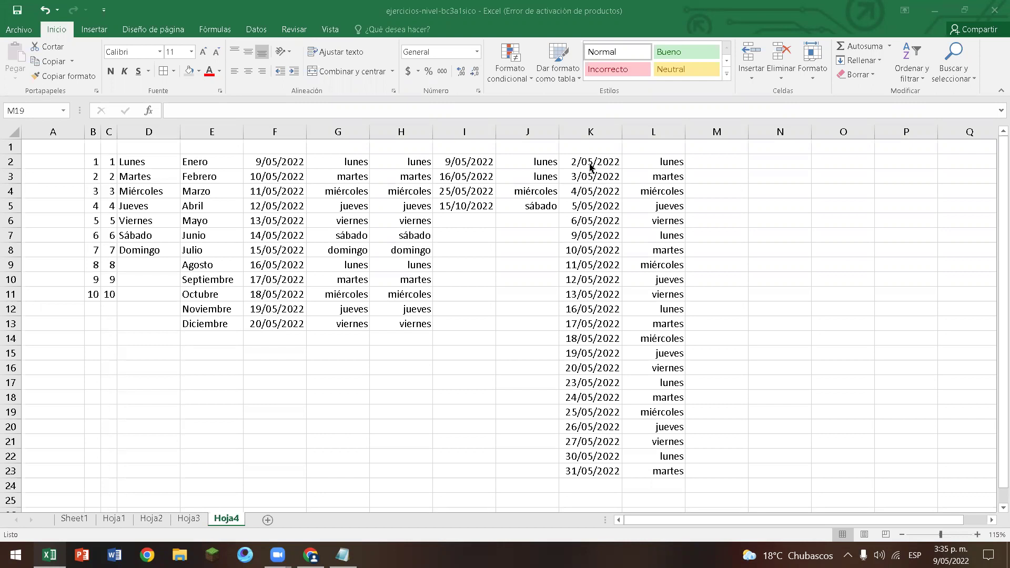
pyautogui.moveTo(592, 168); pyautogui.dragTo(668, 170)
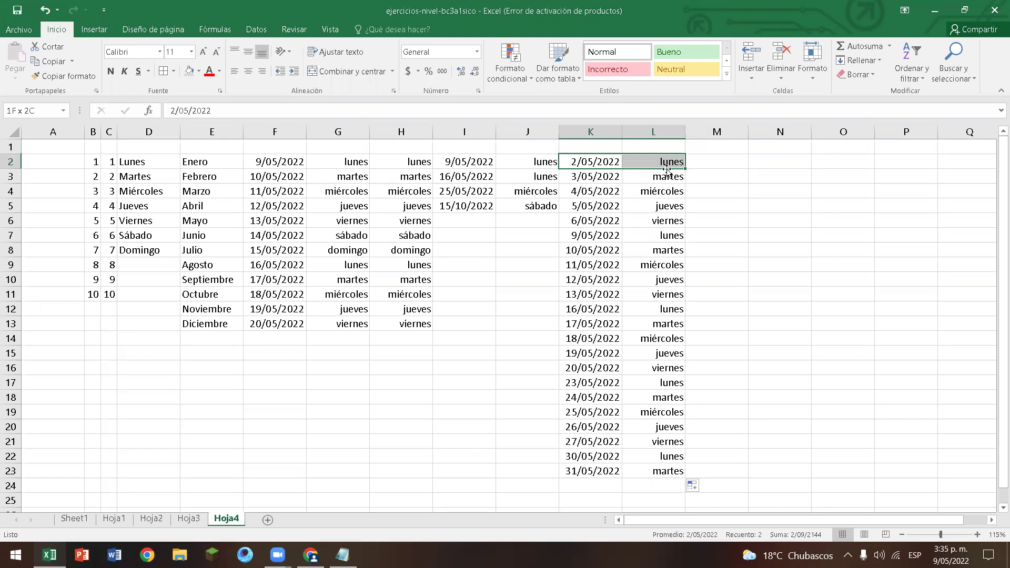
pyautogui.click(667, 170)
pyautogui.click(667, 168)
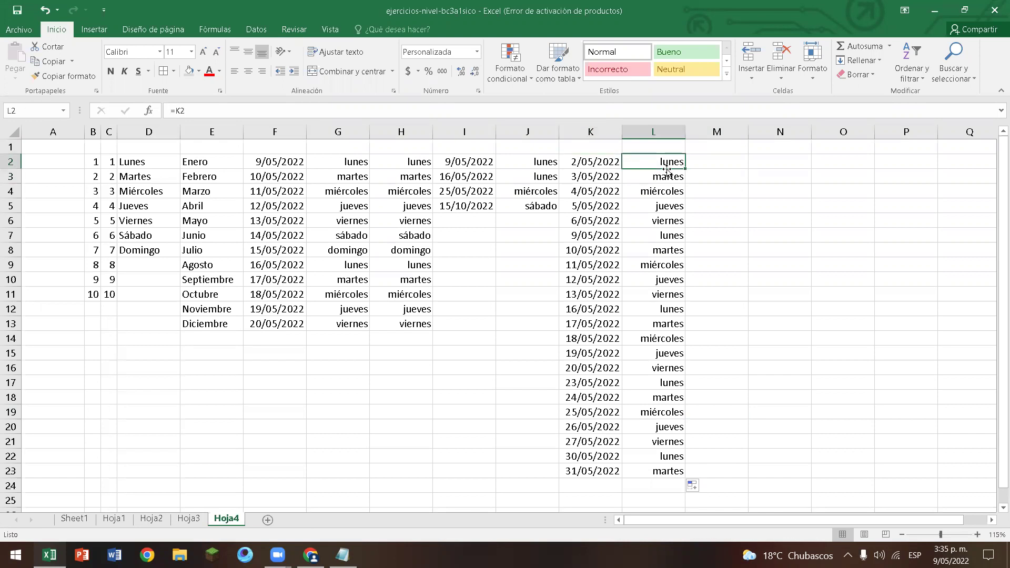
pyautogui.press('Left')
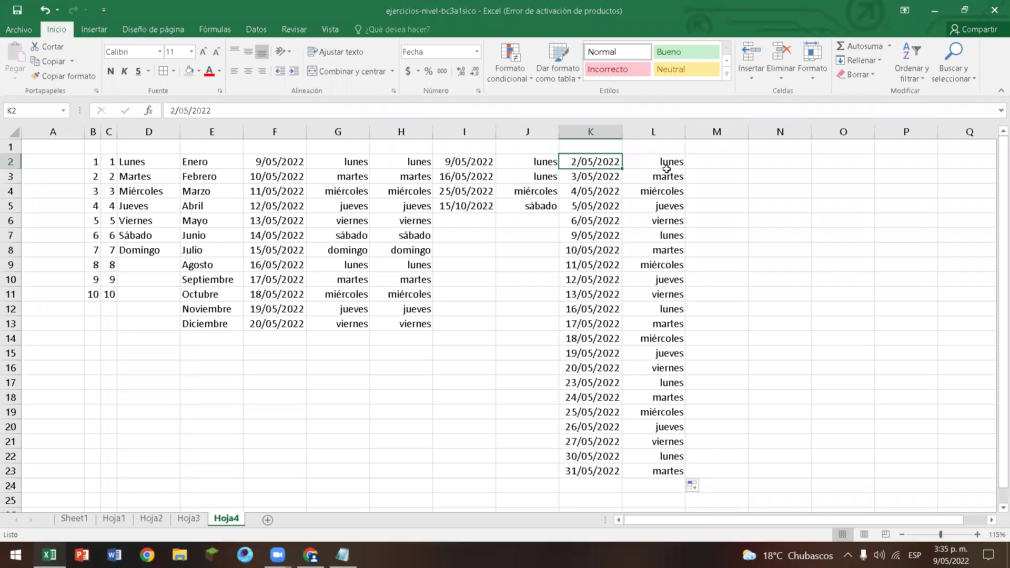
pyautogui.press('Left')
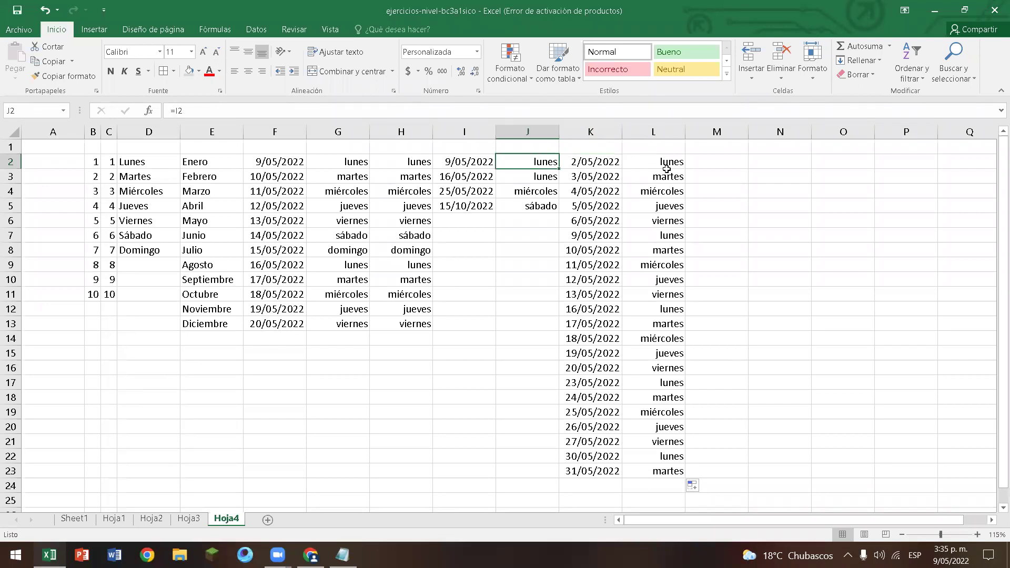
pyautogui.press('Right')
pyautogui.press('Left')
pyautogui.press('Right')
pyautogui.press('Down')
pyautogui.press('Down')
pyautogui.press('Down')
pyautogui.press('Down')
pyautogui.press('Down')
pyautogui.press('Down')
pyautogui.press('Down')
pyautogui.press('Down')
pyautogui.press('Down')
pyautogui.press('Down')
pyautogui.press('Down')
pyautogui.press('Down')
pyautogui.press('Down')
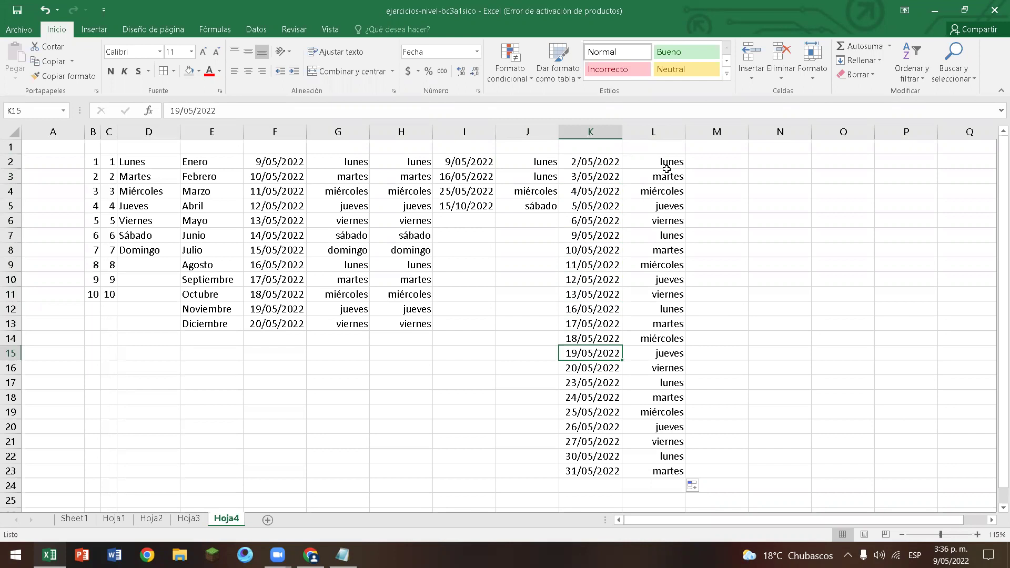
pyautogui.press('Up')
pyautogui.press('Up')
pyautogui.press('Up')
pyautogui.press('Up')
pyautogui.press('Up')
pyautogui.press('Up')
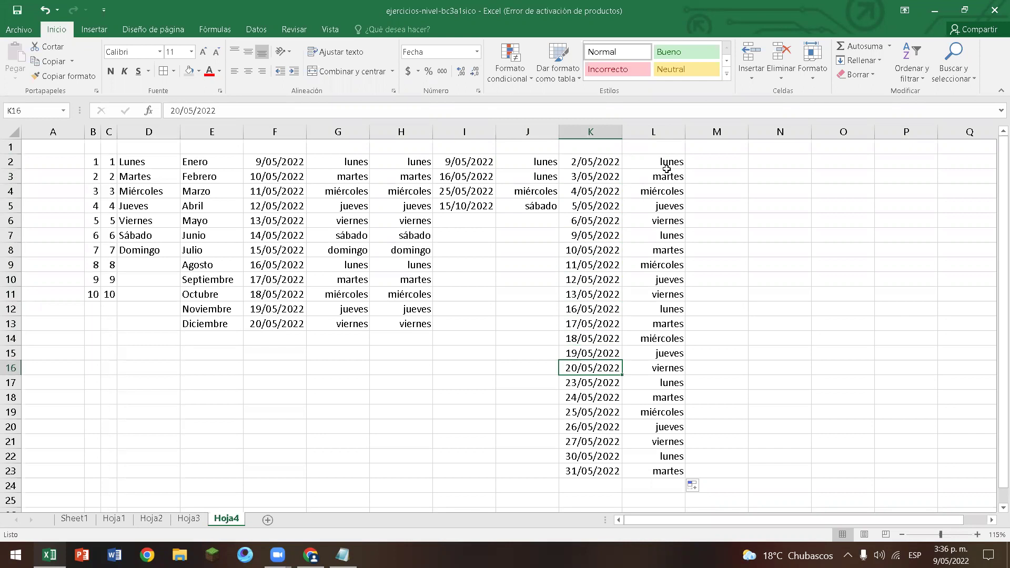
pyautogui.press('Up')
pyautogui.press('Up')
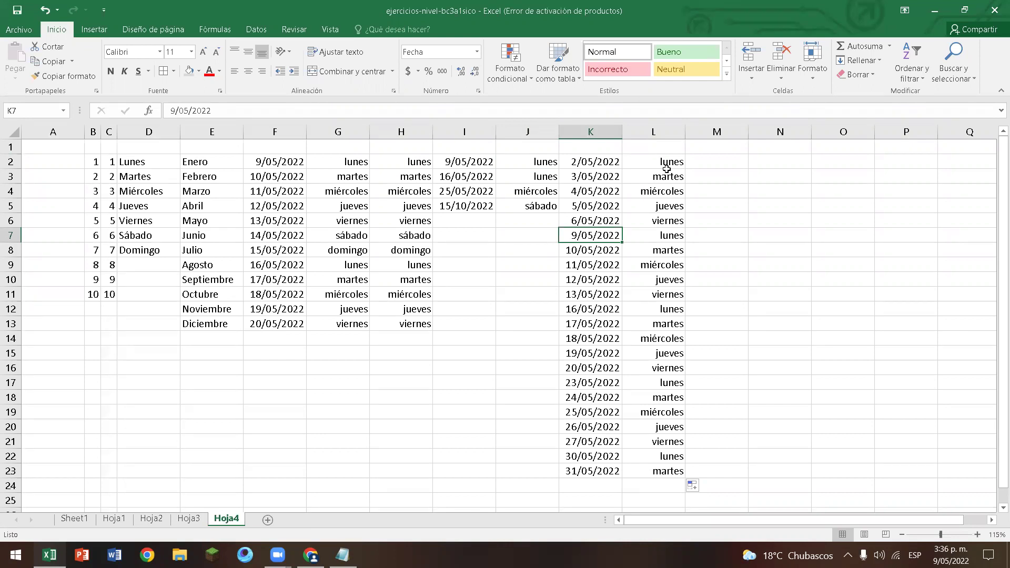
pyautogui.press('Up')
pyautogui.press('Up')
pyautogui.press('Up')
pyautogui.press('Up')
pyautogui.press('Up')
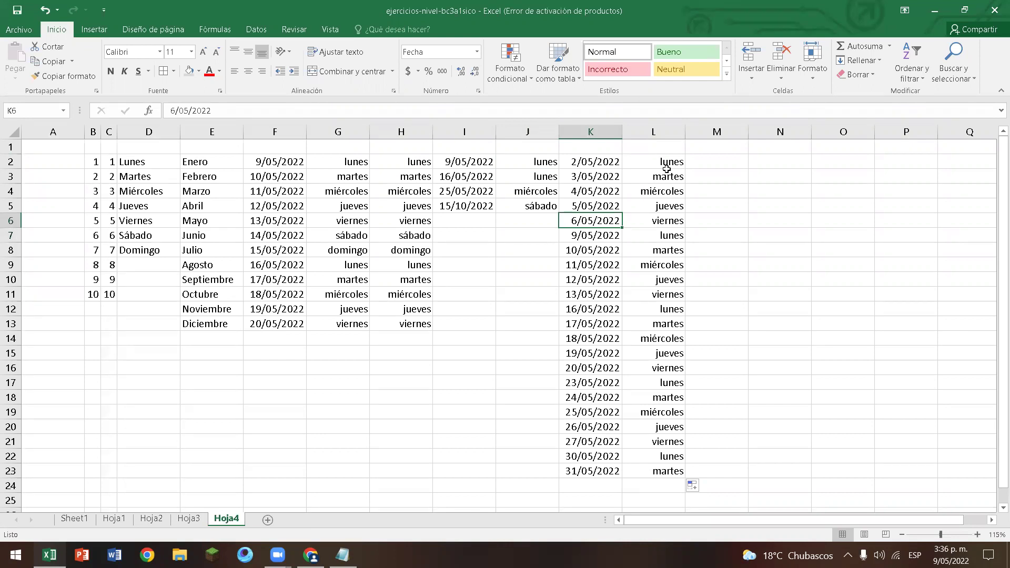
# Compare the dates in I2:I5 with the weekday formulas in J2:J5.
pyautogui.press('Left')
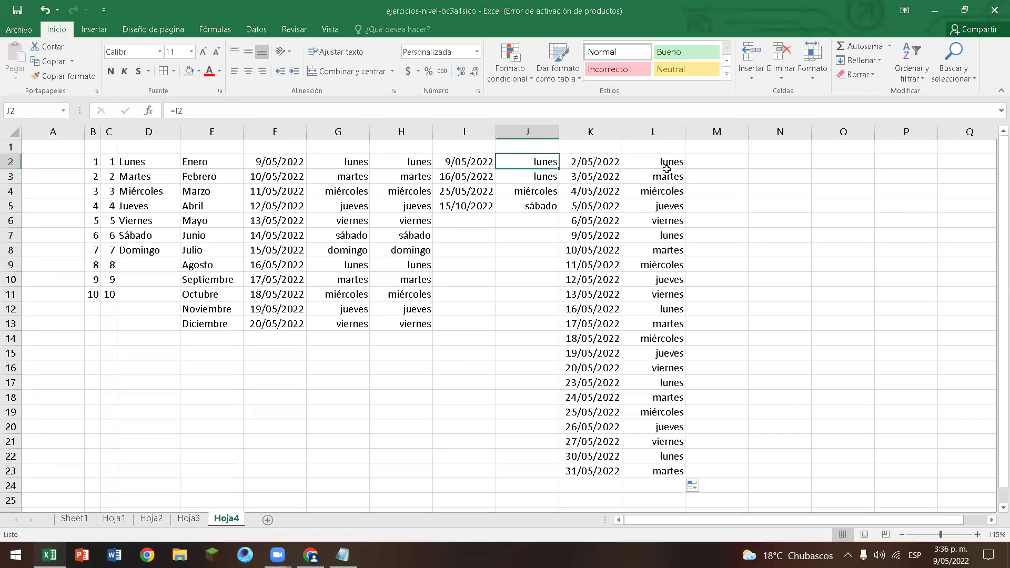
pyautogui.press('Down')
pyautogui.press('Up')
pyautogui.press('Down')
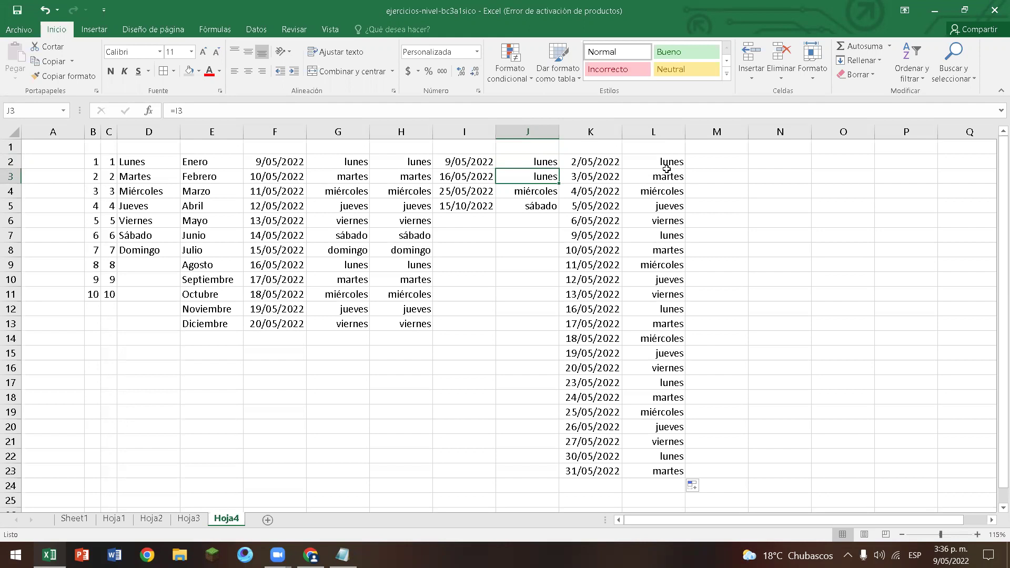
pyautogui.press('Up')
pyautogui.press('Left')
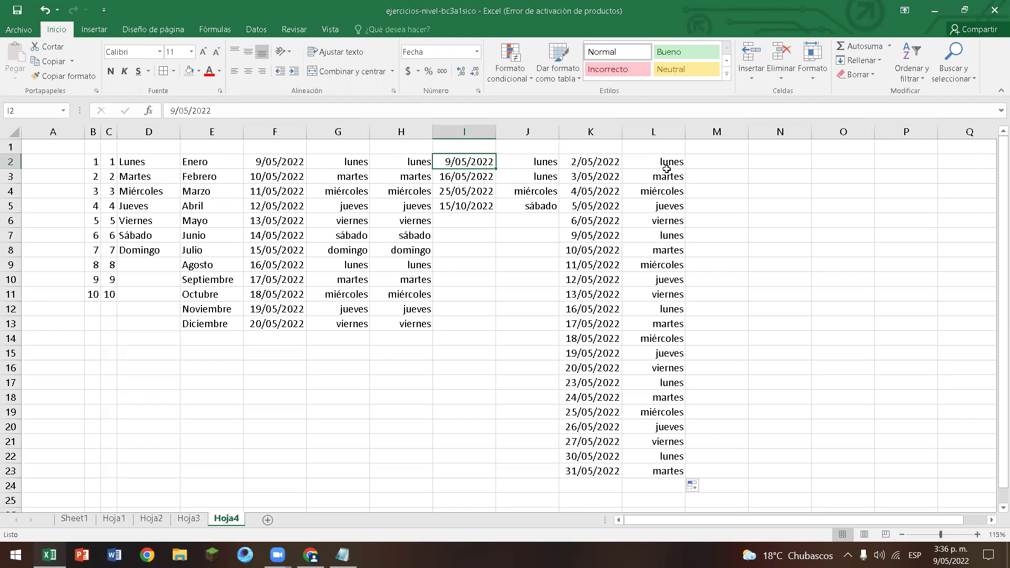
pyautogui.press('Down')
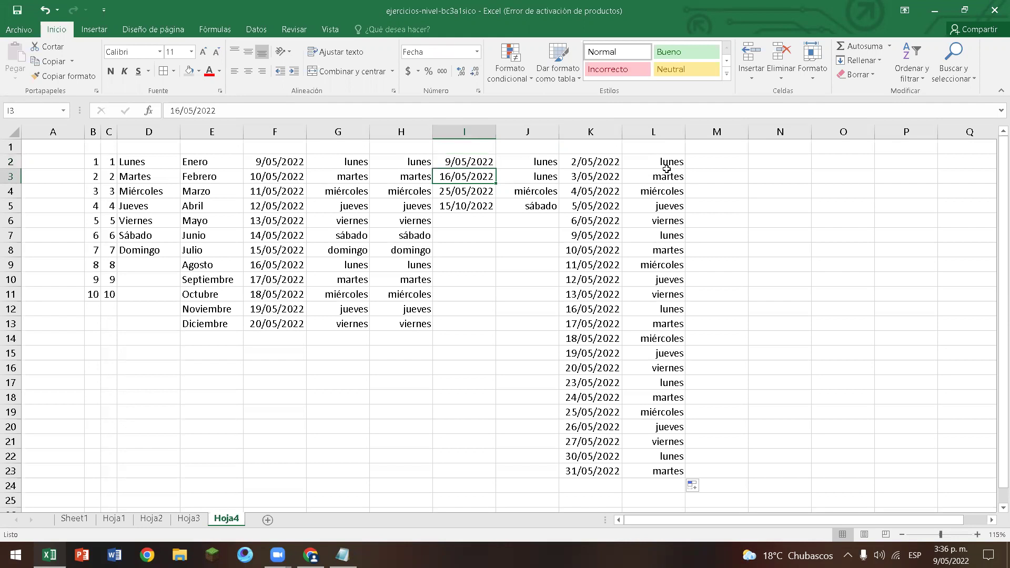
pyautogui.press('Right')
pyautogui.press('Down')
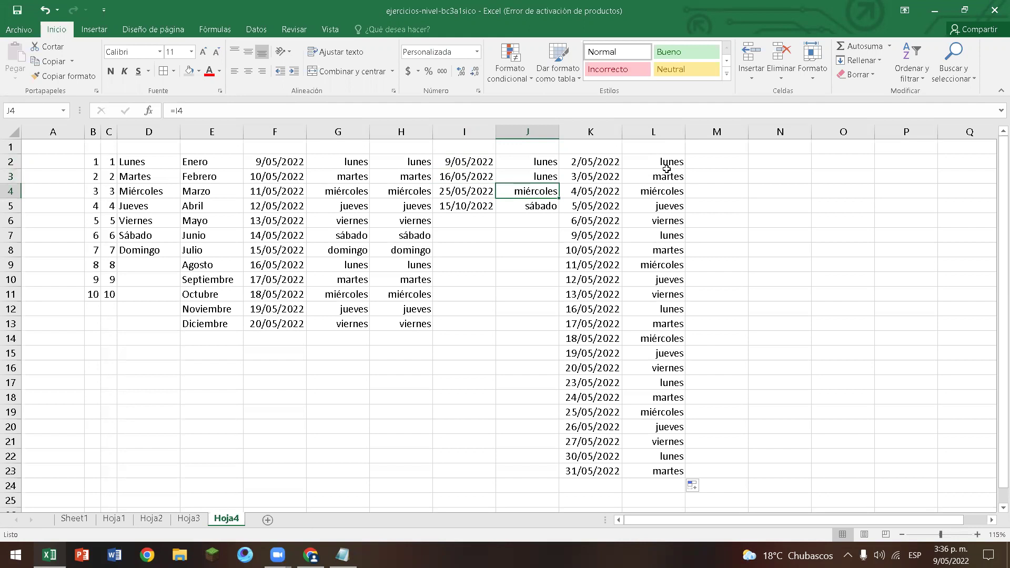
pyautogui.press('Left')
pyautogui.press('Down')
pyautogui.press('Right')
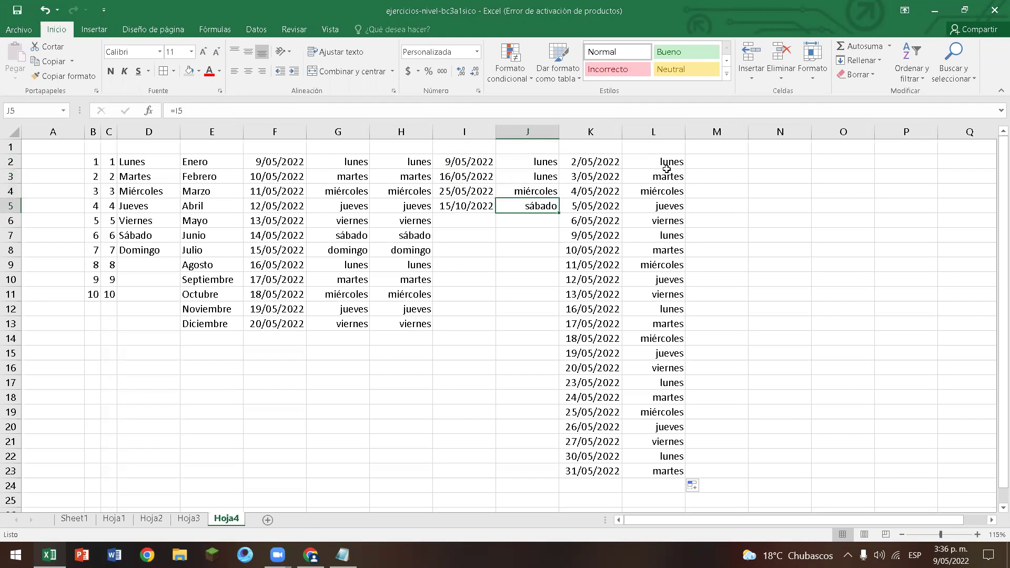
pyautogui.press('Right')
pyautogui.press('Down')
pyautogui.press('Down')
pyautogui.press('Down')
pyautogui.press('Down')
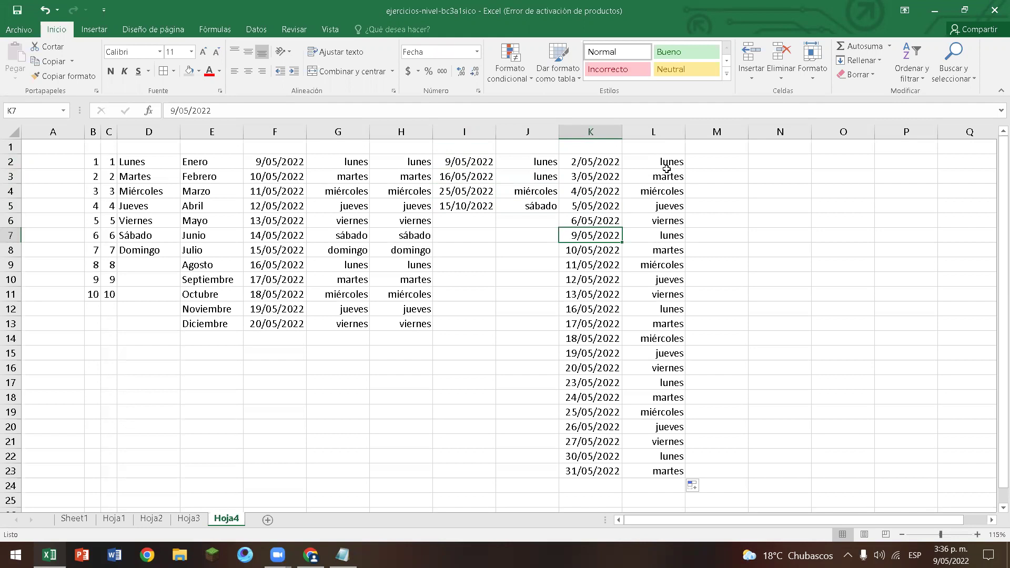
pyautogui.press('Up')
pyautogui.press('Up')
pyautogui.press('Up')
pyautogui.press('Up')
pyautogui.press('Up')
pyautogui.press('Up')
pyautogui.press('Up')
pyautogui.press('Up')
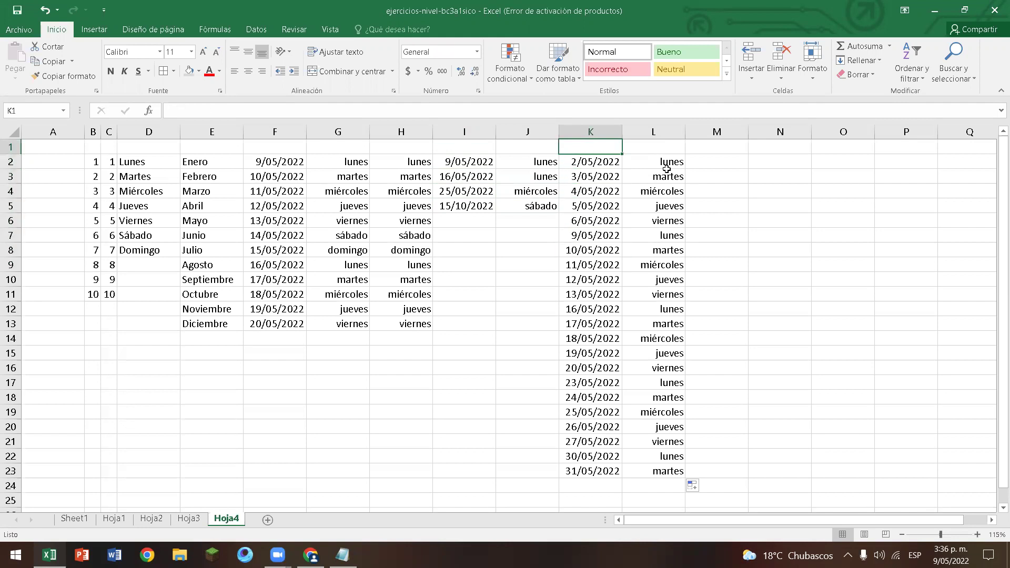
# Examine the weekday formulas down column L against the dates in column K.
pyautogui.press('Down')
pyautogui.press('Right')
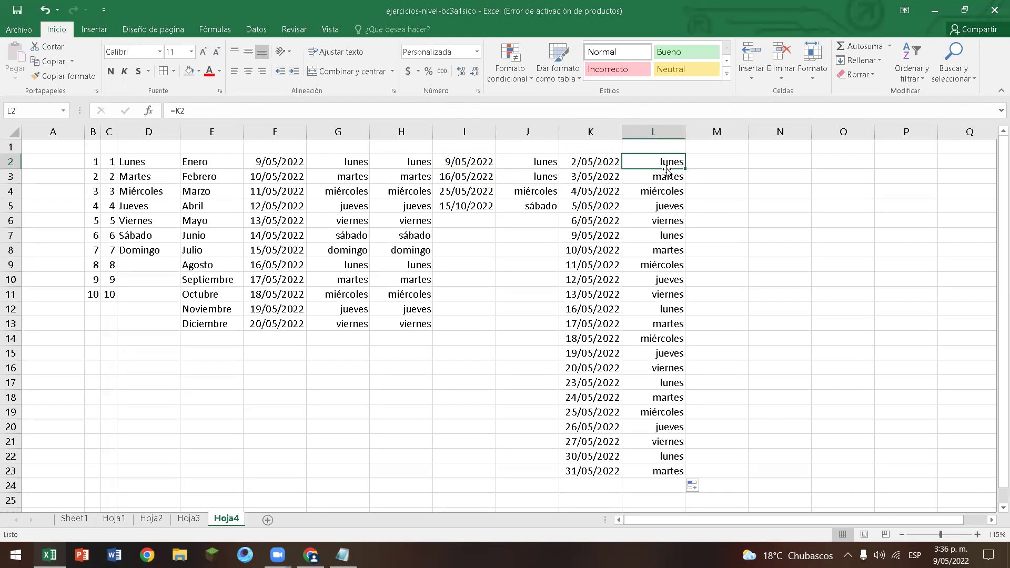
pyautogui.press('Down')
pyautogui.press('Down')
pyautogui.press('Down')
pyautogui.press('Down')
pyautogui.press('Down')
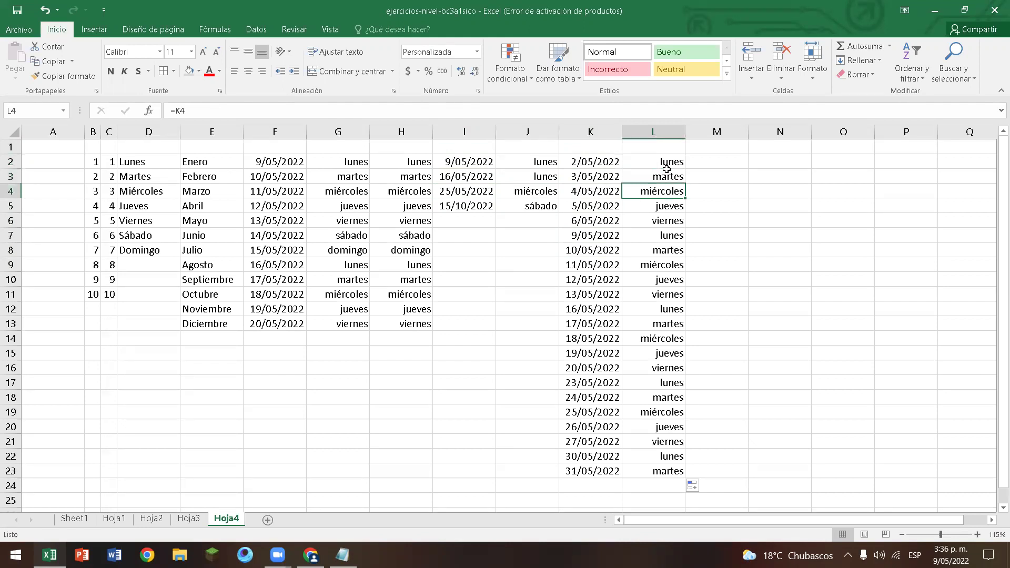
pyautogui.press('Down')
pyautogui.press('Down')
pyautogui.press('Down')
pyautogui.press('Down')
pyautogui.press('Down')
pyautogui.press('Down')
pyautogui.press('Down')
pyautogui.press('Down')
pyautogui.press('Down')
pyautogui.press('Down')
pyautogui.press('Down')
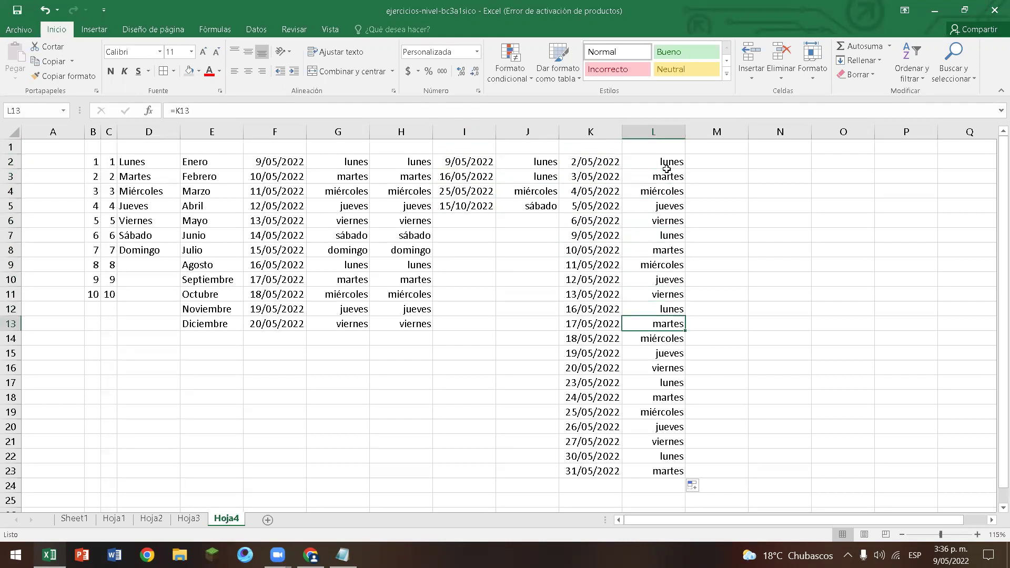
pyautogui.press('Down')
pyautogui.press('Down')
pyautogui.press('Down')
pyautogui.press('Down')
pyautogui.press('Down')
pyautogui.press('Up')
pyautogui.press('Up')
pyautogui.press('Up')
pyautogui.press('Up')
pyautogui.press('Up')
pyautogui.press('Up')
pyautogui.press('Up')
pyautogui.press('Up')
pyautogui.press('Up')
pyautogui.press('Up')
pyautogui.press('Up')
pyautogui.press('Up')
pyautogui.press('Up')
pyautogui.press('Up')
pyautogui.press('Up')
pyautogui.press('Up')
pyautogui.press('Up')
pyautogui.press('Up')
pyautogui.press('Up')
pyautogui.press('Up')
pyautogui.press('Up')
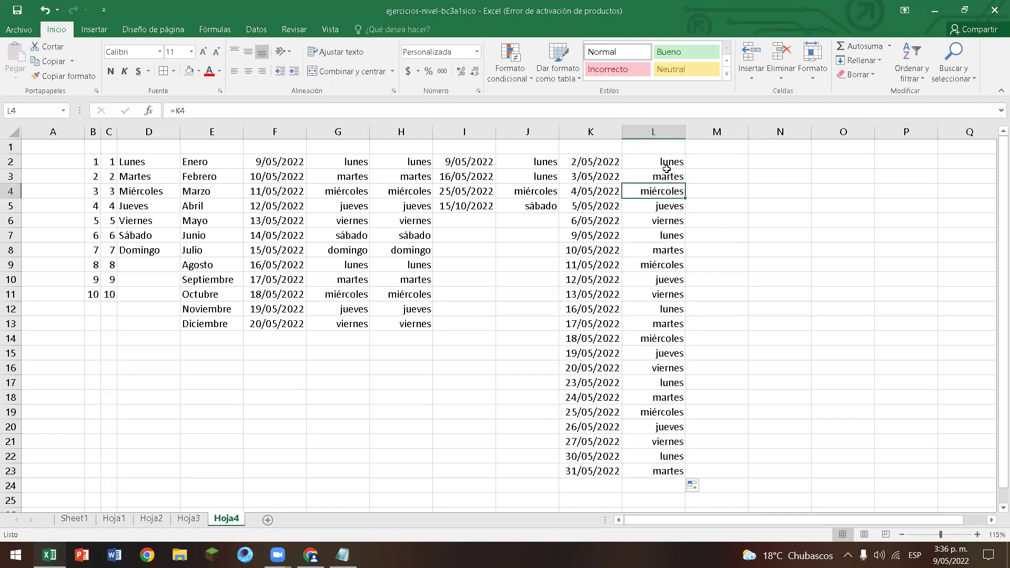
pyautogui.press('Left')
pyautogui.press('Left')
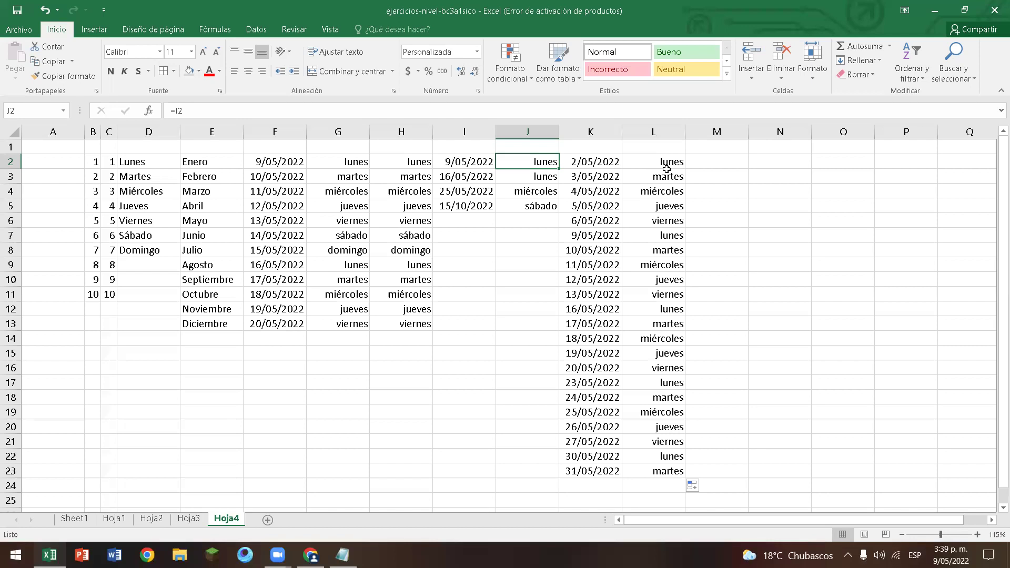
pyautogui.click(667, 170)
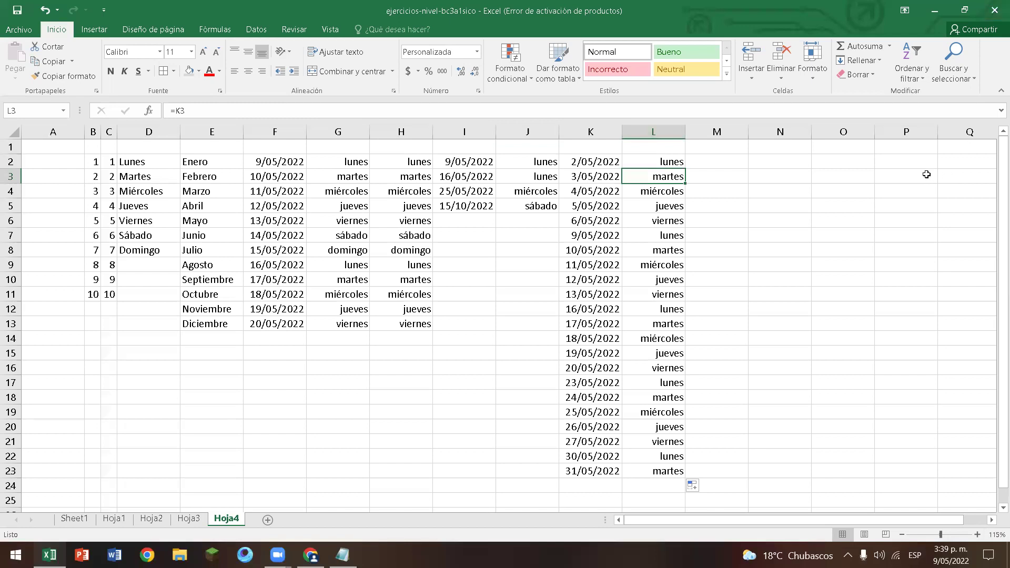
pyautogui.click(690, 209)
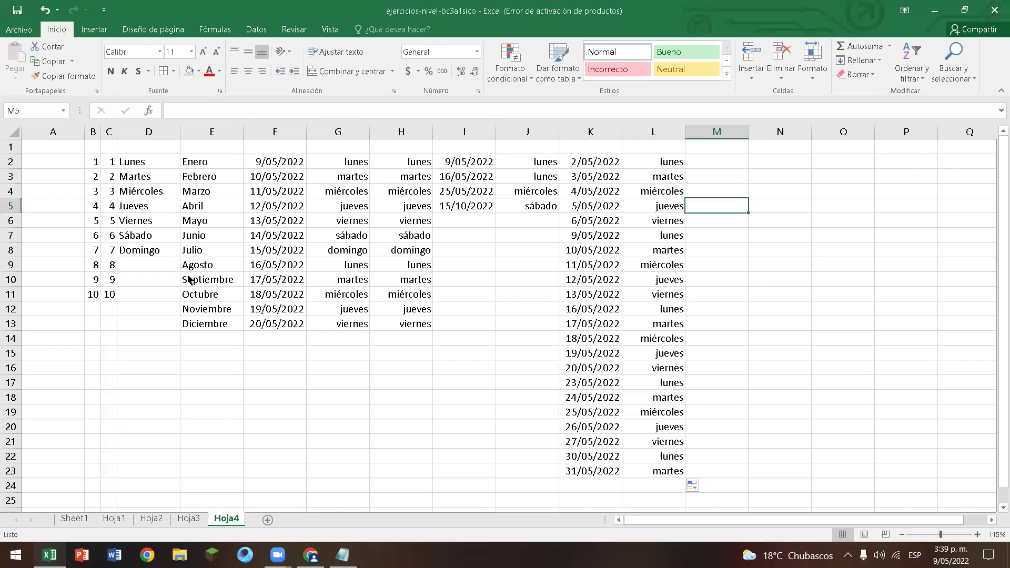
# Add a new worksheet and enter the text Hitx1000/VB in cell B2.
pyautogui.moveTo(49, 555)
pyautogui.click(267, 521)
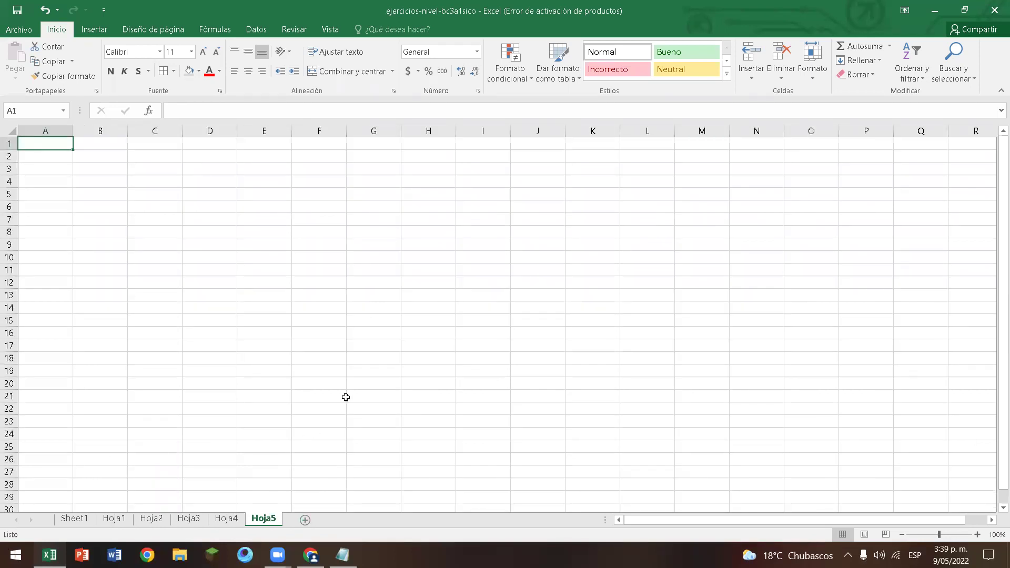
pyautogui.scroll(5, 351, 388)
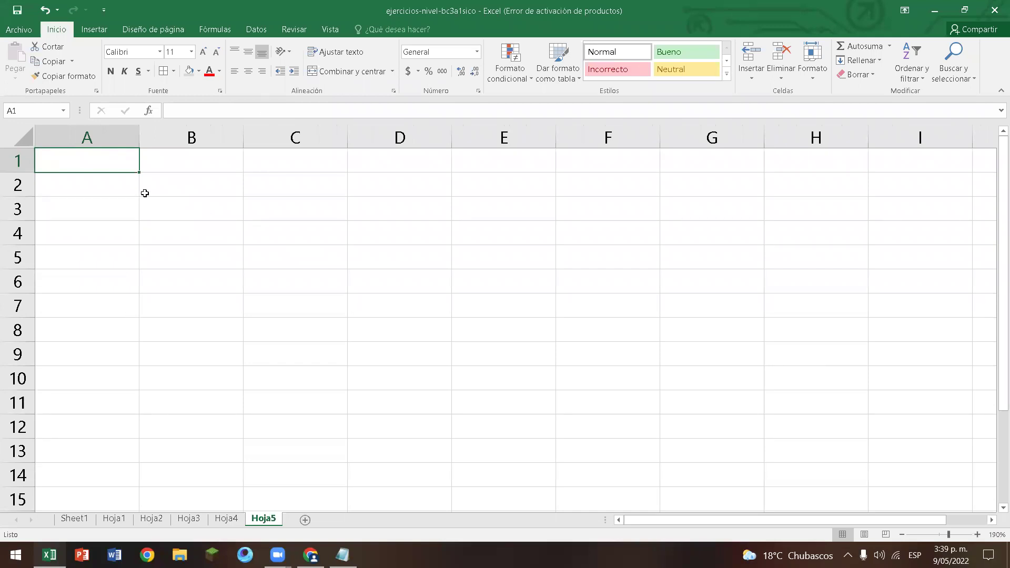
pyautogui.click(156, 192)
pyautogui.write('HI')
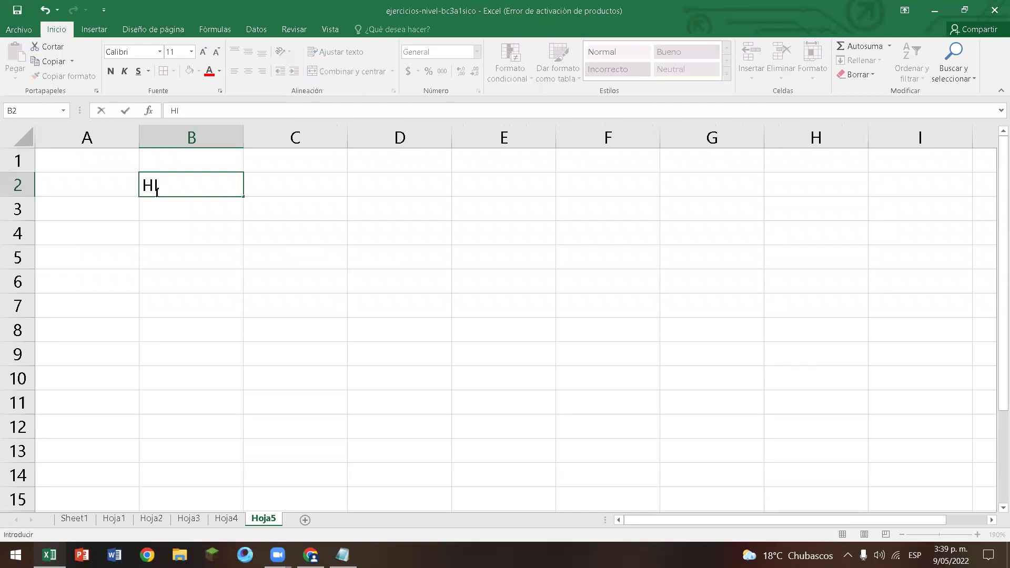
pyautogui.press('BackSpace')
pyautogui.write('itx1000')
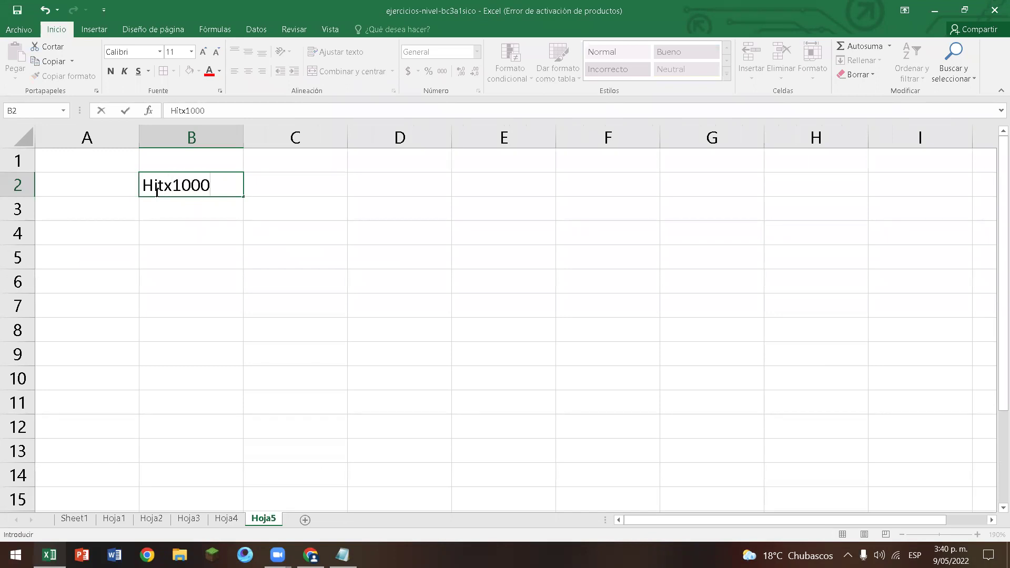
pyautogui.write('/VB')
pyautogui.press('Return')
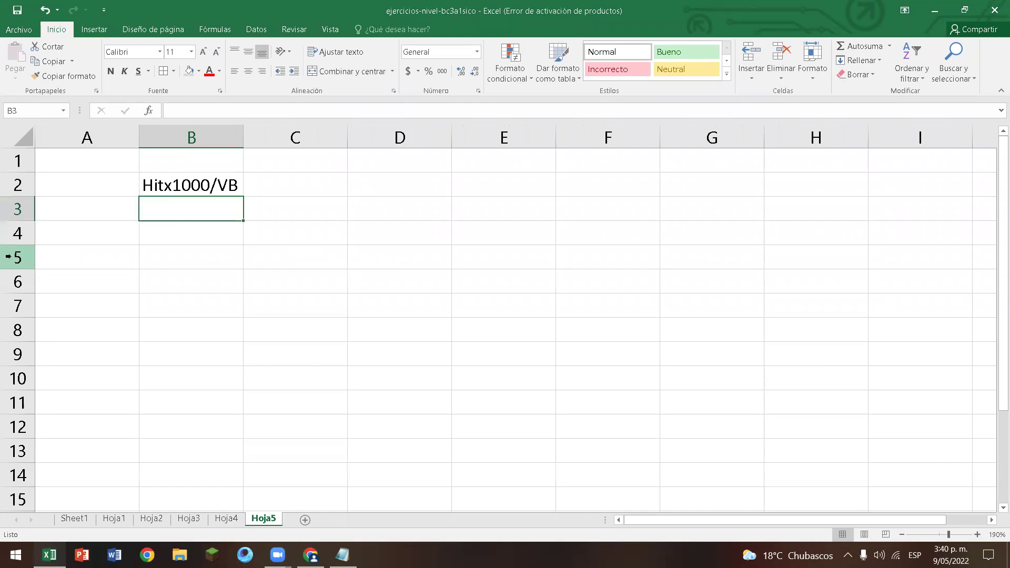
pyautogui.click(172, 189)
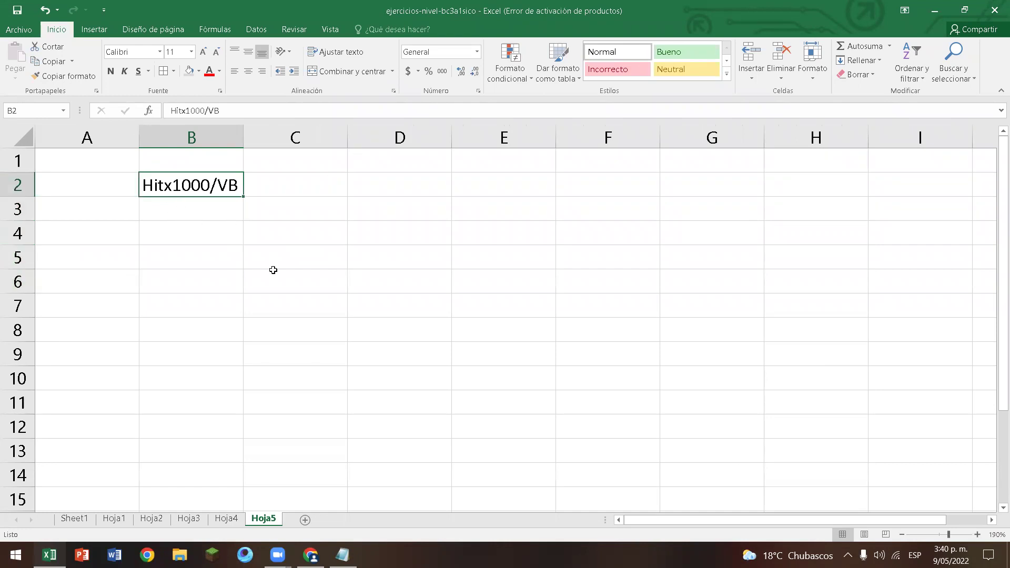
# Enter the label Hit in A4 and the label VB in A5.
pyautogui.click(112, 234)
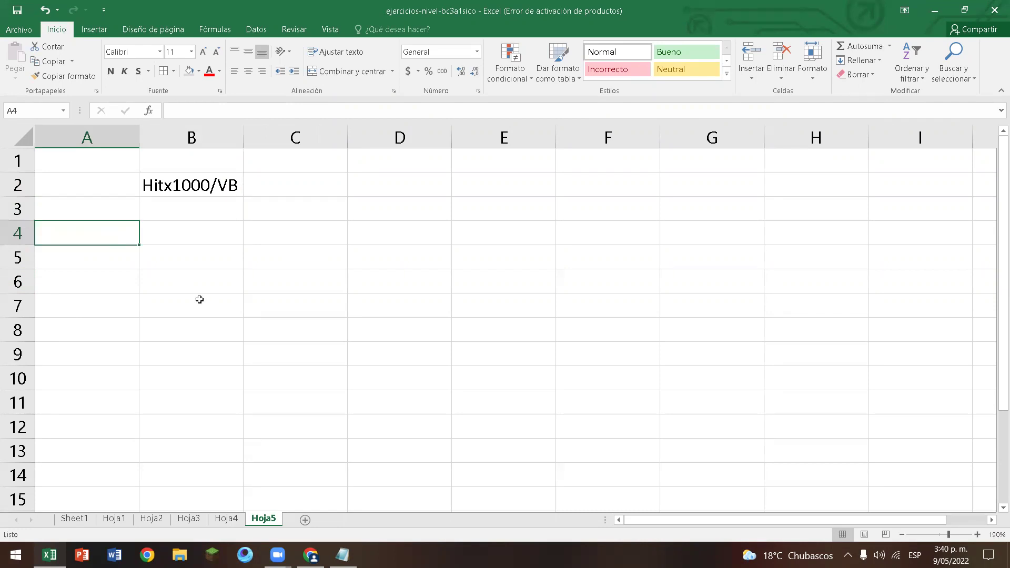
pyautogui.write('Hit')
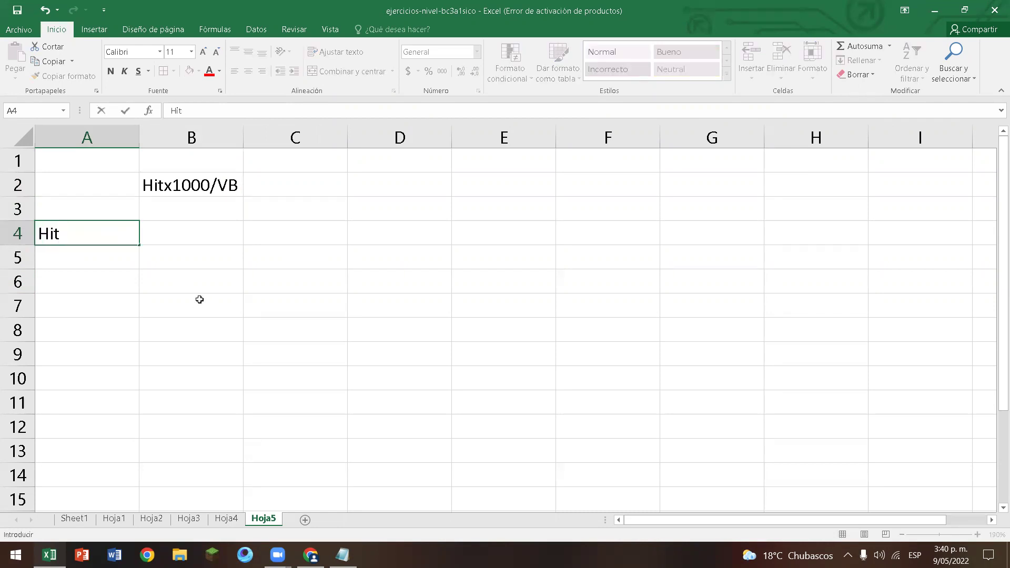
pyautogui.press('Return')
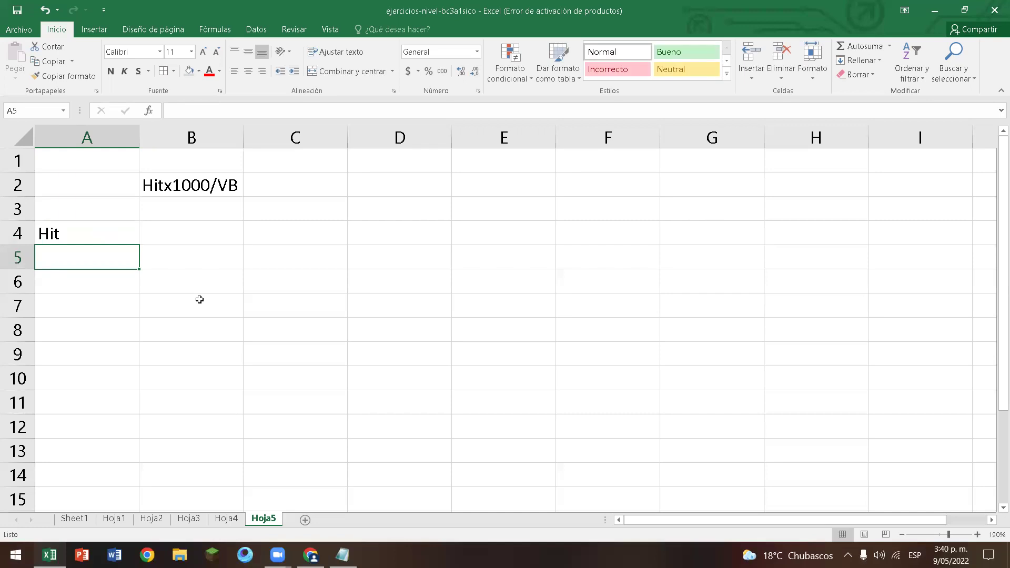
pyautogui.write('VB')
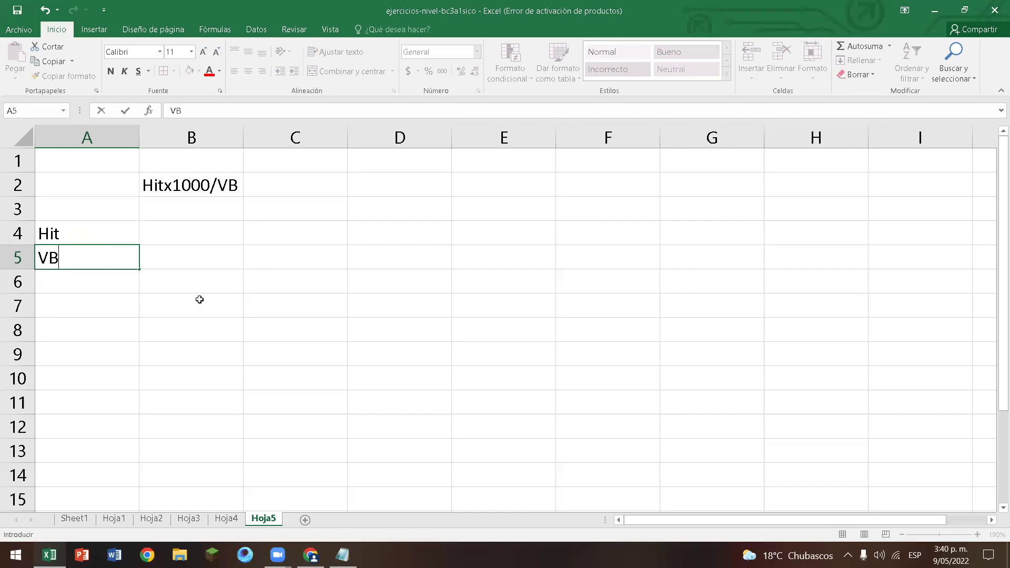
pyautogui.click(199, 300)
# Apply all borders to the range A4:B5.
pyautogui.click(200, 280)
pyautogui.click(111, 247)
pyautogui.moveTo(181, 247); pyautogui.dragTo(160, 228)
pyautogui.click(164, 76)
# Enter the formula =(B4*1000)/B5 in cell B6.
pyautogui.click(178, 277)
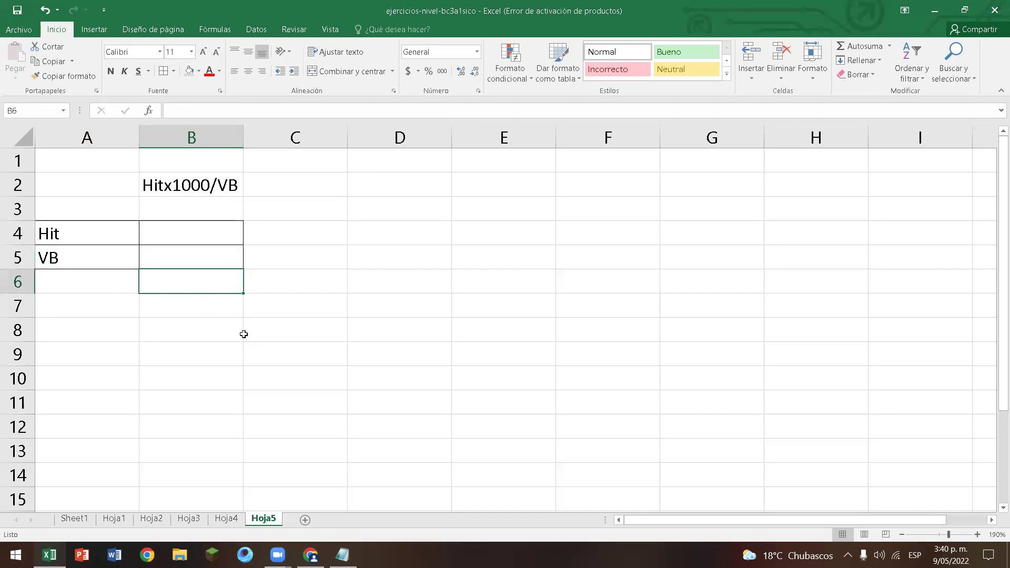
pyautogui.write('=(')
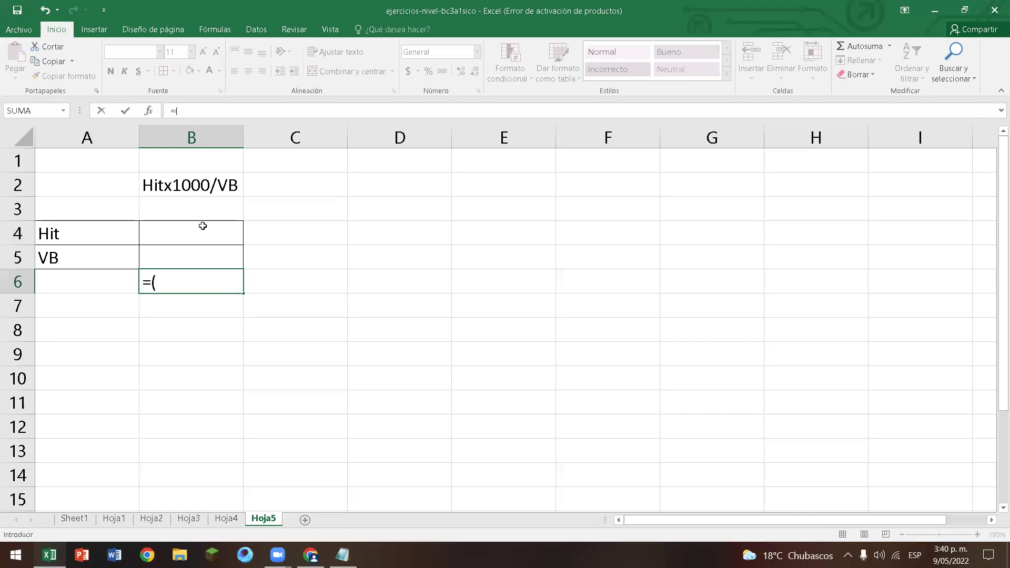
pyautogui.click(181, 236)
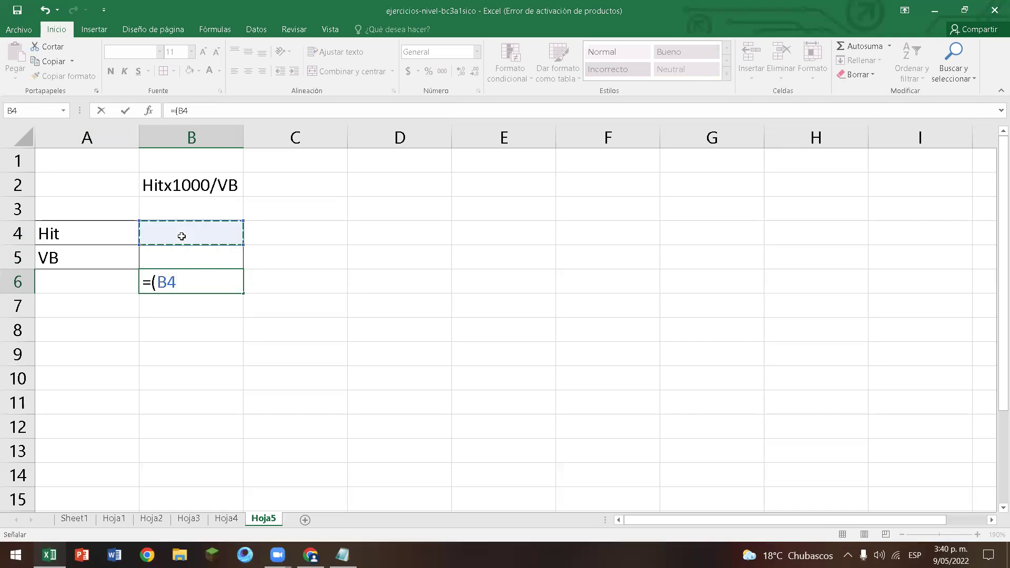
pyautogui.write('+')
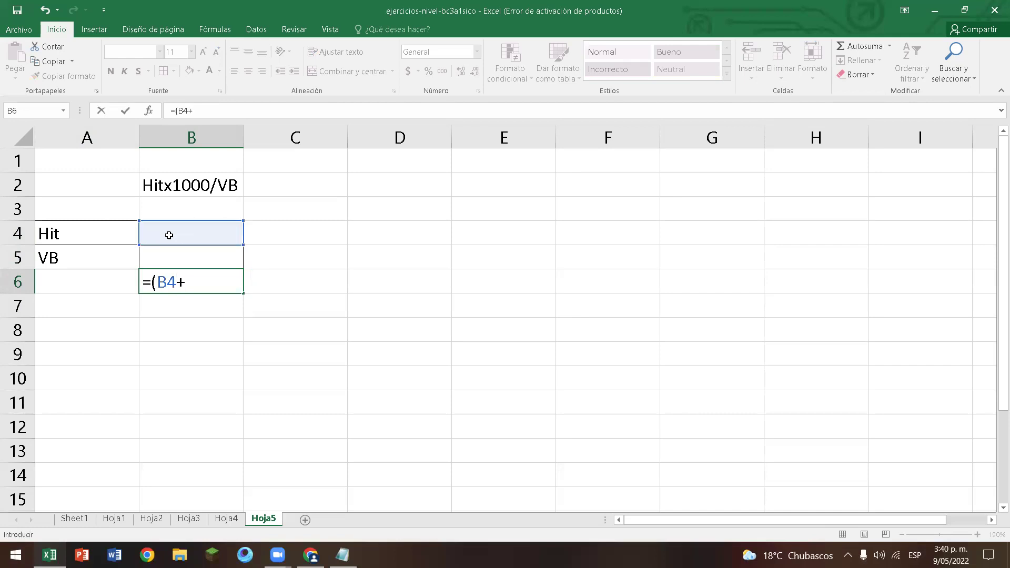
pyautogui.press('BackSpace')
pyautogui.write('*1000)/')
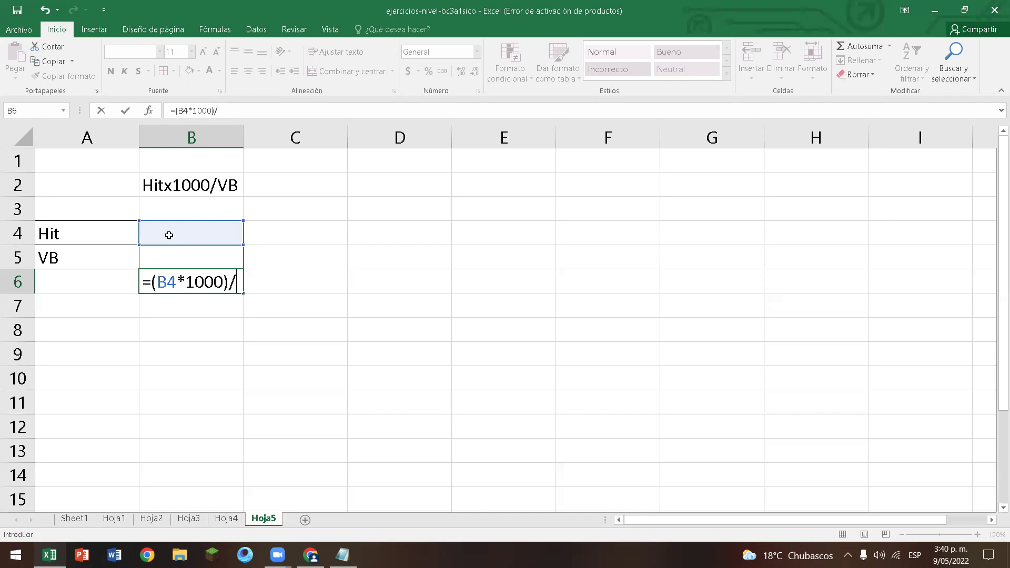
pyautogui.click(209, 253)
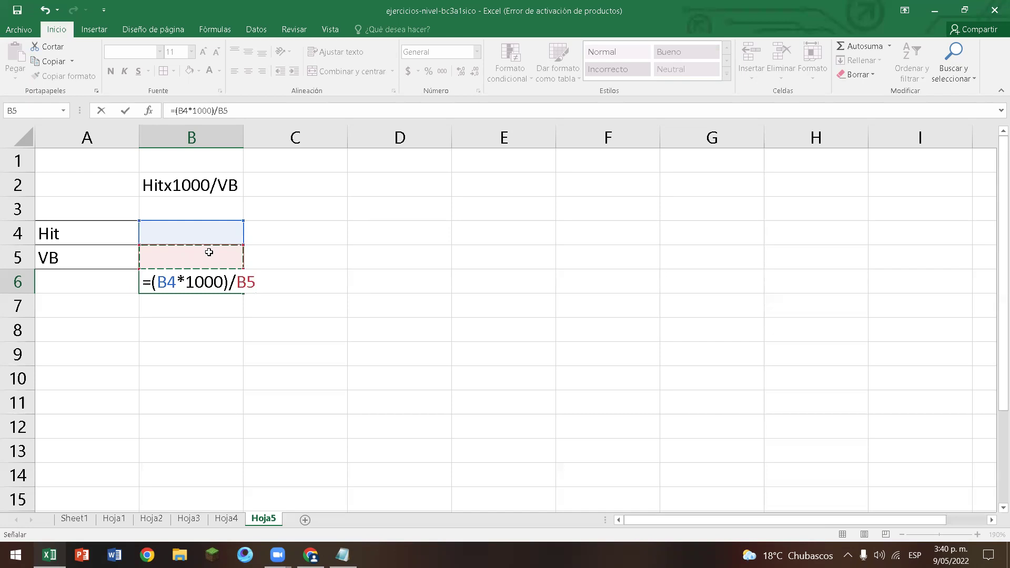
pyautogui.press('Return')
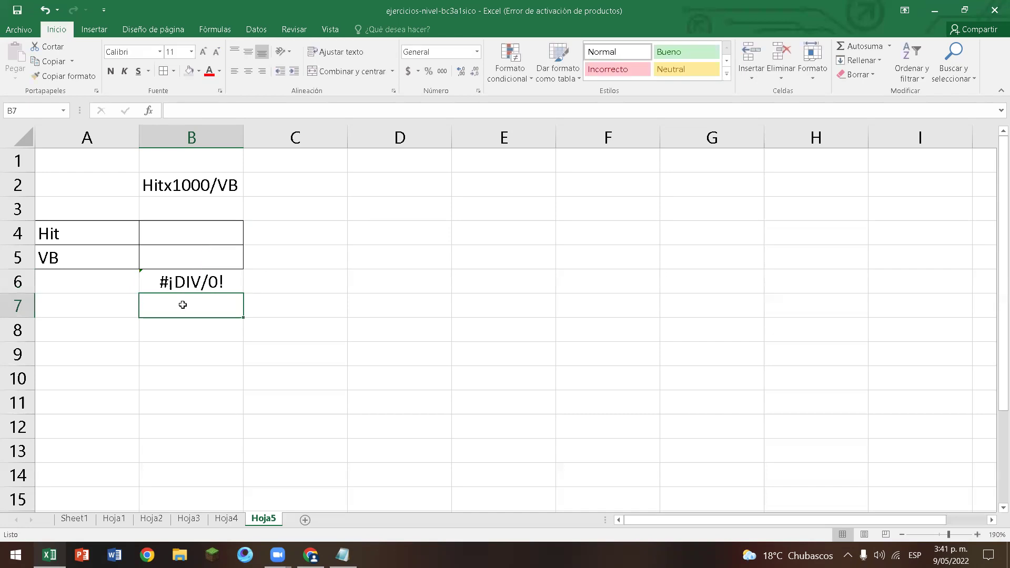
# Enter 15 for Hit in B4 and 20 for VB in B5, and check the formula in B6.
pyautogui.click(218, 238)
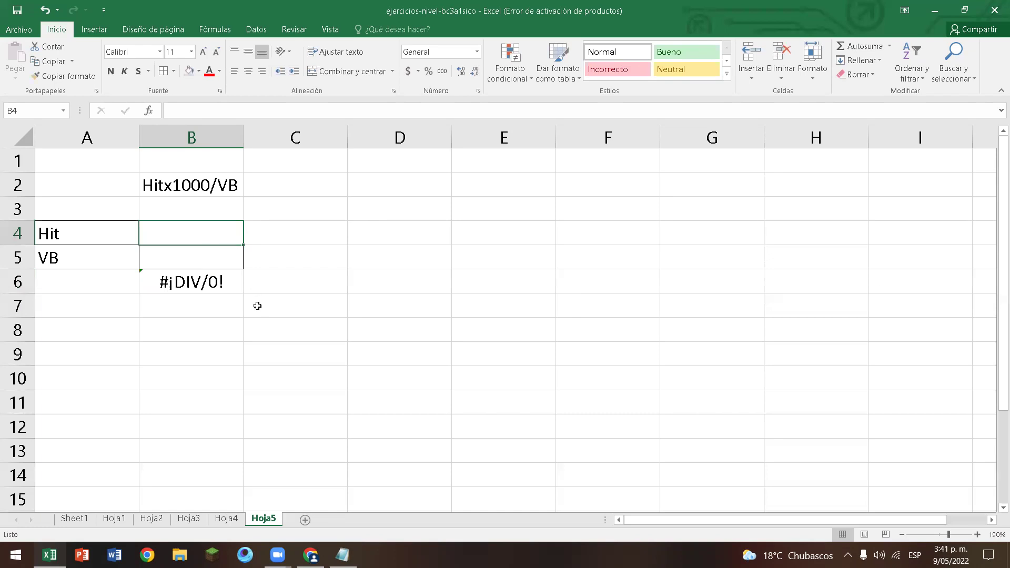
pyautogui.write('1')
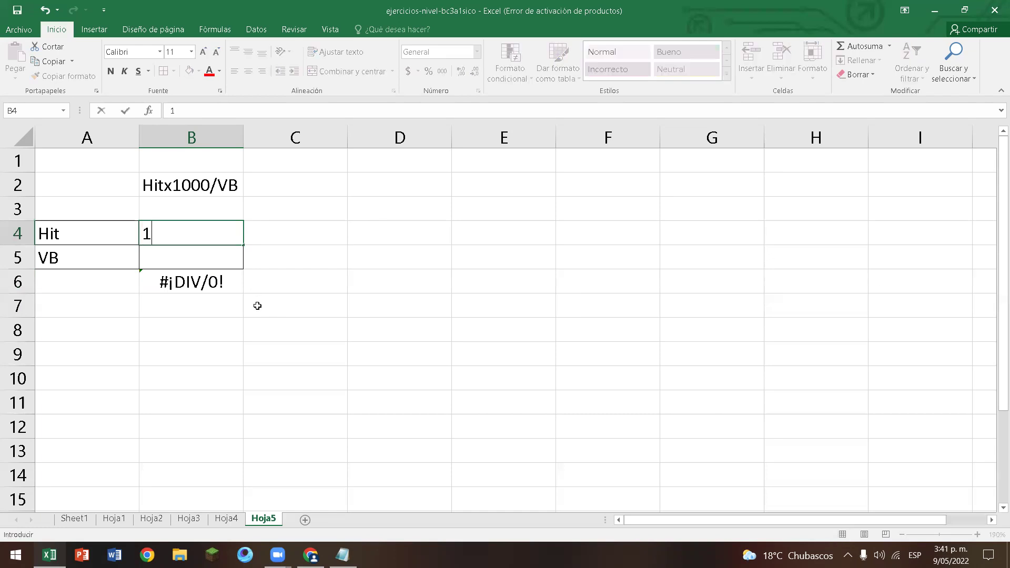
pyautogui.write('5')
pyautogui.press('Return')
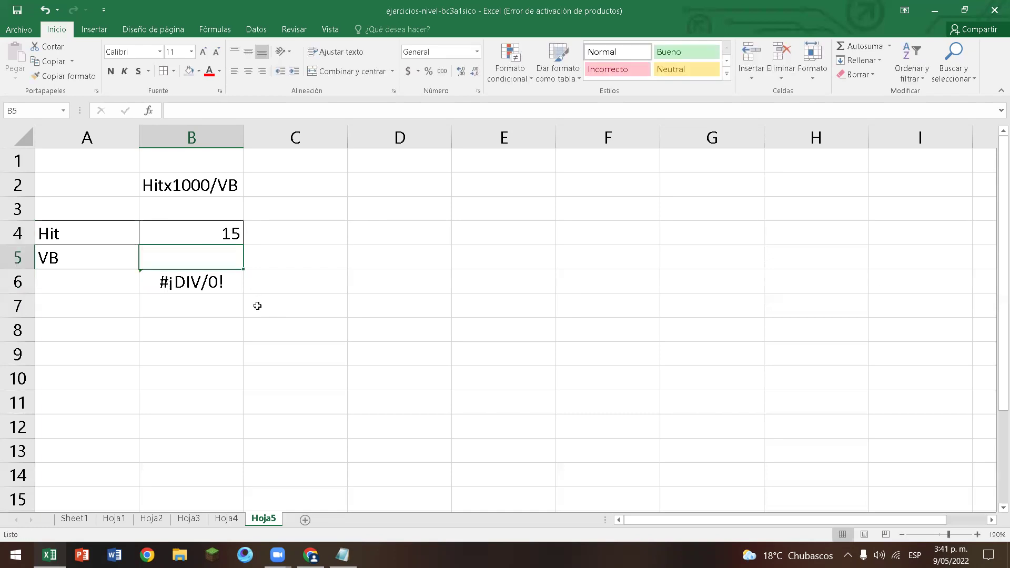
pyautogui.write('20')
pyautogui.press('Return')
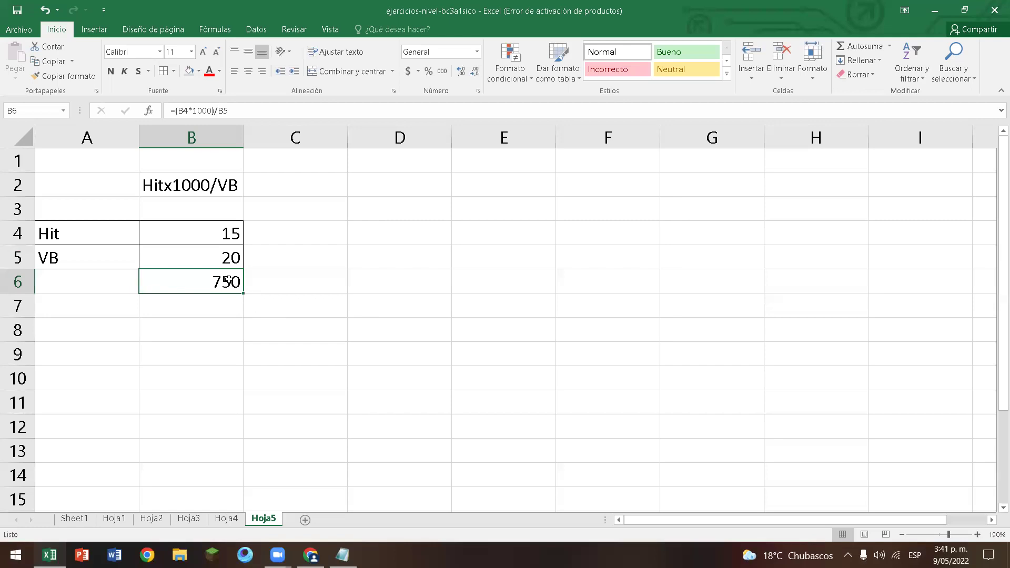
pyautogui.doubleClick(235, 288)
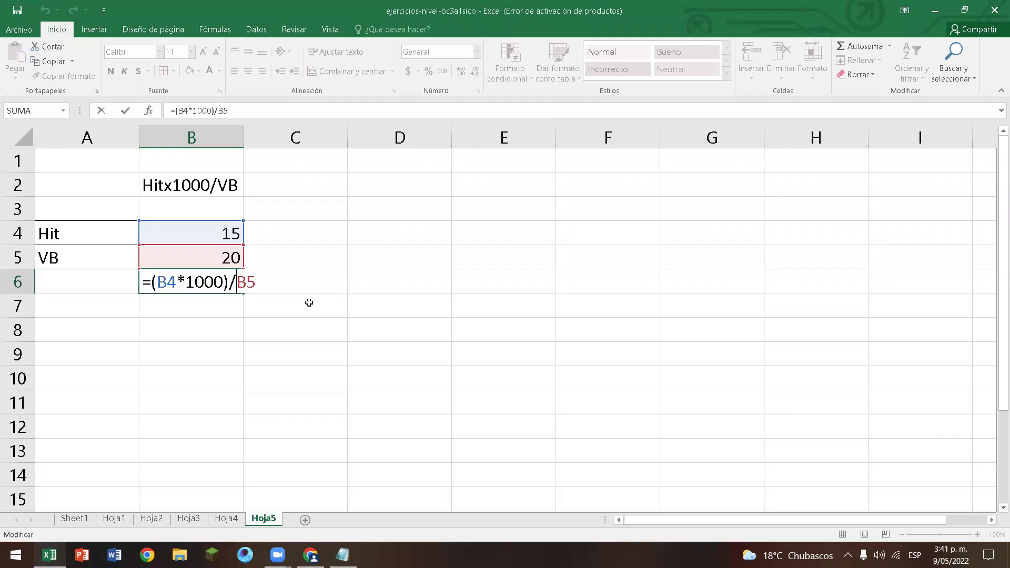
pyautogui.press('Return')
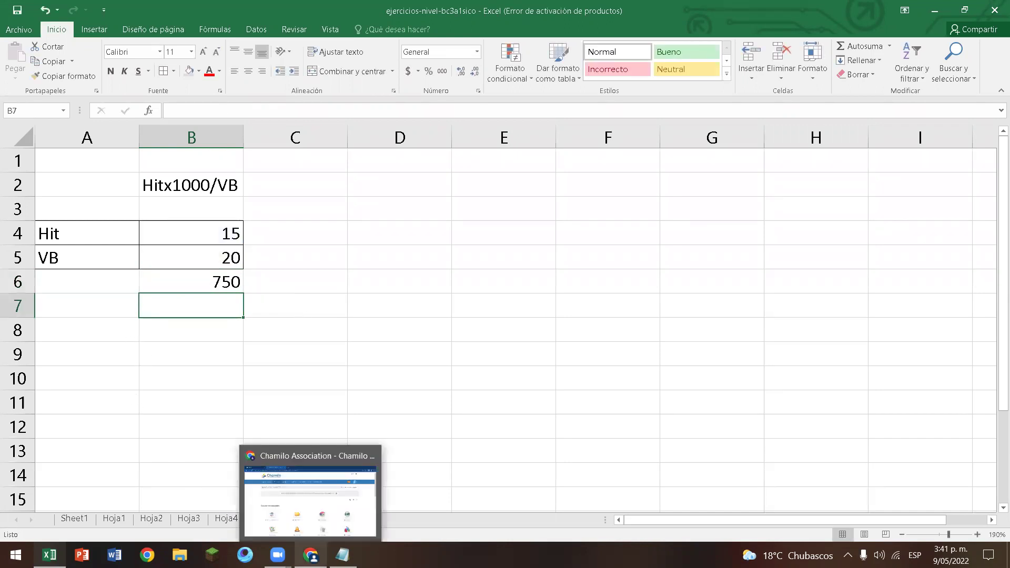
# Switch to Chrome, search the web for imc in a new tab and show the image results.
pyautogui.click(308, 492)
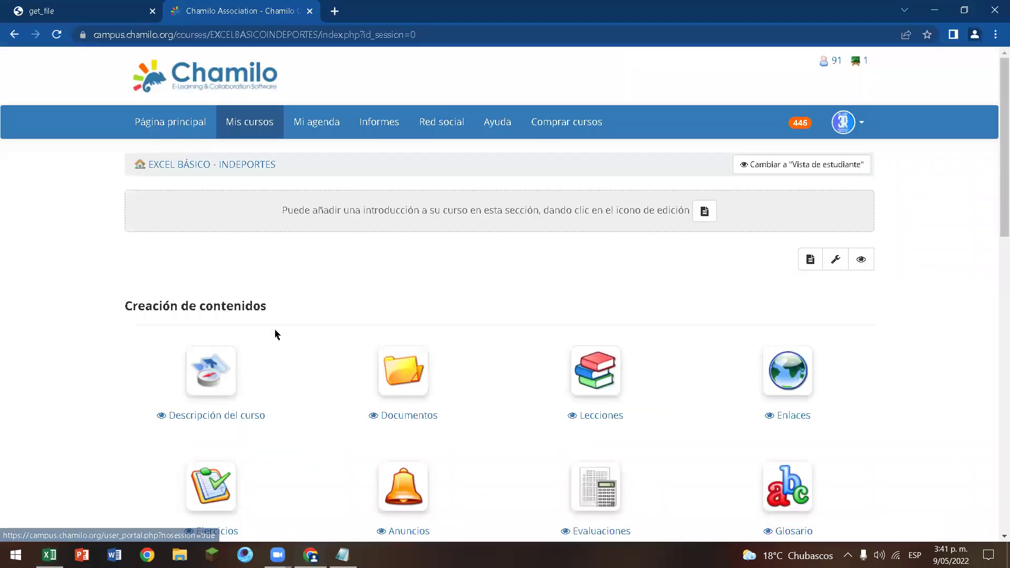
pyautogui.click(334, 11)
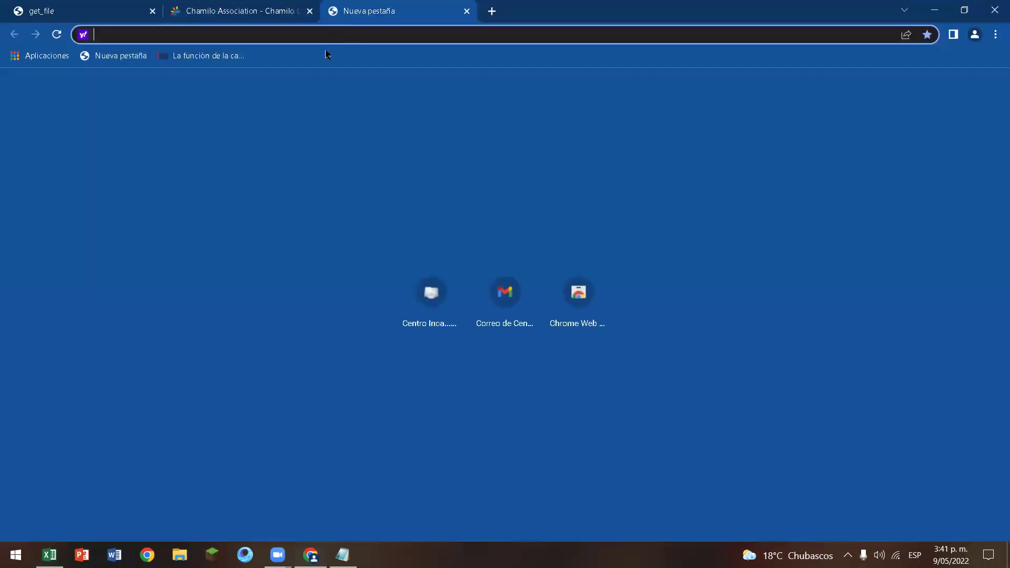
pyautogui.write('imc')
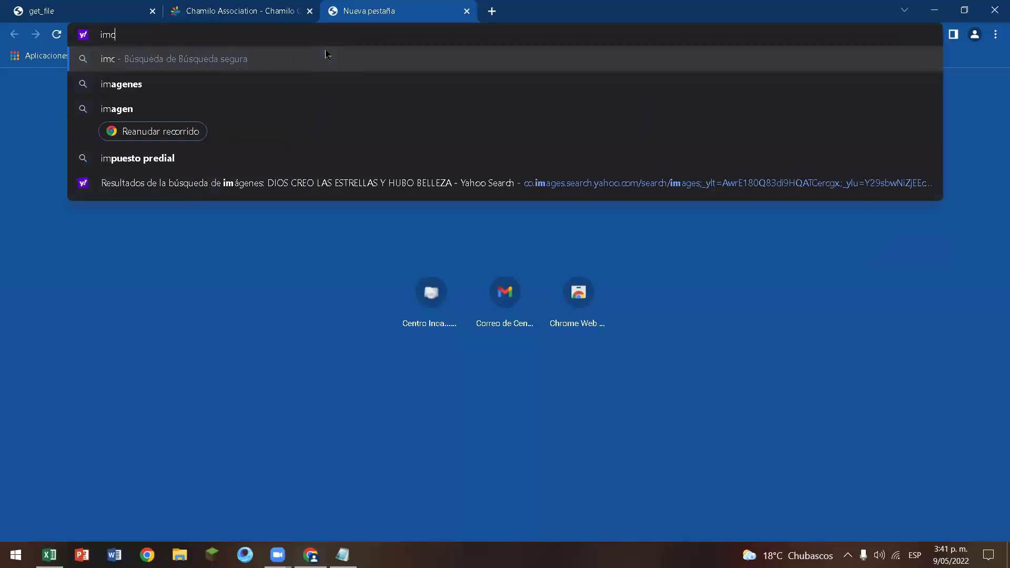
pyautogui.press('Return')
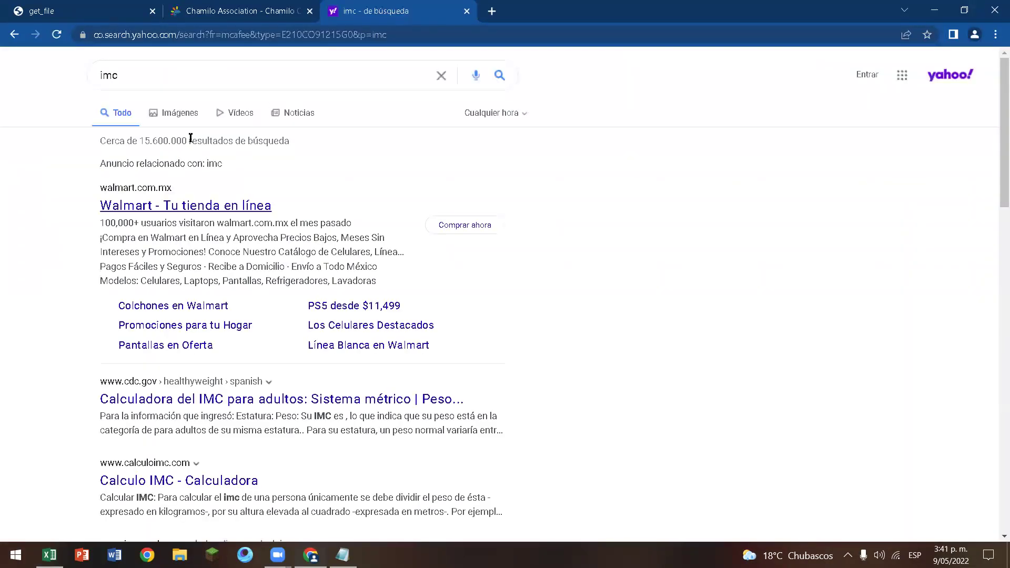
pyautogui.click(184, 113)
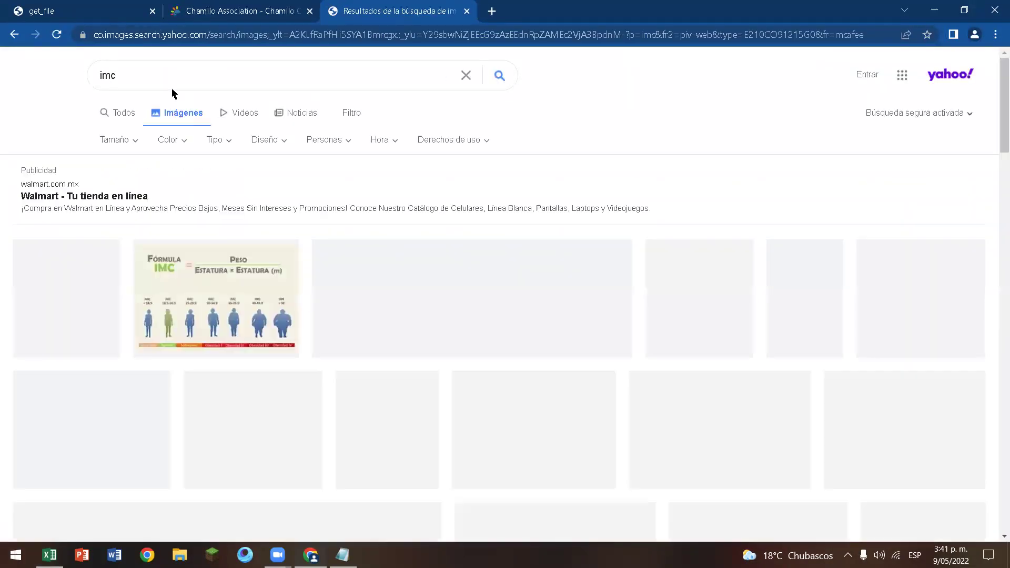
# Copy the IMC = PESO / ALTURA² image from the search results and paste it into sheet Hoja5 in Excel.
pyautogui.click(493, 315)
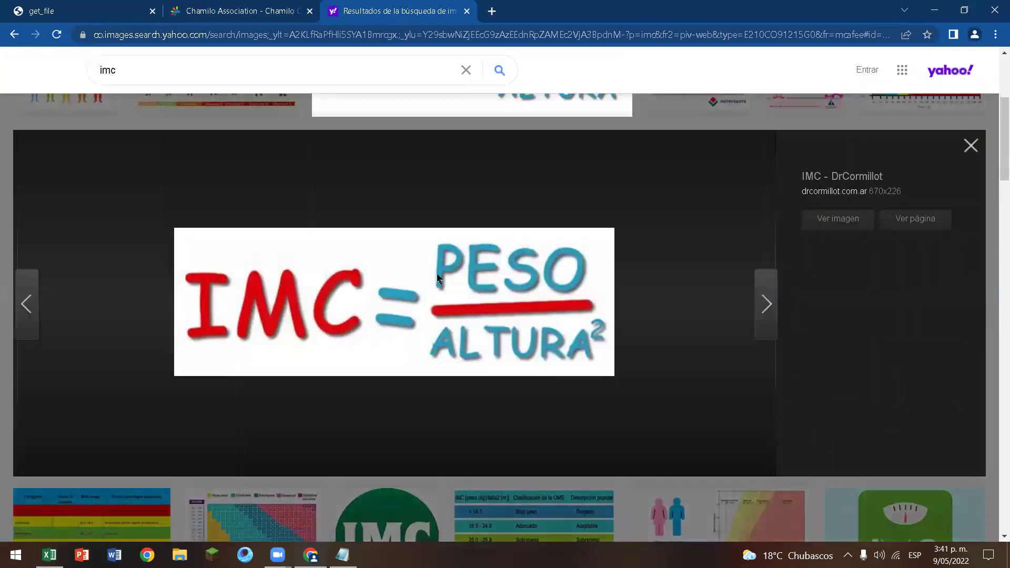
pyautogui.rightClick(428, 273)
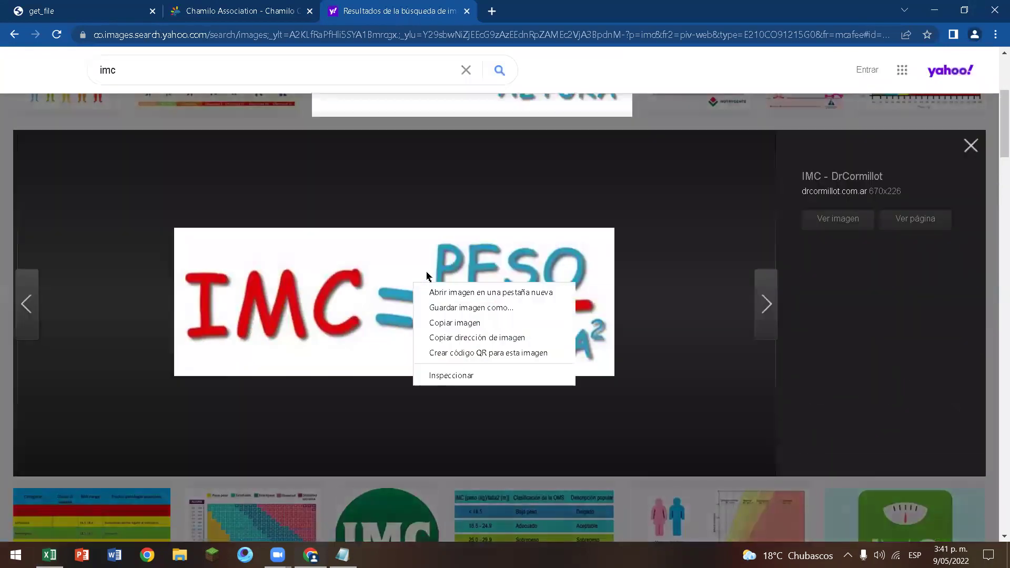
pyautogui.click(491, 321)
pyautogui.click(307, 556)
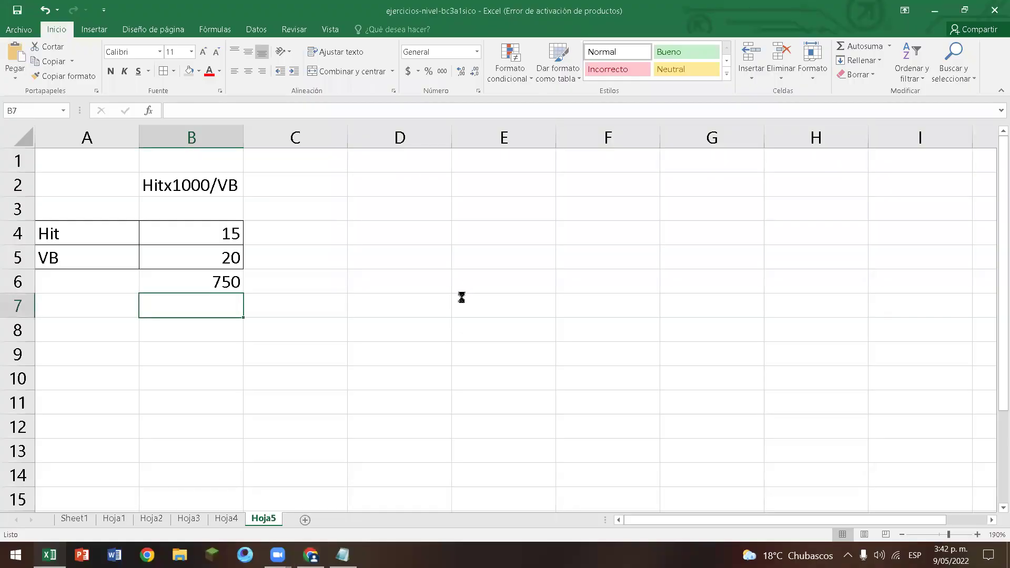
pyautogui.hotkey('ctrl', 'v')
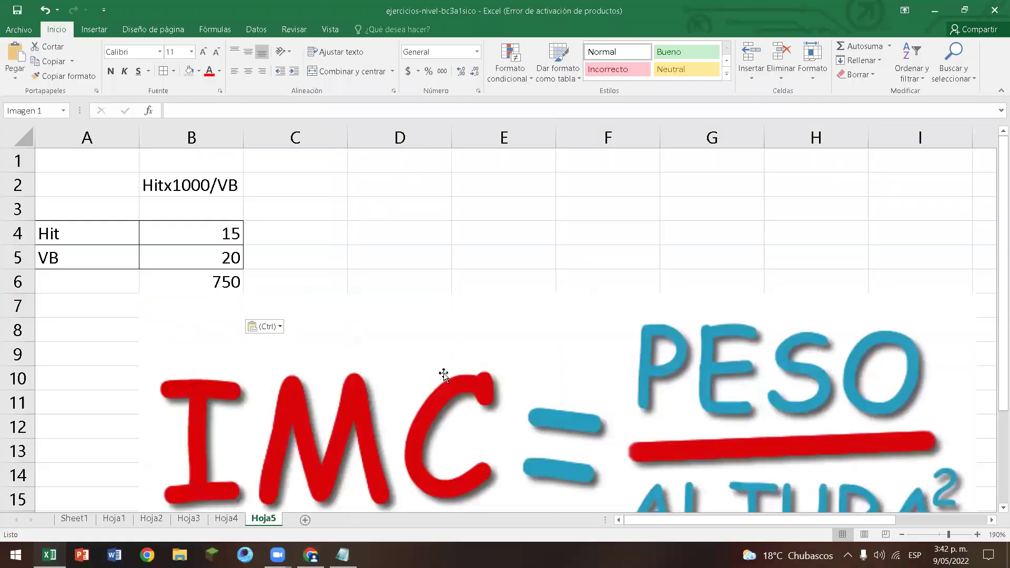
# Shrink the pasted IMC formula picture and place it over rows 1 to 4, spanning from column C to the start of F.
pyautogui.moveTo(142, 290); pyautogui.dragTo(716, 452)
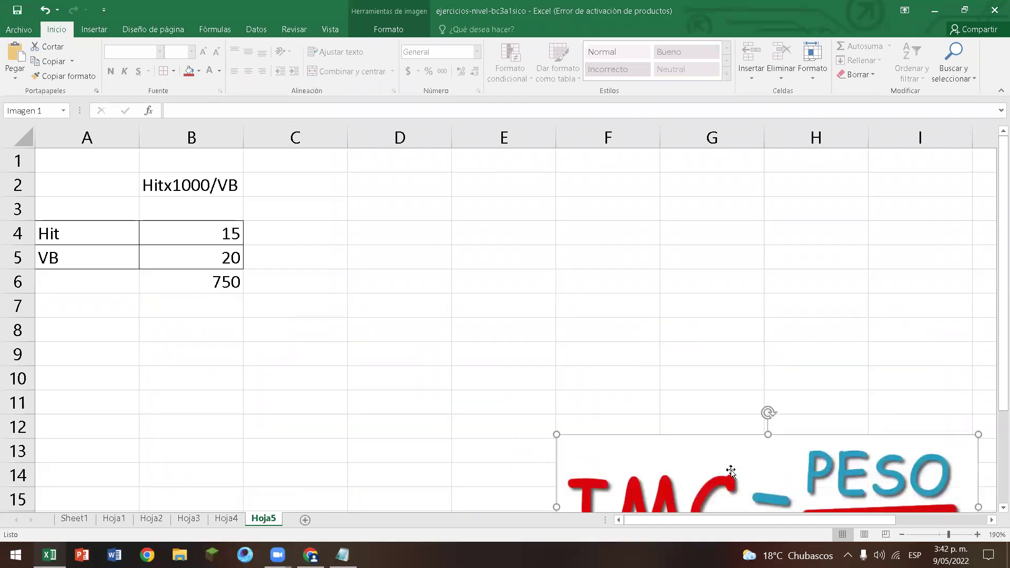
pyautogui.moveTo(638, 484); pyautogui.dragTo(416, 240)
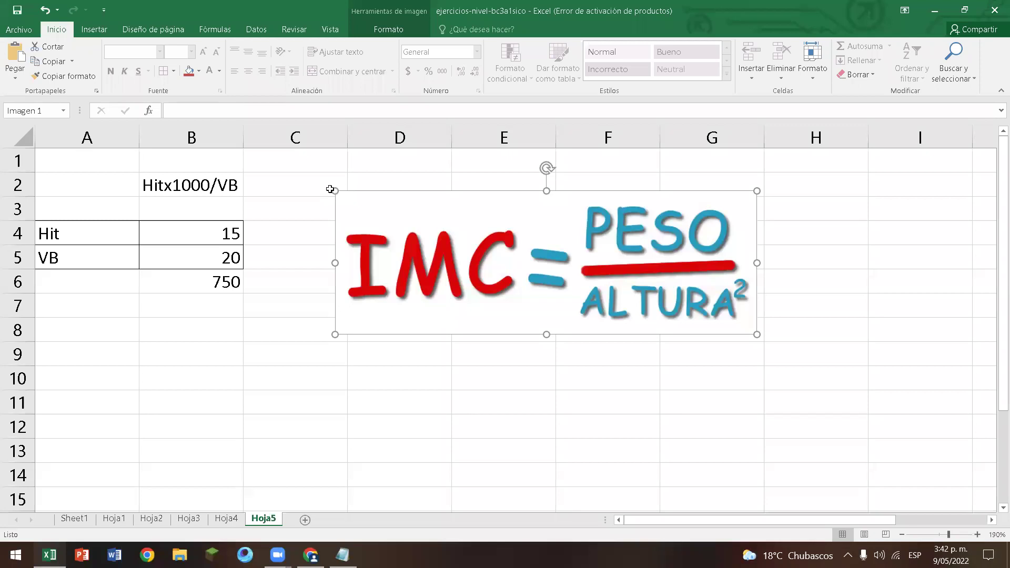
pyautogui.moveTo(333, 190); pyautogui.dragTo(487, 245)
pyautogui.moveTo(619, 298); pyautogui.dragTo(420, 220)
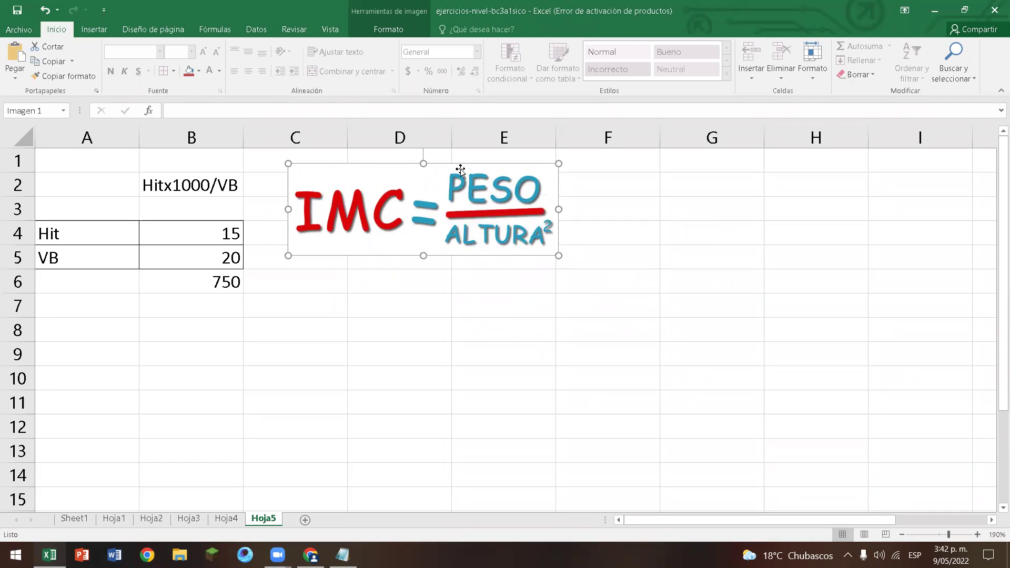
pyautogui.moveTo(458, 206); pyautogui.dragTo(476, 189)
pyautogui.click(399, 321)
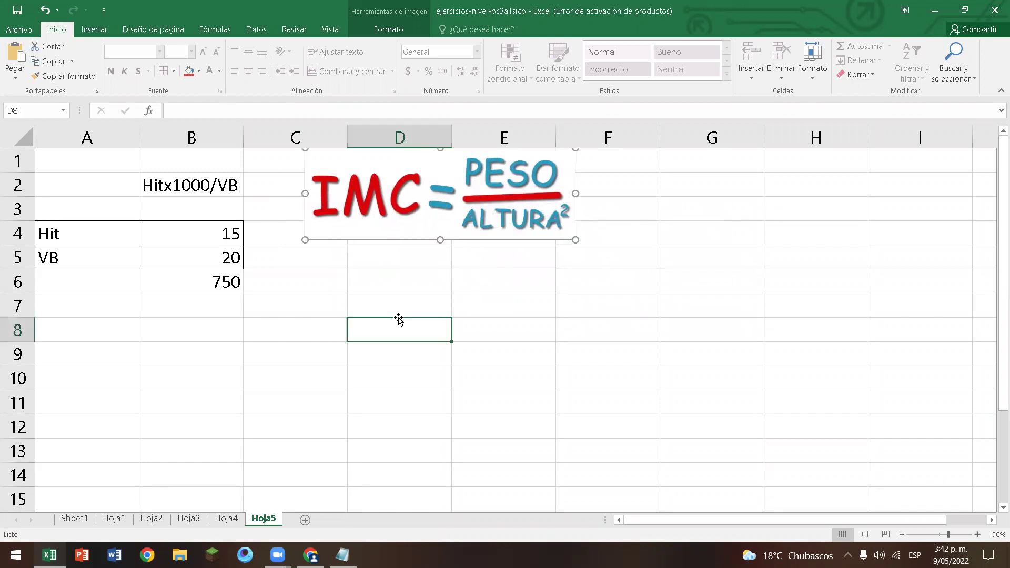
# Enter the labels PESO in C7, ALTURA in C9 and IMC in C11.
pyautogui.click(351, 300)
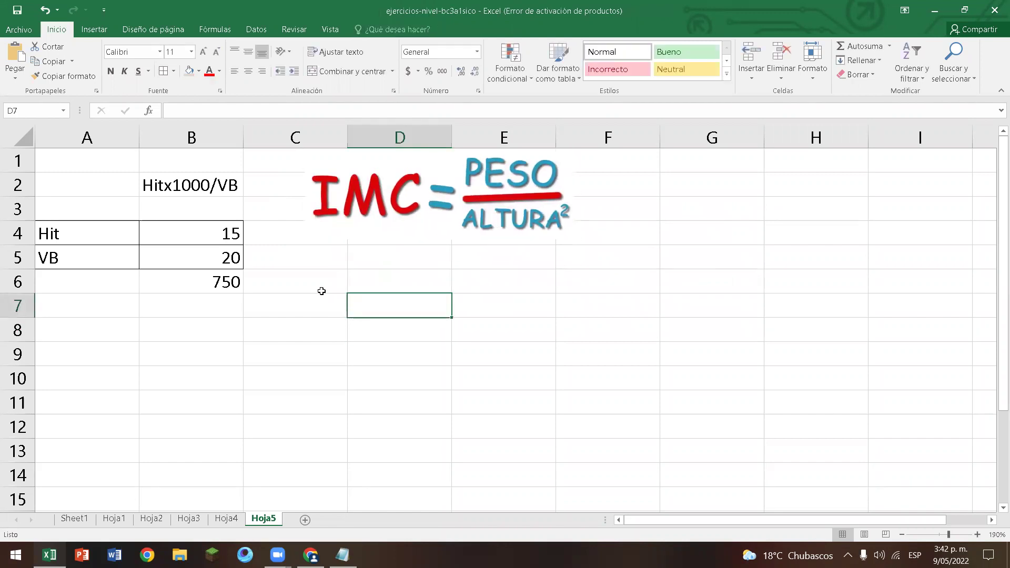
pyautogui.click(343, 310)
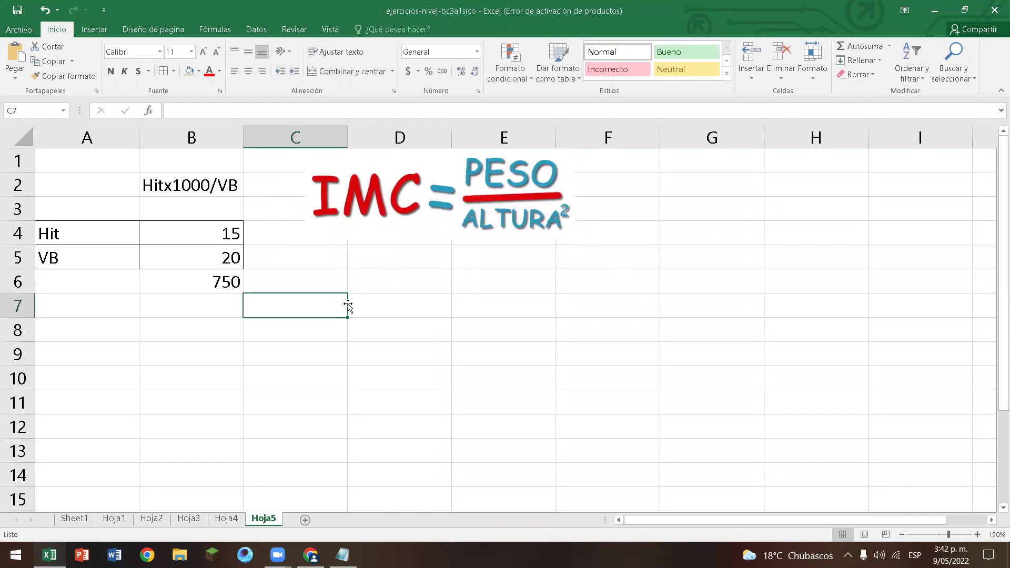
pyautogui.write('PESO')
pyautogui.press('Return')
pyautogui.press('Return')
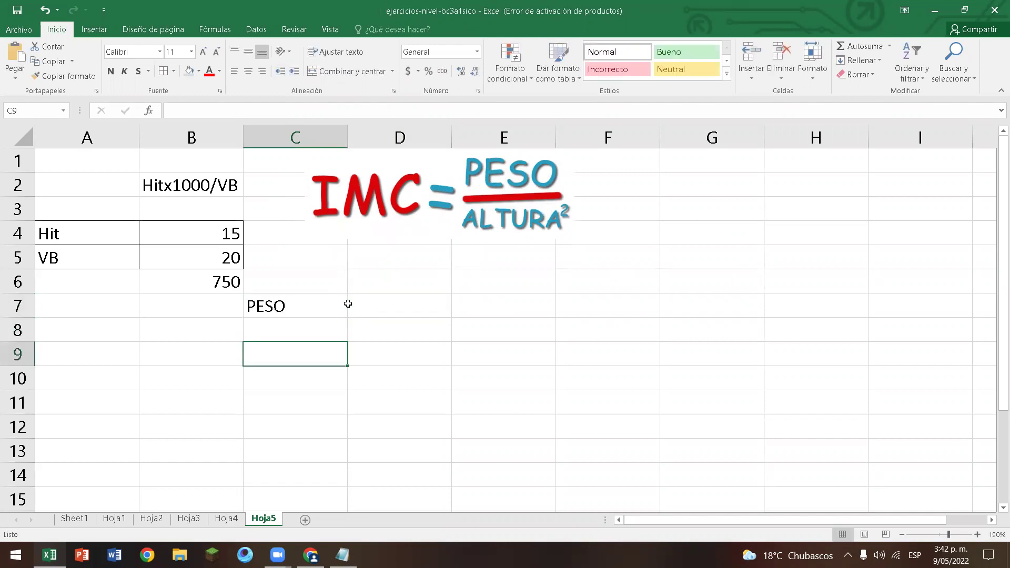
pyautogui.write('ALTURA')
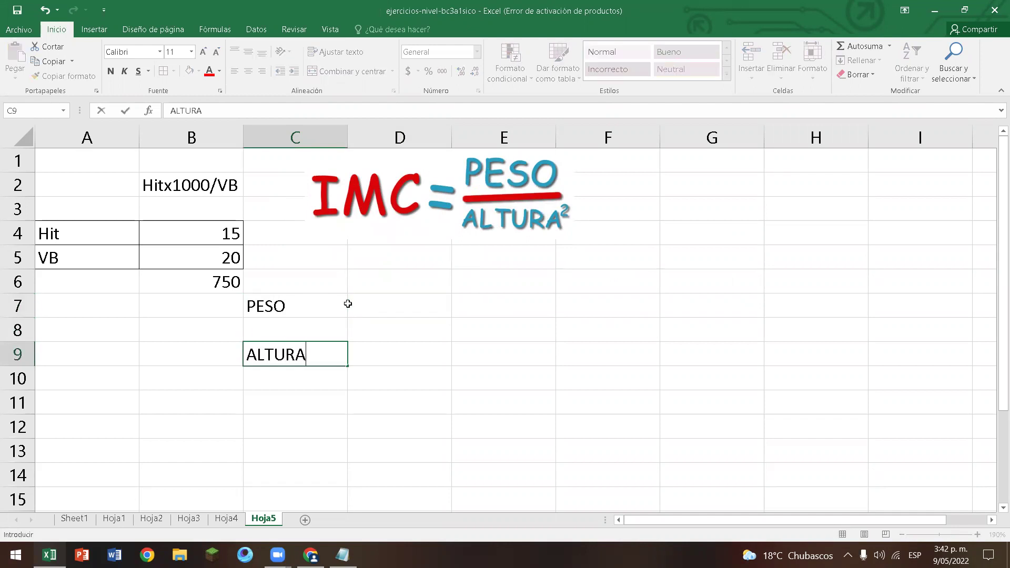
pyautogui.press('Return')
pyautogui.press('Return')
pyautogui.write('IMC')
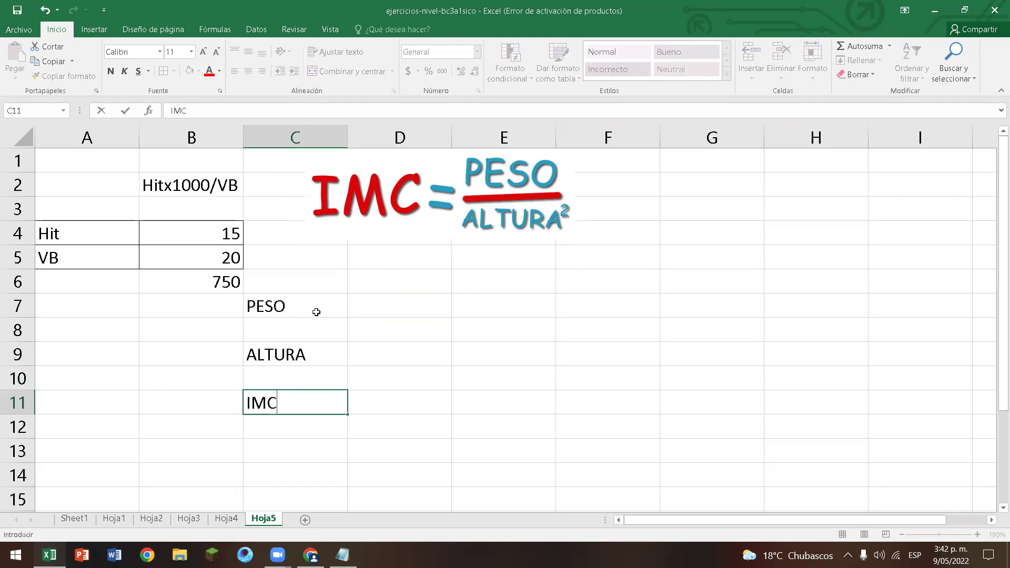
# Apply all borders and right alignment to the ranges C7:D7, C9:D9 and C11:D11.
pyautogui.moveTo(318, 311); pyautogui.dragTo(370, 293)
pyautogui.moveTo(314, 358); pyautogui.dragTo(392, 358)
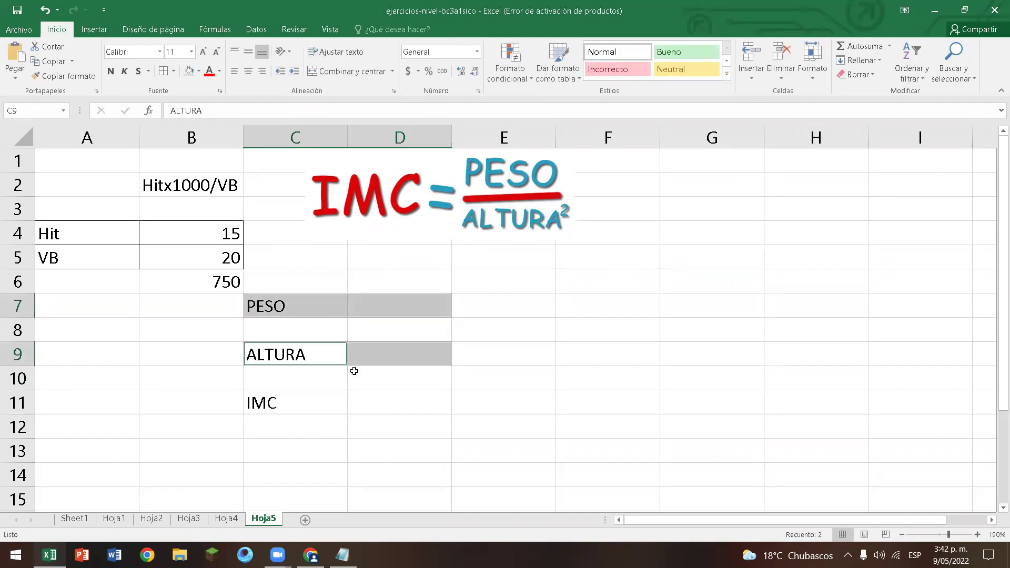
pyautogui.moveTo(322, 402); pyautogui.dragTo(389, 402)
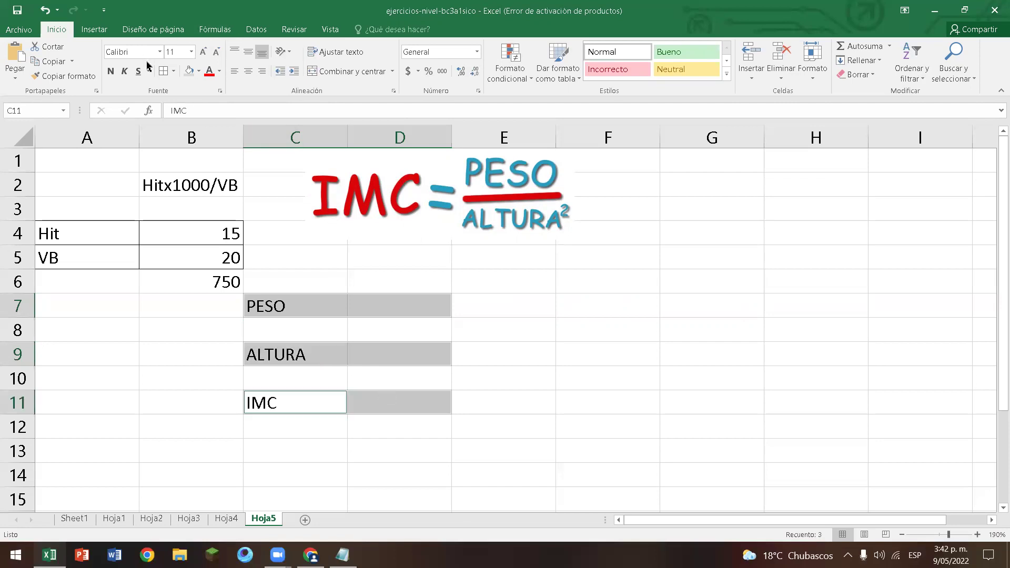
pyautogui.click(164, 71)
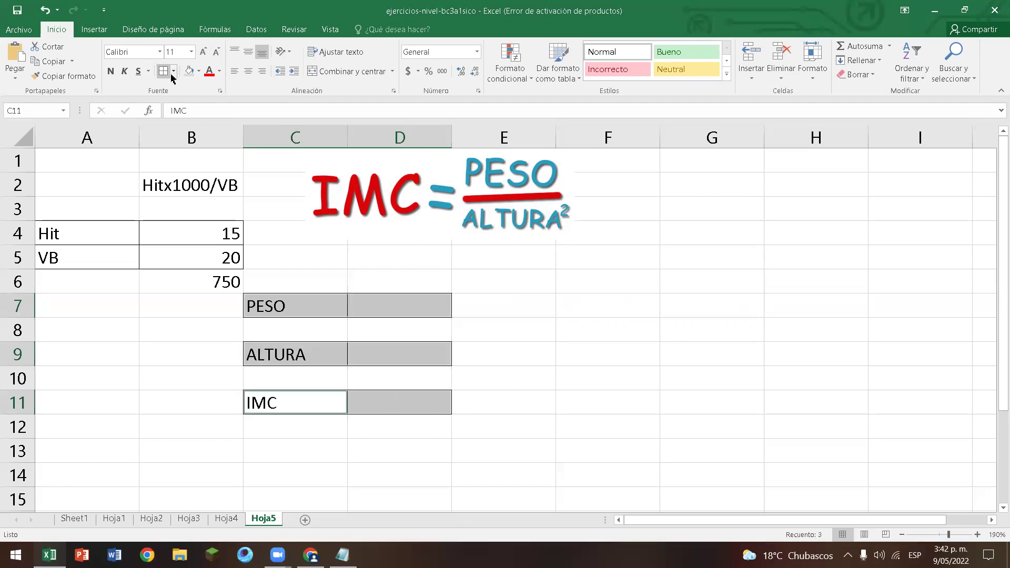
pyautogui.click(261, 71)
# Enter the unit Kg in E7 for the weight and M in E9 for the height.
pyautogui.click(379, 306)
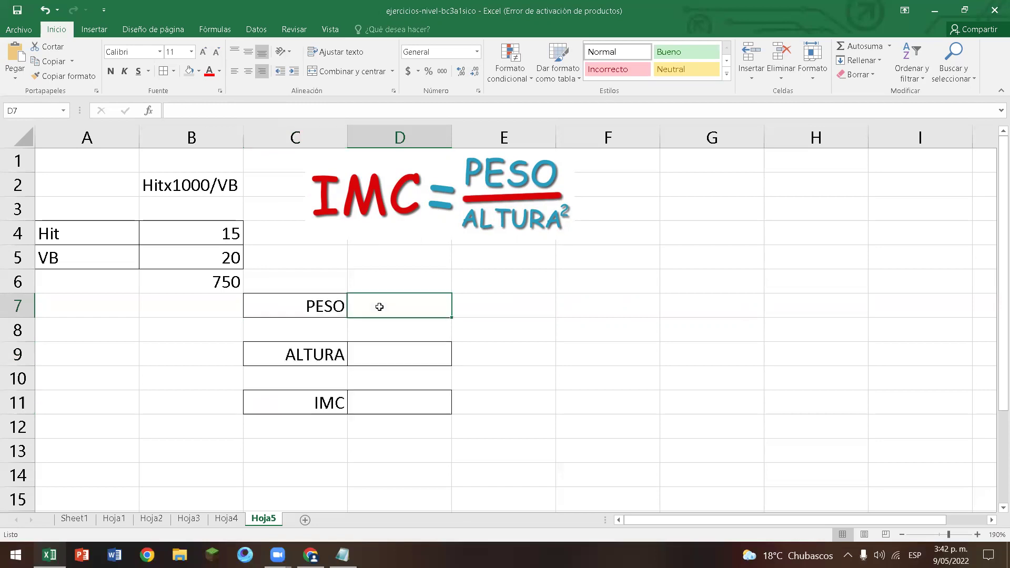
pyautogui.click(481, 311)
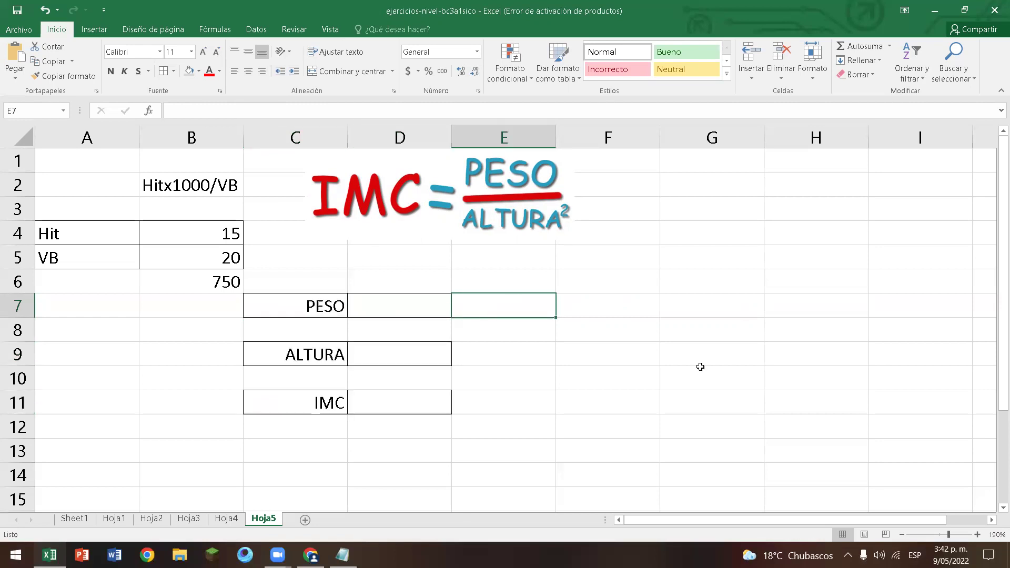
pyautogui.write('K')
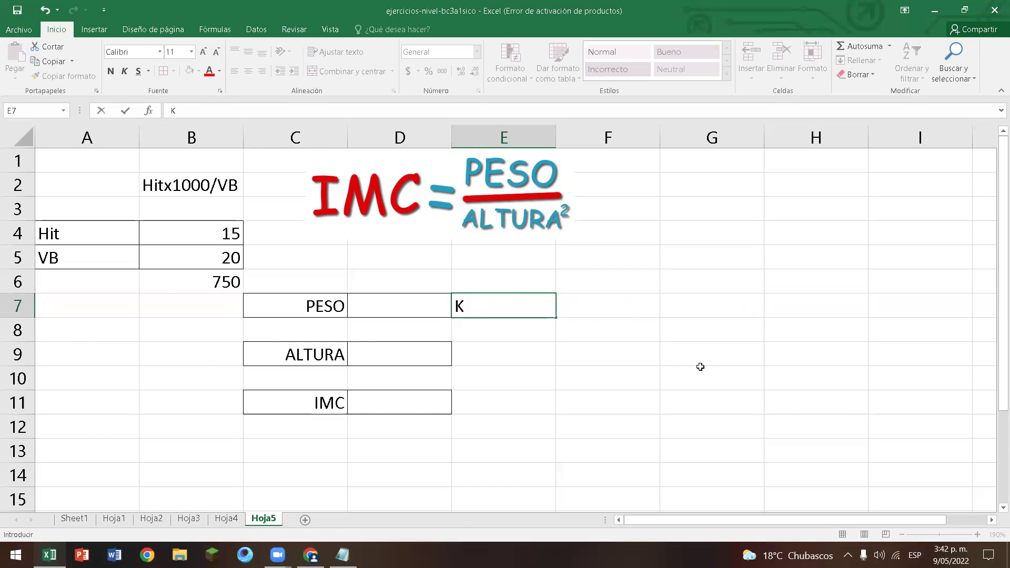
pyautogui.write('g')
pyautogui.press('Return')
pyautogui.press('Return')
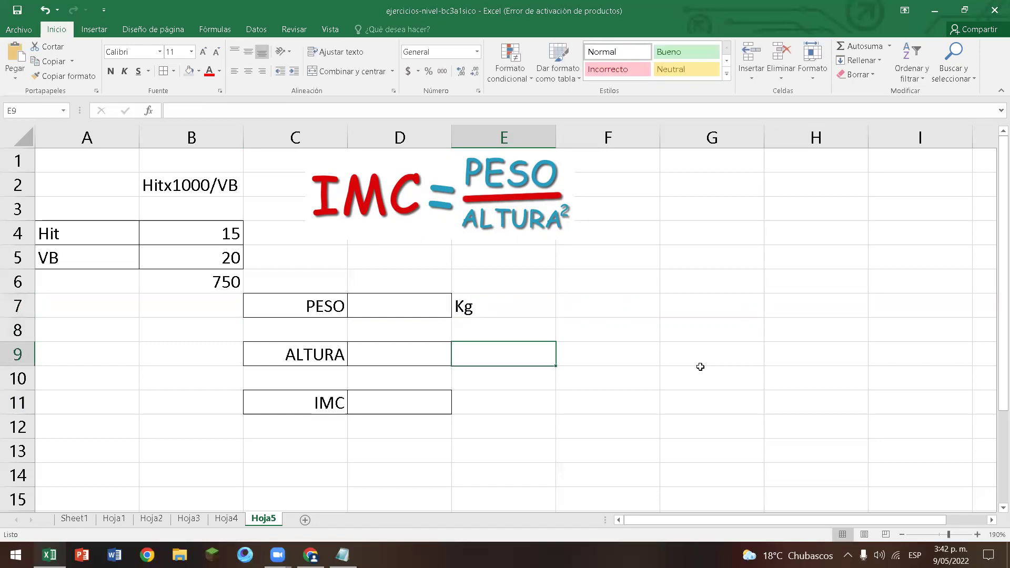
pyautogui.write('M')
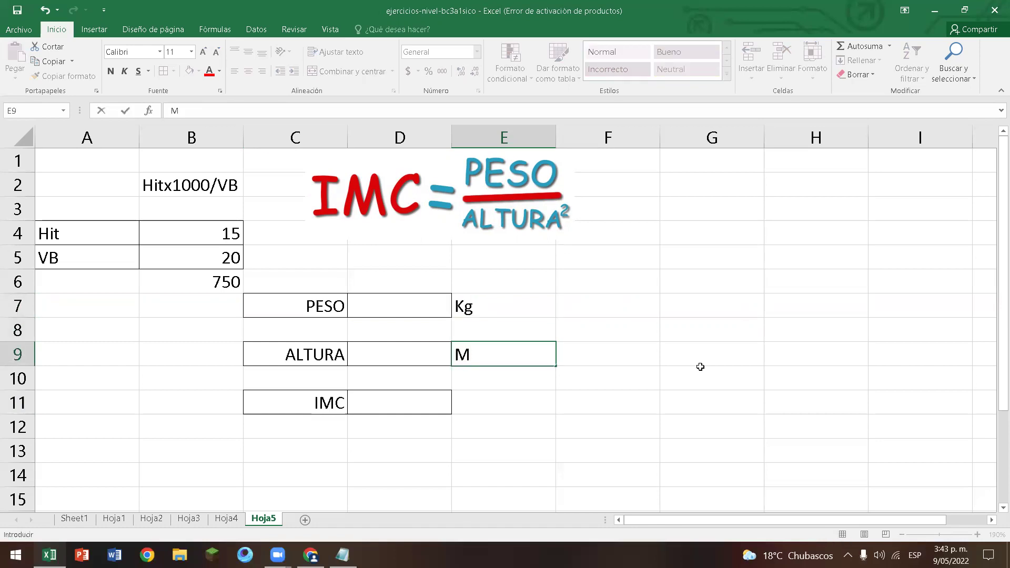
# Start the IMC formula in D11 as =D7/(D9, dividing the weight cell by the height cell.
pyautogui.click(407, 403)
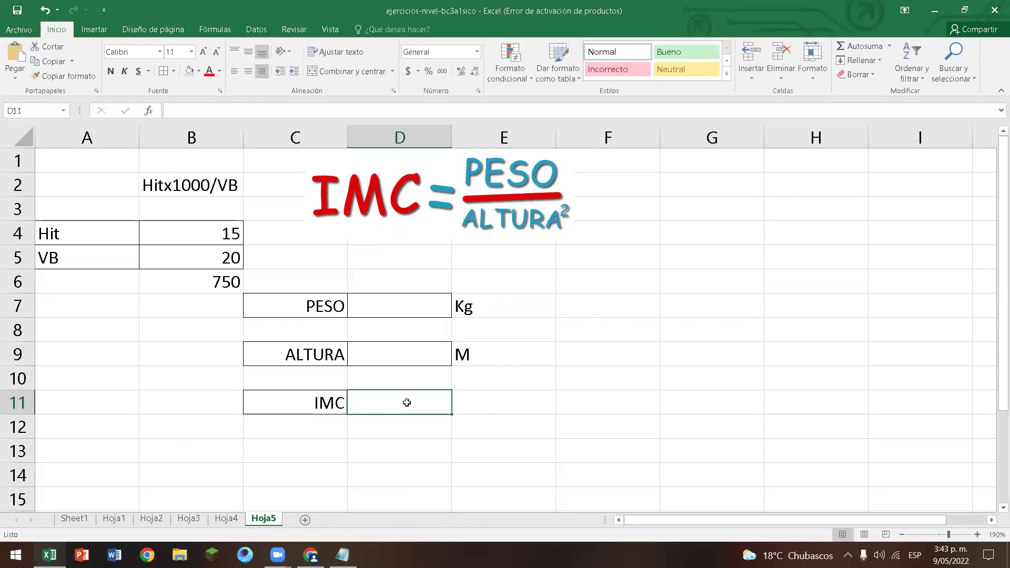
pyautogui.write('=(')
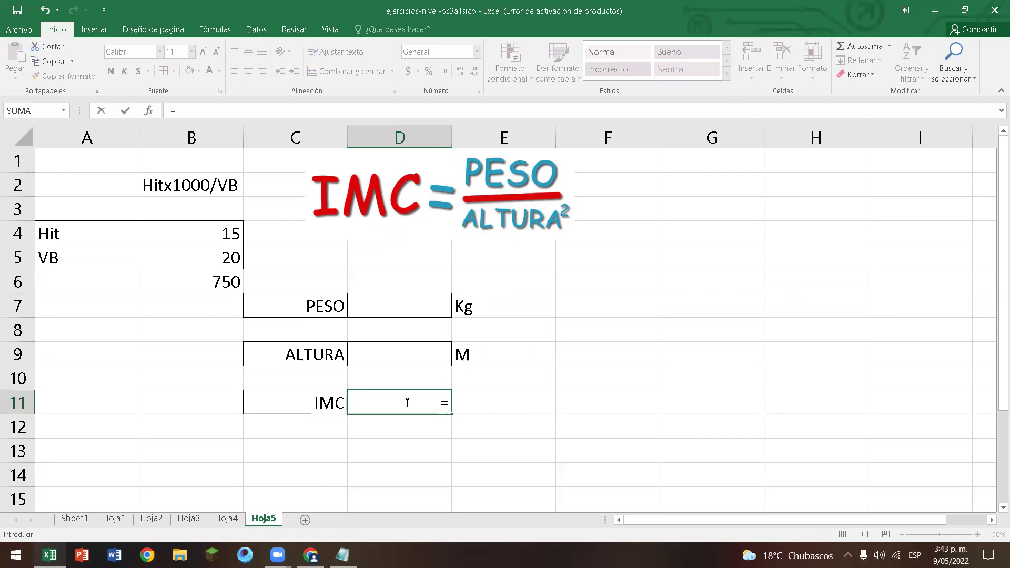
pyautogui.click(401, 302)
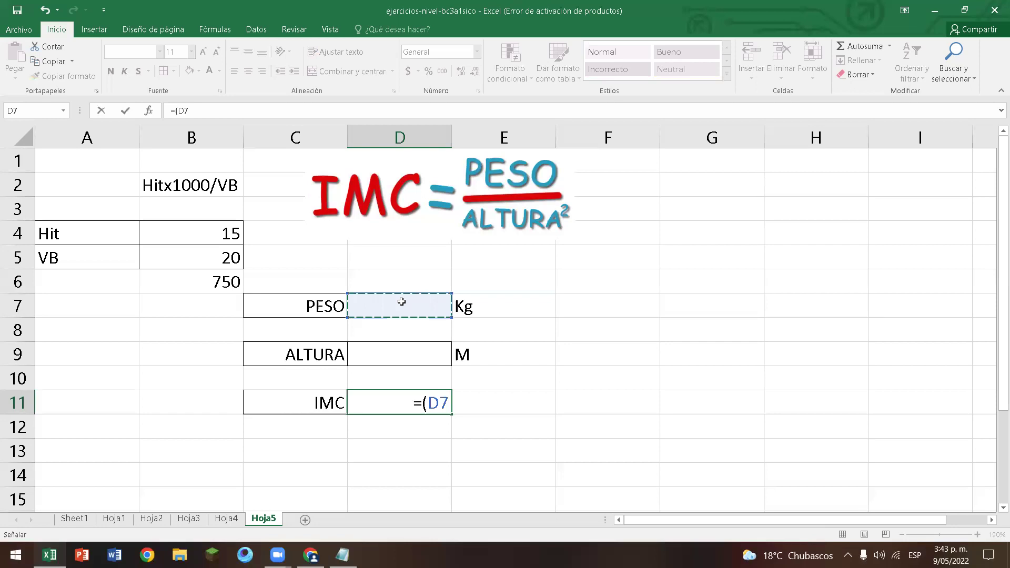
pyautogui.press('BackSpace')
pyautogui.press('BackSpace')
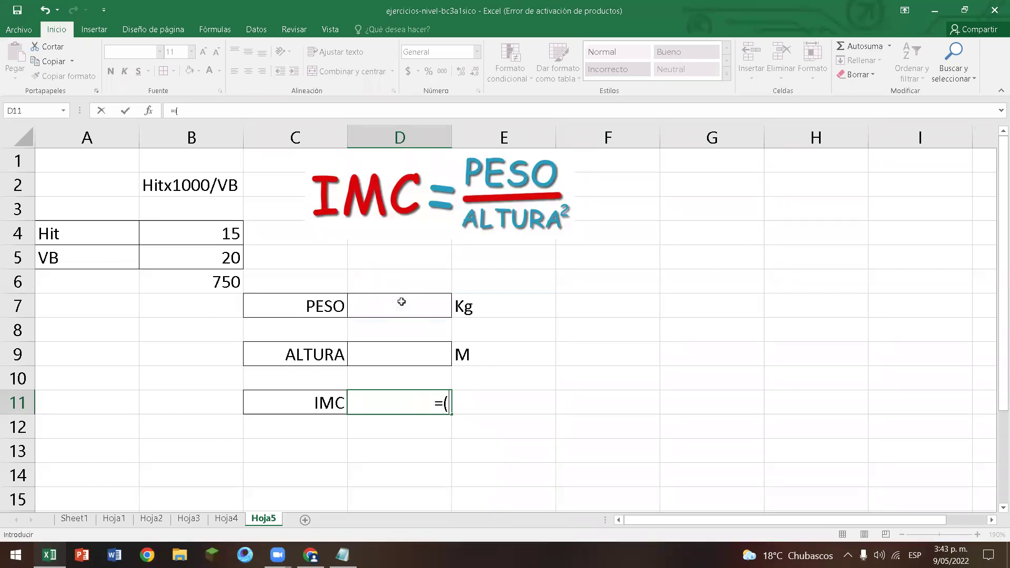
pyautogui.click(401, 301)
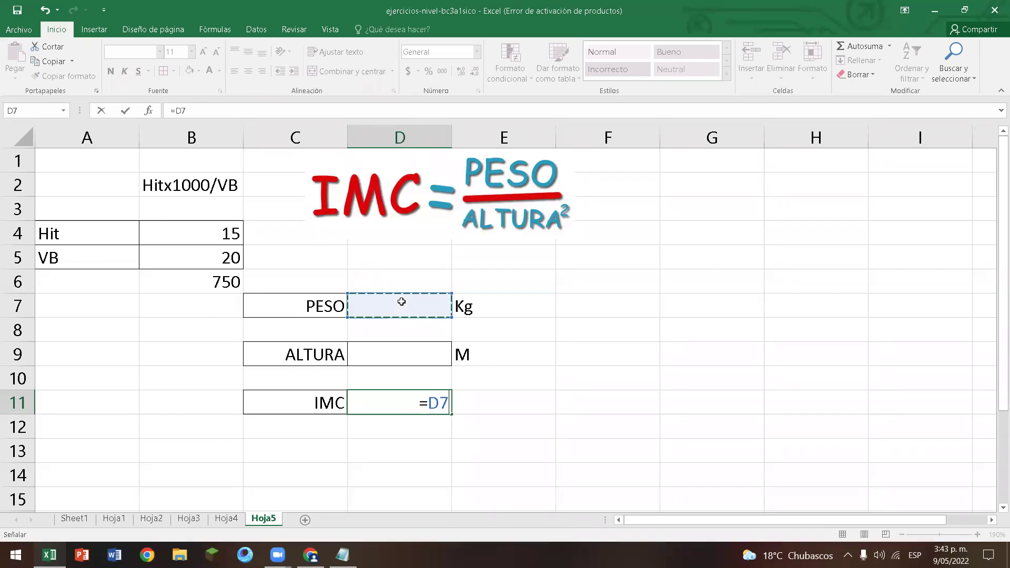
pyautogui.write('/')
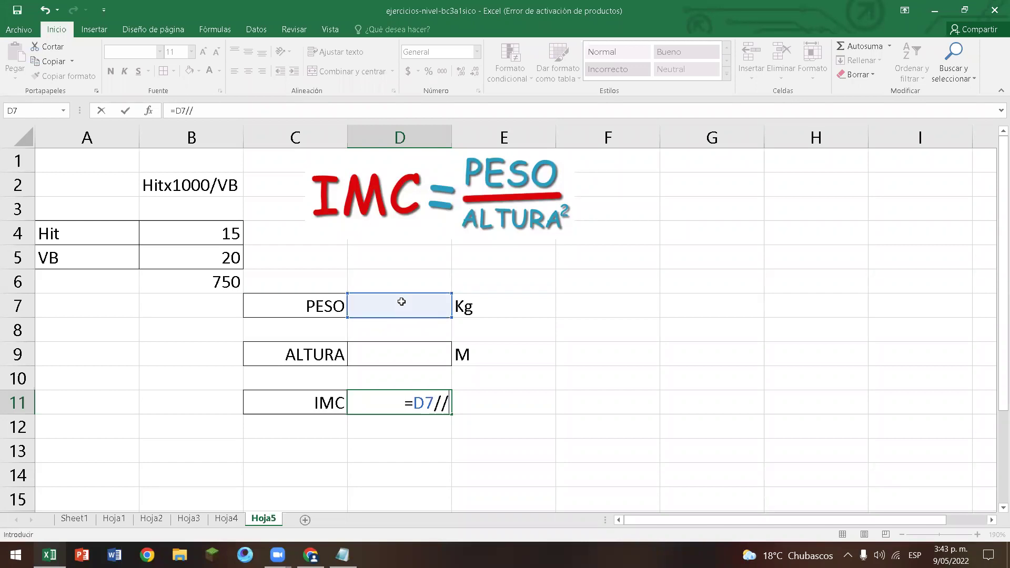
pyautogui.press('BackSpace')
pyautogui.write('((')
pyautogui.press('BackSpace')
pyautogui.click(399, 358)
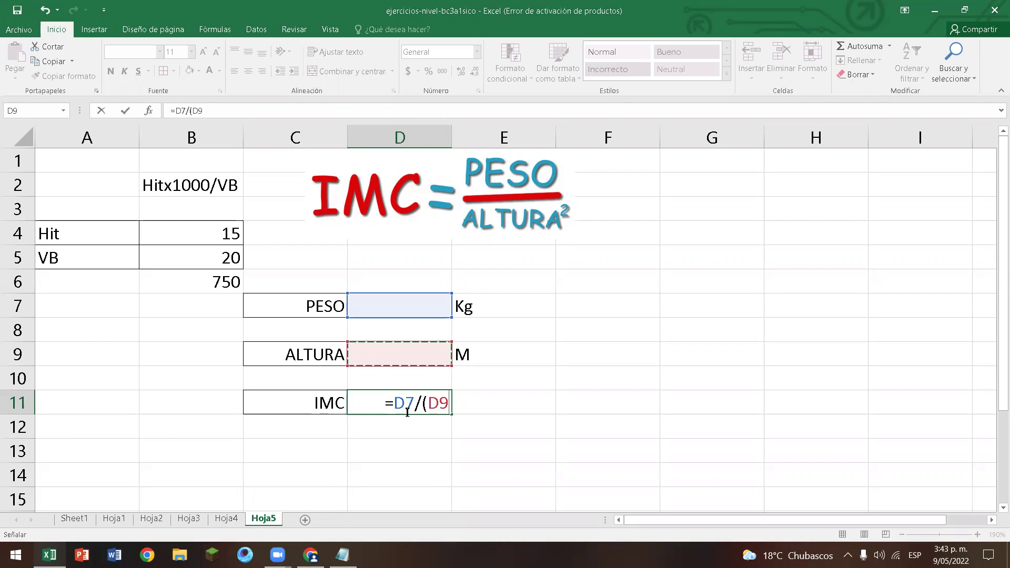
# Change the formula's divisor reference to C1, square it and enter the formula in D11 as =D7/(C1^2).
pyautogui.hotkey('shift', 'Up')
pyautogui.hotkey('shift', 'Up')
pyautogui.hotkey('shift', 'Up')
pyautogui.hotkey('shift', 'Up')
pyautogui.hotkey('shift', 'Up')
pyautogui.hotkey('shift', 'Up')
pyautogui.hotkey('shift', 'Up')
pyautogui.hotkey('shift', 'Up')
pyautogui.hotkey('shift', 'Left')
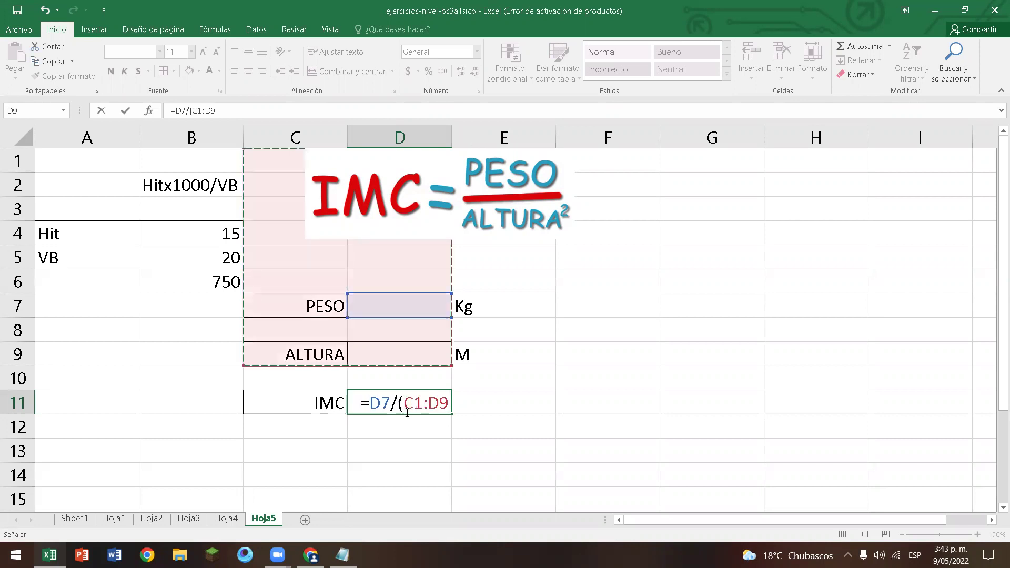
pyautogui.press('BackSpace')
pyautogui.press('BackSpace')
pyautogui.press('BackSpace')
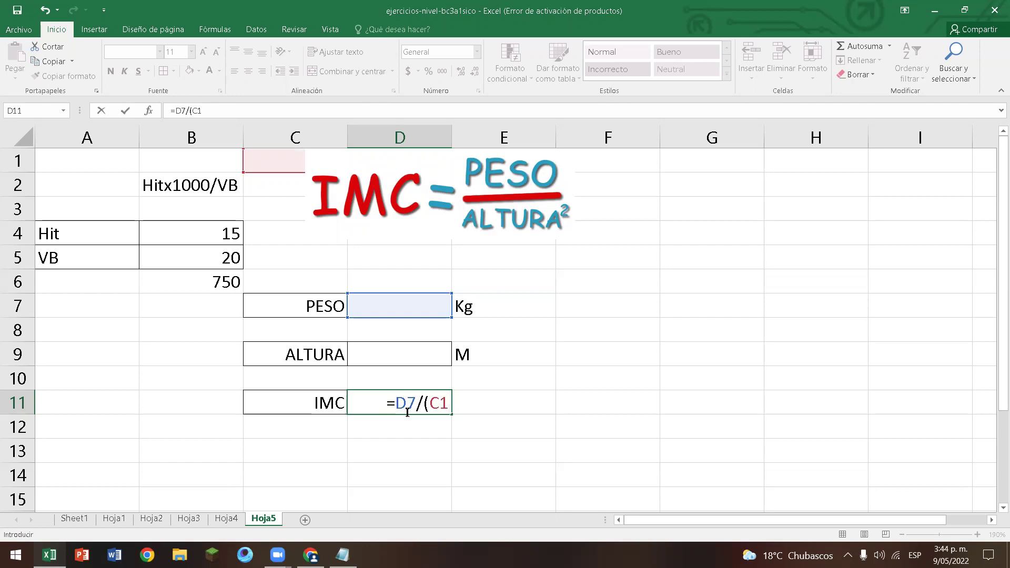
pyautogui.write('^')
pyautogui.doubleClick(443, 403)
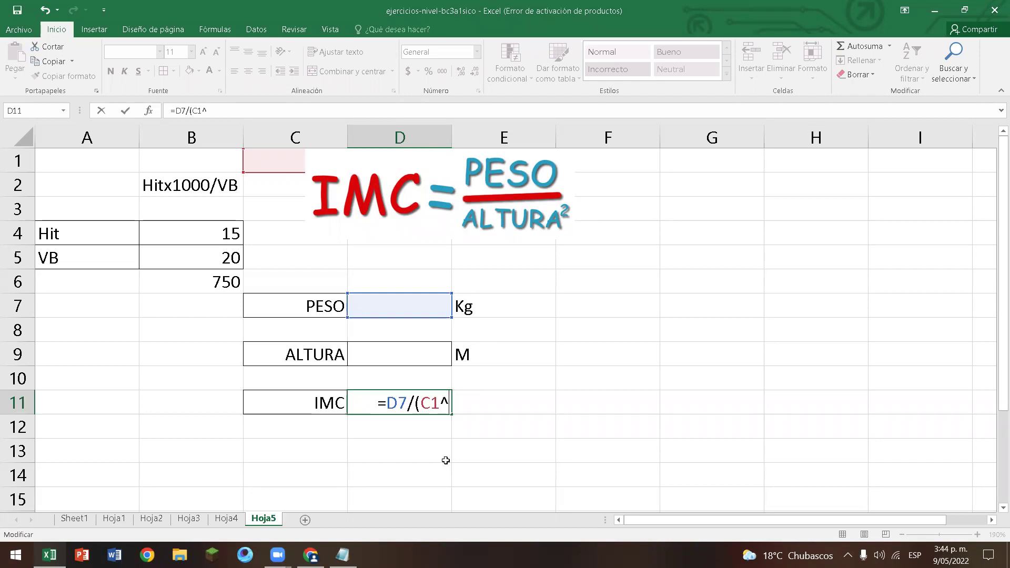
pyautogui.write('2')
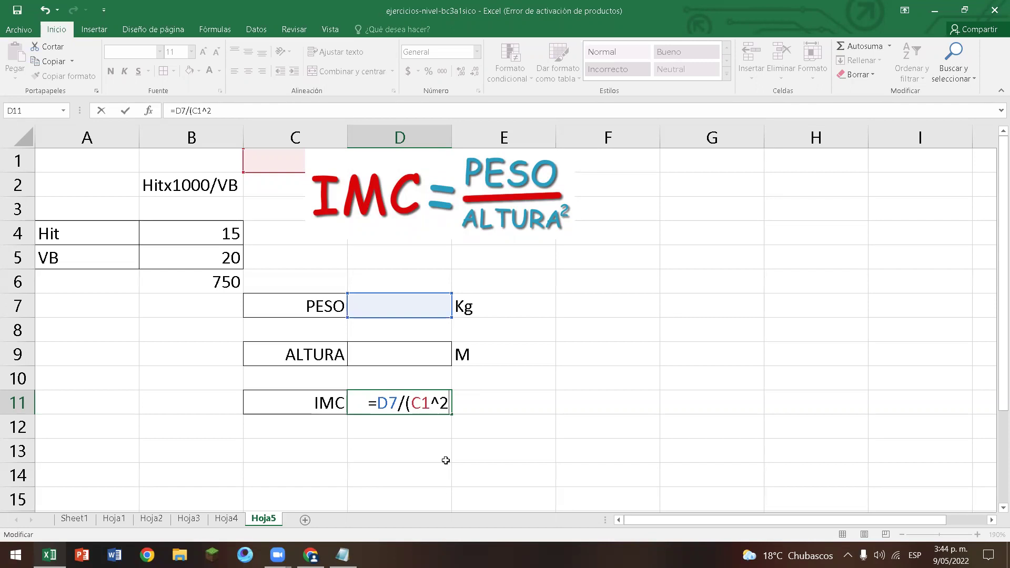
pyautogui.write(')')
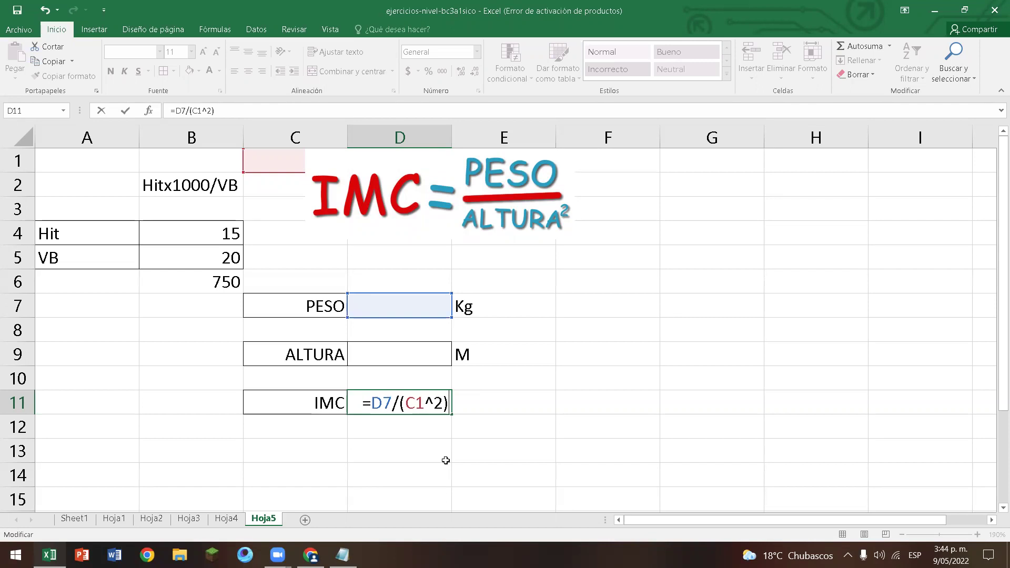
pyautogui.press('Return')
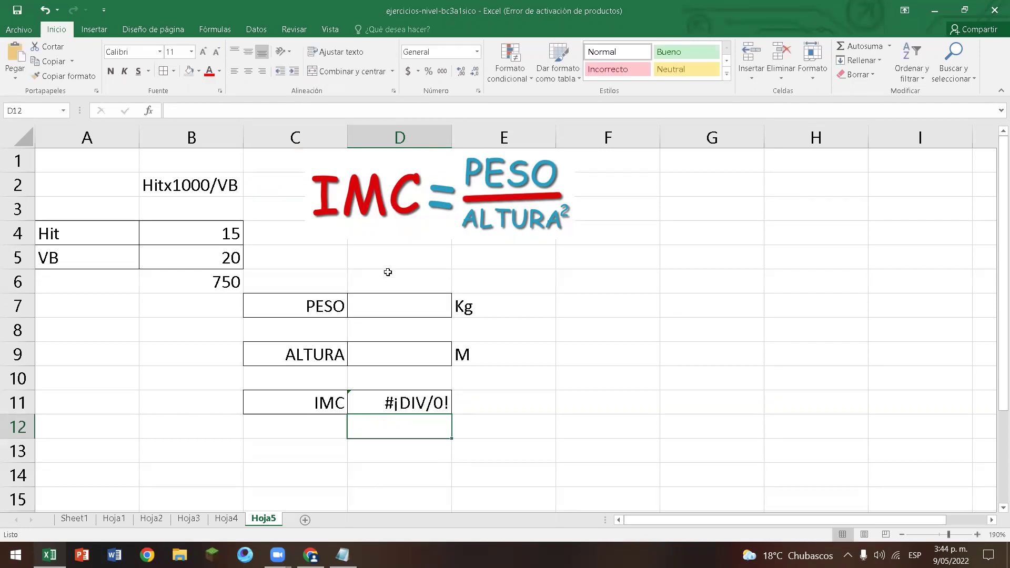
# Enter 95 as the weight in D7 and 1,85 as the height in D9.
pyautogui.click(397, 306)
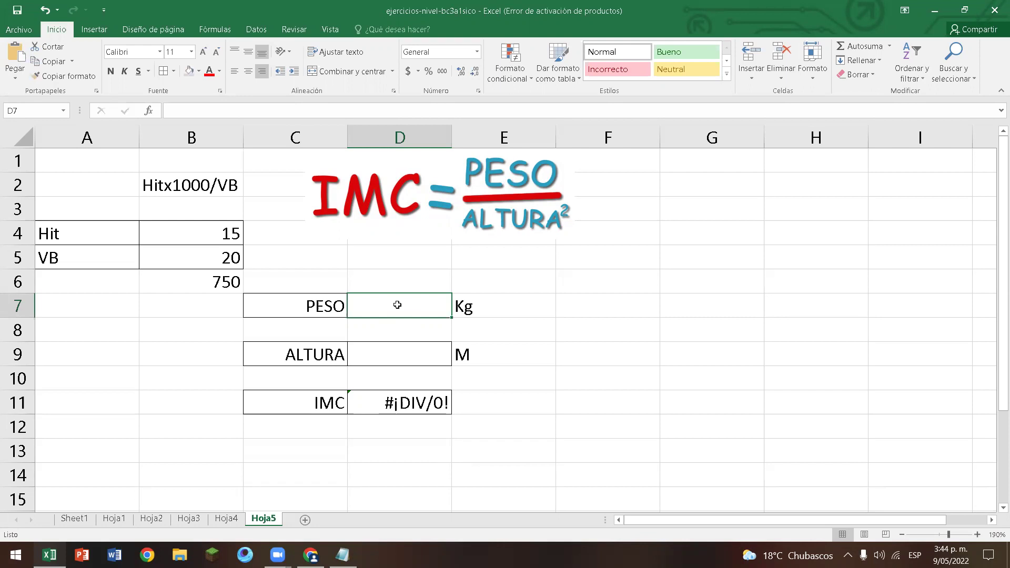
pyautogui.write('95')
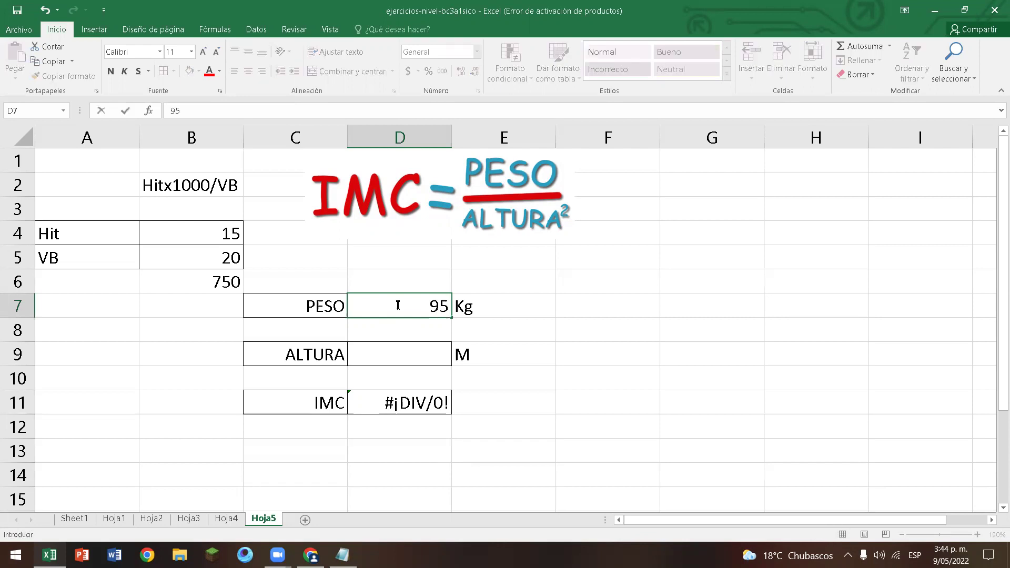
pyautogui.click(391, 353)
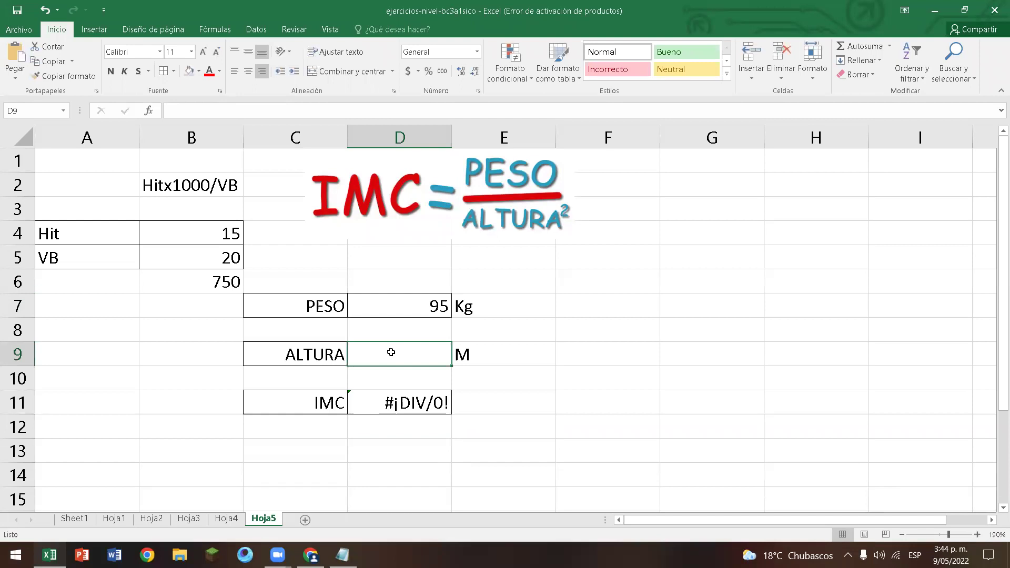
pyautogui.write('1,')
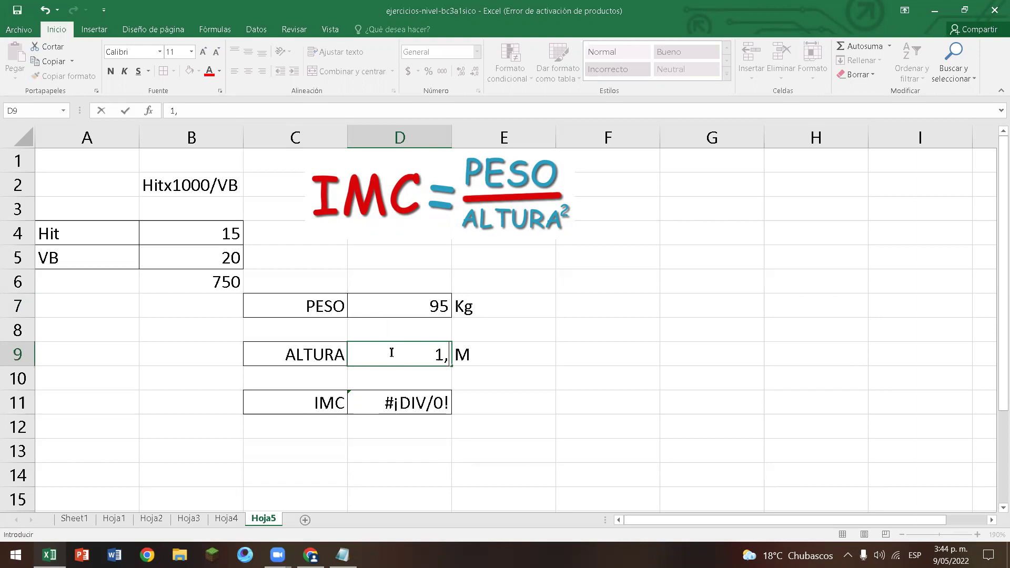
pyautogui.write('85')
pyautogui.press('Return')
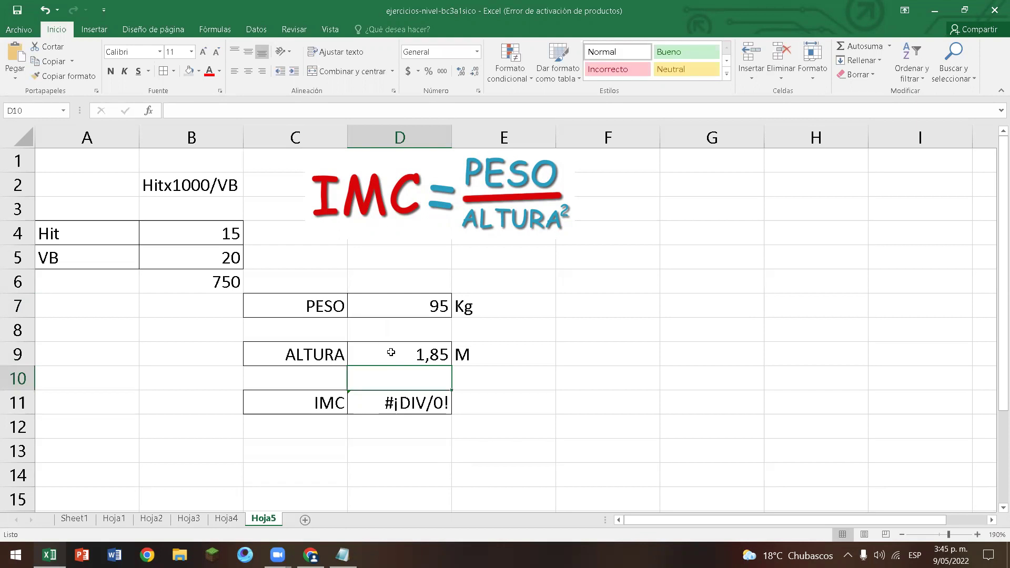
# Change the height in D9 to 1.85, using a point as the decimal separator.
pyautogui.click(421, 354)
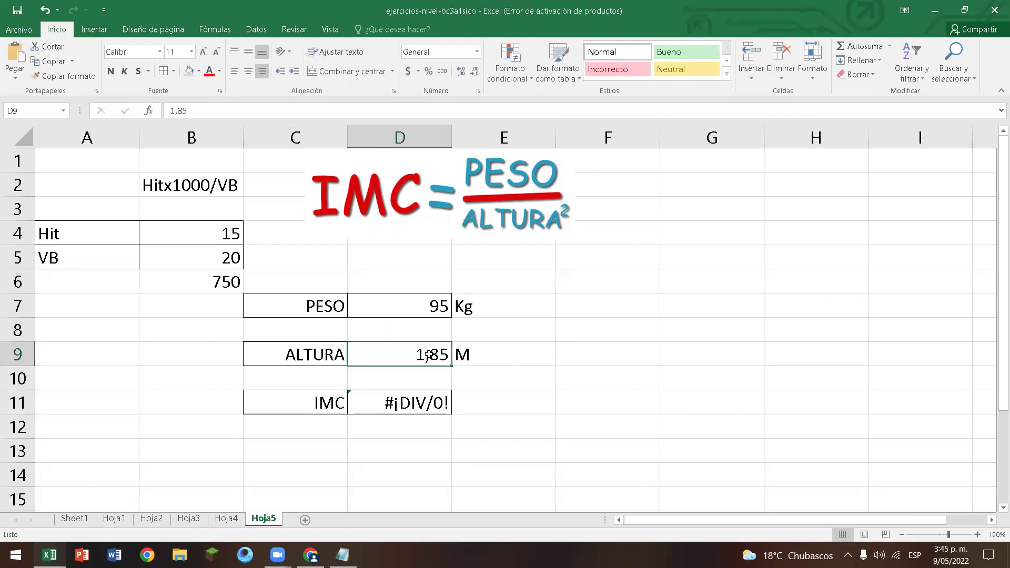
pyautogui.doubleClick(424, 354)
pyautogui.press('Delete')
pyautogui.write('.')
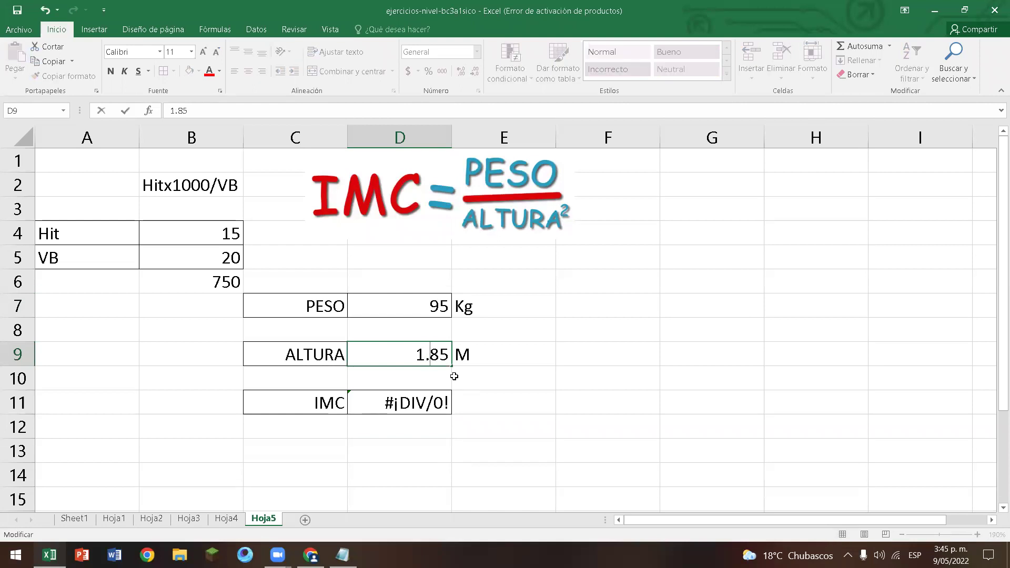
pyautogui.press('Return')
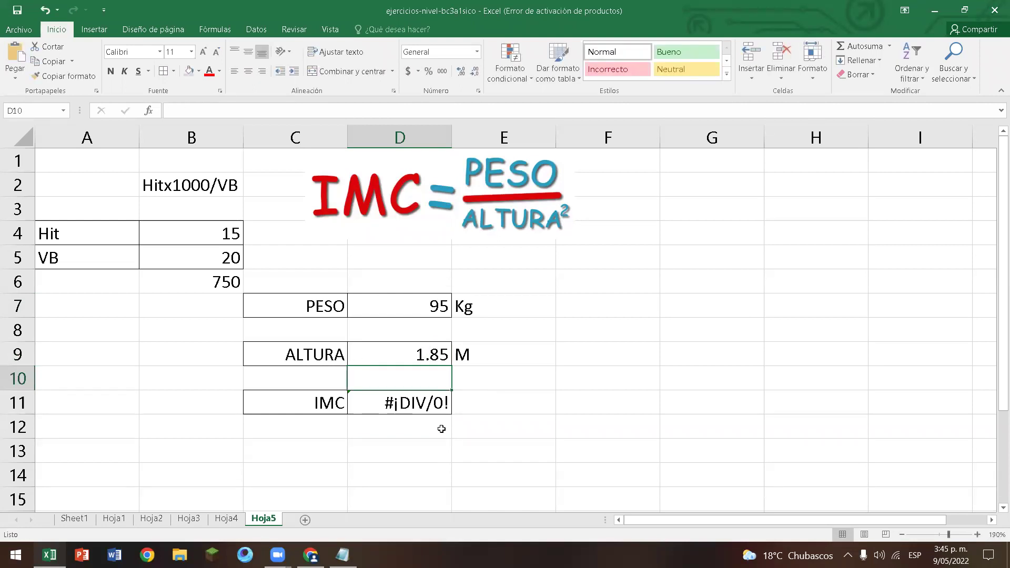
pyautogui.click(426, 357)
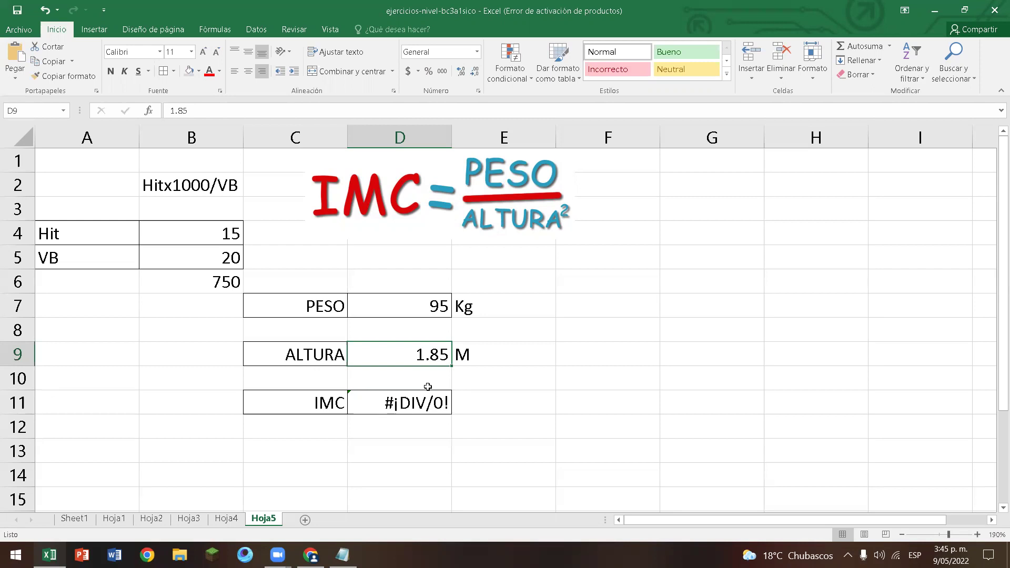
pyautogui.press('Down')
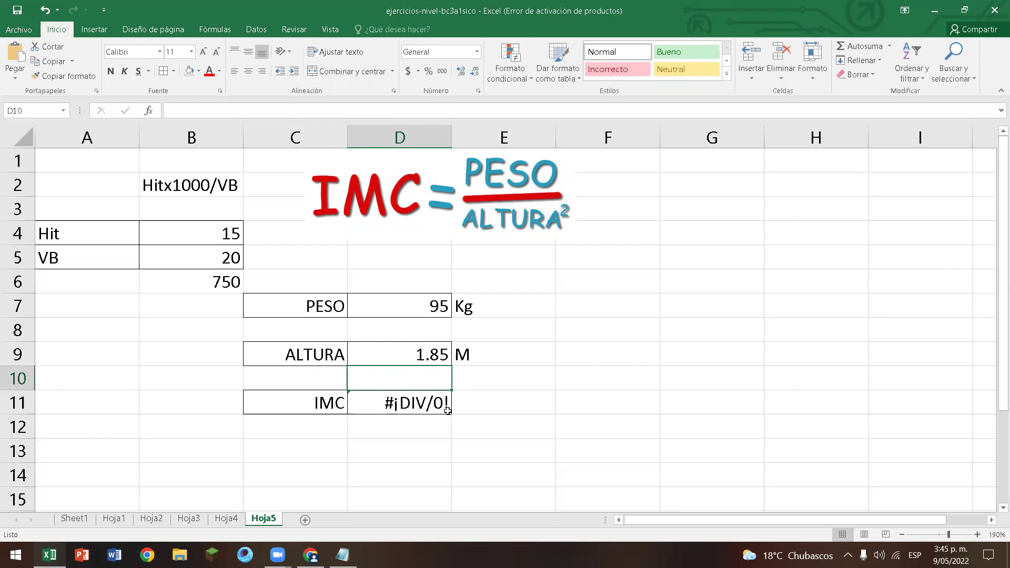
# Dismiss the battery warning and correct the IMC formula in D11 to =D7/(D9^2), replacing the C1 reference with the height cell.
pyautogui.doubleClick(445, 409)
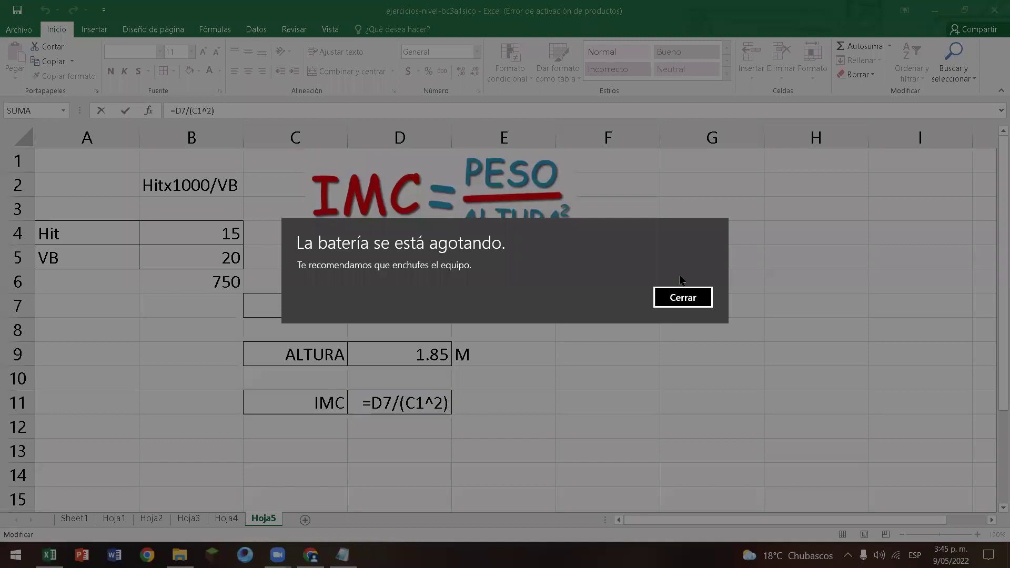
pyautogui.click(675, 306)
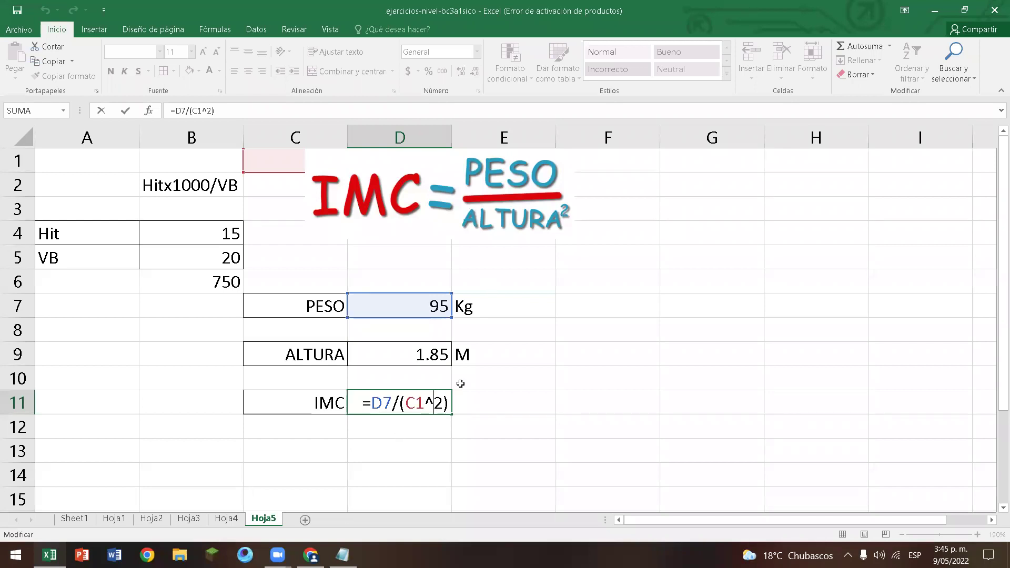
pyautogui.click(848, 556)
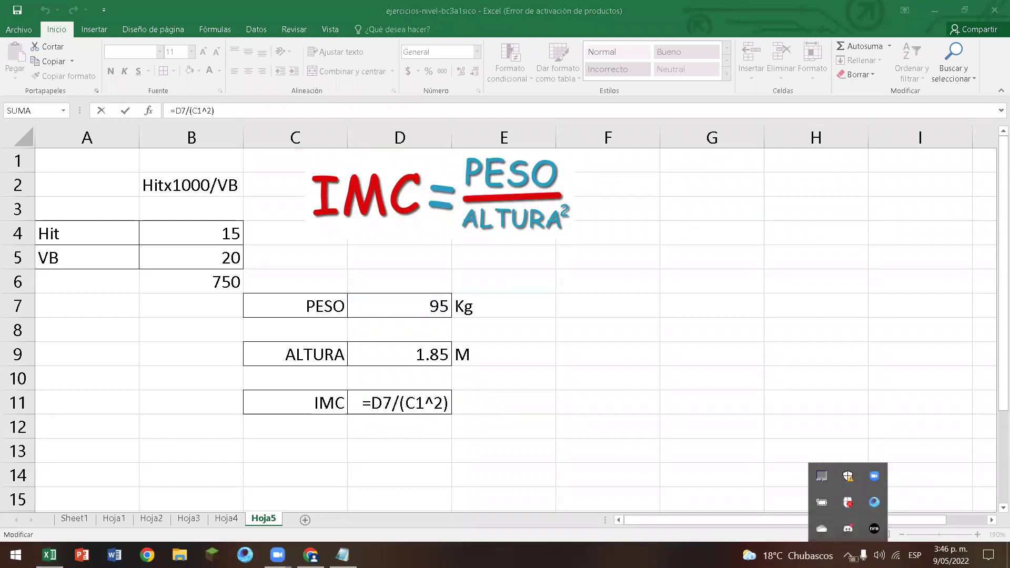
pyautogui.click(451, 400)
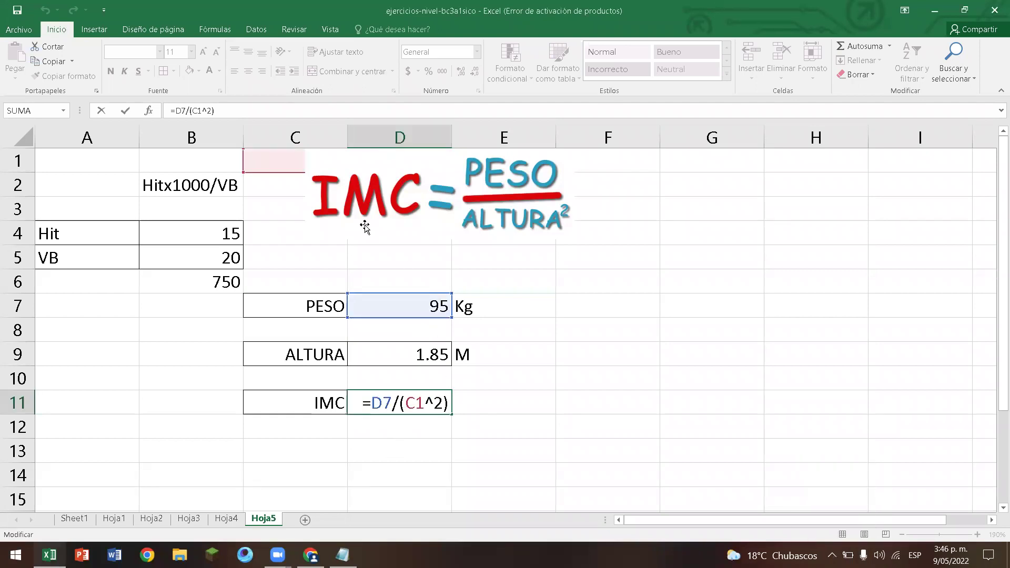
pyautogui.moveTo(267, 176); pyautogui.dragTo(393, 358)
pyautogui.press('Return')
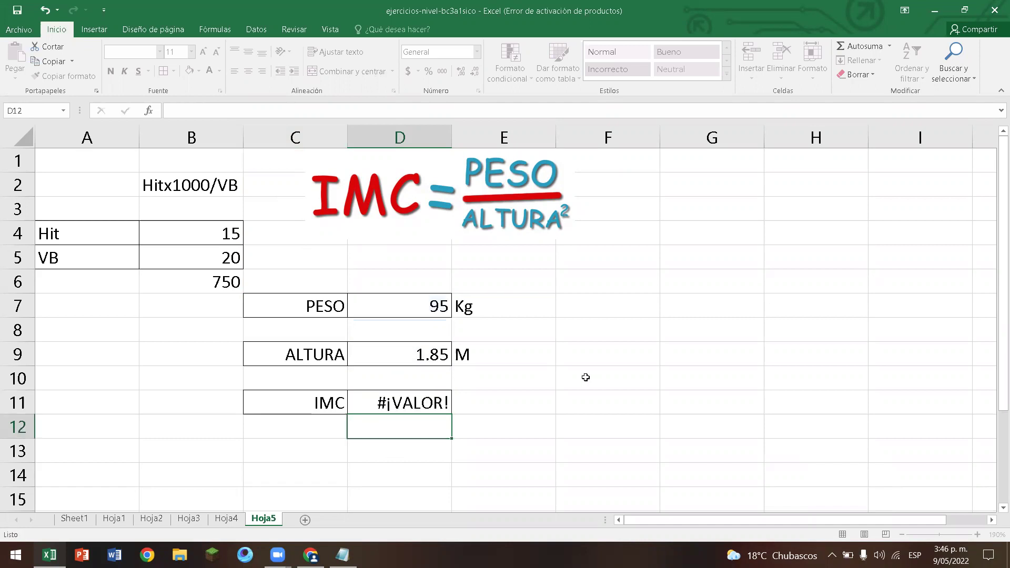
# Set the height in D9 to 1,85, using a comma as the decimal separator.
pyautogui.click(427, 357)
pyautogui.doubleClick(433, 358)
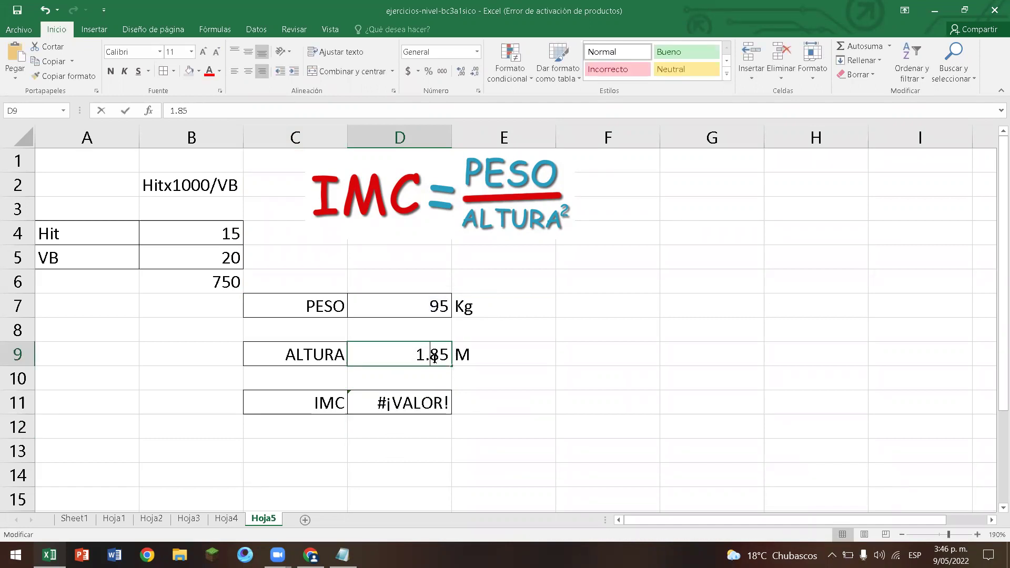
pyautogui.press('BackSpace')
pyautogui.write(',')
pyautogui.press('Return')
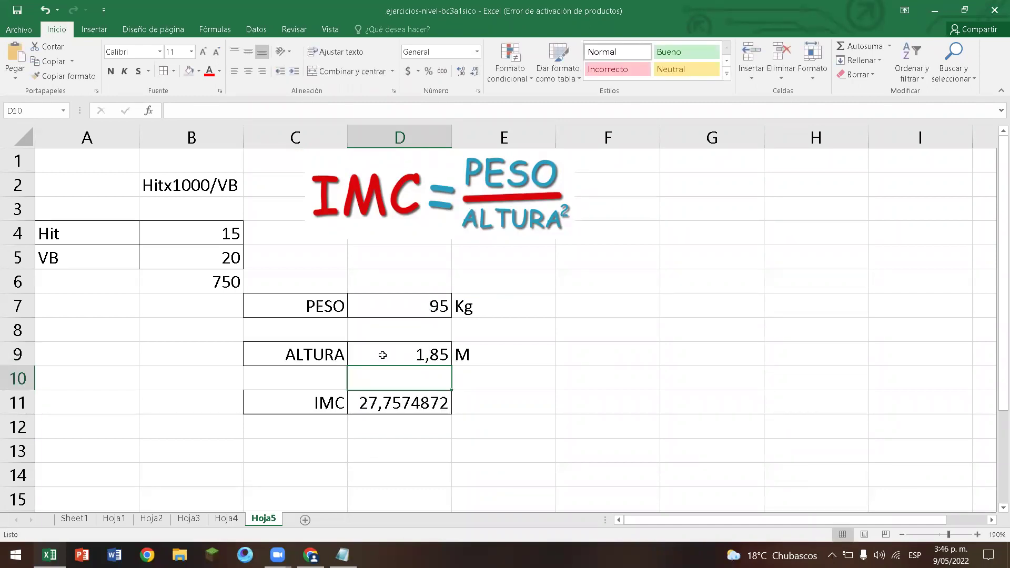
# Switch to the Chrome image results for imc and copy the picture of the IMC table with the OMS classification.
pyautogui.click(517, 421)
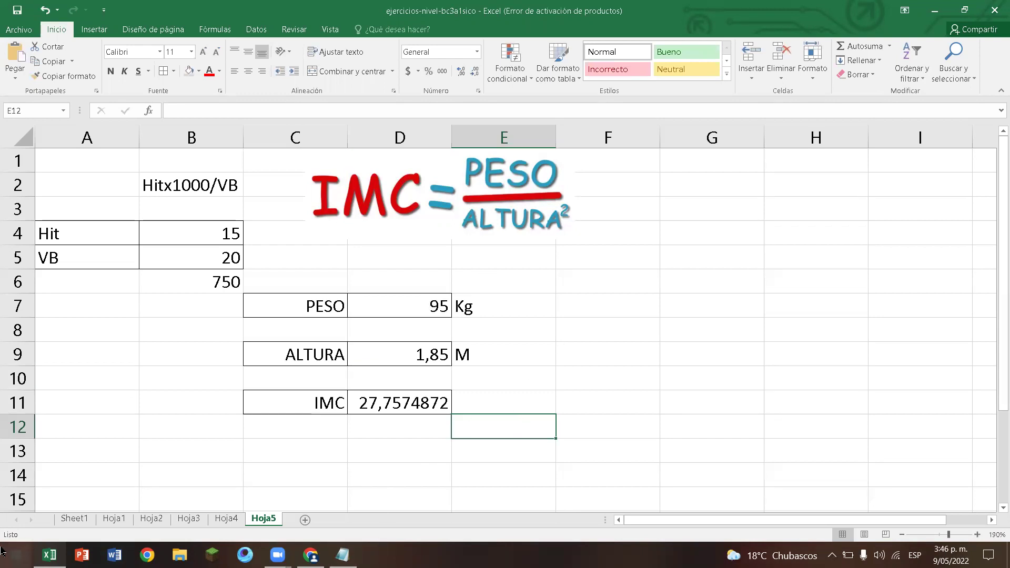
pyautogui.moveTo(311, 555)
pyautogui.click(268, 528)
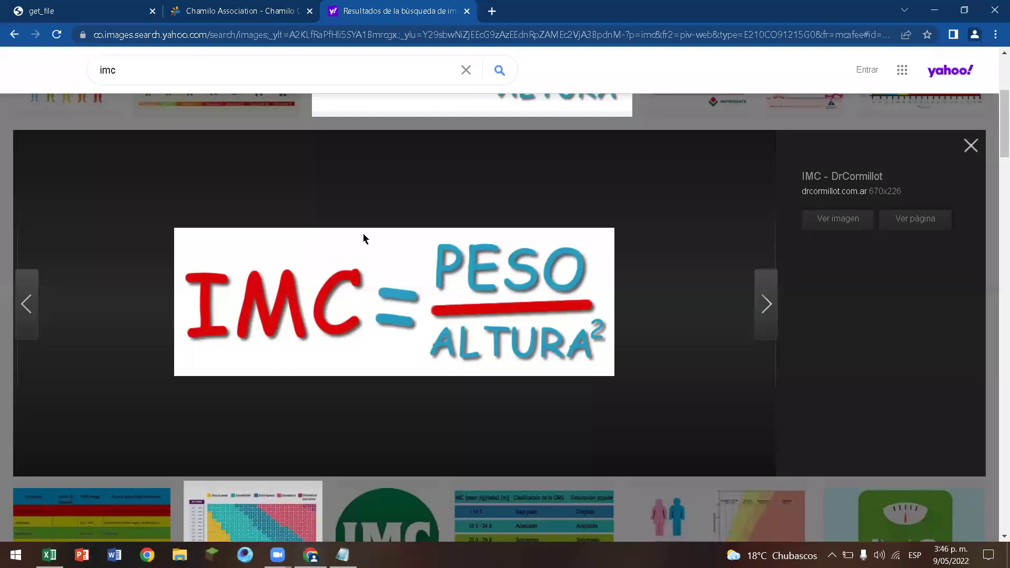
pyautogui.click(971, 146)
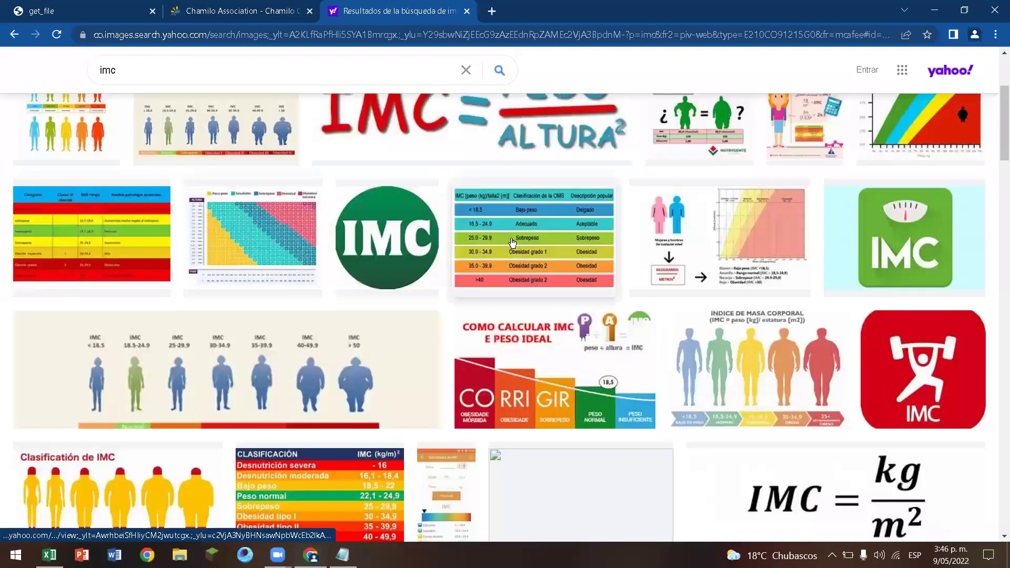
pyautogui.click(513, 243)
pyautogui.rightClick(513, 239)
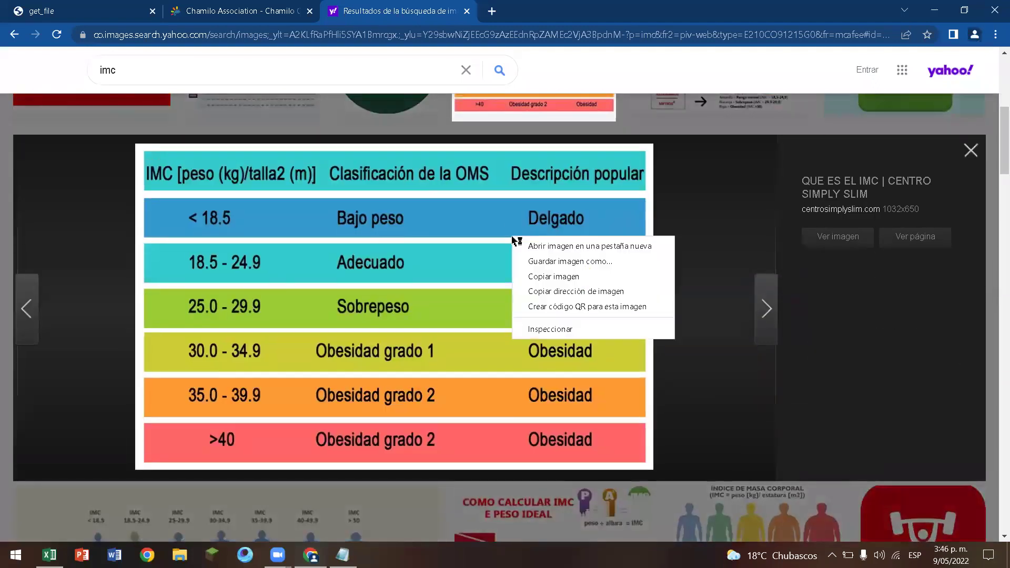
pyautogui.click(558, 278)
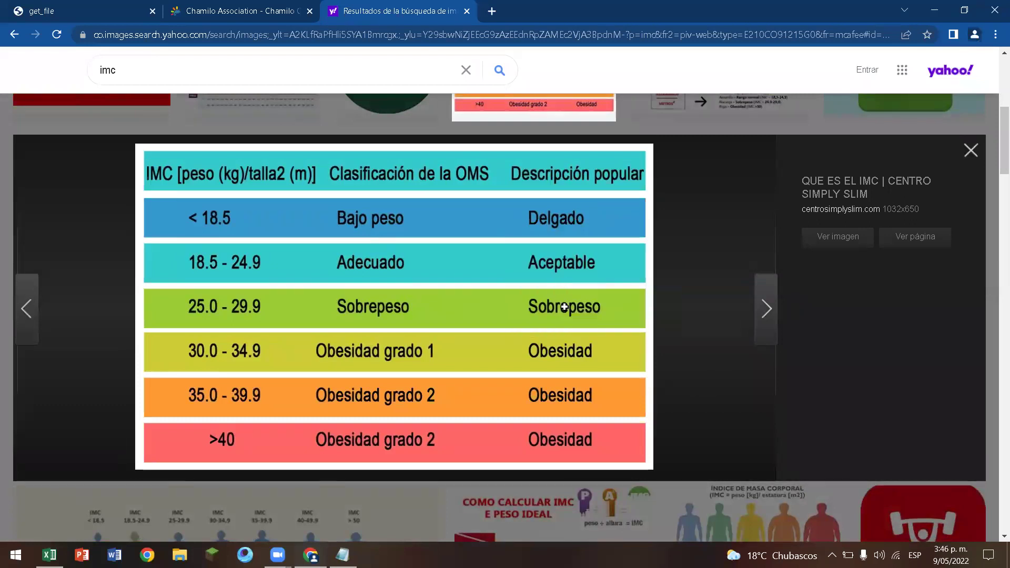
# Switch back to Excel, paste the IMC table picture at G10 and try to shrink and rotate it beside the calculator.
pyautogui.hotkey('alt', 'Tab')
pyautogui.click(688, 382)
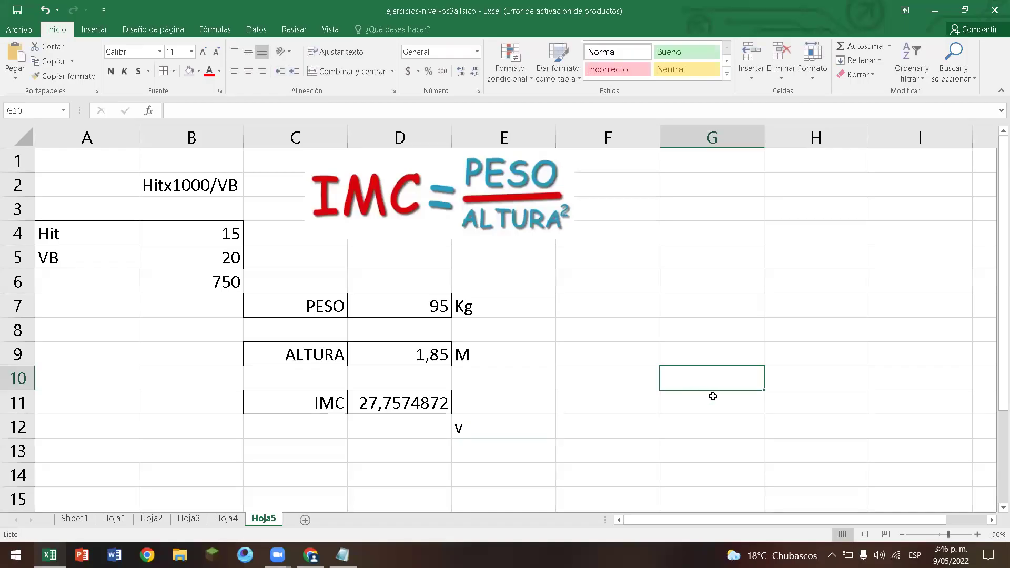
pyautogui.hotkey('ctrl', 'v')
pyautogui.moveTo(659, 361)
pyautogui.mouseDown()
pyautogui.moveTo(613, 338)
pyautogui.moveTo(472, 202)
pyautogui.mouseUp()
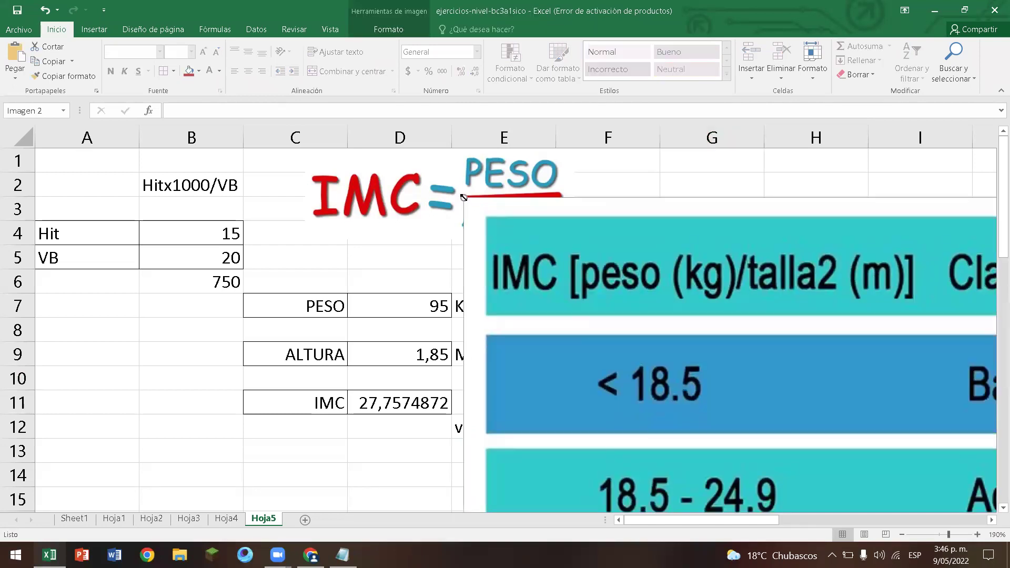
pyautogui.moveTo(579, 268); pyautogui.dragTo(636, 247)
pyautogui.moveTo(521, 177); pyautogui.dragTo(865, 484)
pyautogui.moveTo(966, 508); pyautogui.dragTo(600, 230)
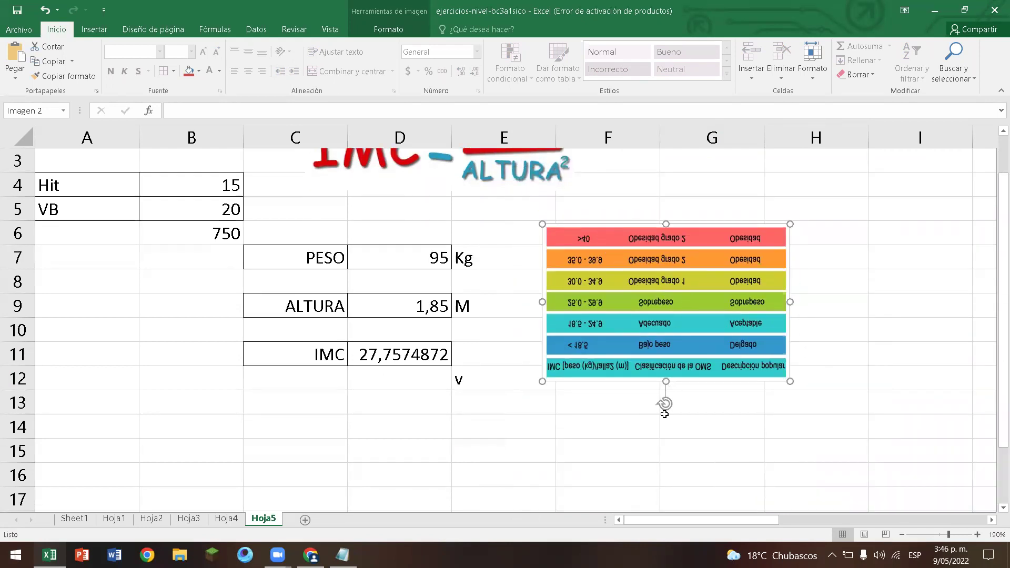
pyautogui.moveTo(665, 404); pyautogui.dragTo(664, 224)
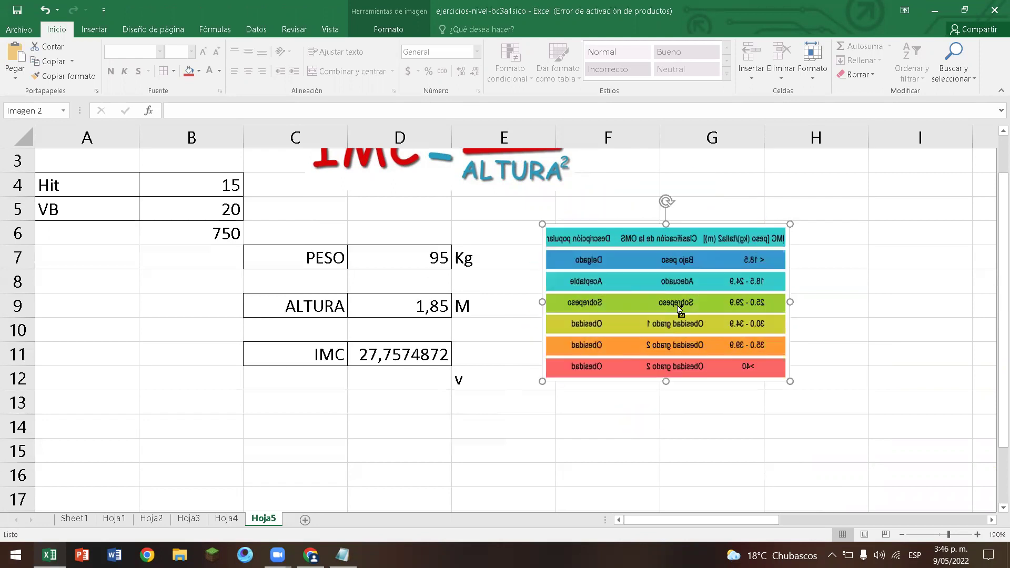
# Paste a fresh copy of the IMC table picture and delete the mirrored one.
pyautogui.hotkey('ctrl', 'v')
pyautogui.moveTo(569, 235); pyautogui.dragTo(786, 372)
pyautogui.click(617, 310)
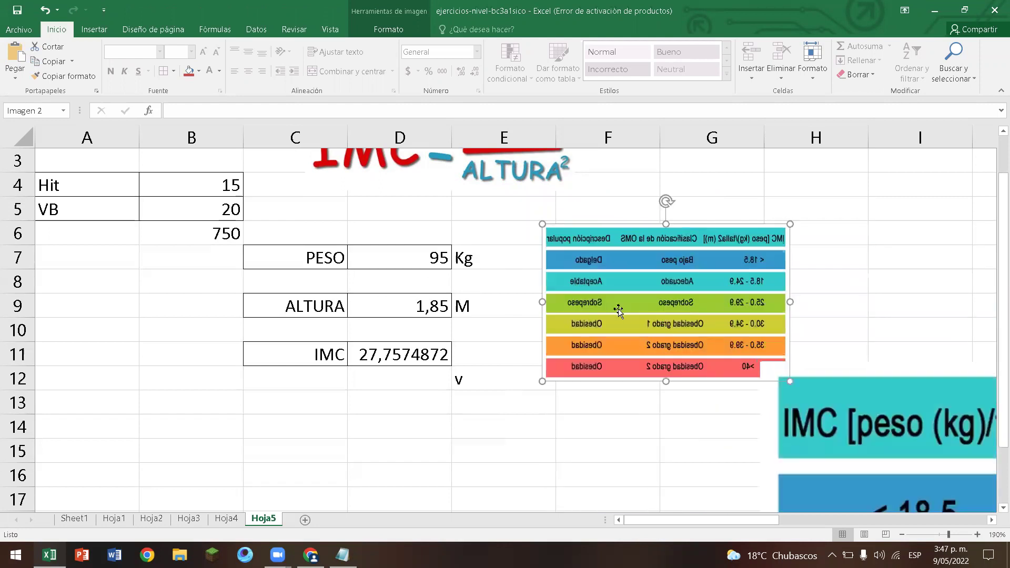
pyautogui.press('Delete')
# Shrink the new IMC table picture and place it beside the calculator, across columns E to H and about rows 5 to 13.
pyautogui.moveTo(876, 426); pyautogui.dragTo(811, 335)
pyautogui.moveTo(666, 223); pyautogui.dragTo(610, 197)
pyautogui.moveTo(500, 173); pyautogui.dragTo(593, 248)
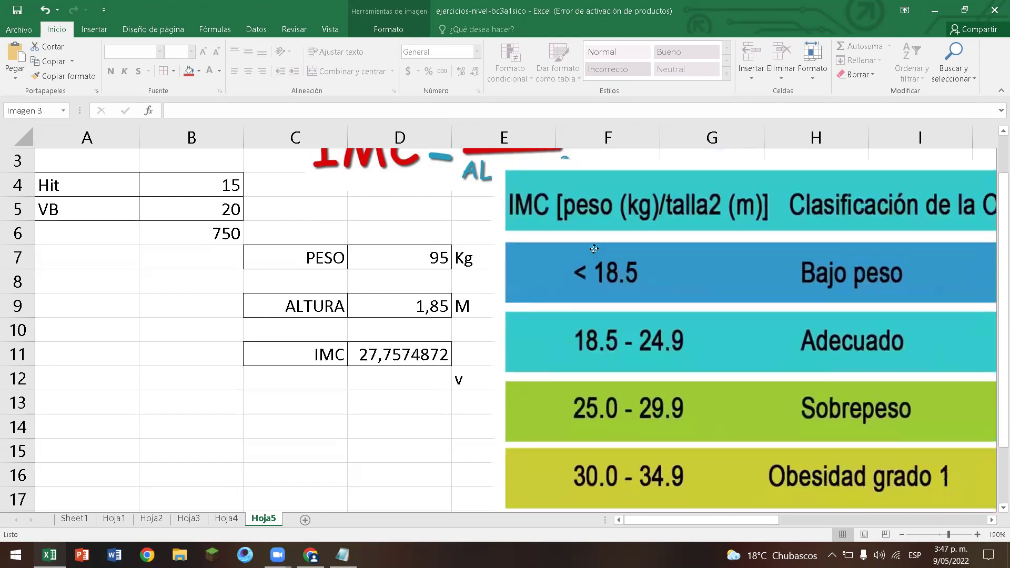
pyautogui.moveTo(490, 159); pyautogui.dragTo(599, 296)
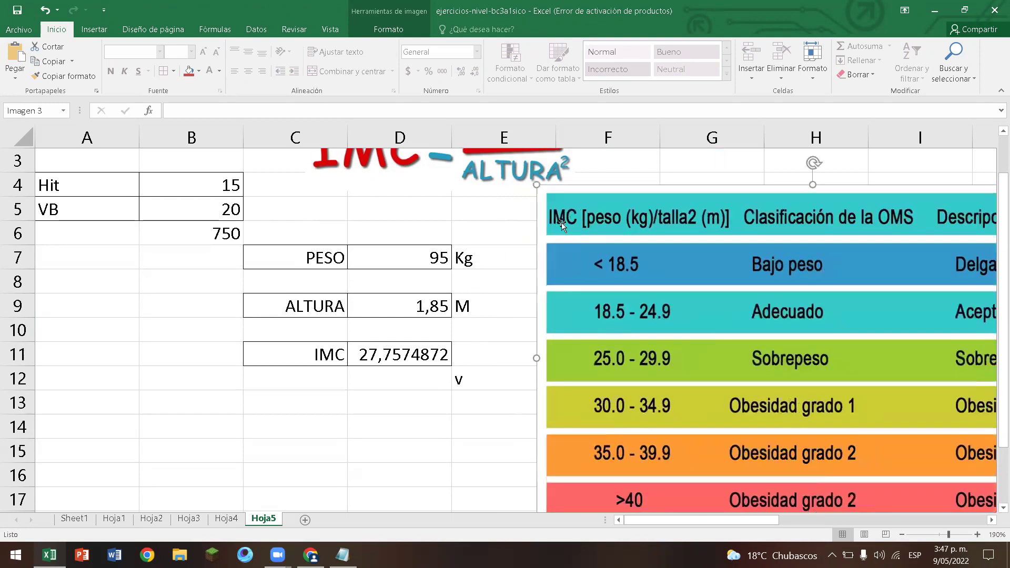
pyautogui.moveTo(542, 203); pyautogui.dragTo(717, 317)
pyautogui.moveTo(672, 349); pyautogui.dragTo(583, 324)
pyautogui.click(446, 430)
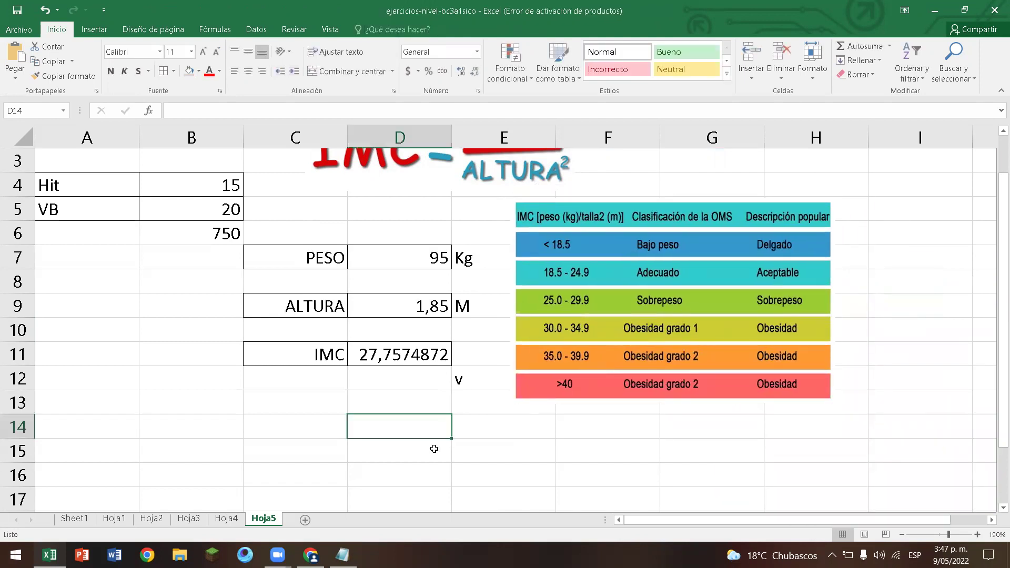
# Open the IMC formula in D11 to examine its cell references and exponent, and leave the cell again.
pyautogui.scroll(1, 436, 444)
pyautogui.doubleClick(430, 403)
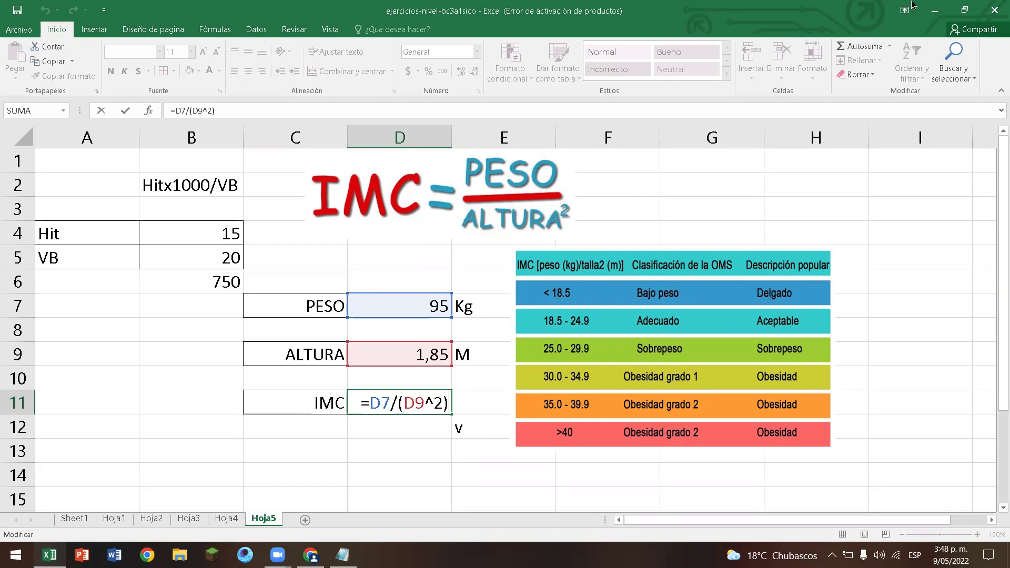
pyautogui.click(192, 48)
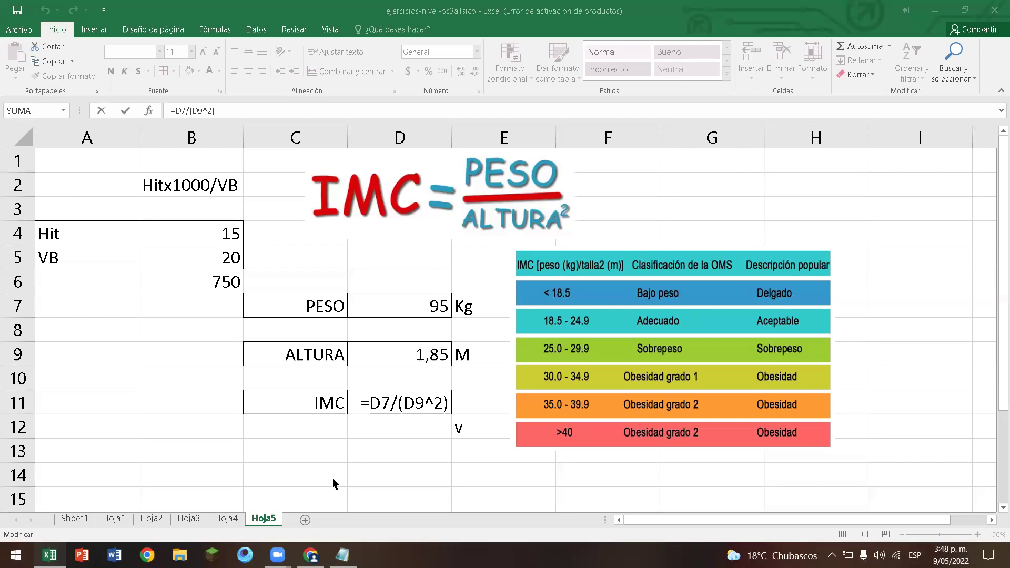
pyautogui.press('Return')
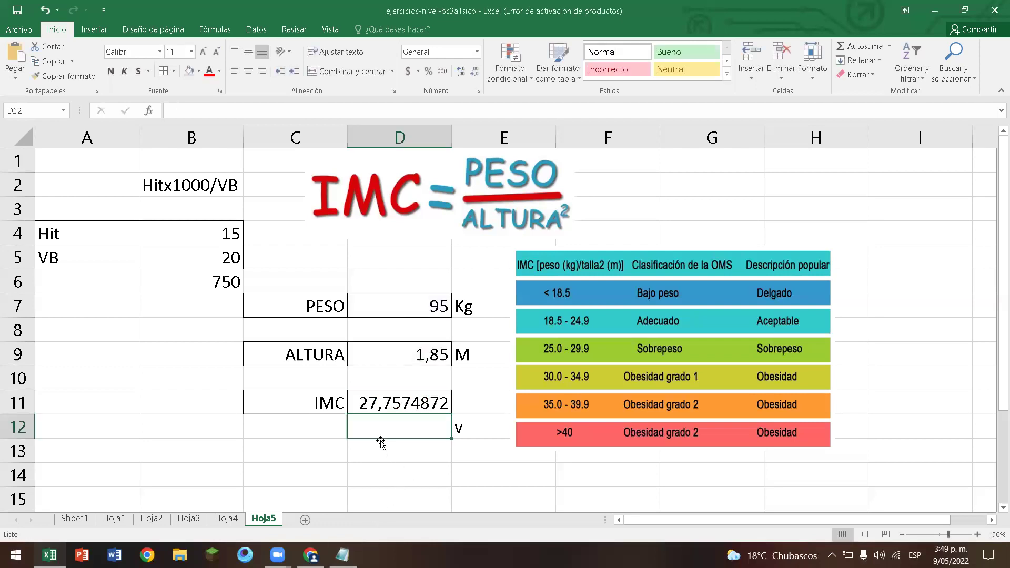
# Enter the exponent symbol ^ in D13 and its character code note "Alt + 94" in C13.
pyautogui.click(381, 449)
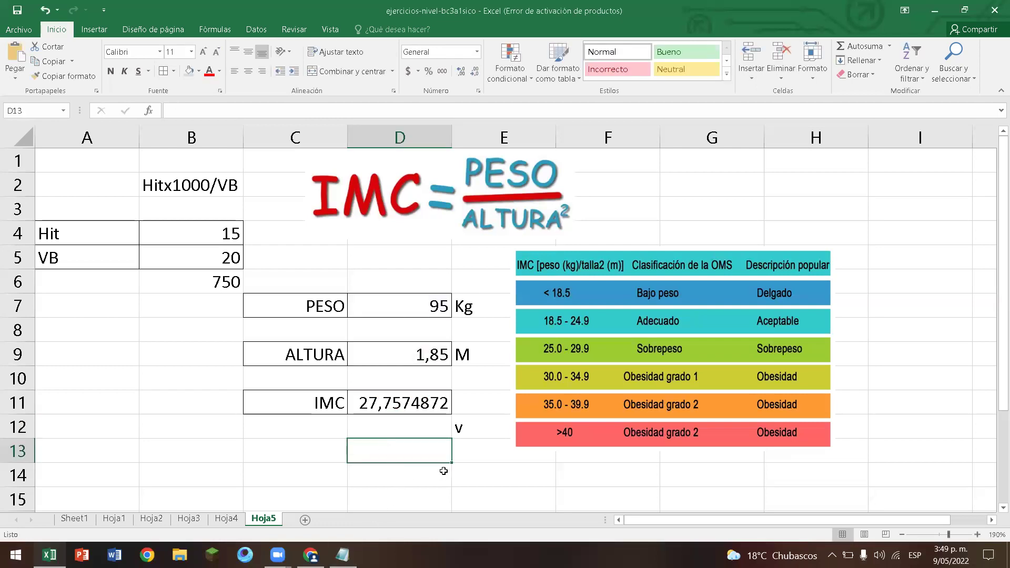
pyautogui.write('^')
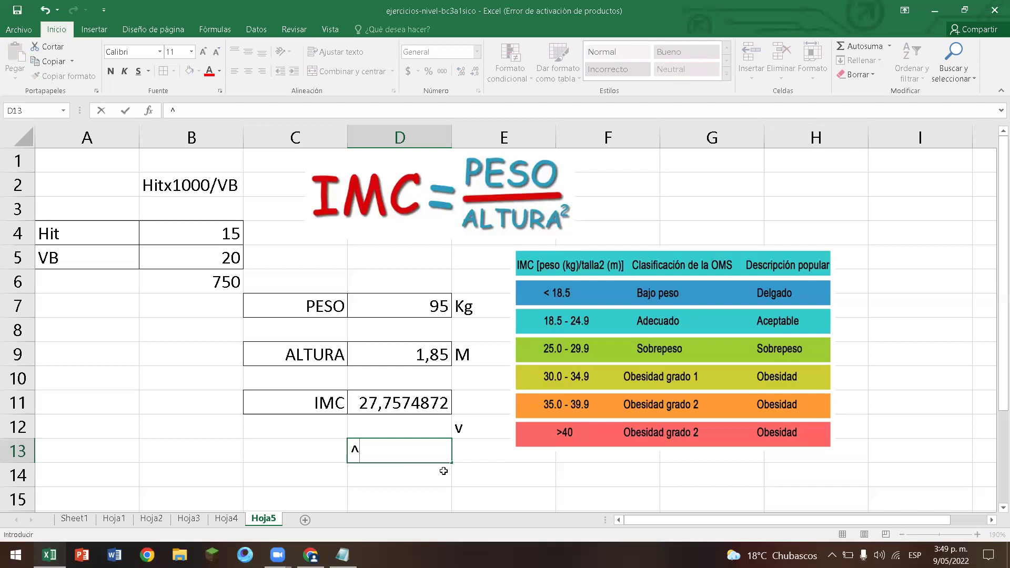
pyautogui.press('Left')
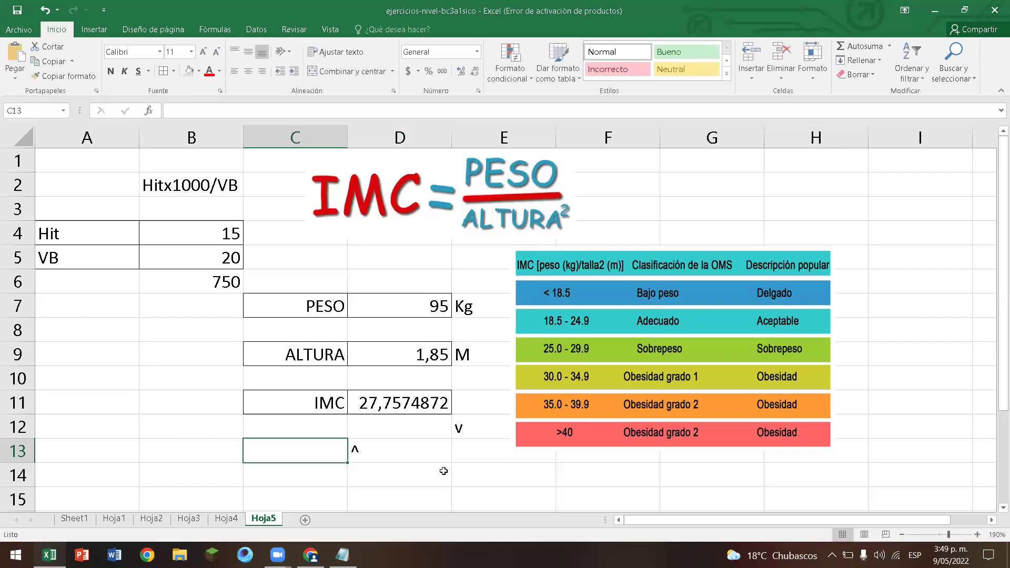
pyautogui.write('Alt +')
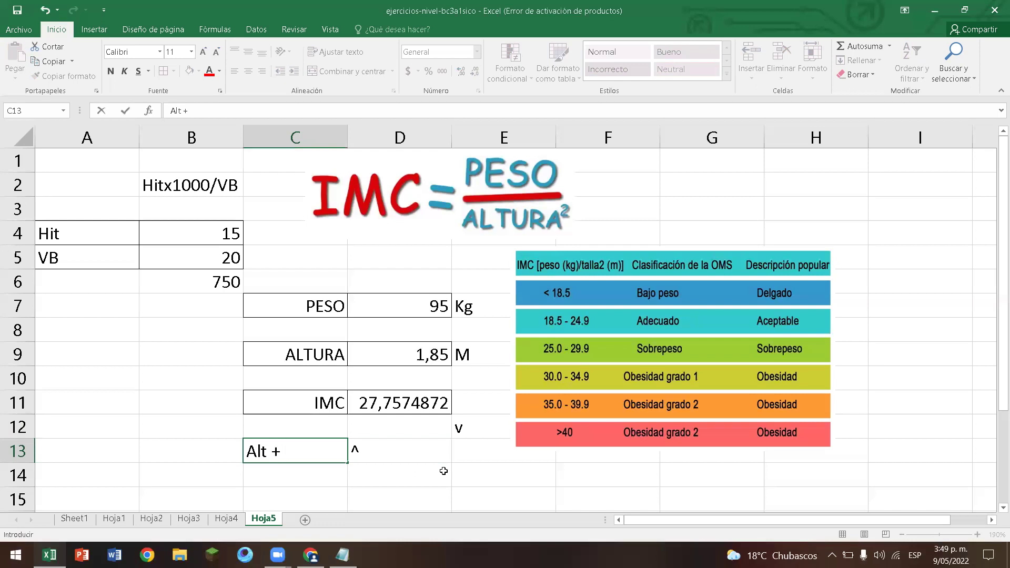
pyautogui.hotkey('ctrl', 'Return')
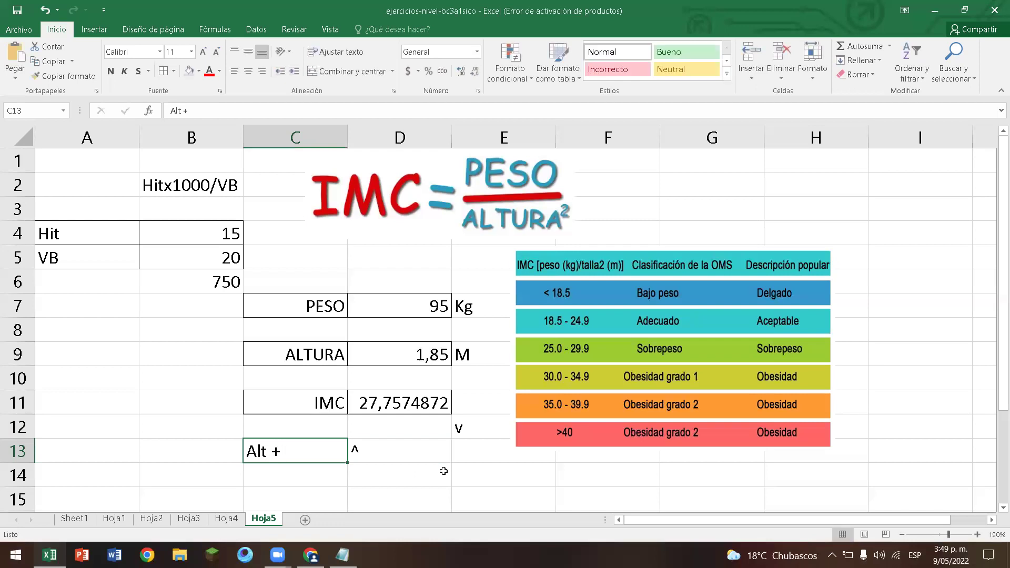
pyautogui.write('9')
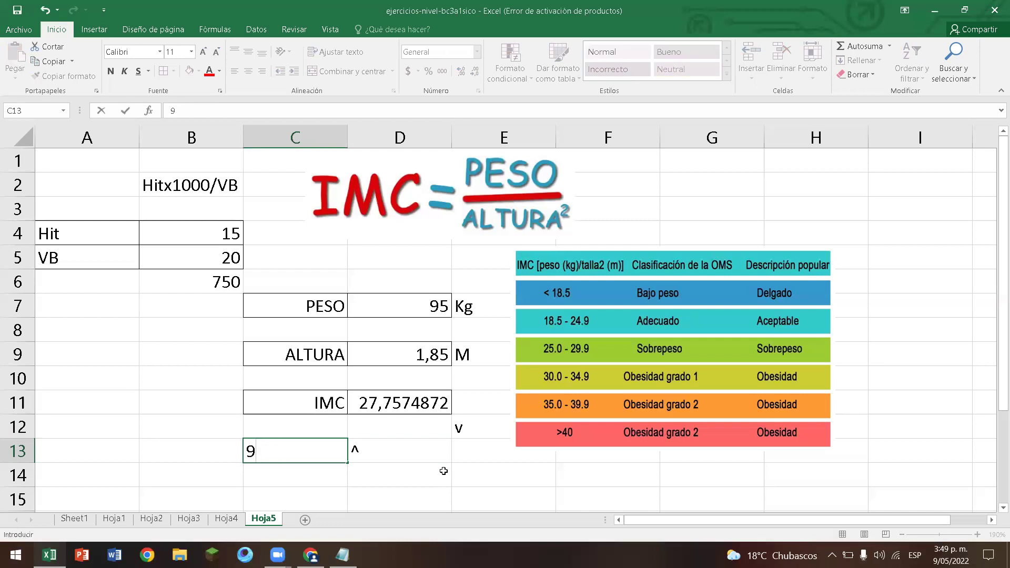
pyautogui.hotkey('ctrl', 'z')
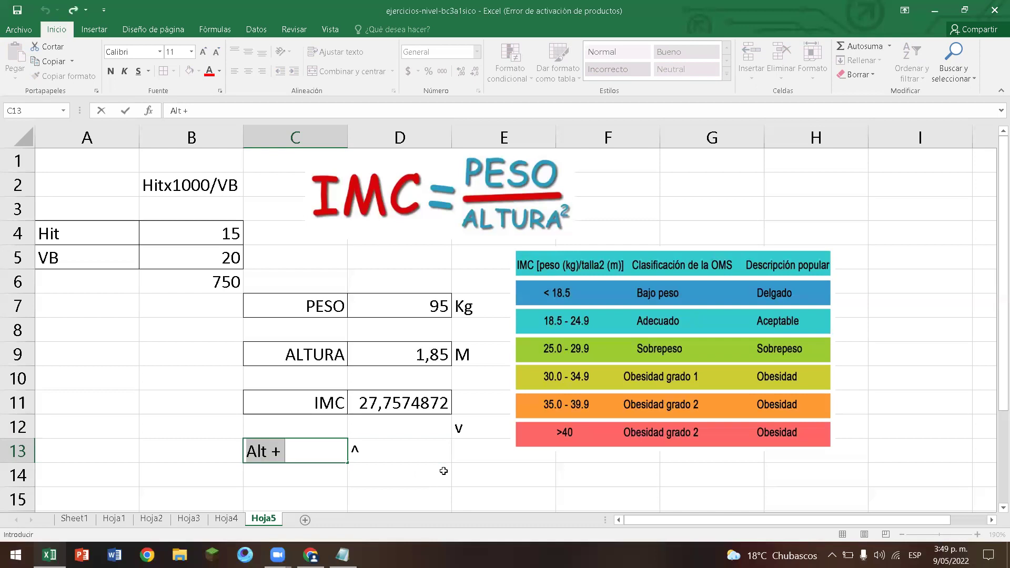
pyautogui.click(284, 462)
pyautogui.write('94')
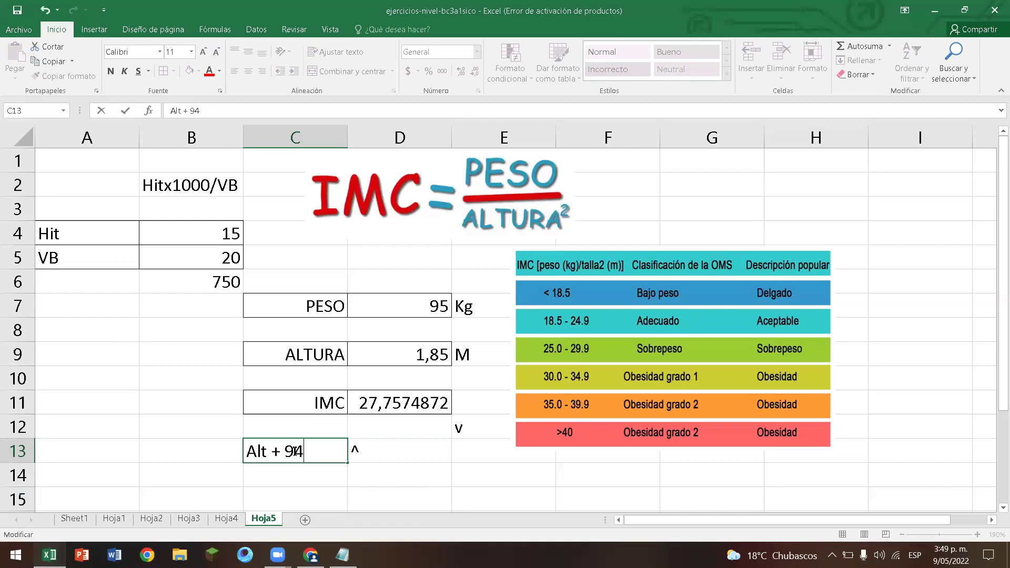
pyautogui.click(190, 491)
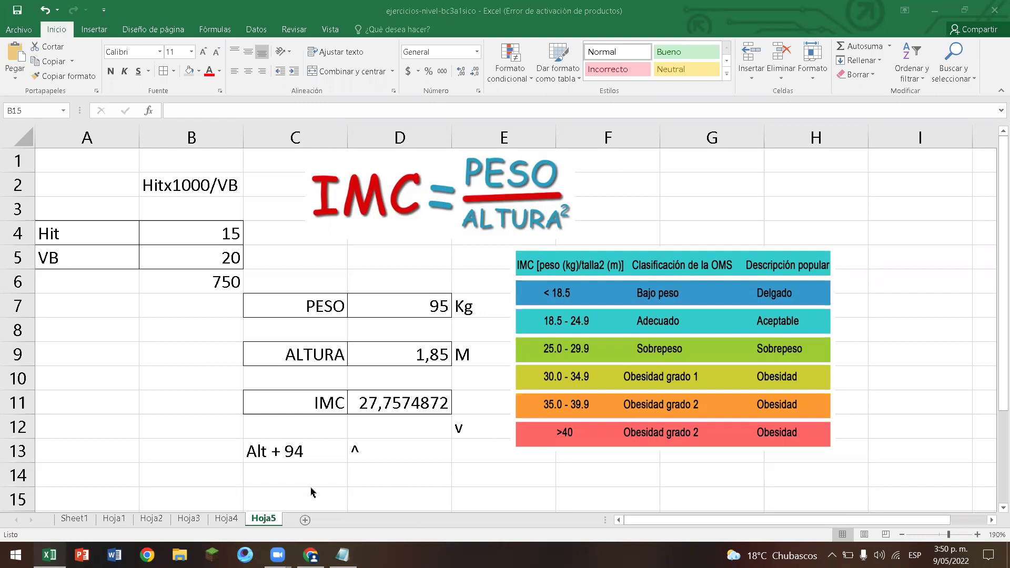
# Go to sheet Hoja3 and delete the Formula and Funcion notes in G8:G12 below the grades table.
pyautogui.moveTo(311, 555)
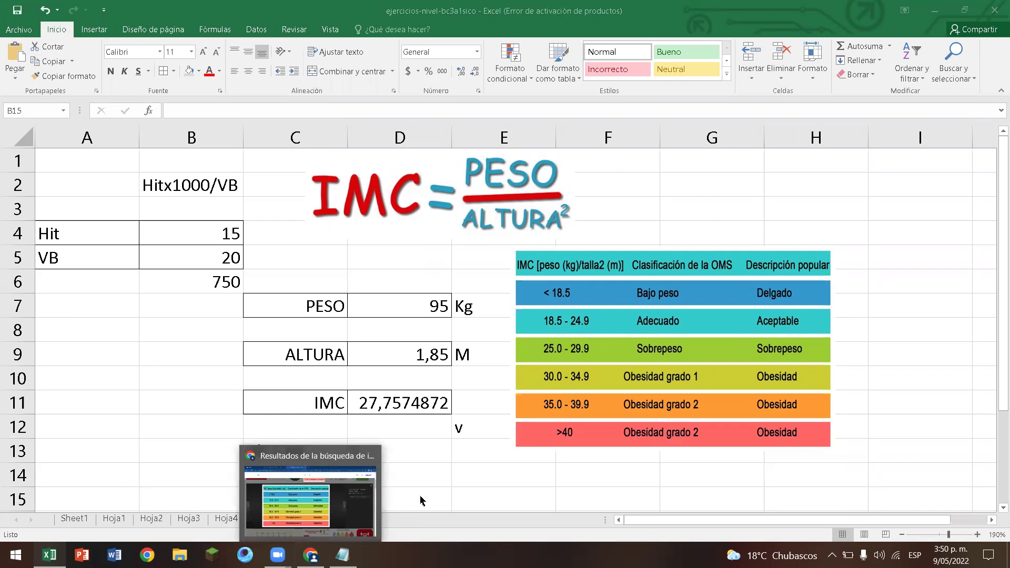
pyautogui.click(239, 503)
pyautogui.click(231, 519)
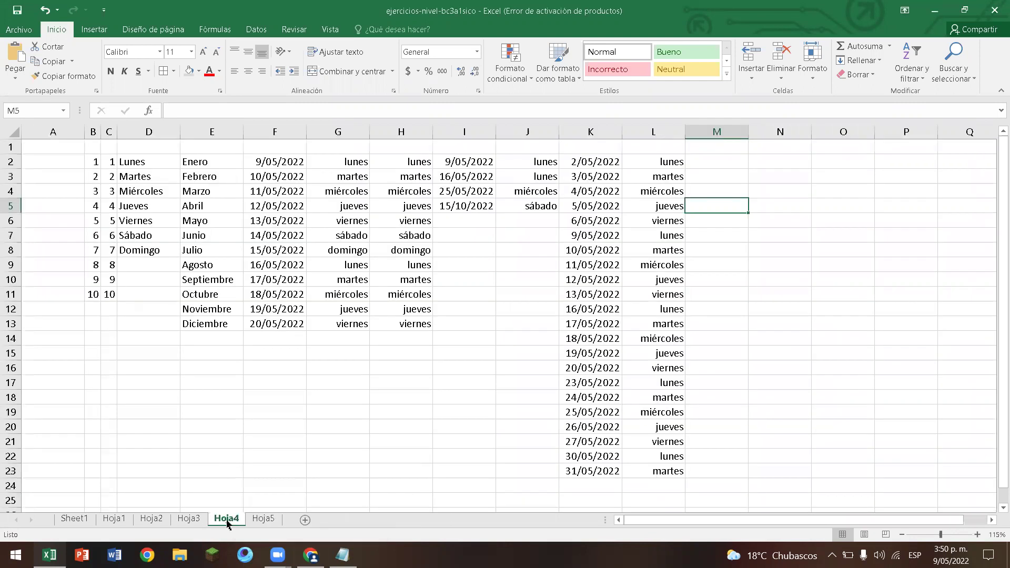
pyautogui.click(190, 518)
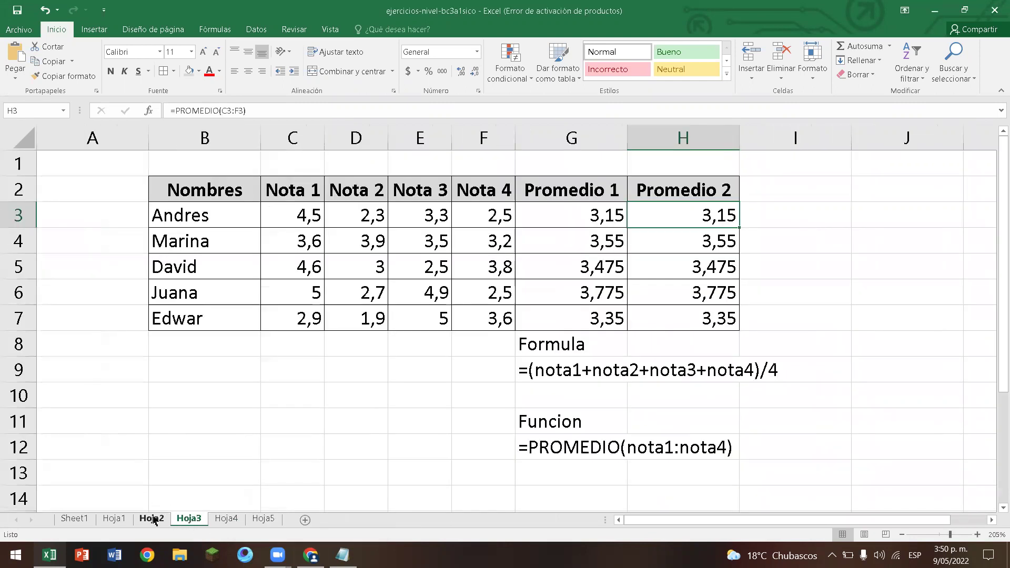
pyautogui.click(858, 232)
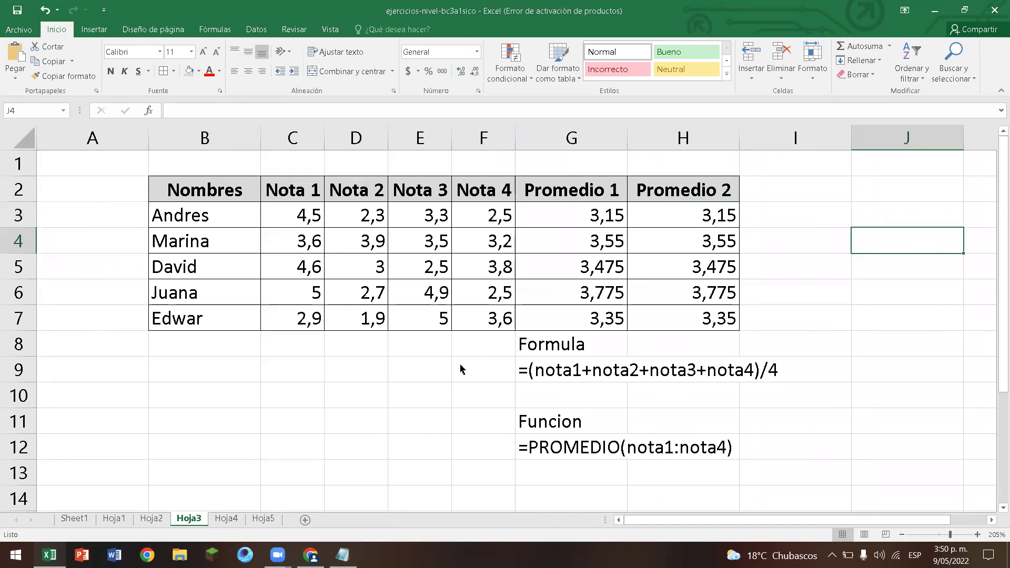
pyautogui.moveTo(538, 337); pyautogui.dragTo(559, 439)
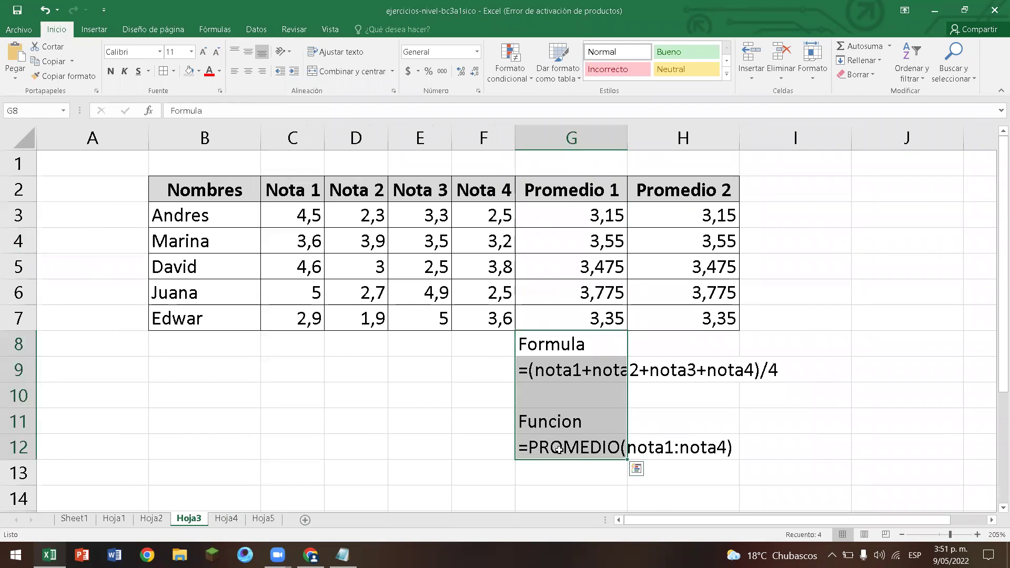
pyautogui.press('Delete')
pyautogui.click(528, 370)
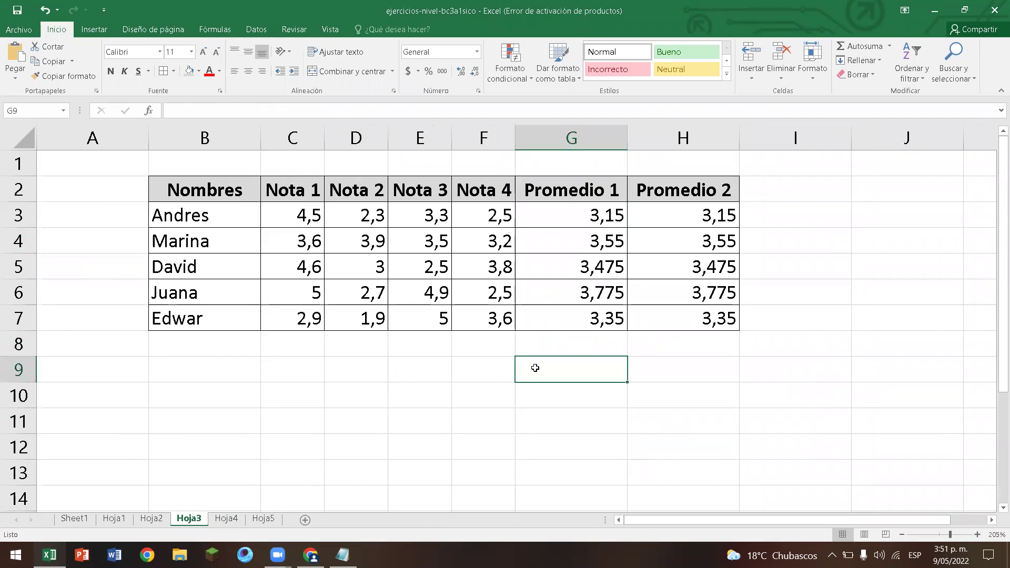
pyautogui.write('M')
pyautogui.press('BackSpace')
pyautogui.write('No')
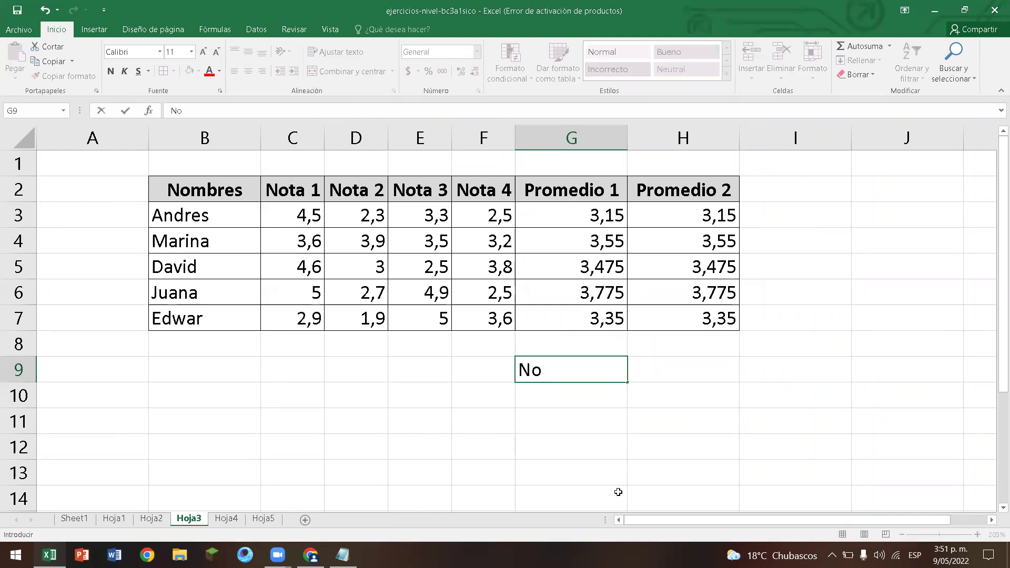
pyautogui.press('BackSpace')
pyautogui.press('BackSpace')
# Add the headers "Nota Mayor" in I2 and "Nota Menor" in J2 to the grades table.
pyautogui.click(788, 177)
pyautogui.write('Nota b')
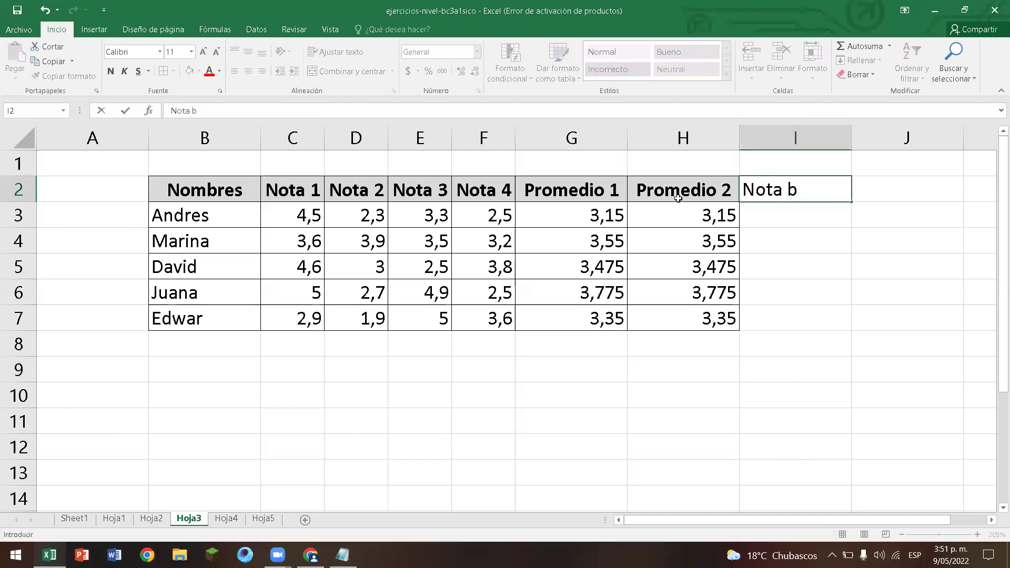
pyautogui.press('BackSpace')
pyautogui.write('Mayor')
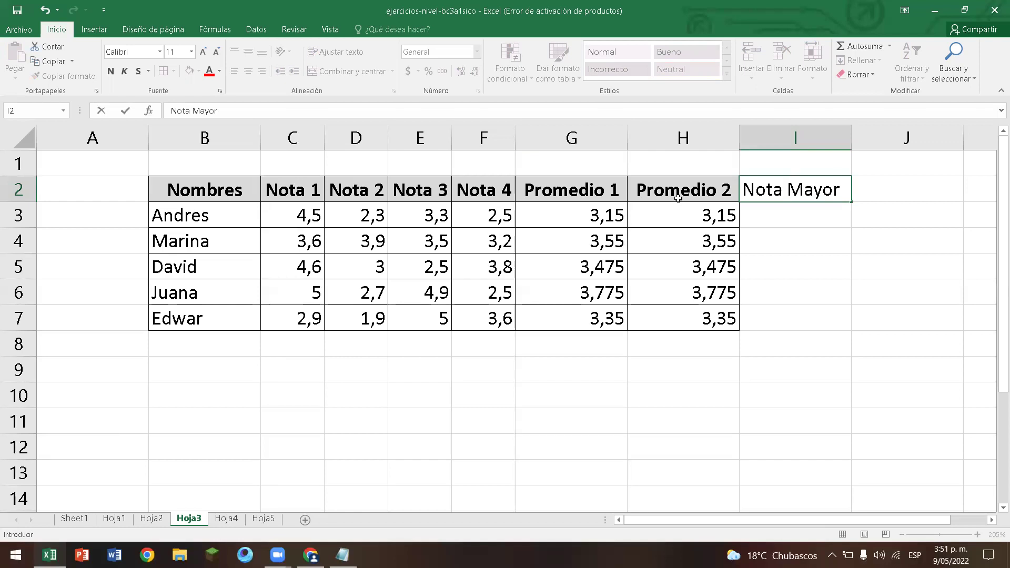
pyautogui.press('Tab')
pyautogui.write('Nota ')
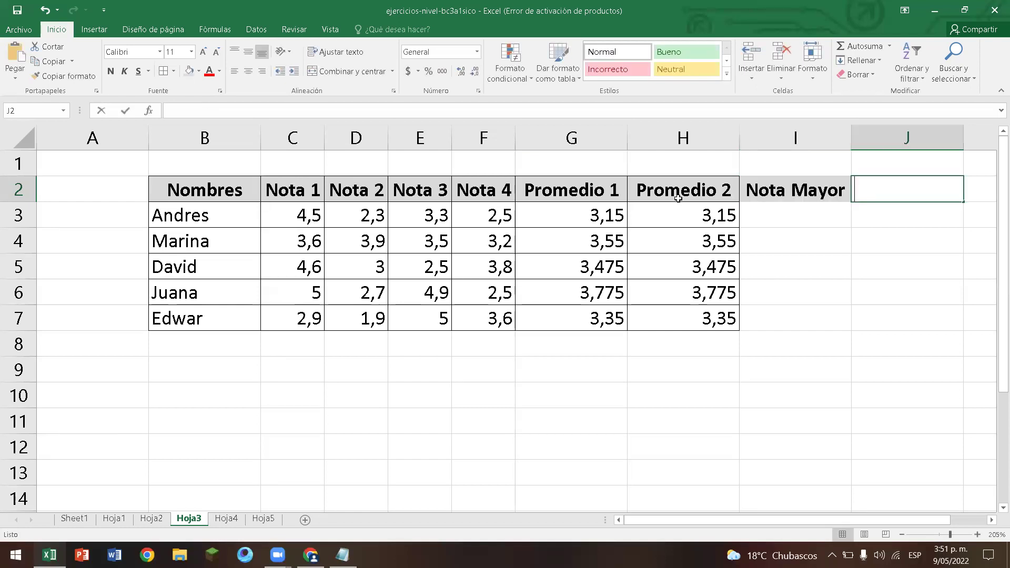
pyautogui.write('Menor')
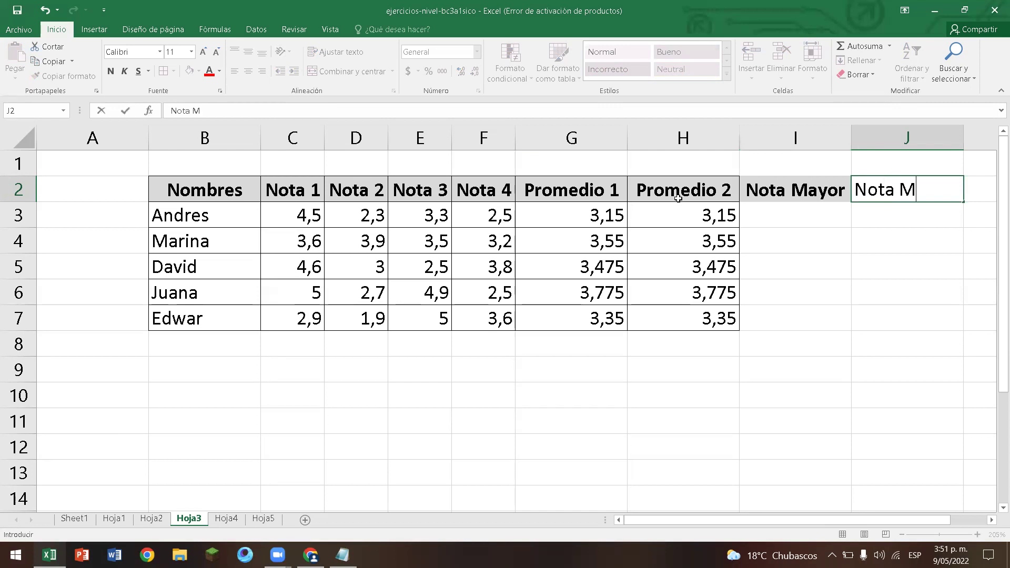
pyautogui.press('Return')
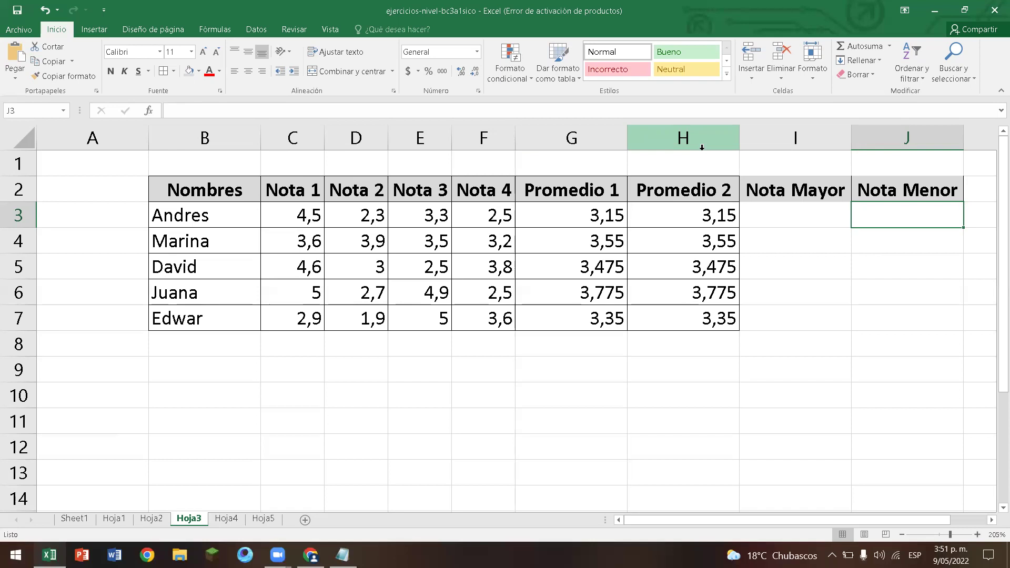
# Apply all borders to I2:J7 and narrow the empty column A.
pyautogui.click(802, 190)
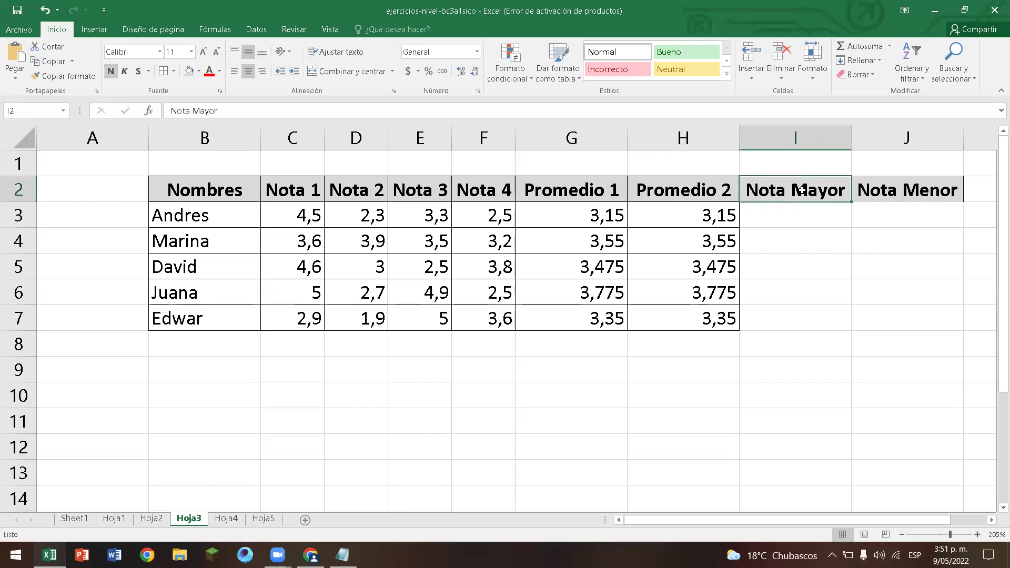
pyautogui.moveTo(848, 198); pyautogui.dragTo(898, 311)
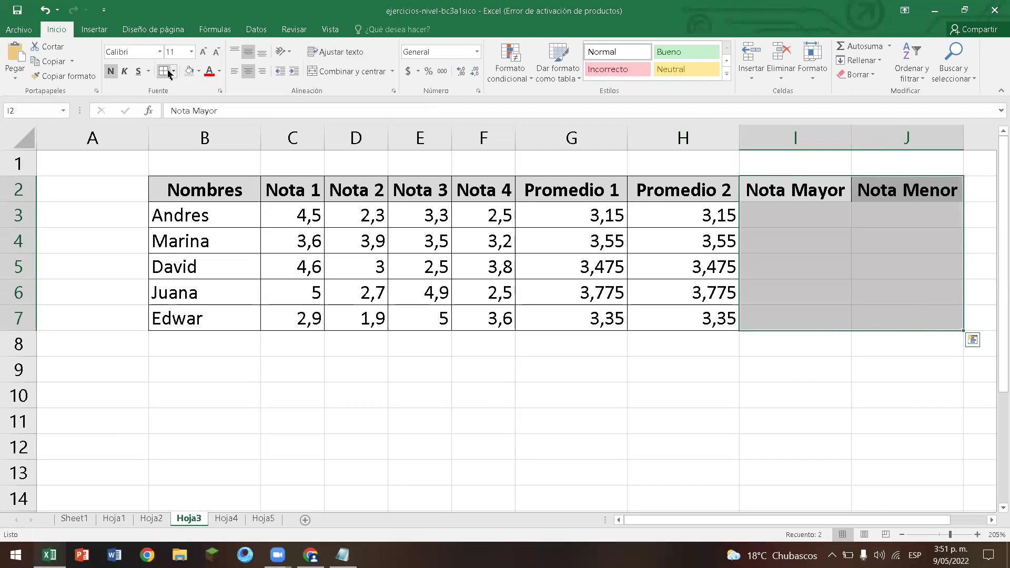
pyautogui.moveTo(149, 149); pyautogui.dragTo(77, 157)
pyautogui.click(596, 349)
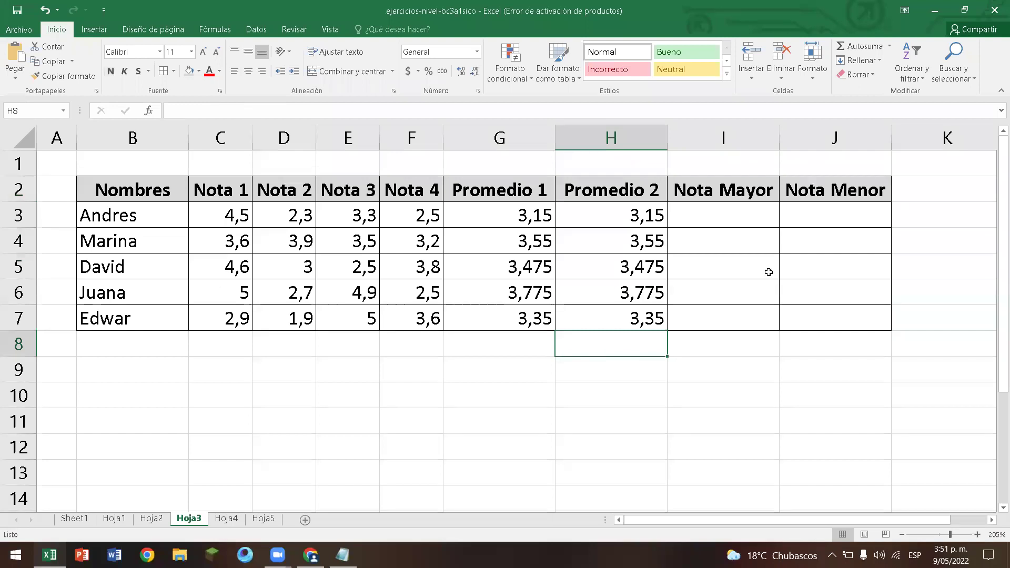
# Fit column J to its Nota Menor header and slightly narrow the Promedio 1 column G.
pyautogui.click(695, 456)
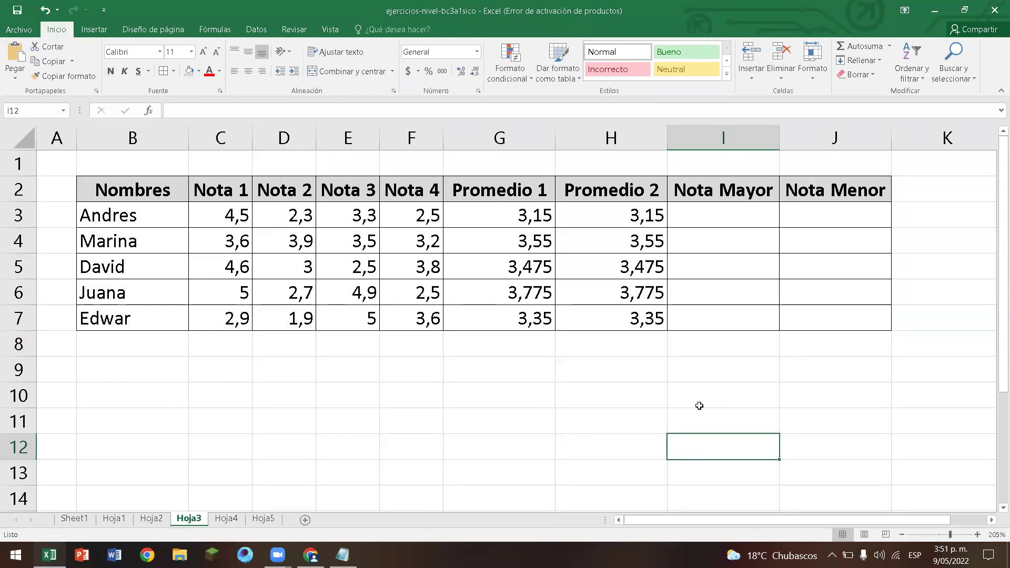
pyautogui.click(780, 139)
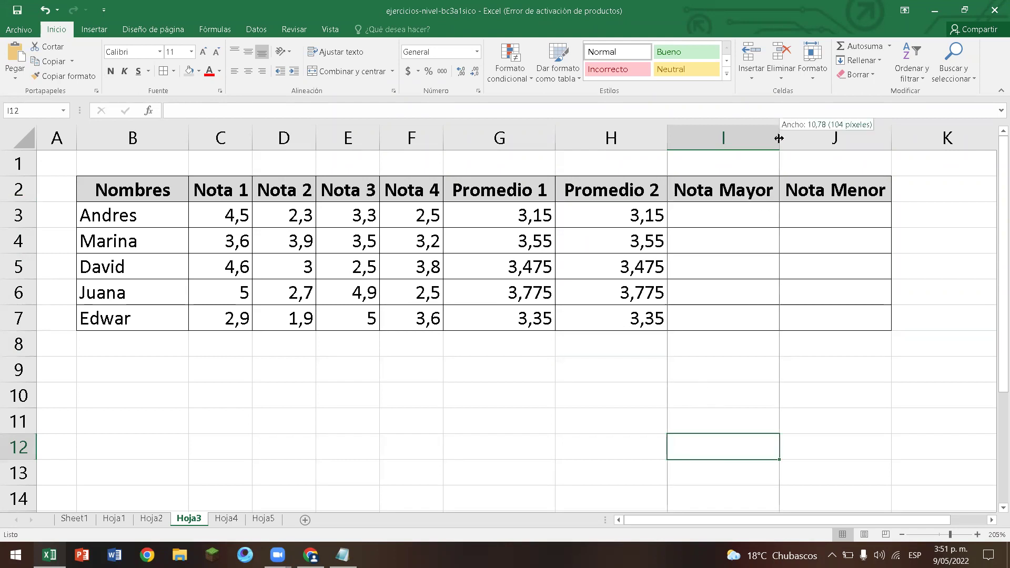
pyautogui.doubleClick(891, 148)
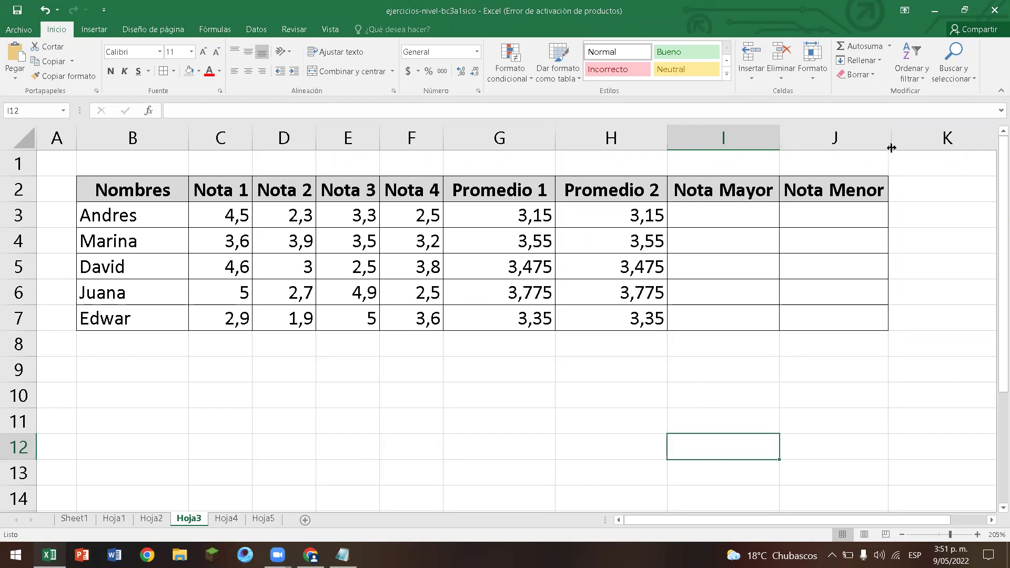
pyautogui.click(777, 215)
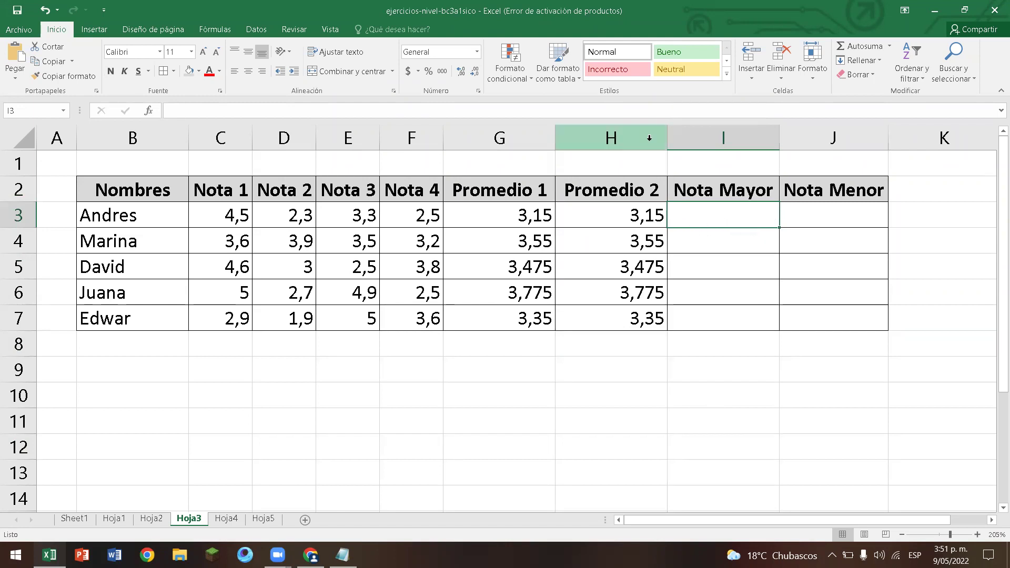
pyautogui.moveTo(560, 136); pyautogui.dragTo(551, 136)
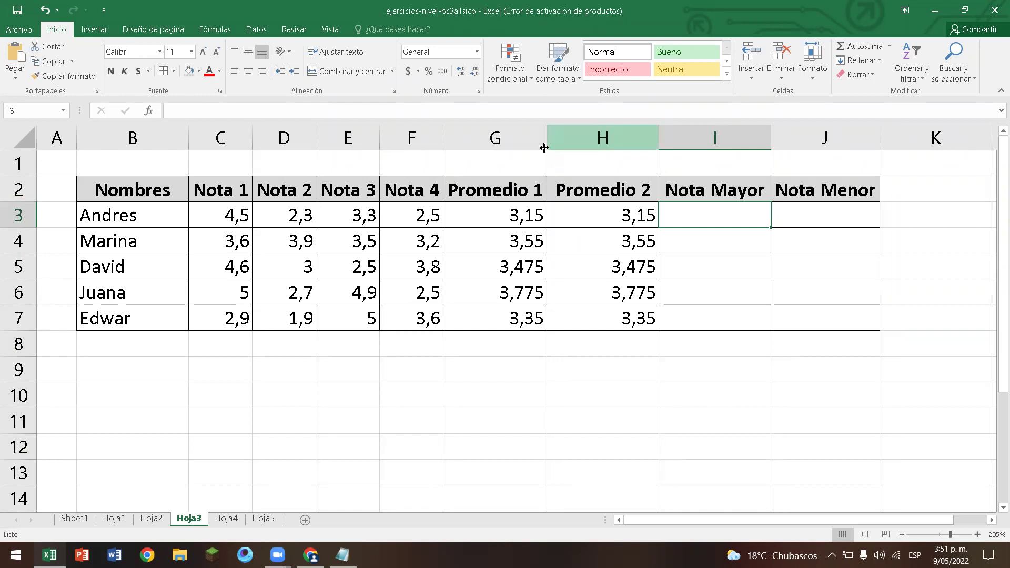
# Center the grades in C3:F7 horizontally and vertically and set them in italics.
pyautogui.click(460, 211)
pyautogui.moveTo(214, 205); pyautogui.dragTo(393, 317)
pyautogui.click(248, 71)
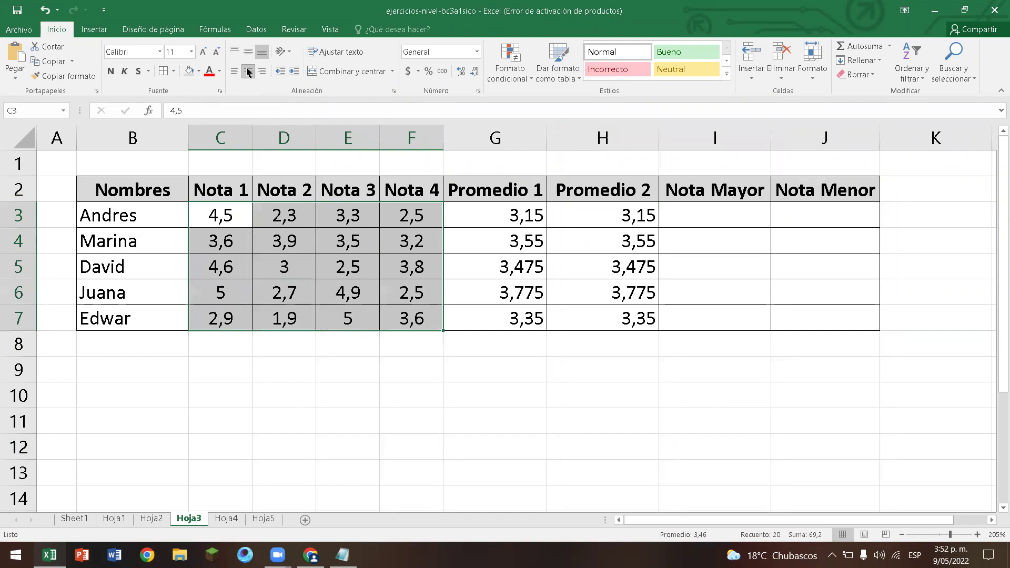
pyautogui.click(248, 52)
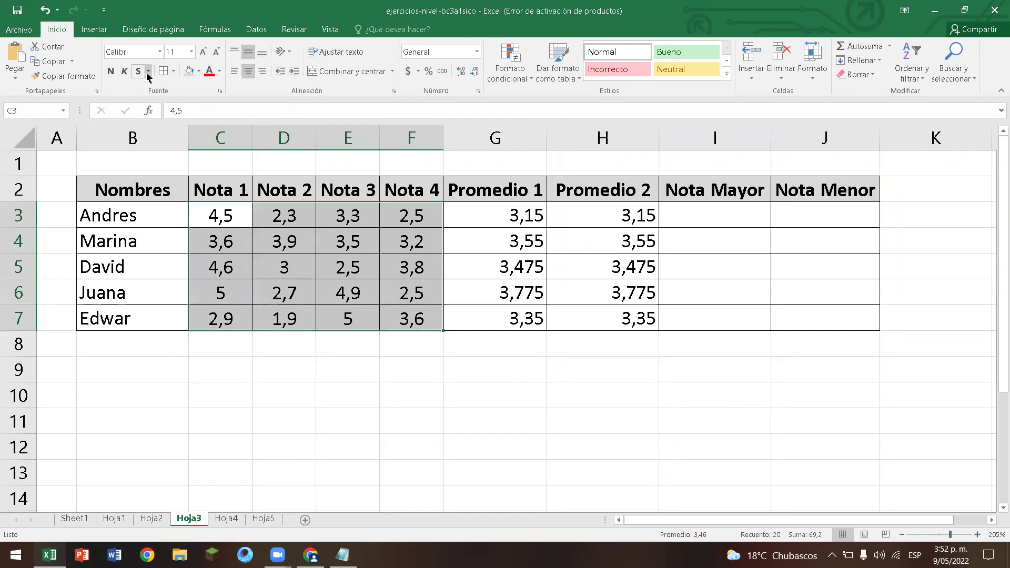
pyautogui.click(125, 71)
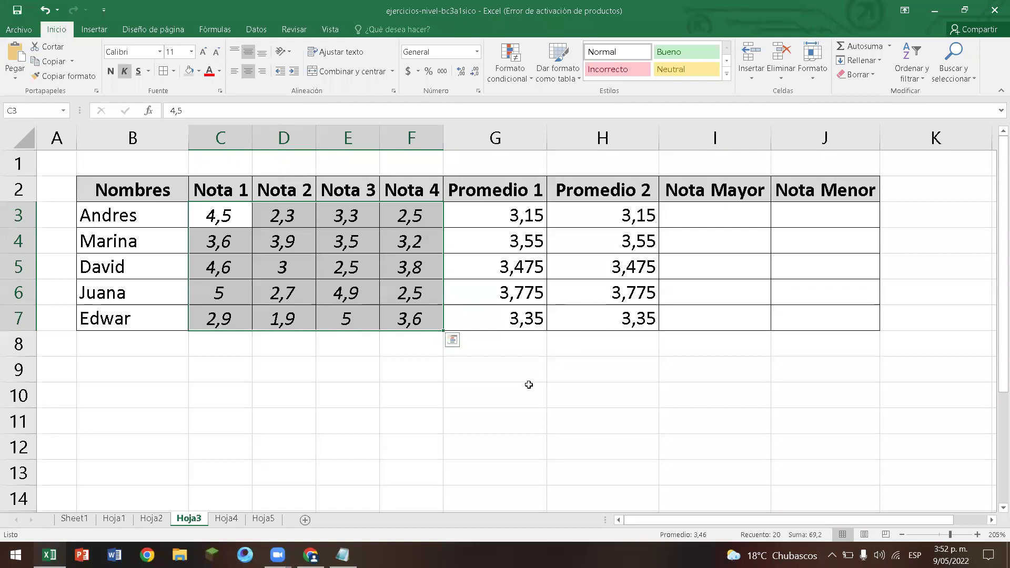
pyautogui.click(491, 397)
pyautogui.moveTo(226, 215); pyautogui.dragTo(407, 317)
pyautogui.click(514, 369)
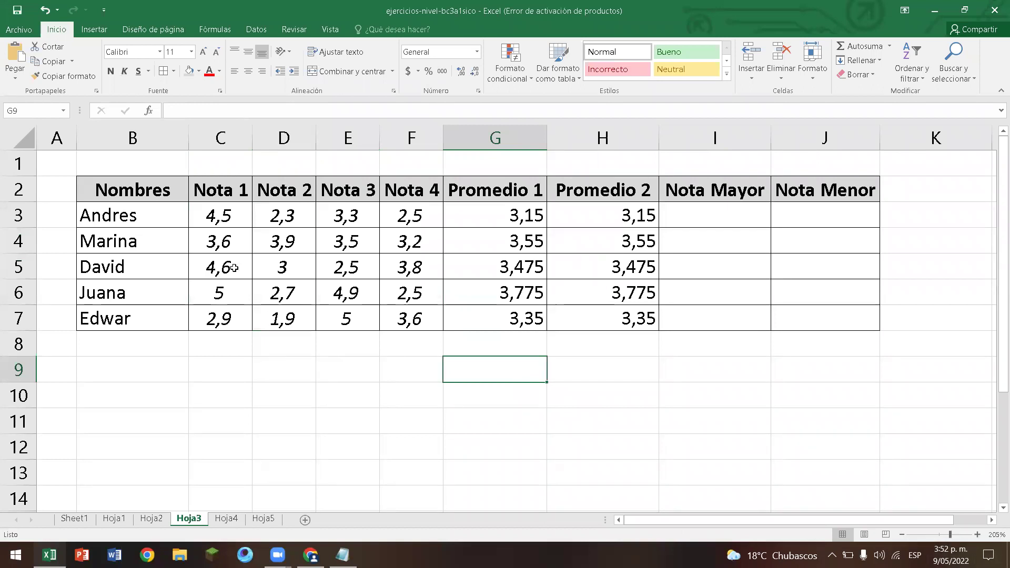
# Center the cells G3:J7 horizontally and vertically.
pyautogui.moveTo(502, 210); pyautogui.dragTo(801, 344)
pyautogui.click(768, 293)
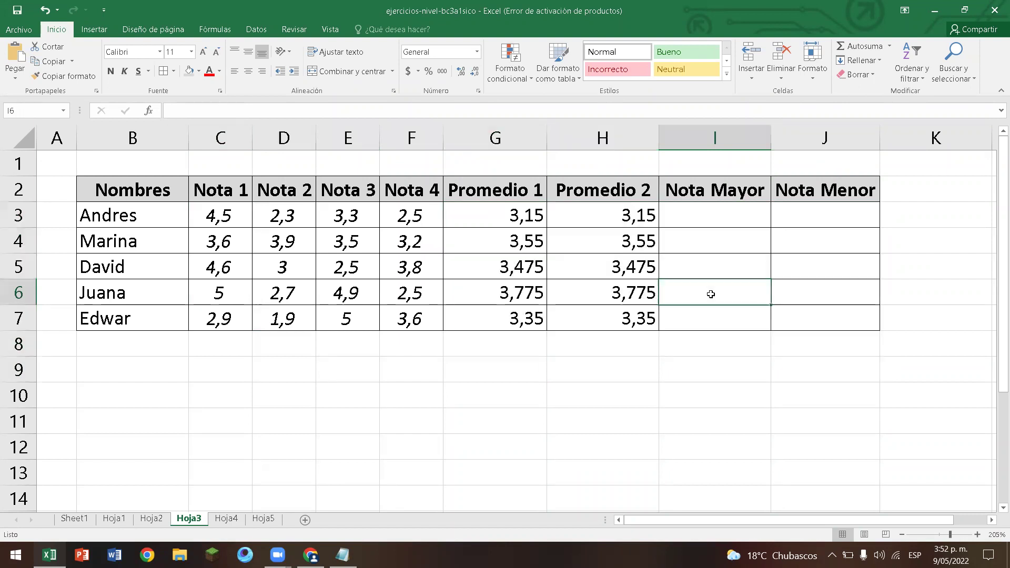
pyautogui.moveTo(508, 216); pyautogui.dragTo(833, 318)
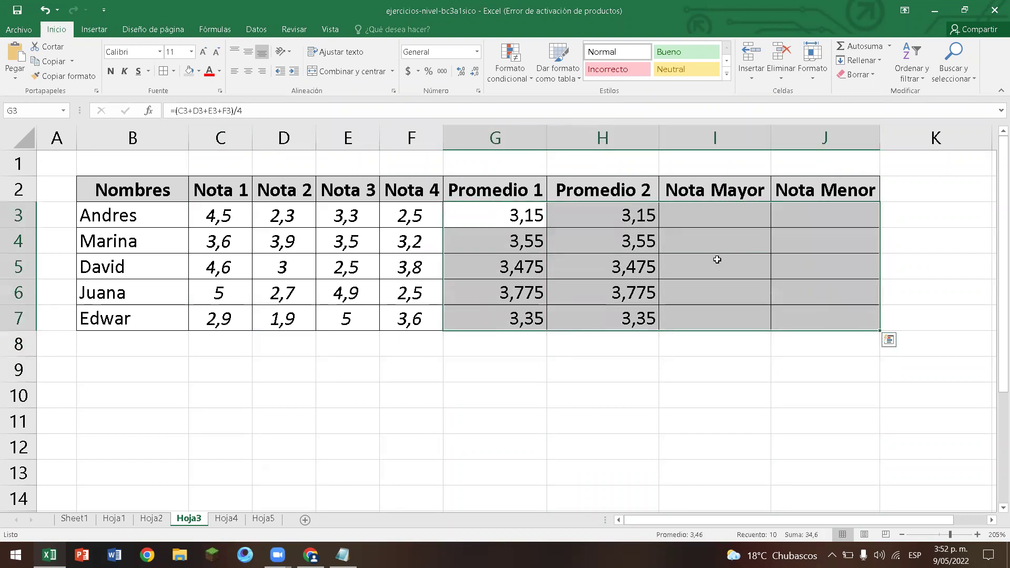
pyautogui.click(248, 71)
pyautogui.click(247, 52)
pyautogui.click(488, 344)
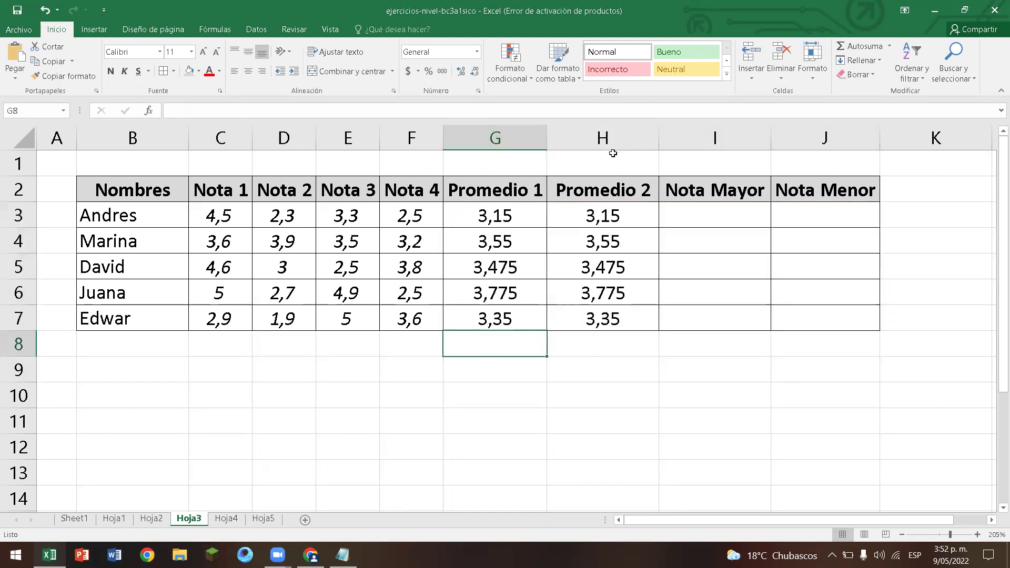
pyautogui.click(763, 137)
pyautogui.keyDown('shift'); pyautogui.click(778, 133); pyautogui.keyUp('shift')
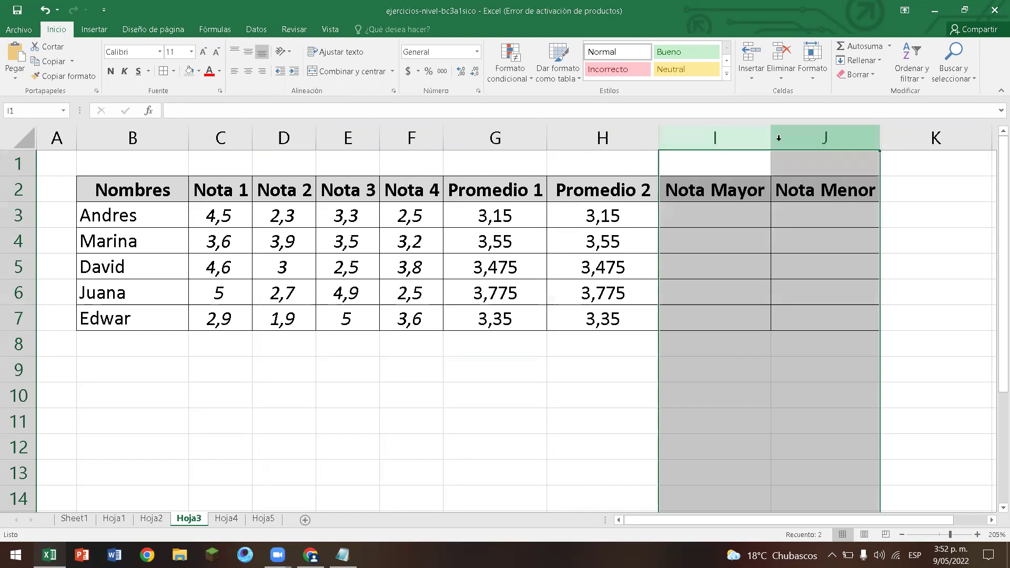
pyautogui.click(694, 255)
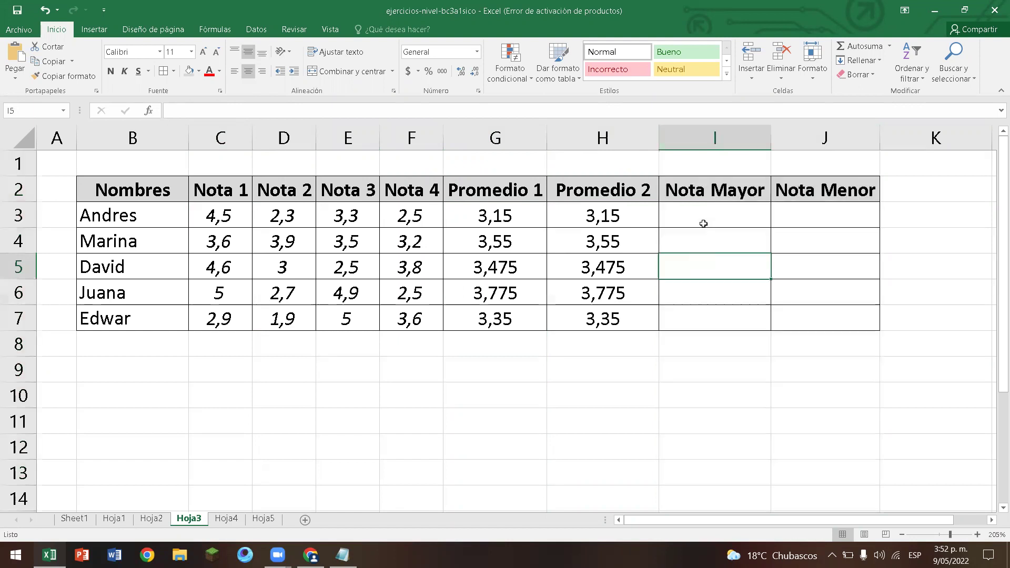
pyautogui.click(705, 222)
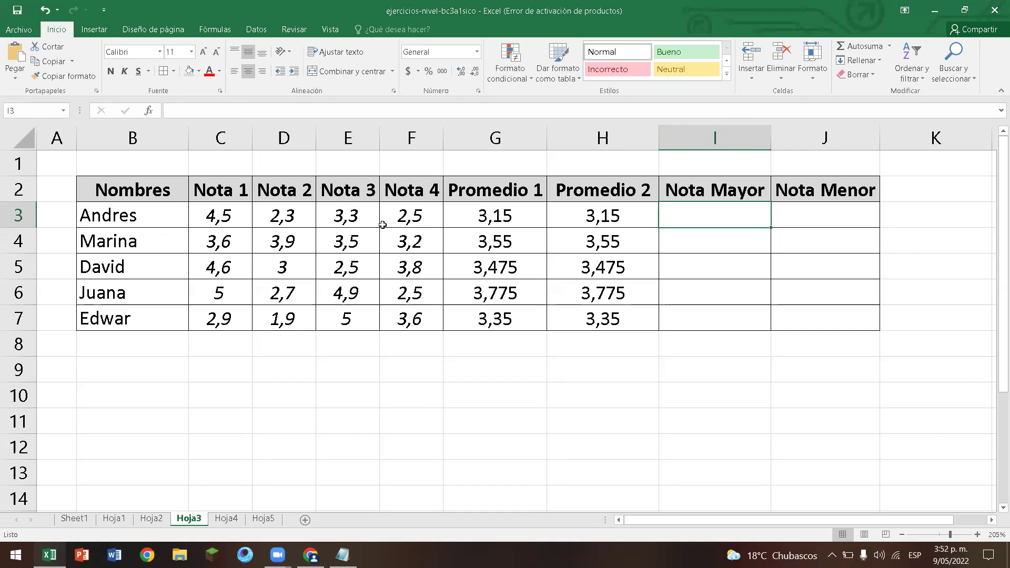
pyautogui.moveTo(114, 190); pyautogui.dragTo(116, 243)
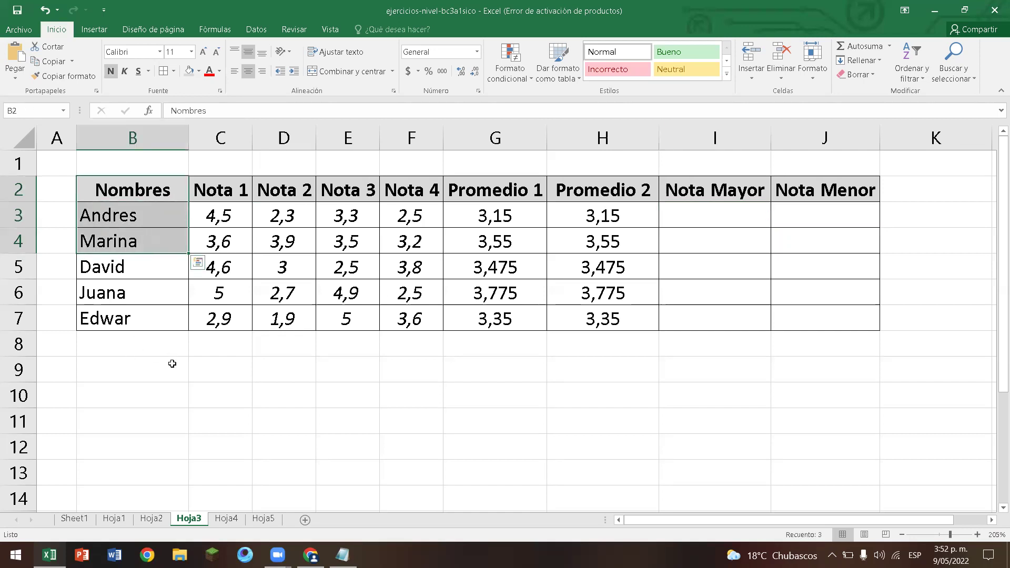
pyautogui.click(121, 225)
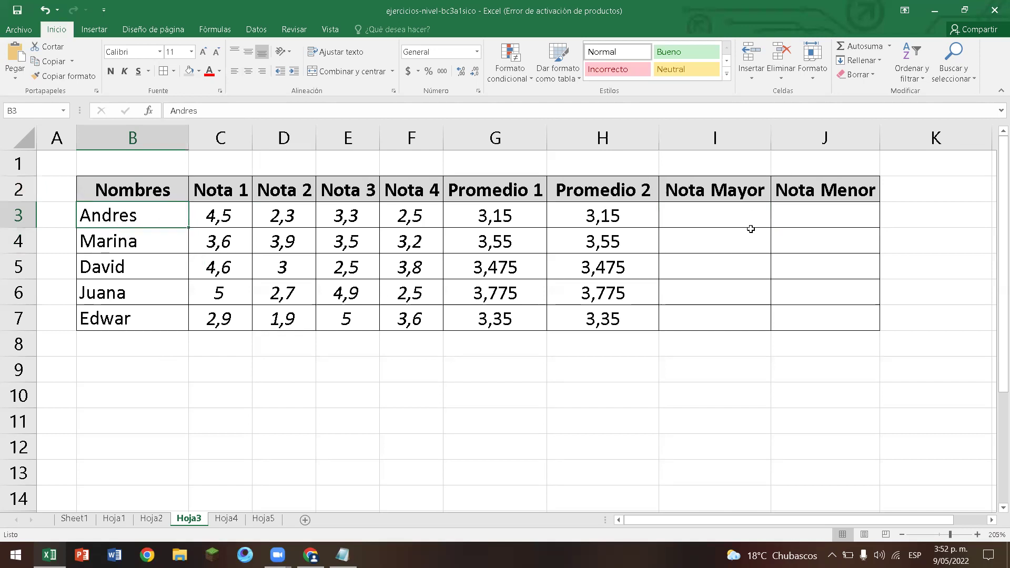
# Enter the formula =MAX(C3:F3) in I3 to find the highest of the first student's four grades.
pyautogui.click(724, 216)
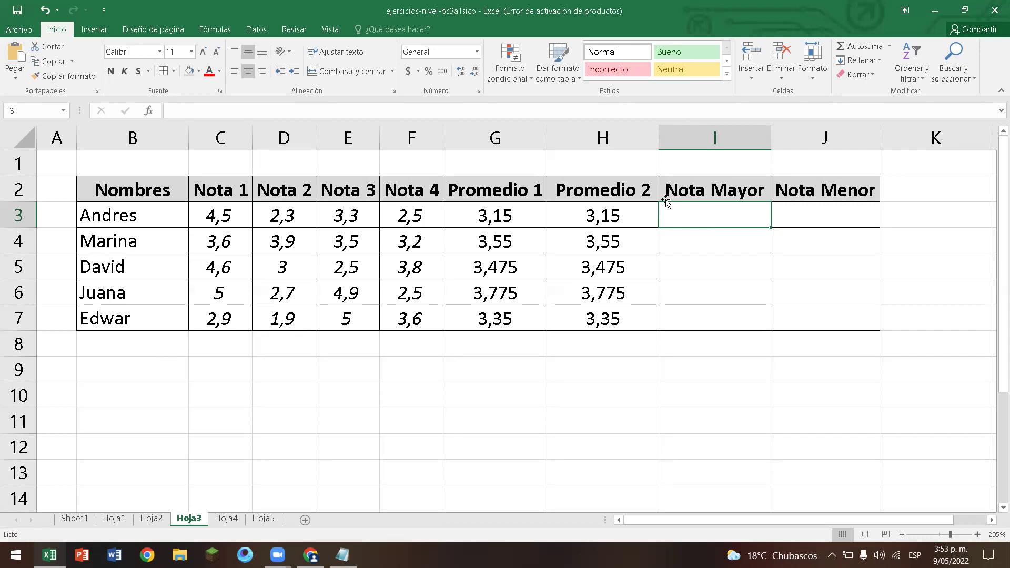
pyautogui.write('=max')
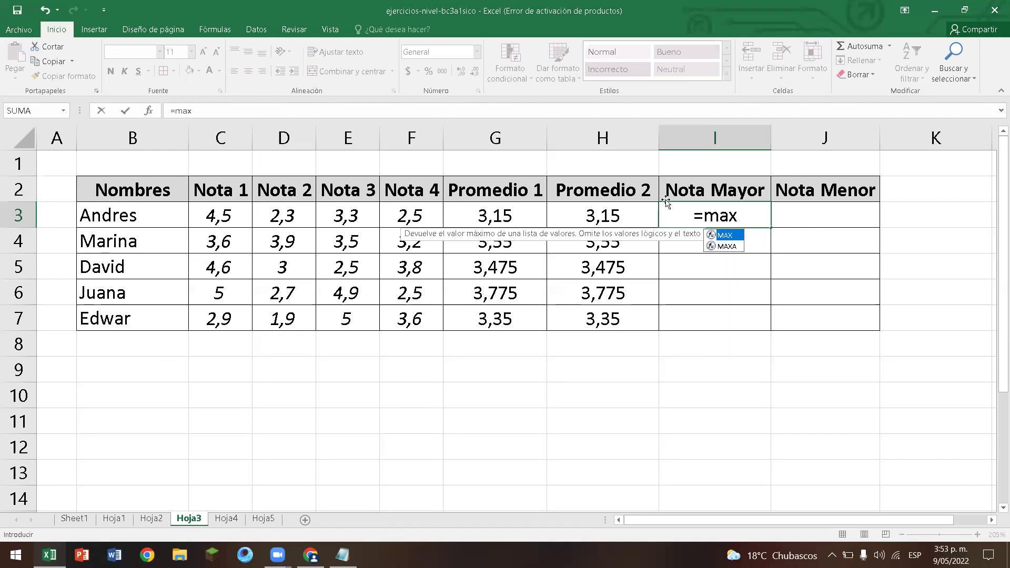
pyautogui.write('(')
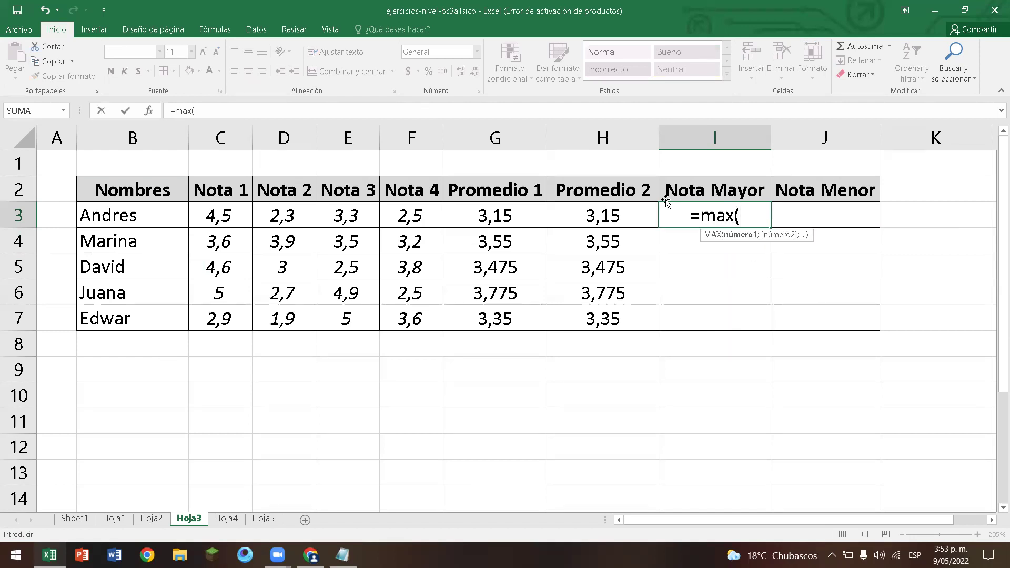
pyautogui.moveTo(232, 221); pyautogui.dragTo(389, 216)
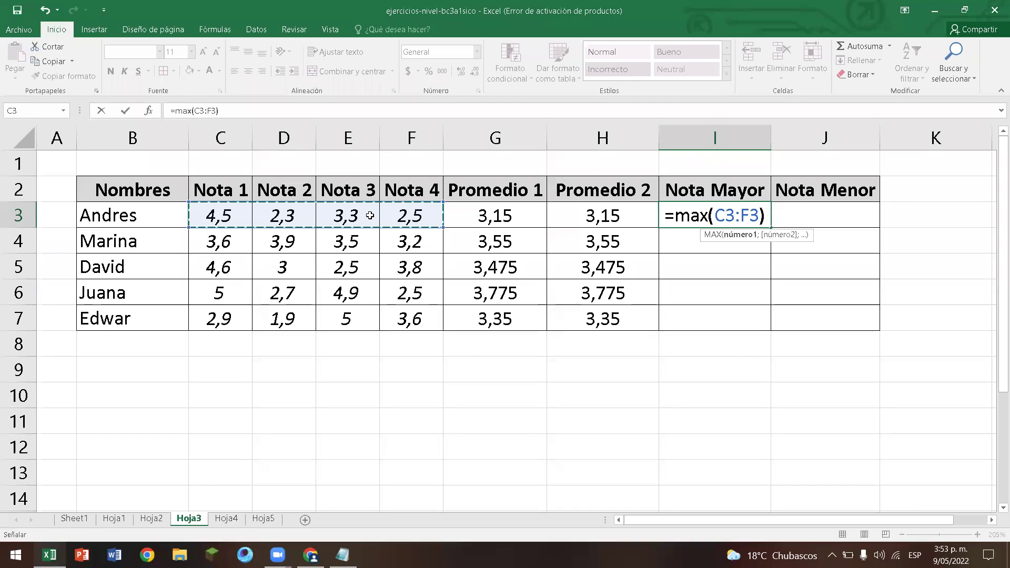
pyautogui.write(')')
pyautogui.press('BackSpace')
pyautogui.press('BackSpace')
pyautogui.press('BackSpace')
pyautogui.press('BackSpace')
pyautogui.press('BackSpace')
pyautogui.press('BackSpace')
pyautogui.press('BackSpace')
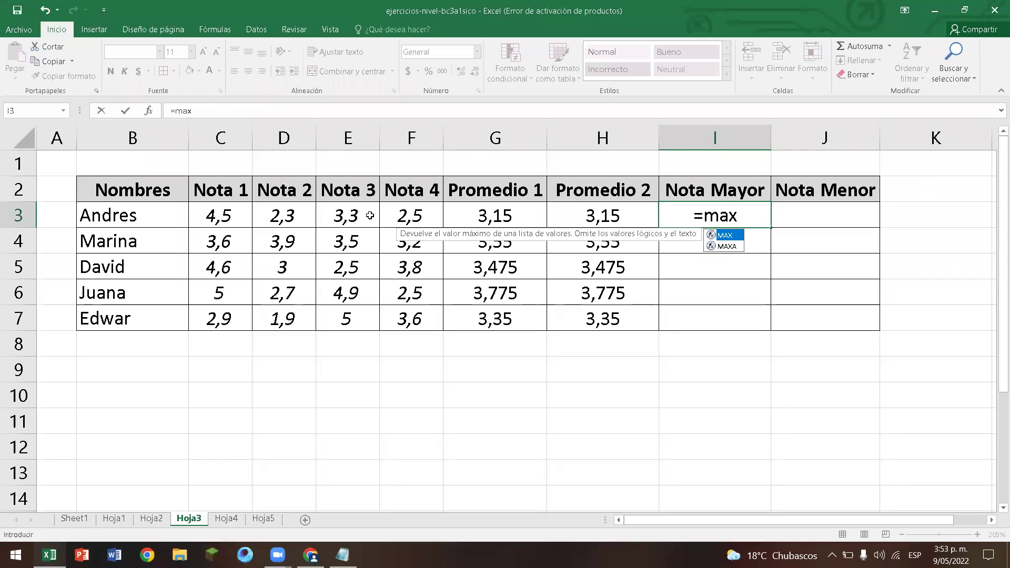
pyautogui.write('(')
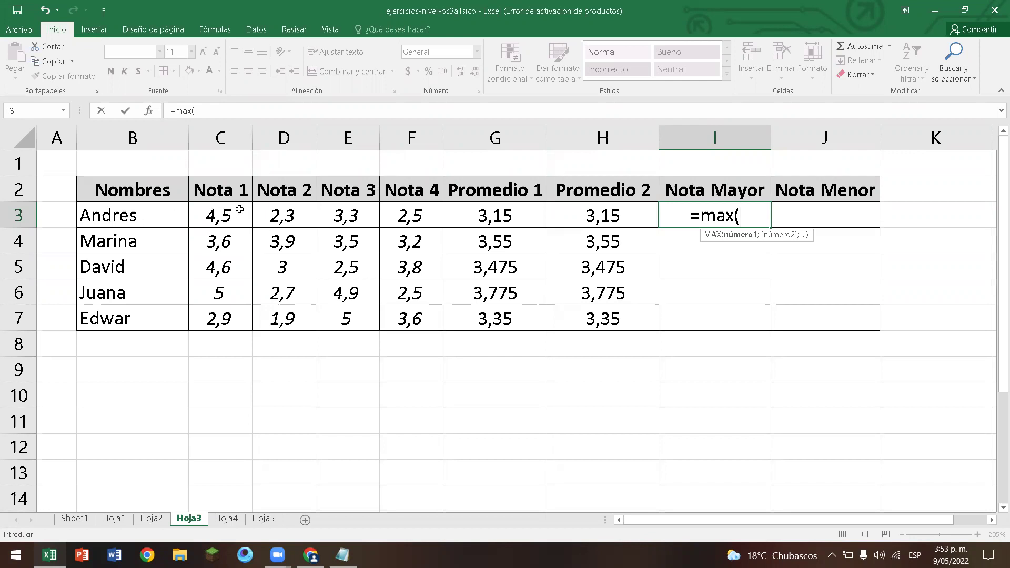
pyautogui.moveTo(232, 213); pyautogui.dragTo(390, 219)
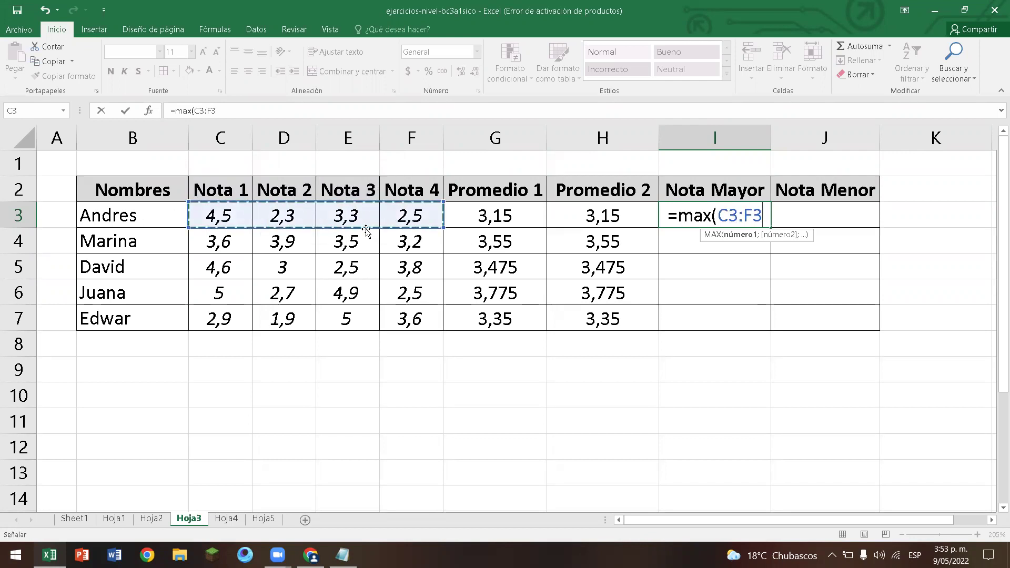
pyautogui.write(')')
pyautogui.press('Return')
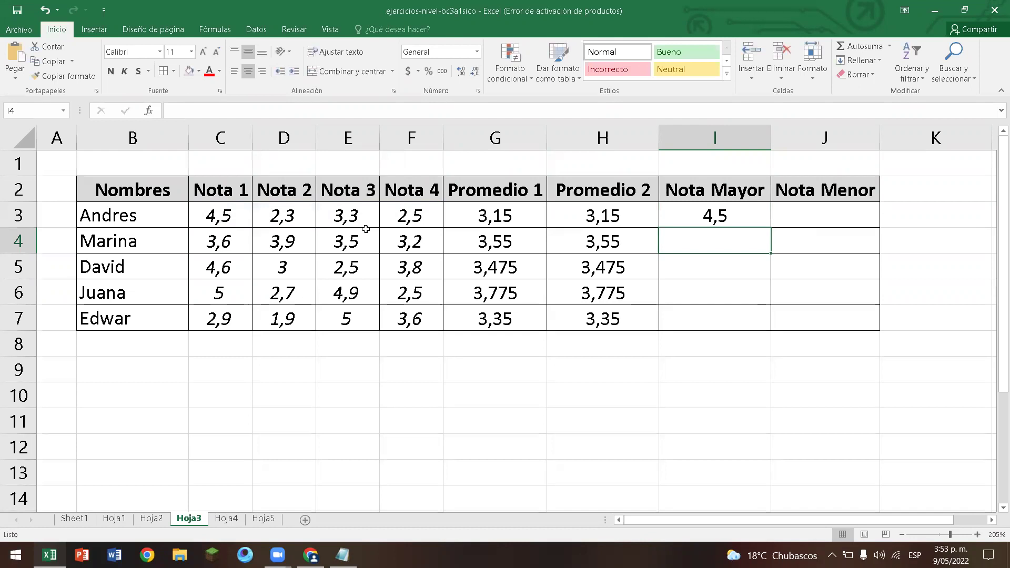
# Fill the MAX formula from I3 down to I7 for the remaining students in the Nota Mayor column.
pyautogui.click(733, 223)
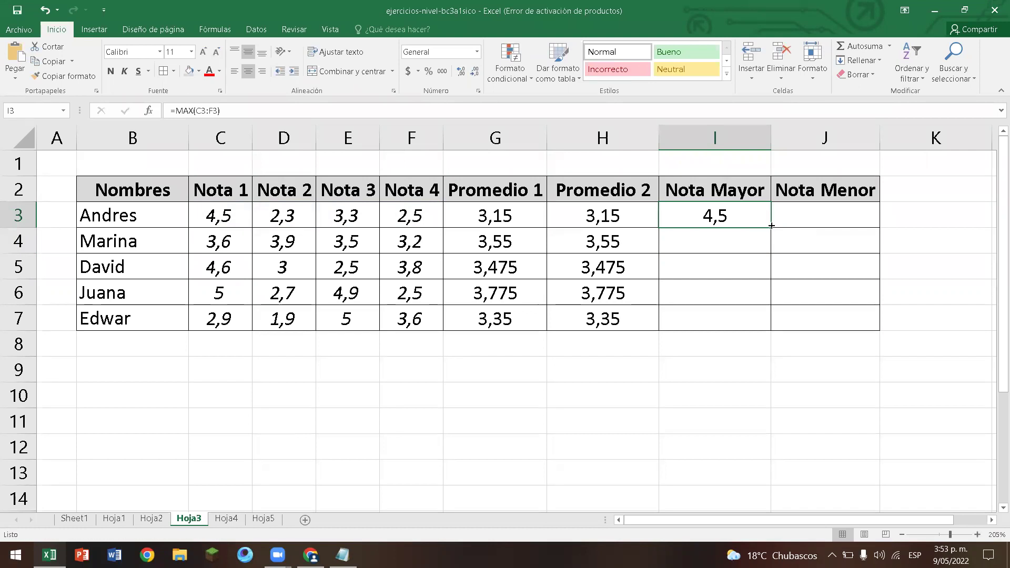
pyautogui.moveTo(771, 226); pyautogui.dragTo(771, 327)
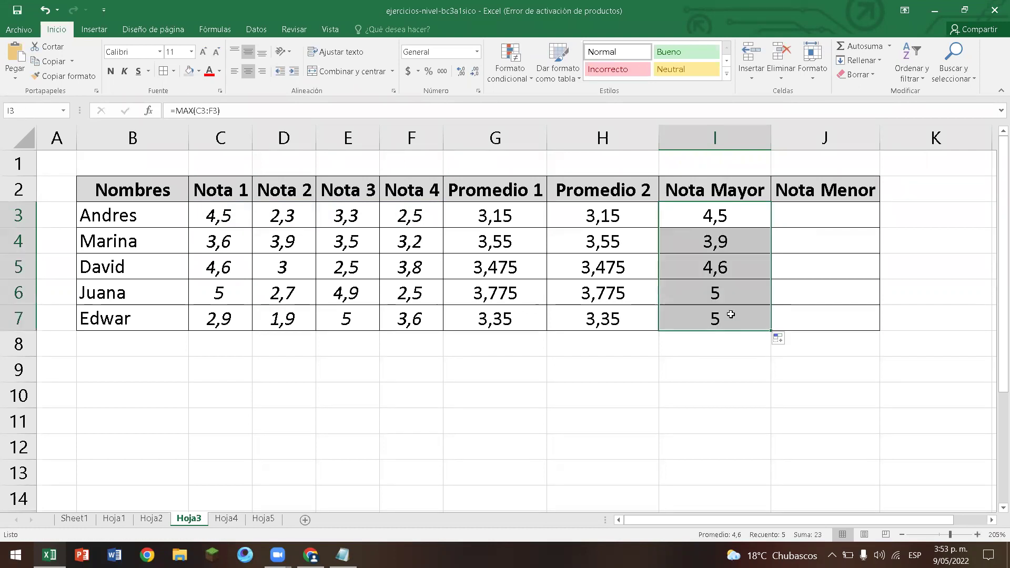
pyautogui.click(748, 247)
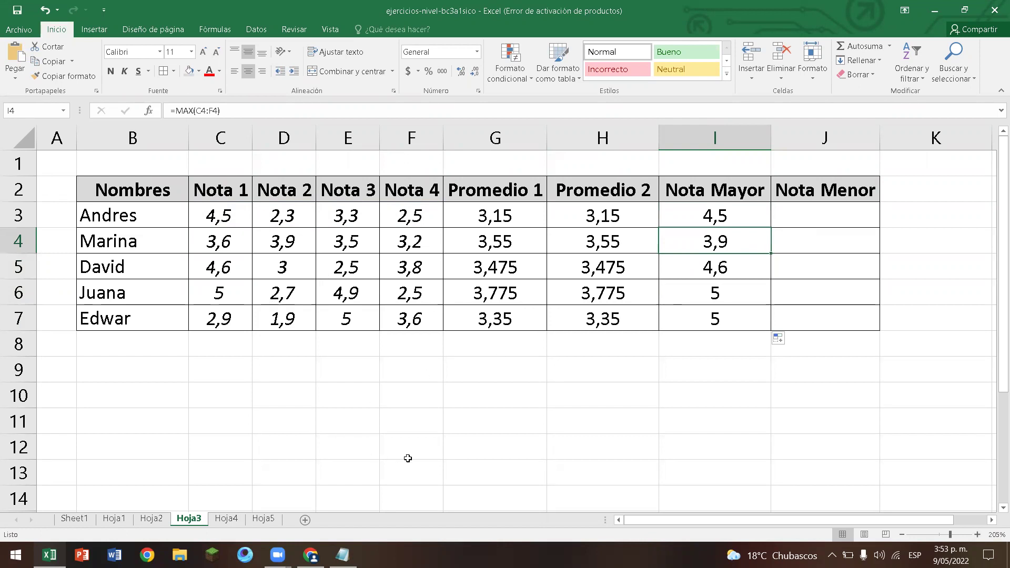
# Enter the formula =MIN(C3:F3) in J3 to find the lowest of the first student's four grades.
pyautogui.click(836, 214)
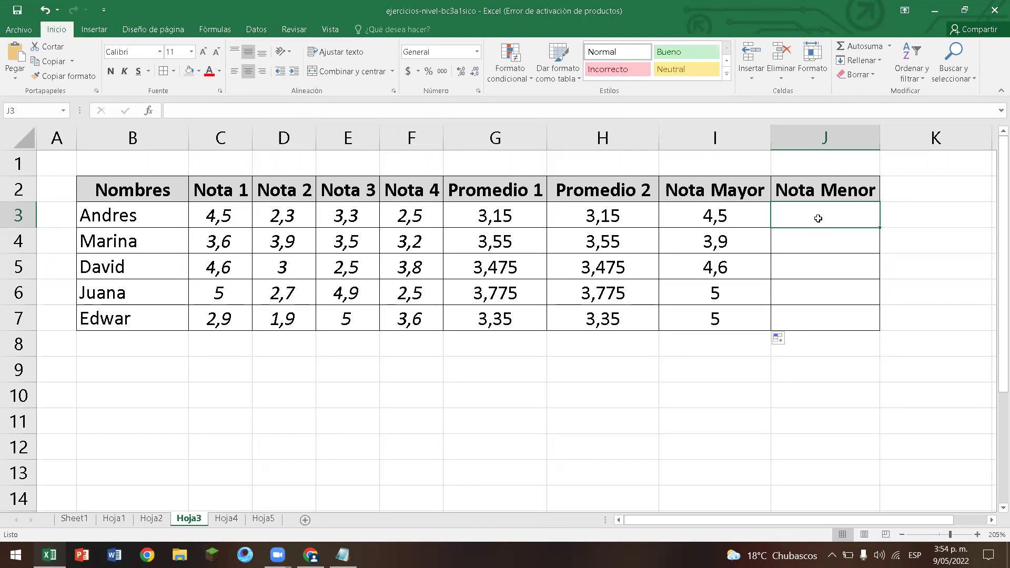
pyautogui.write('=min')
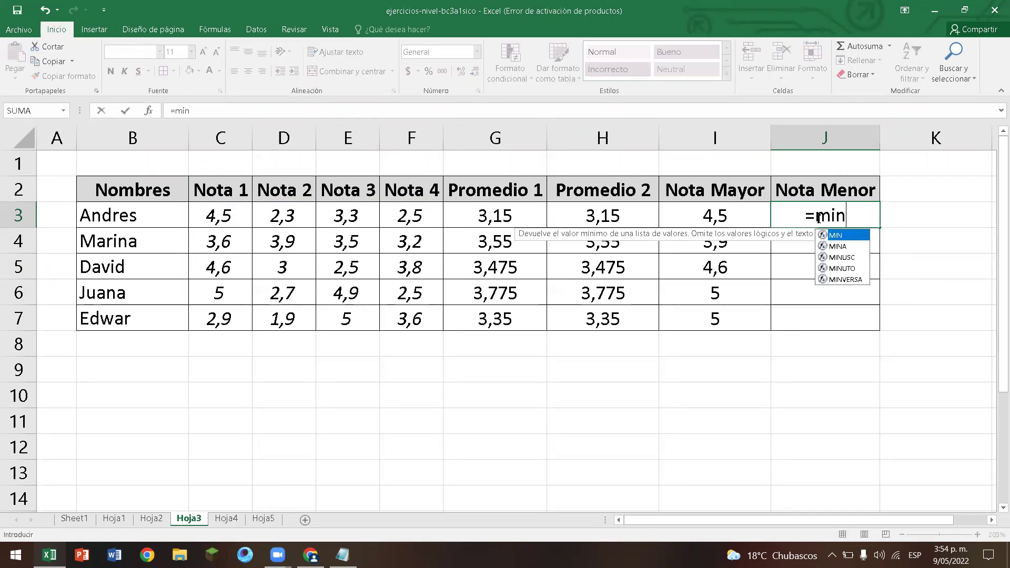
pyautogui.write('(')
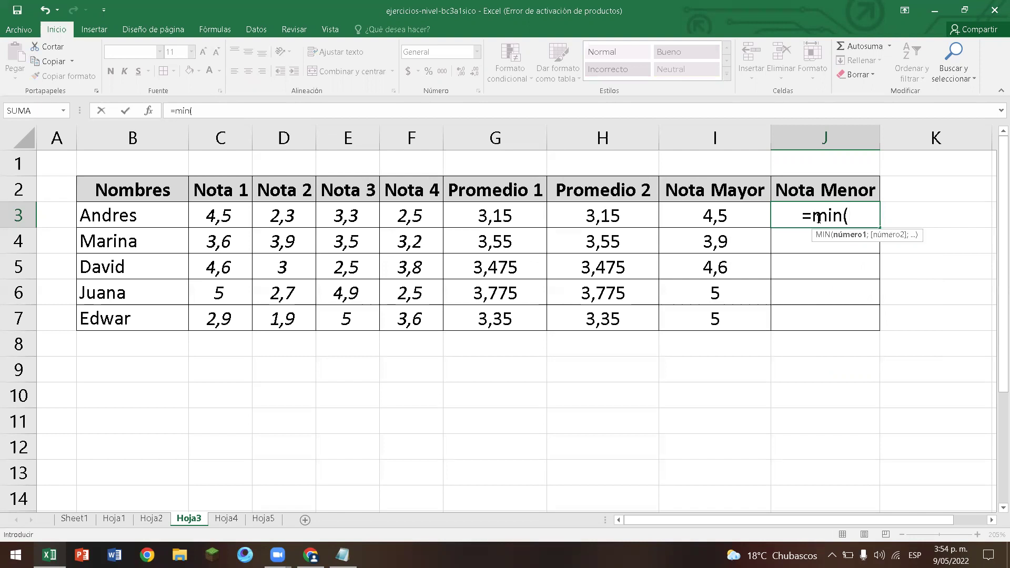
pyautogui.moveTo(237, 219); pyautogui.dragTo(396, 221)
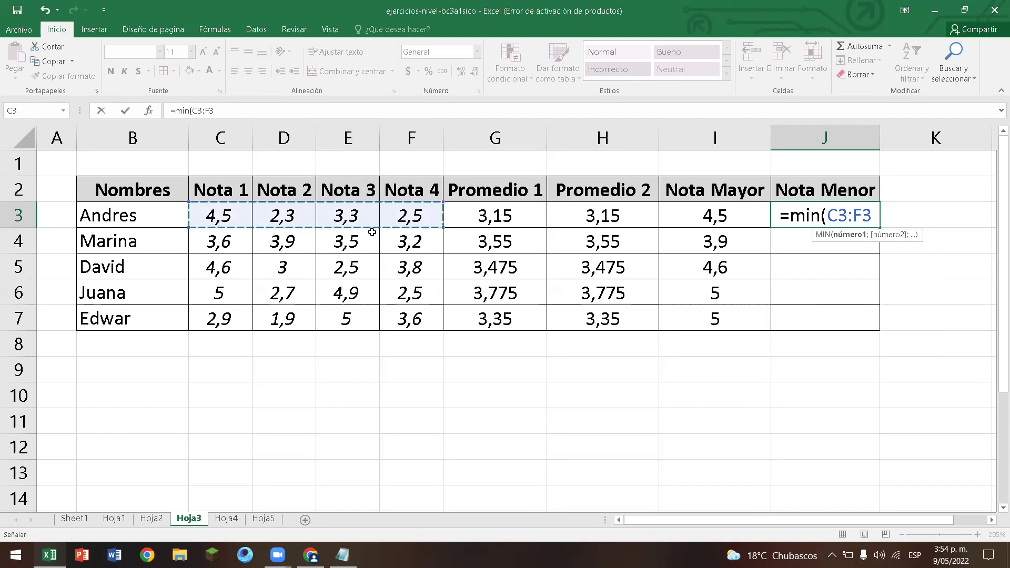
pyautogui.write(')')
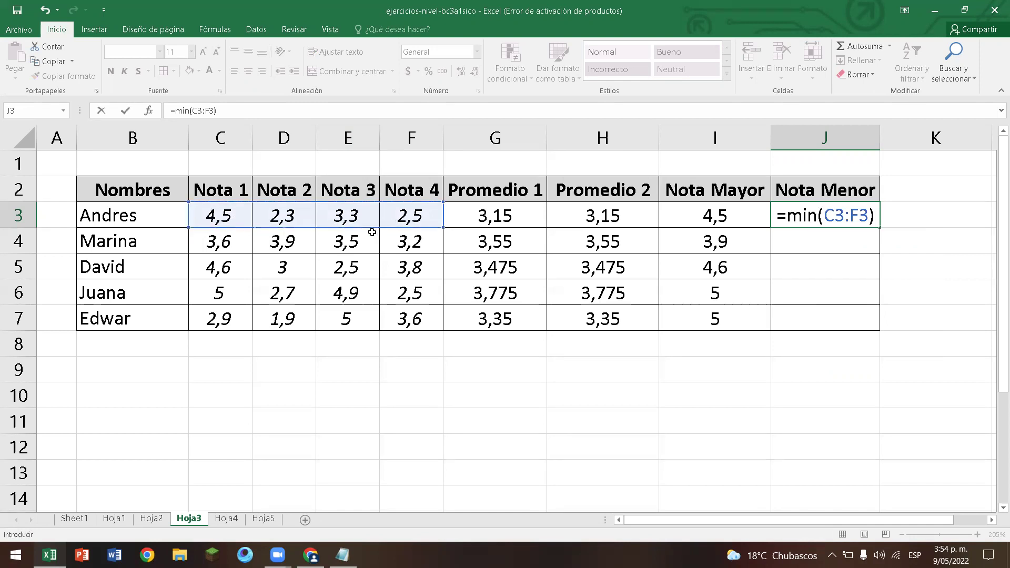
pyautogui.press('Return')
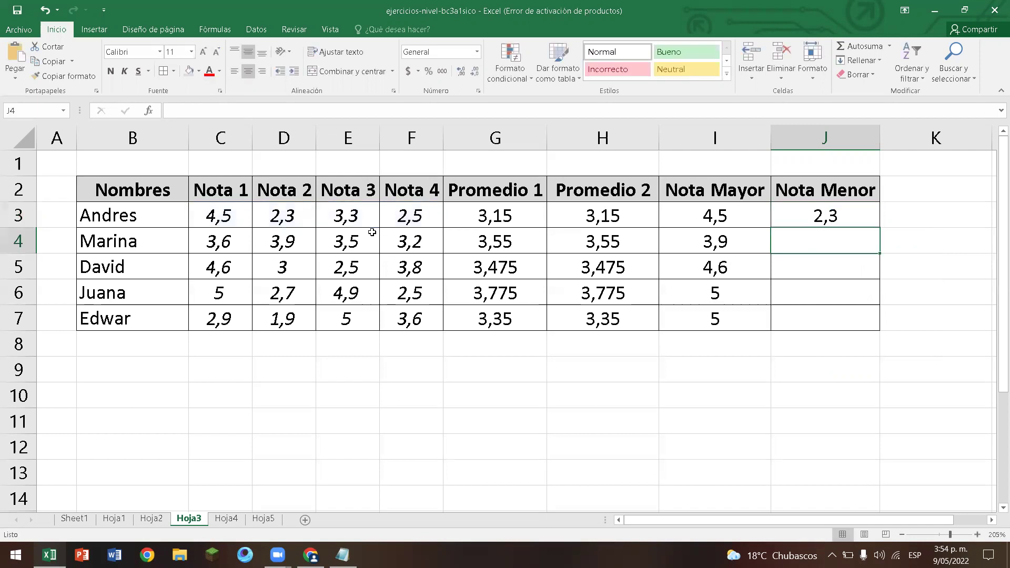
# Fill the MIN formula from J3 down to J7 for the remaining students in the Nota Menor column.
pyautogui.doubleClick(874, 216)
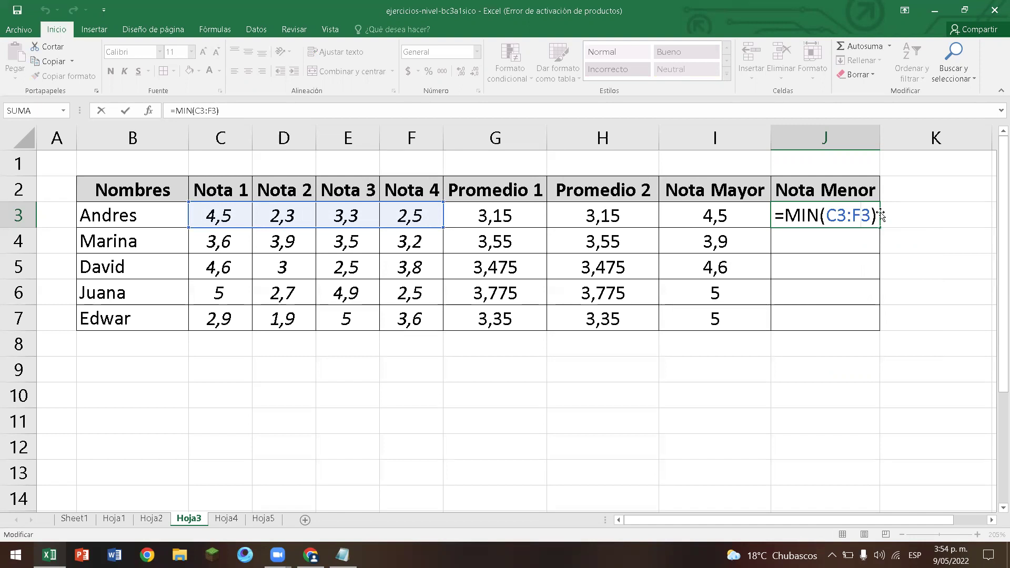
pyautogui.press('Return')
pyautogui.click(871, 219)
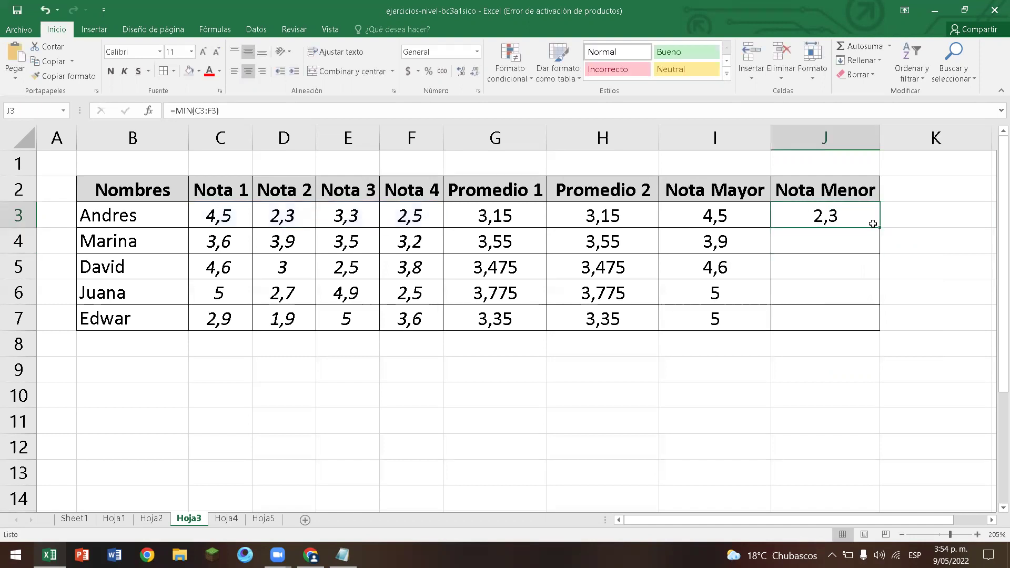
pyautogui.moveTo(879, 230); pyautogui.dragTo(858, 326)
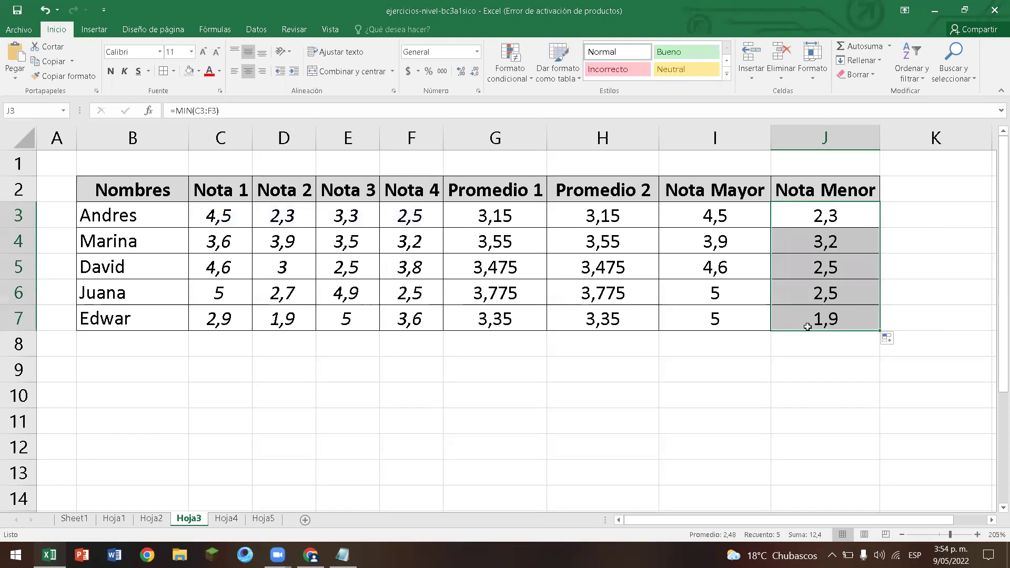
pyautogui.click(672, 379)
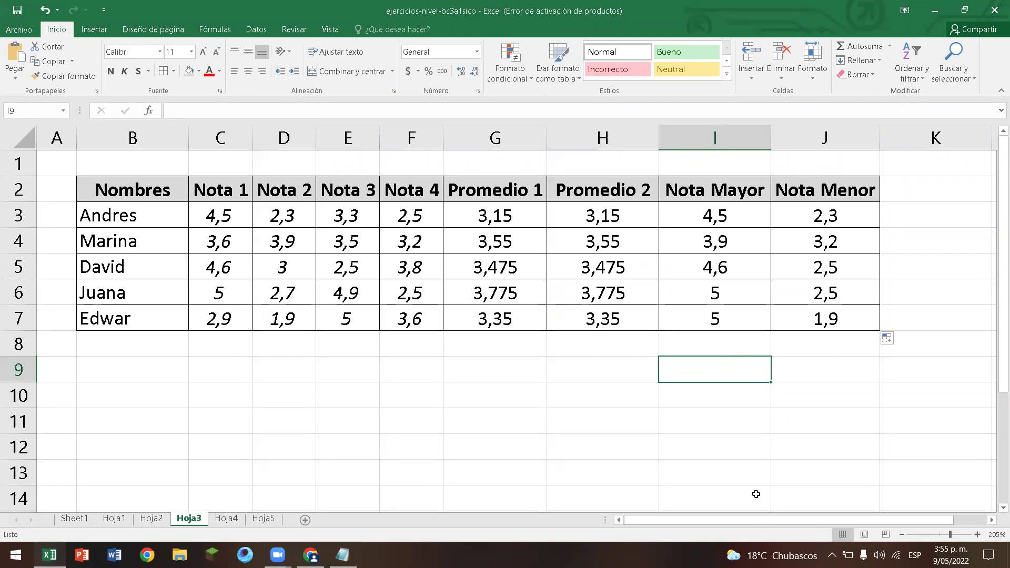
pyautogui.moveTo(758, 556)
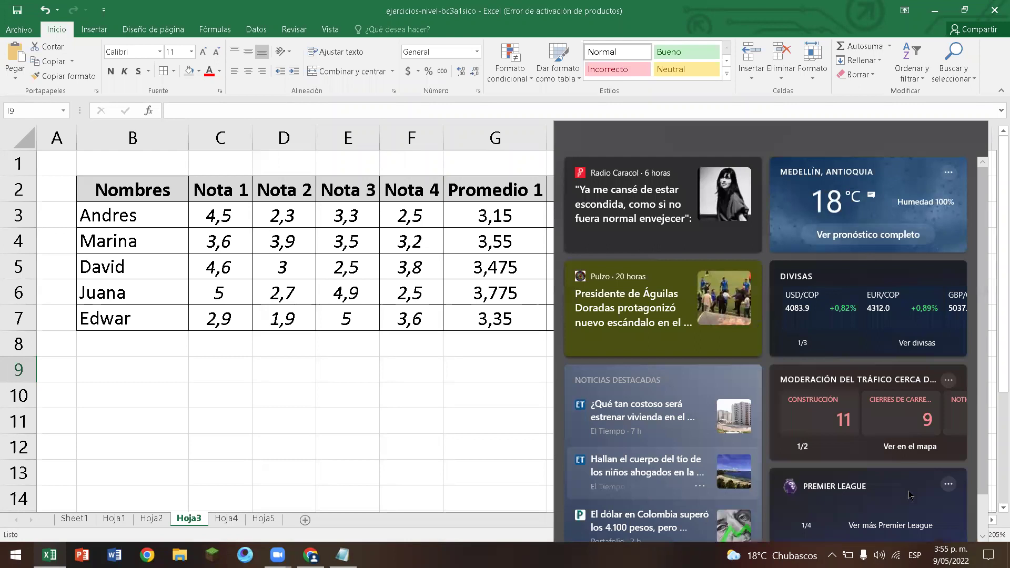
pyautogui.click(263, 375)
pyautogui.click(463, 455)
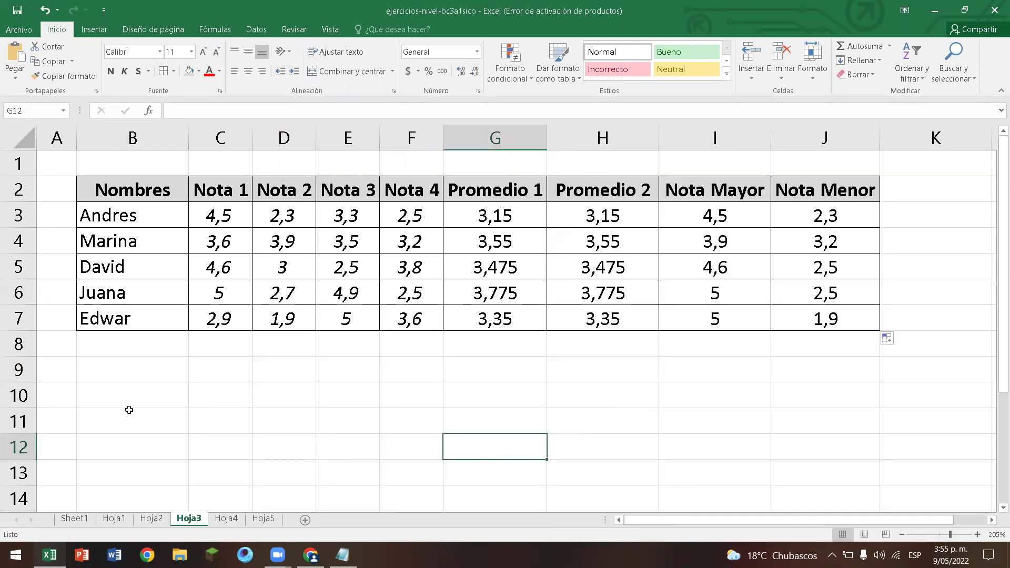
pyautogui.scroll(-3, 142, 373)
pyautogui.scroll(3, 143, 374)
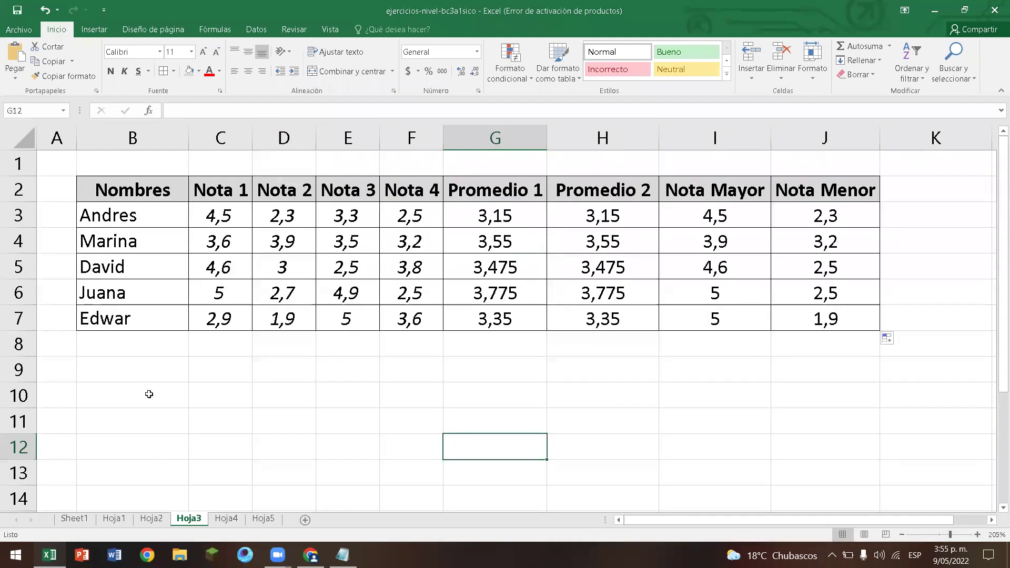